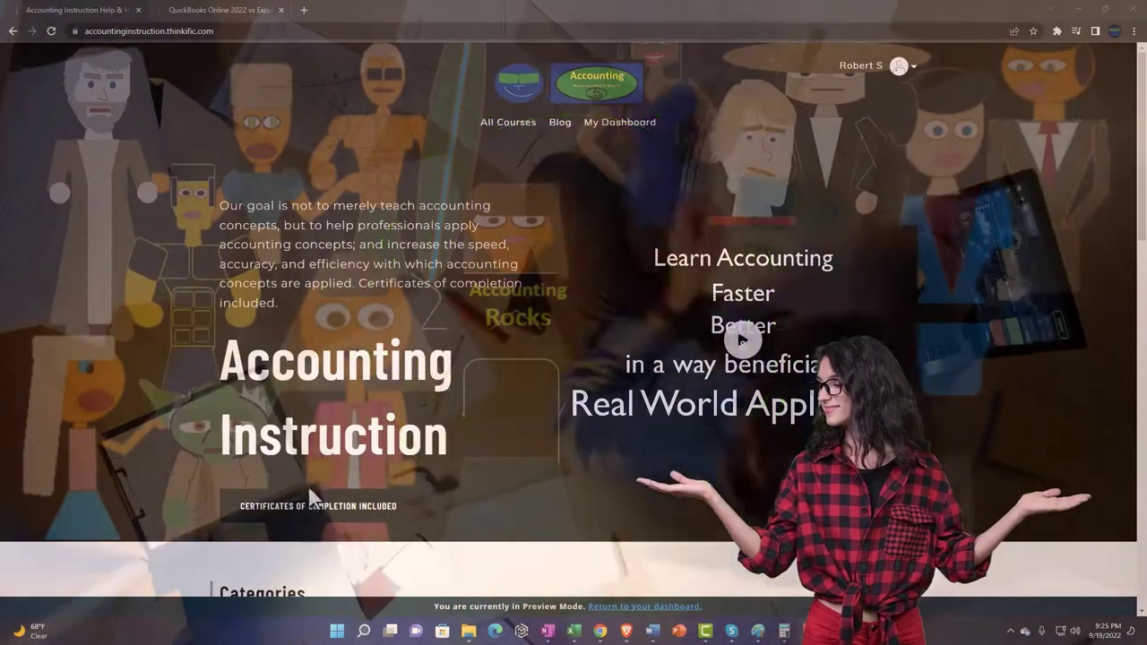
Browse the accounting course categories and examine the lesson sections of the QuickBooks Online 2022 course.
scroll(158, 489, "down", 3)
scroll(158, 488, "down", 3)
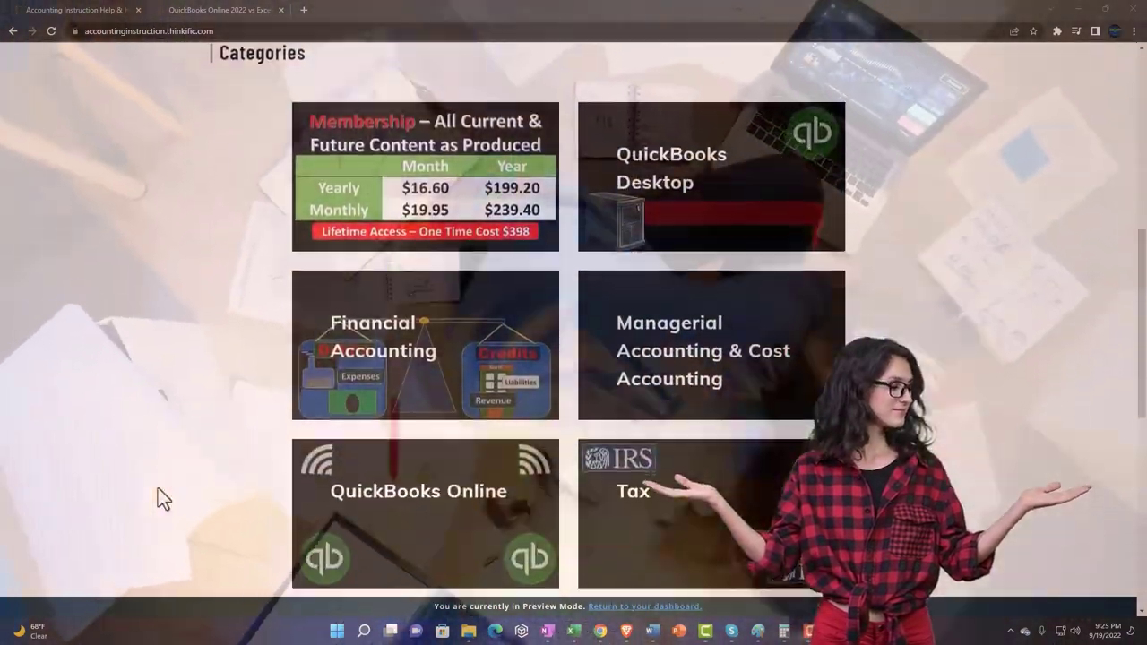
scroll(157, 488, "down", 5)
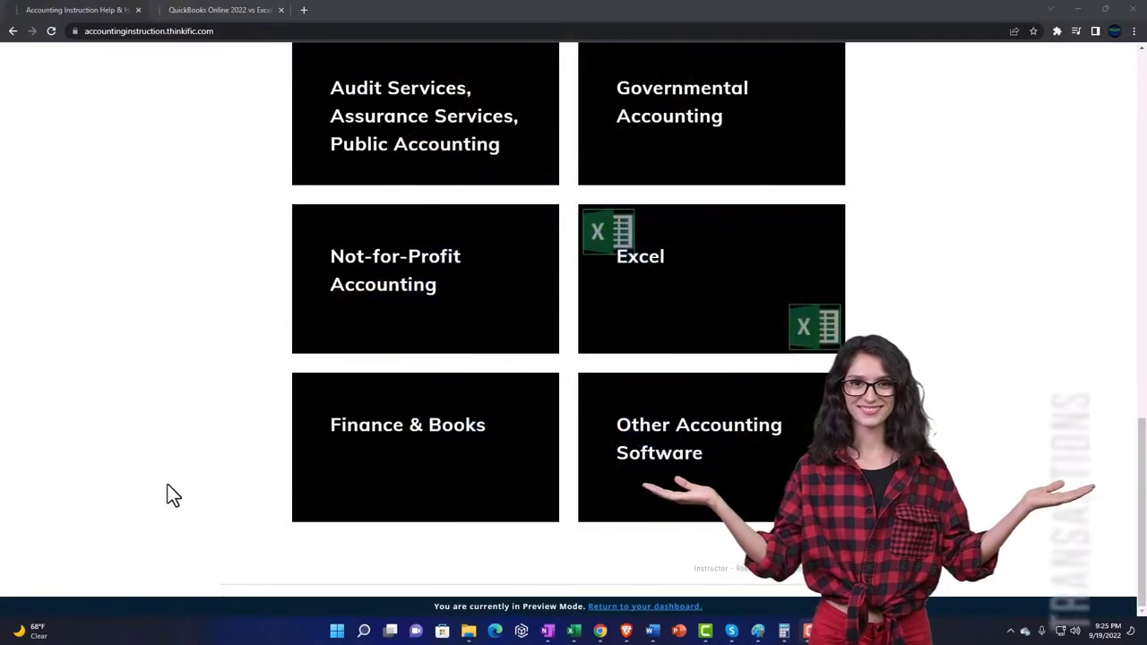
left_click(206, 11)
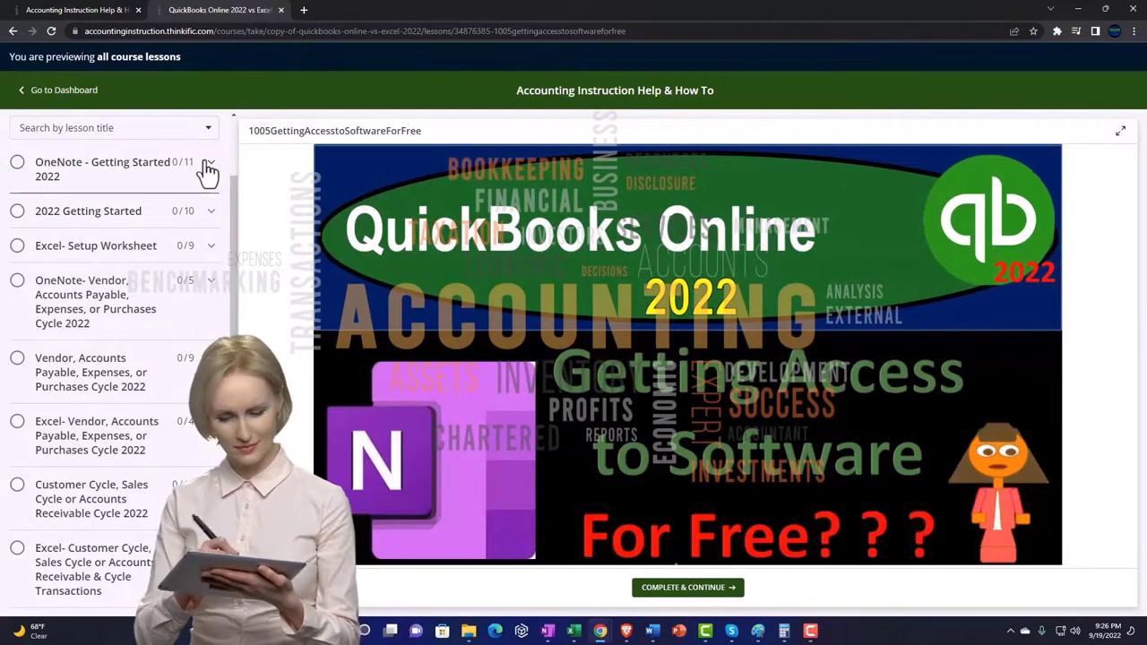
left_click(208, 169)
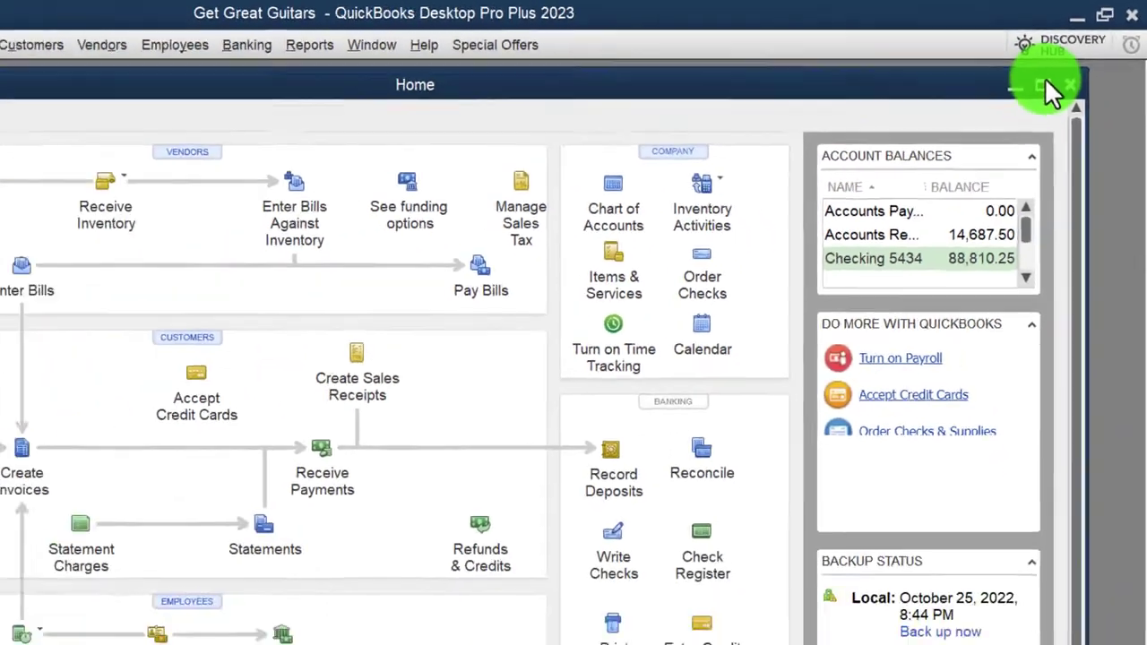
Maximize the Home window in QuickBooks Desktop and check the icon bar and open window list display options.
left_click(981, 135)
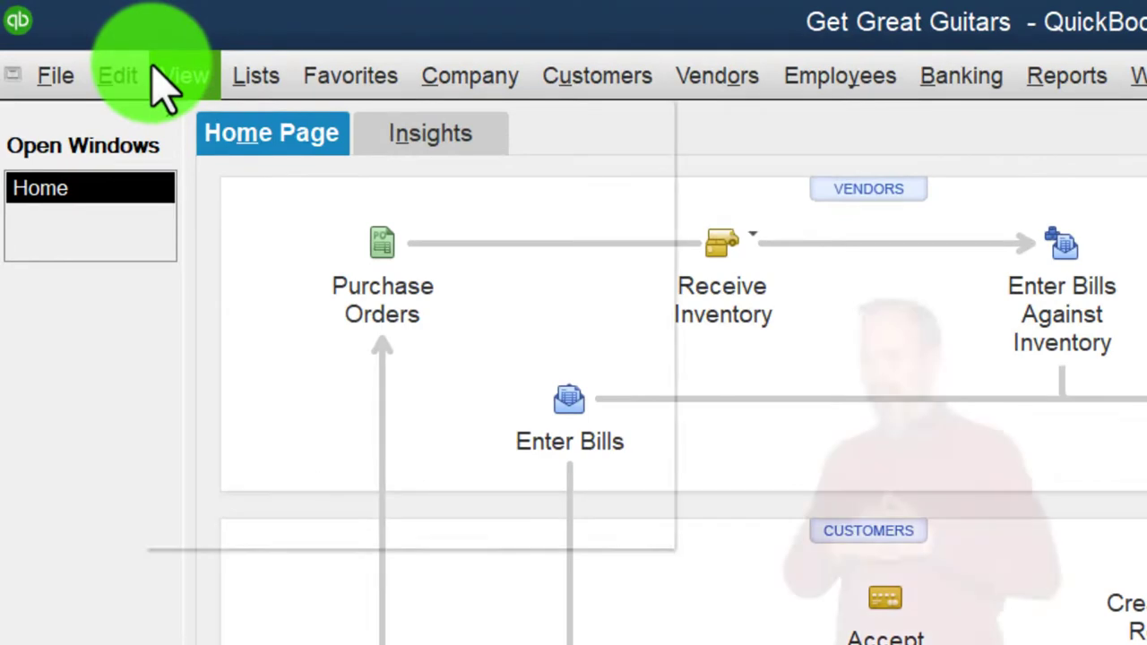
left_click(154, 62)
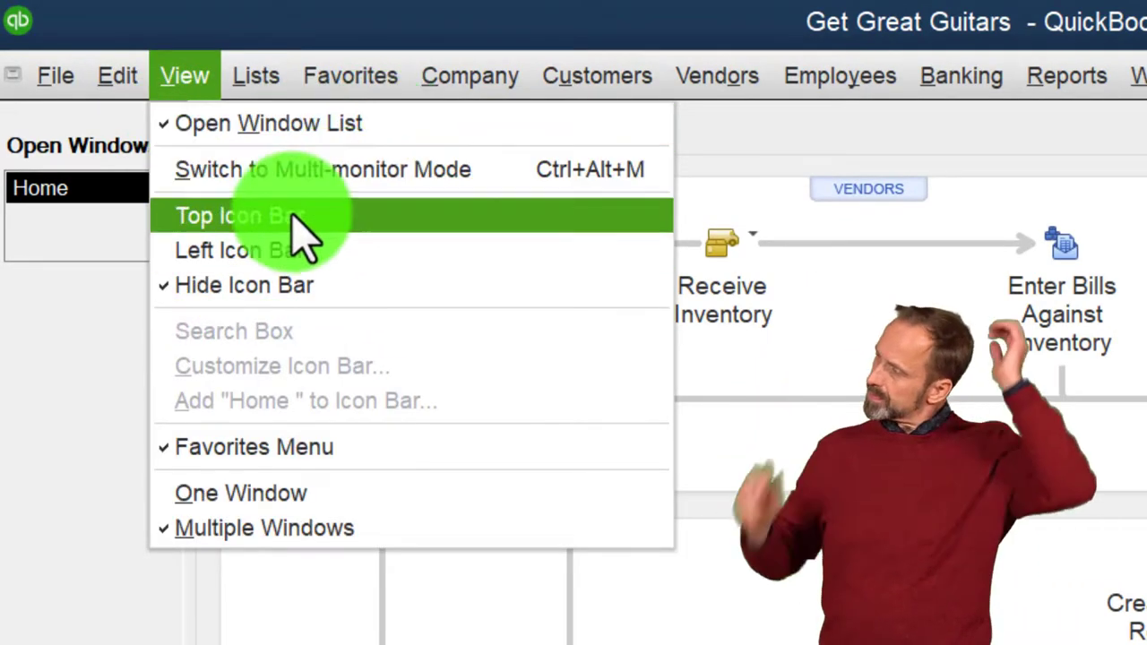
left_click(98, 341)
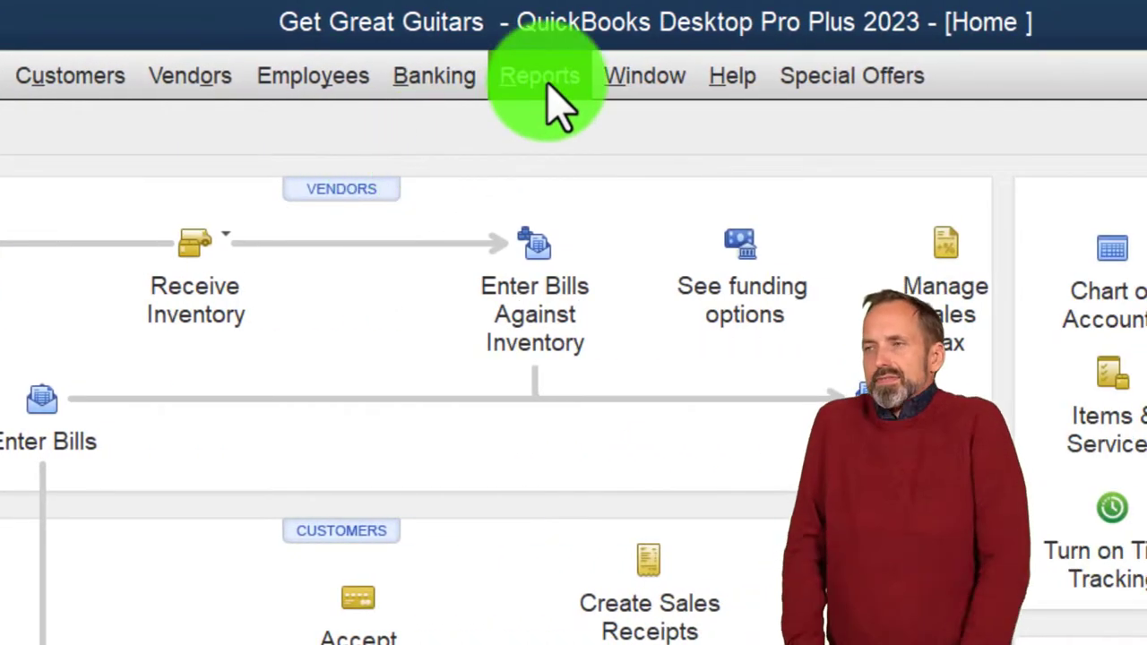
Open the Profit & Loss Standard report and set its date range to 01/01/2023 through 12/31/2023.
left_click(547, 87)
mouse_move(652, 380)
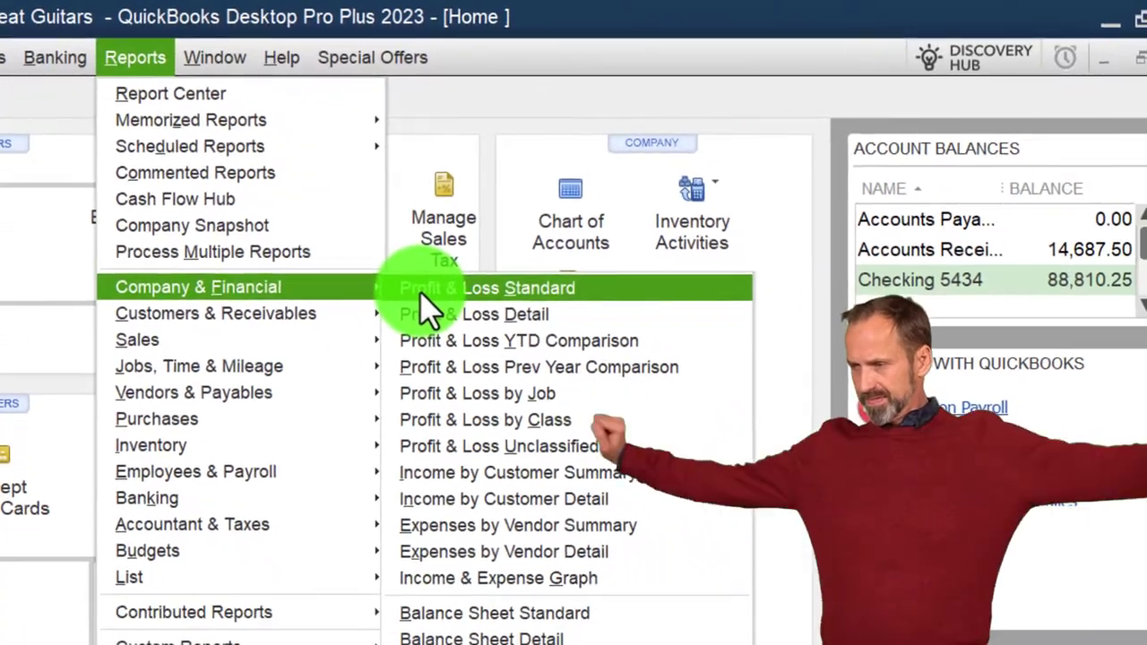
left_click(529, 370)
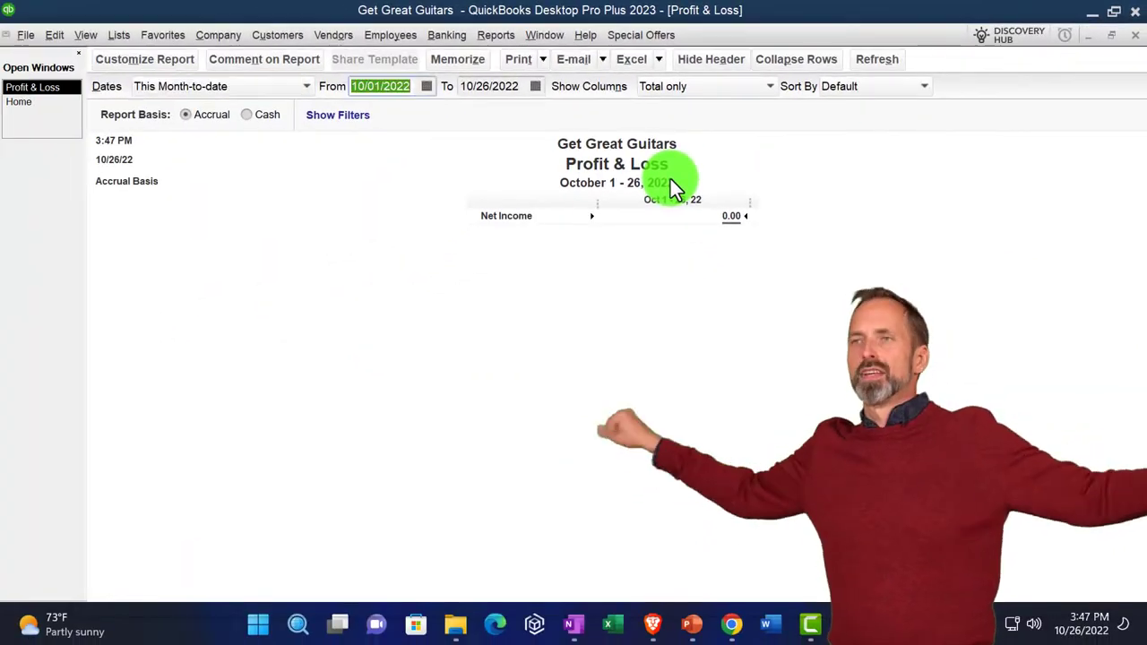
type("010")
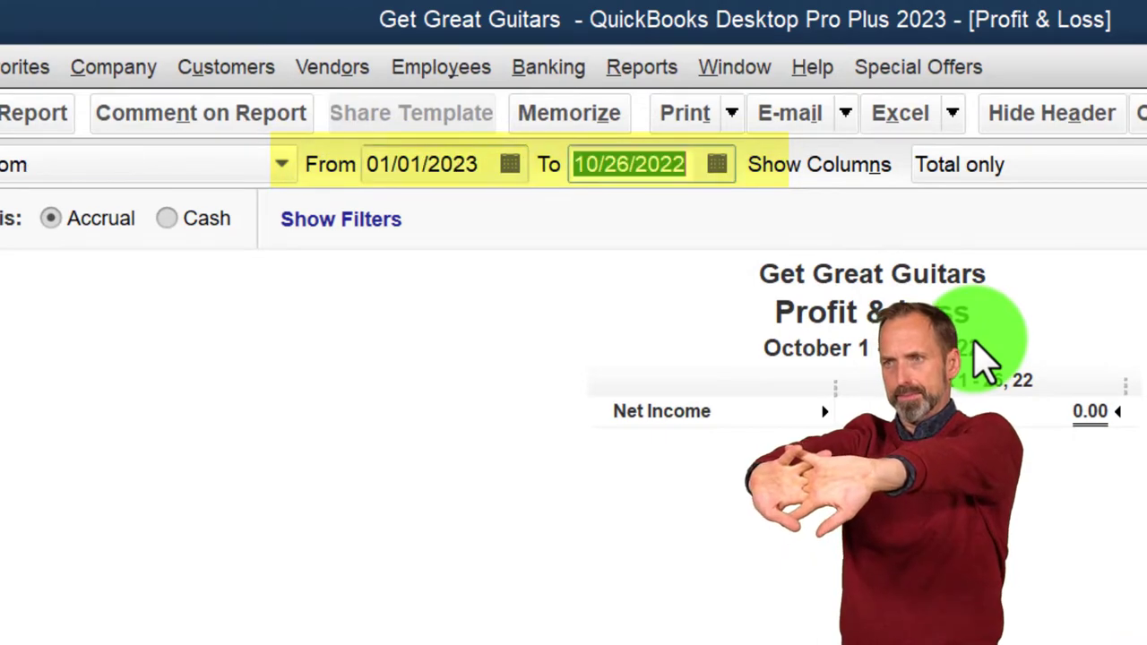
type("123123")
key("Tab")
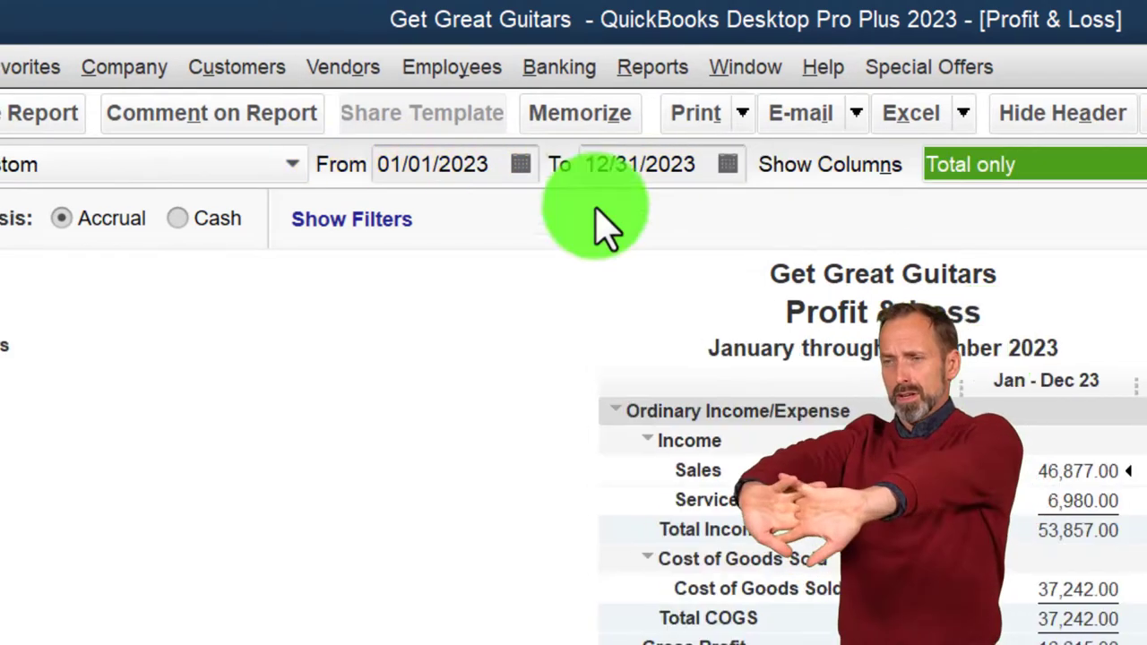
Set the Profit & Loss report's column label font to size 14 and apply the change to all related fonts.
left_click(345, 134)
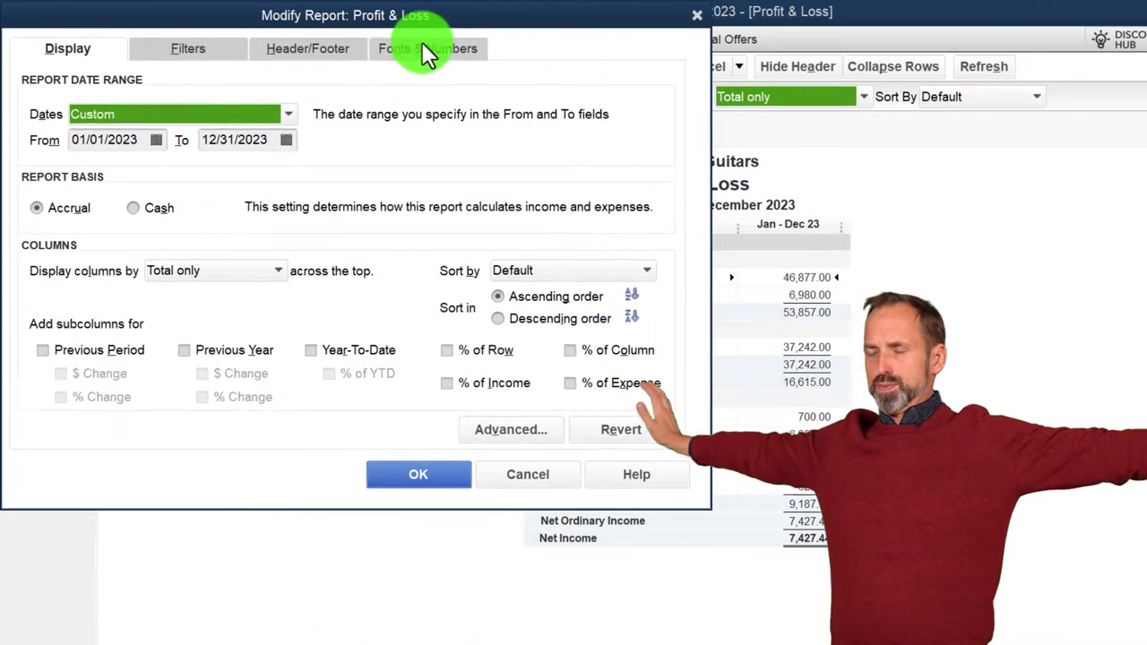
left_click(421, 48)
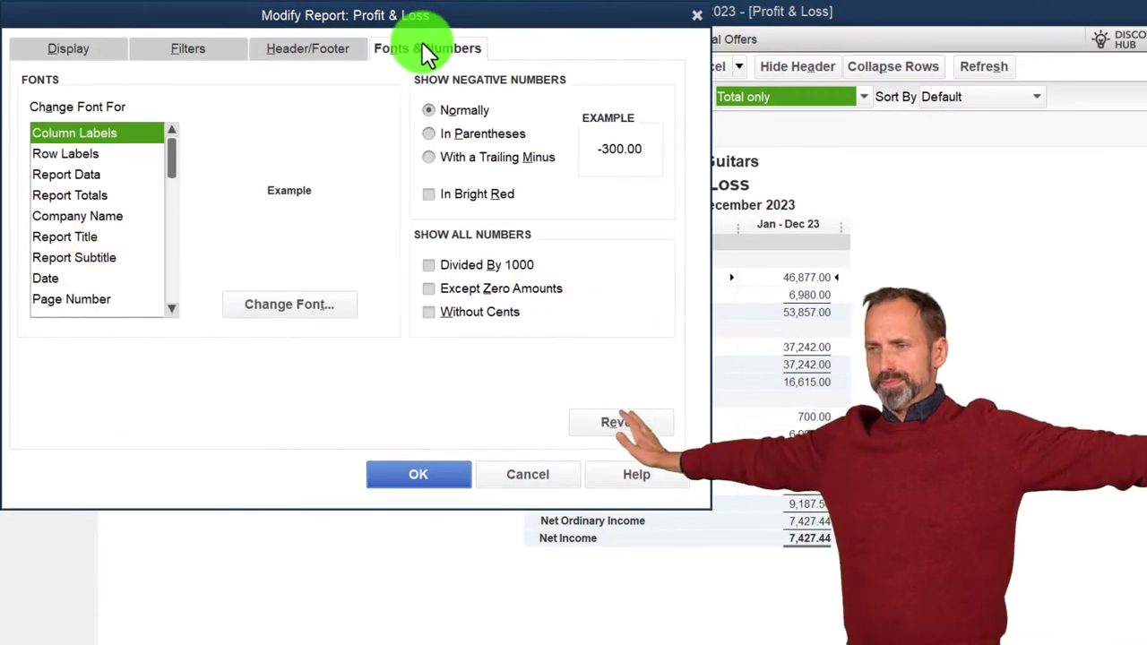
left_click(285, 305)
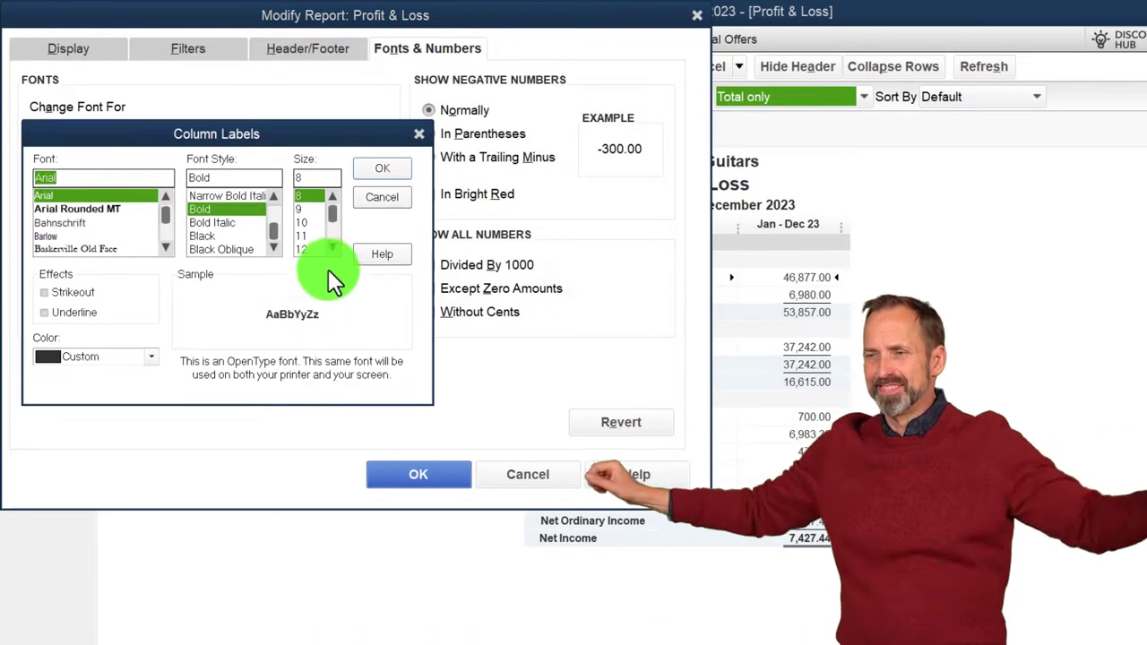
left_click(312, 249)
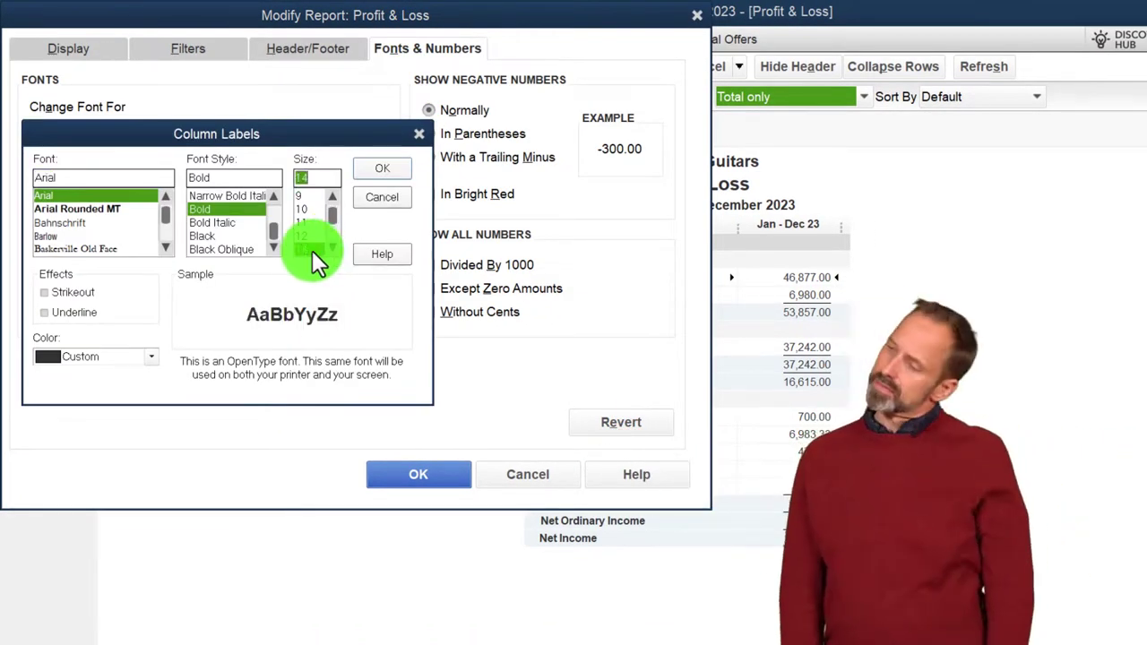
left_click(391, 172)
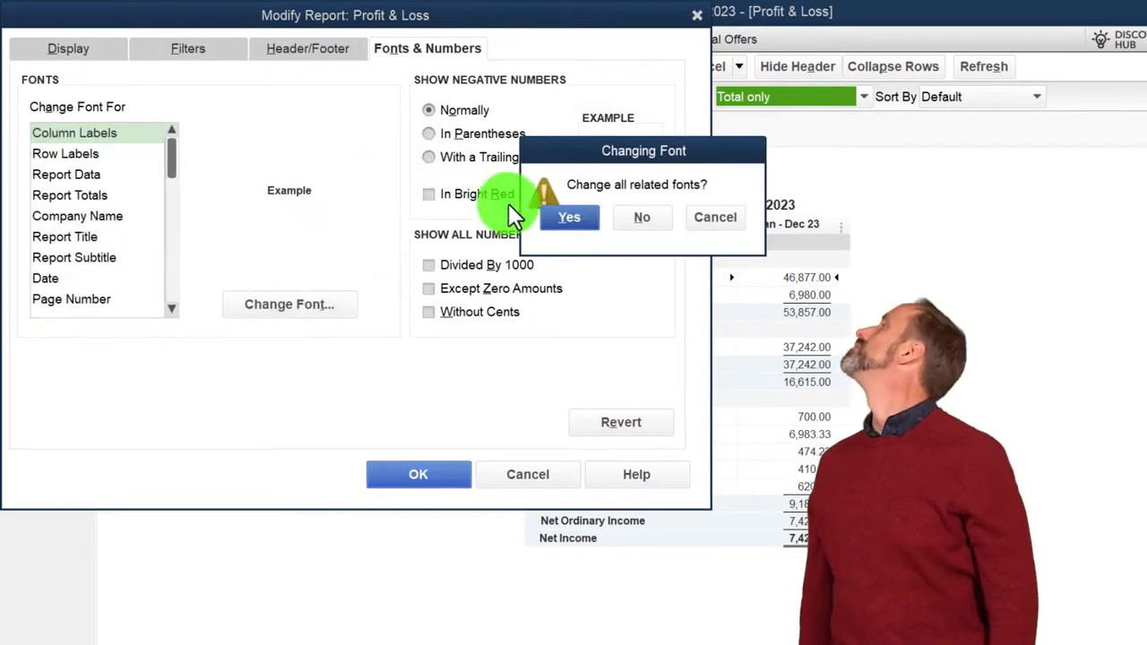
left_click(556, 223)
left_click(438, 473)
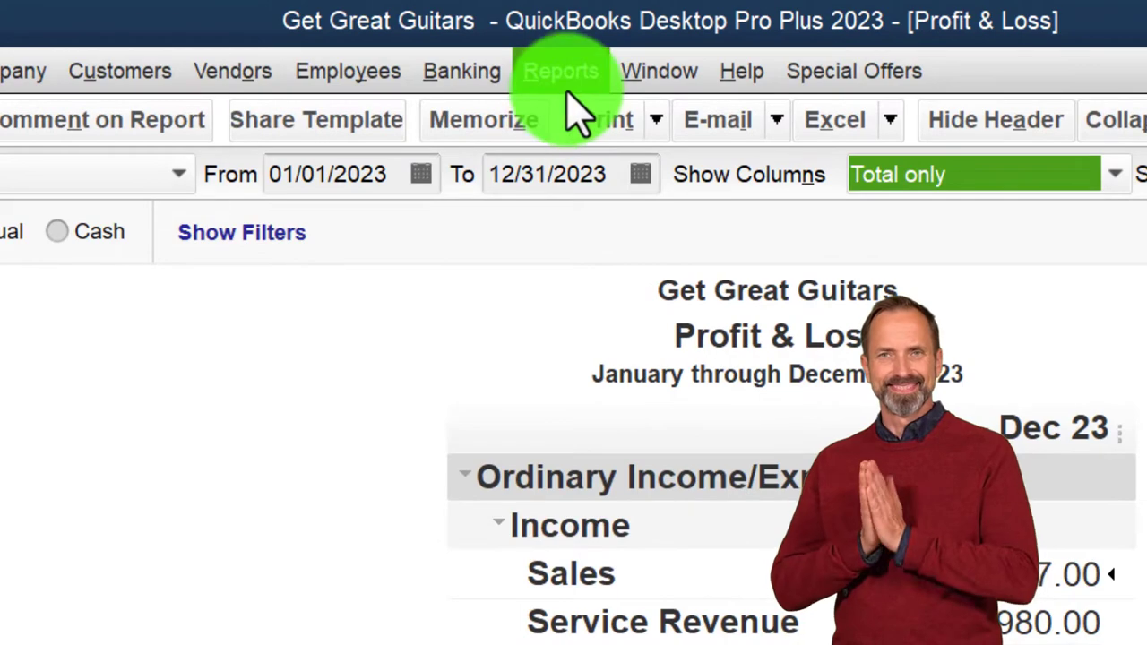
Open the Balance Sheet Standard report and customize its date range to 01/01/2023 through 12/31/2023.
left_click(564, 86)
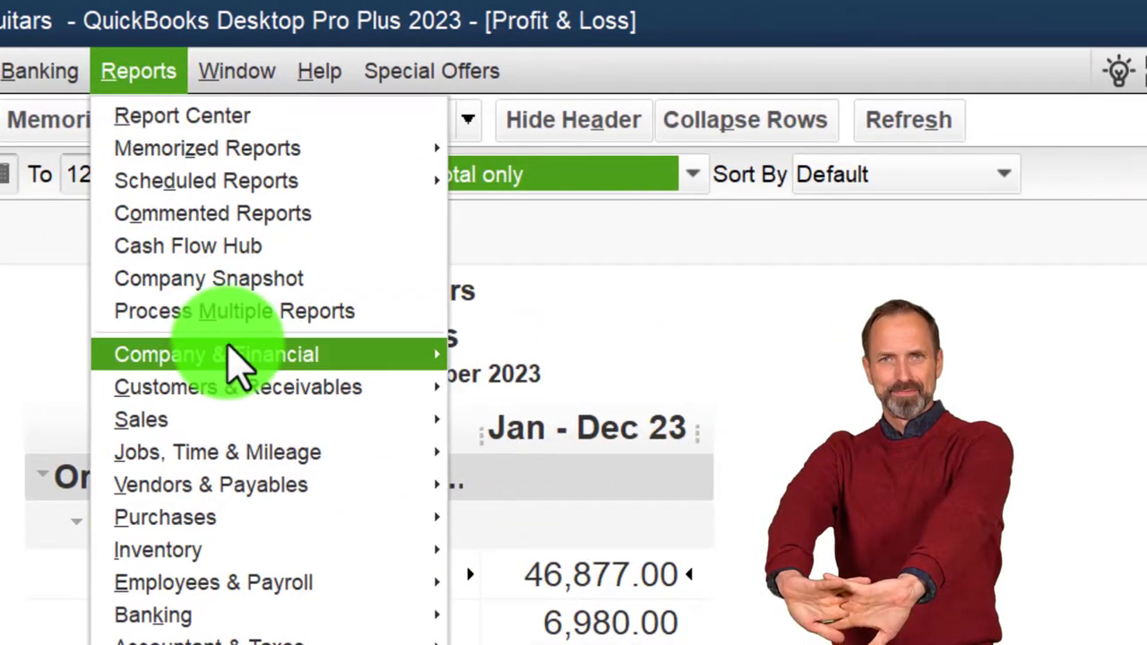
mouse_move(662, 363)
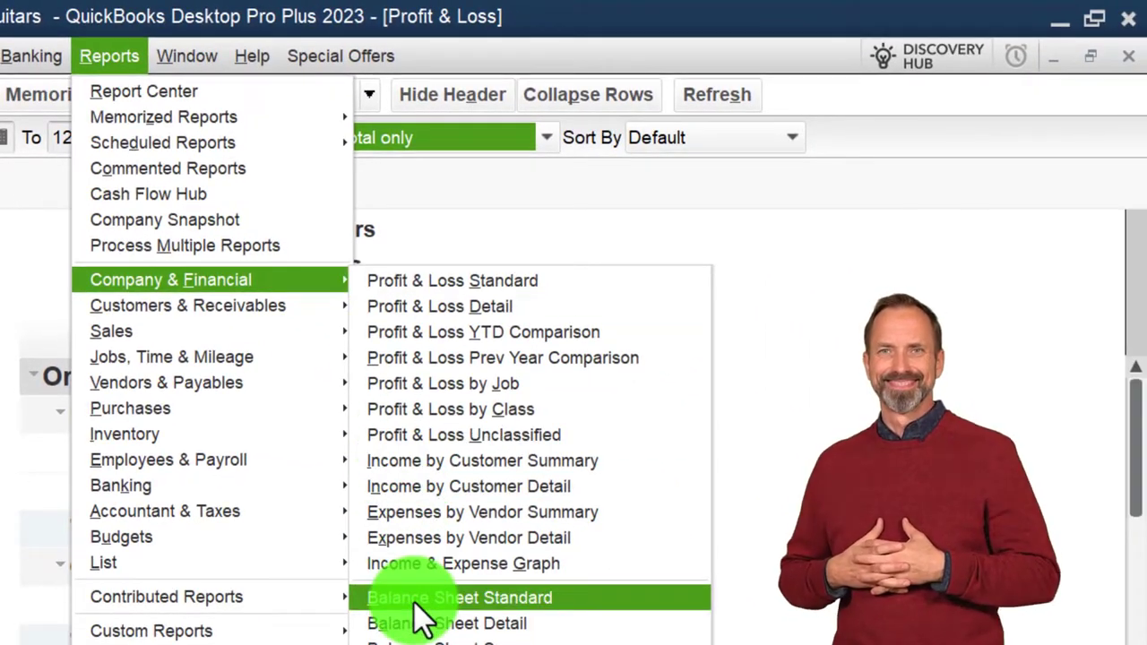
left_click(417, 598)
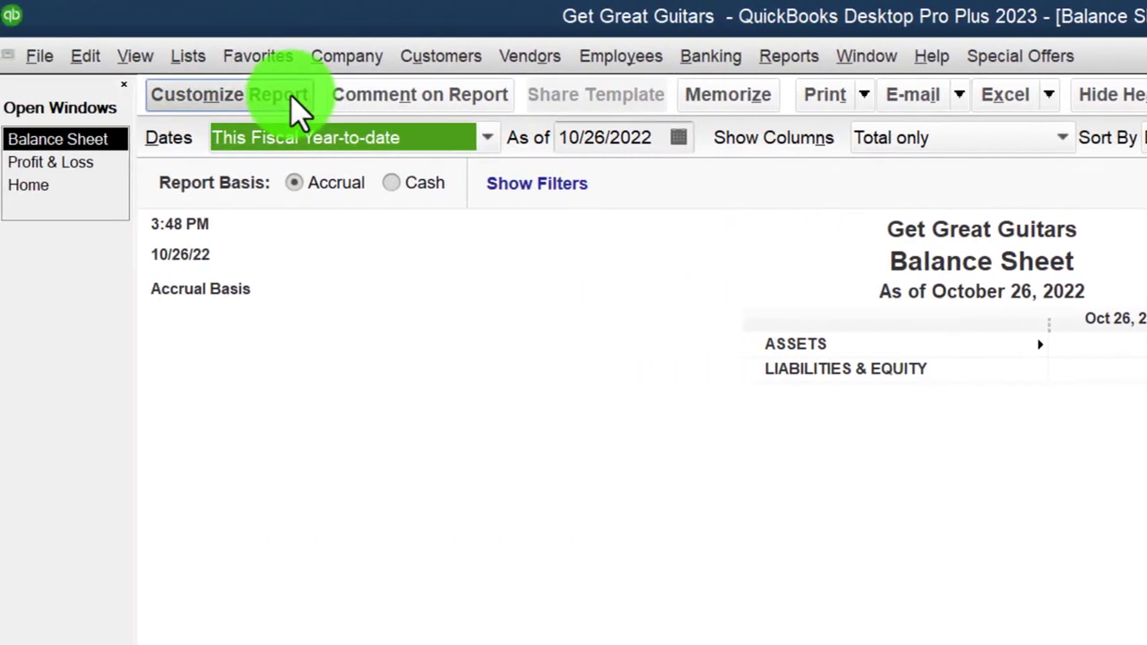
left_click(291, 94)
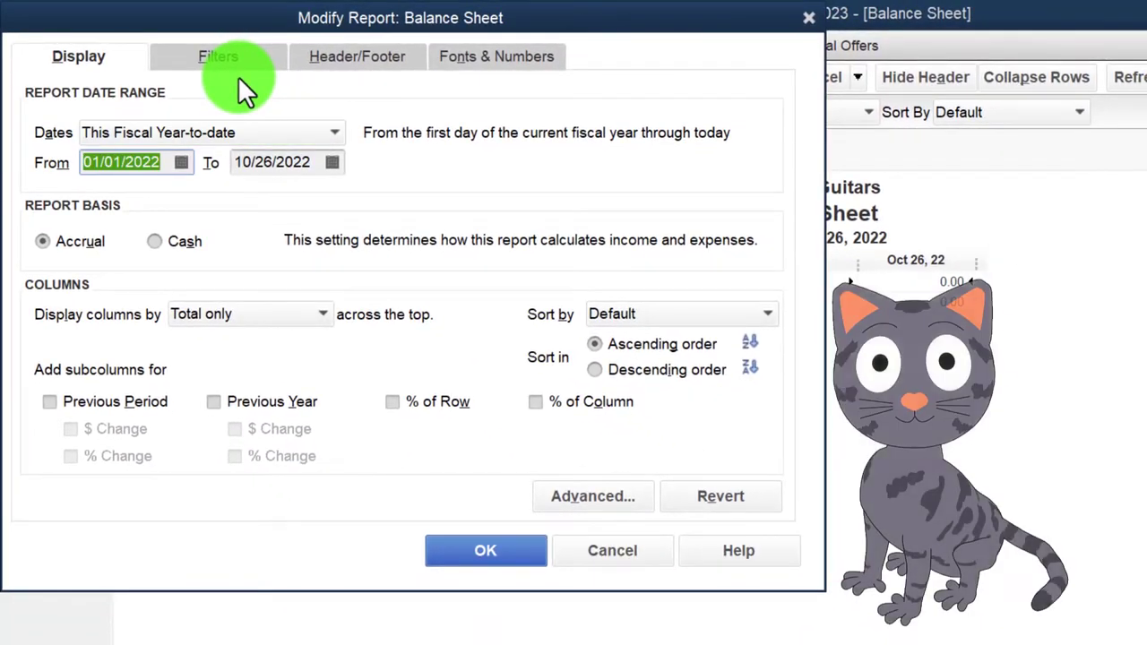
type("01012023")
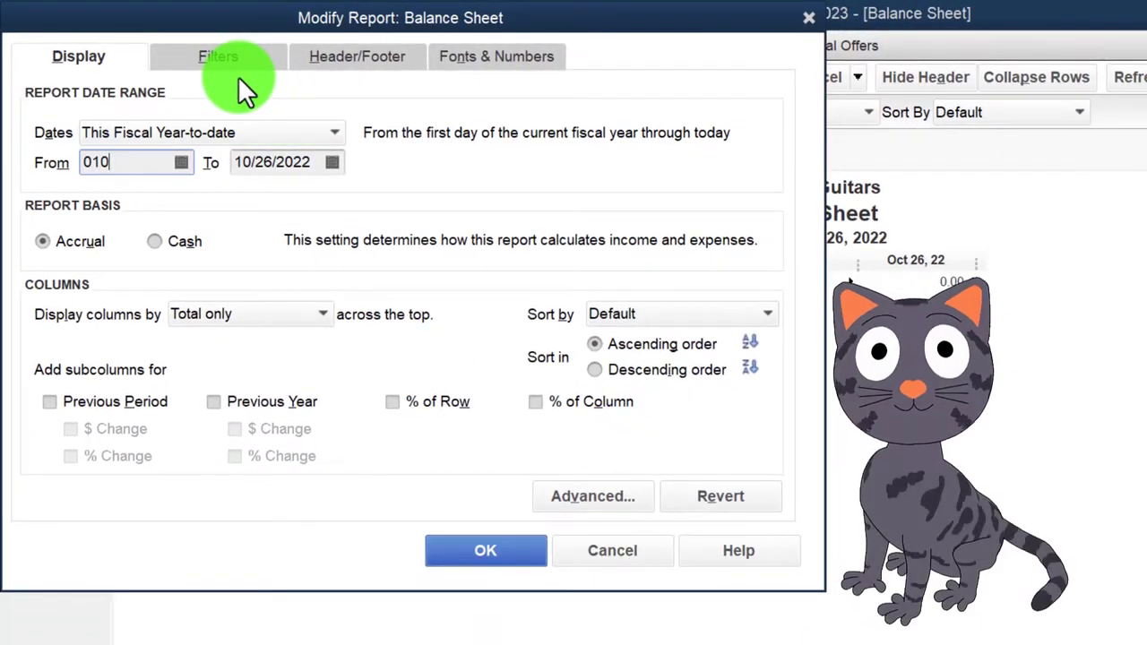
key("Tab")
type("1231")
type("2023")
key("Tab")
Set the Balance Sheet's column label font to size 14, change all related fonts, and apply the report modifications.
left_click(488, 55)
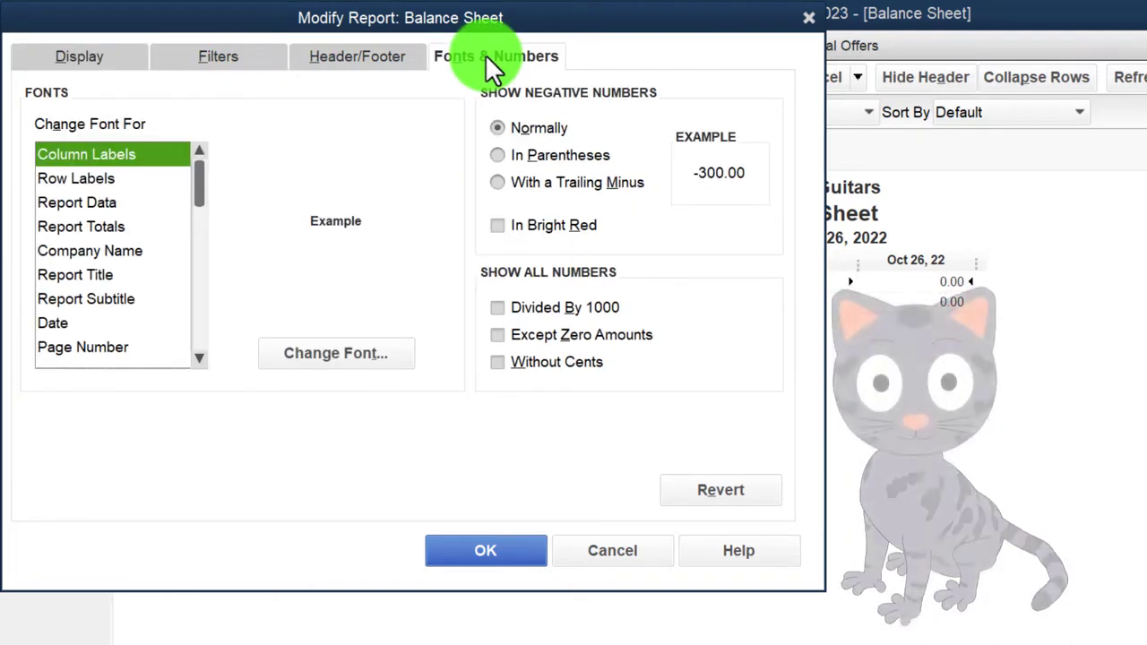
left_click(384, 354)
left_click(386, 283)
left_click(360, 289)
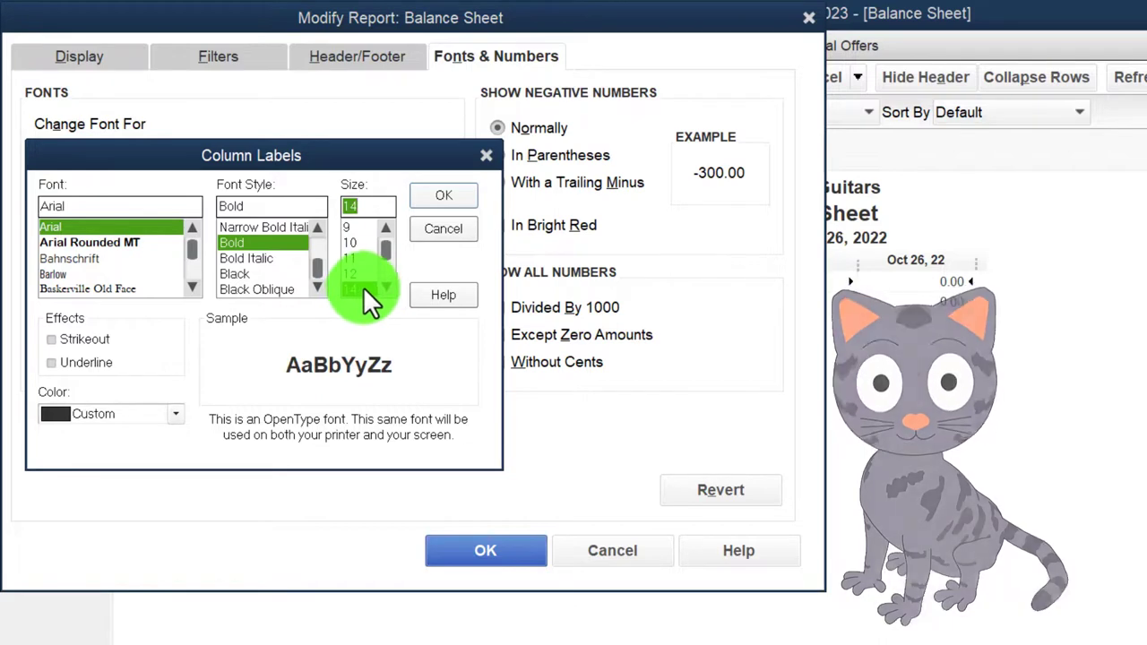
left_click(436, 195)
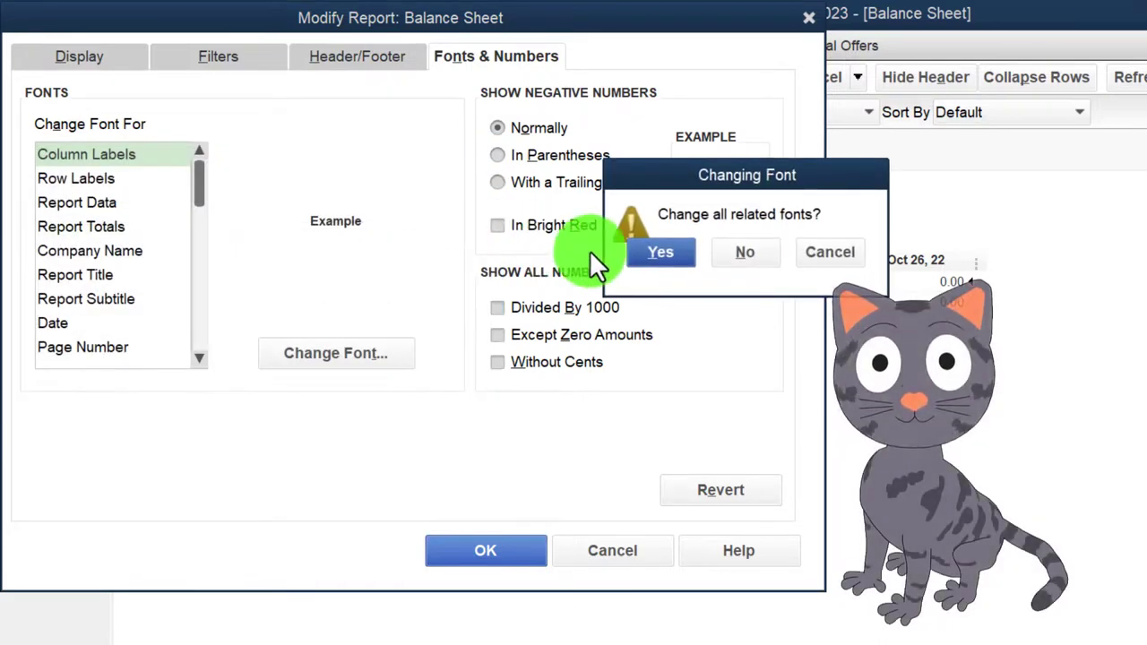
left_click(638, 251)
left_click(487, 549)
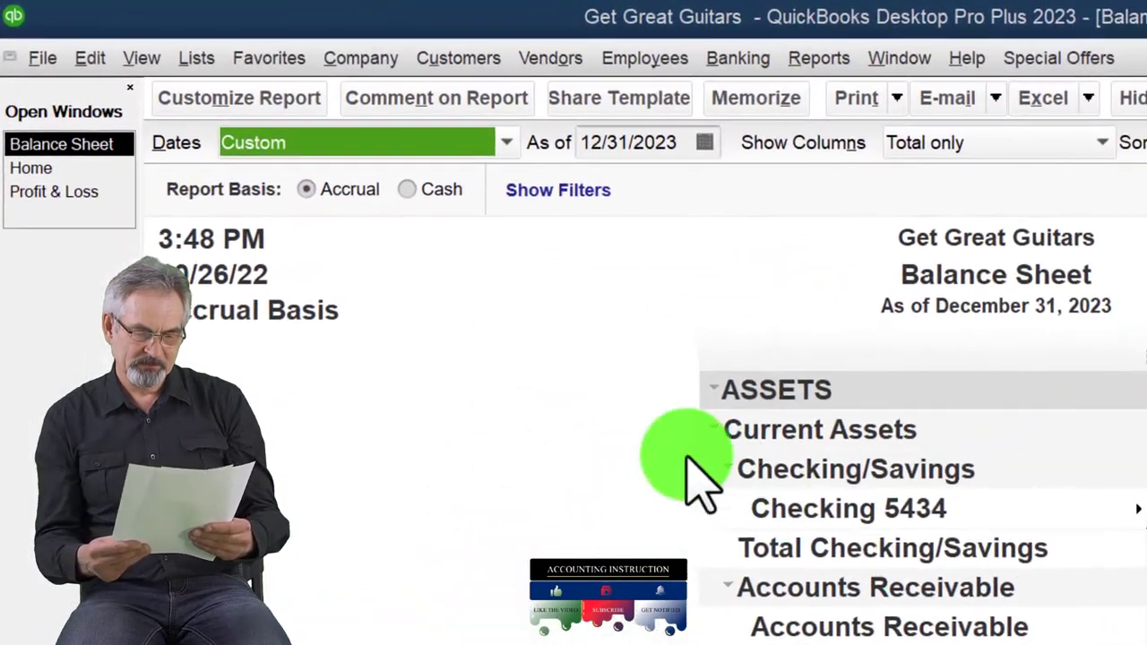
Revisit the home page, return to the Balance Sheet, and review its assets, liabilities and equity sections.
left_click(55, 171)
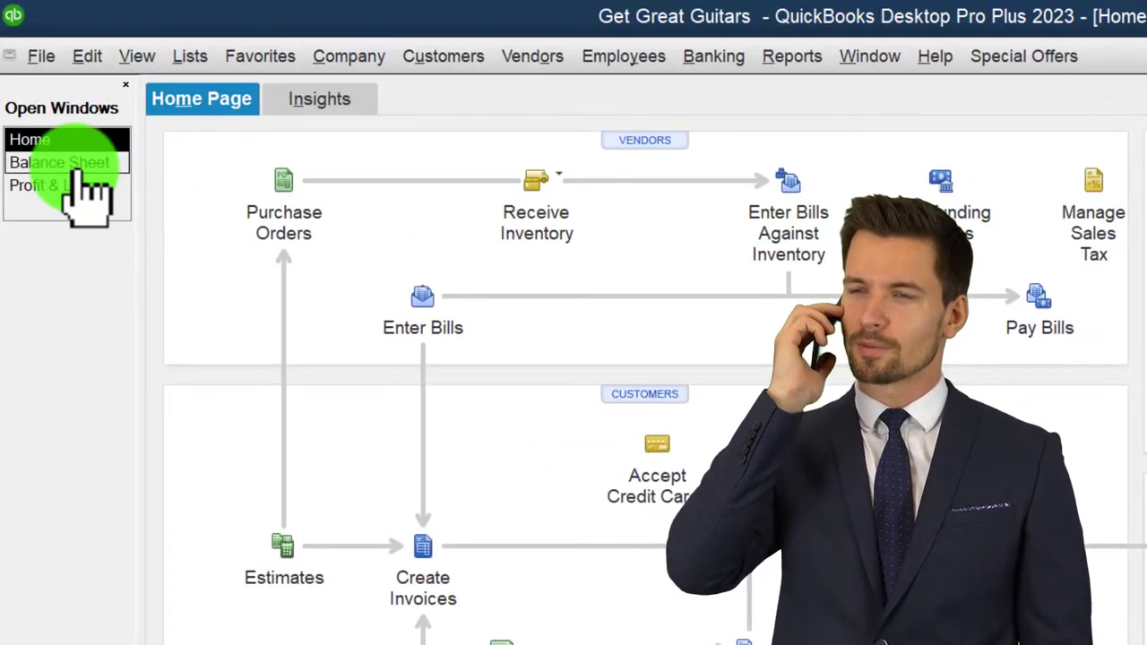
left_click(76, 165)
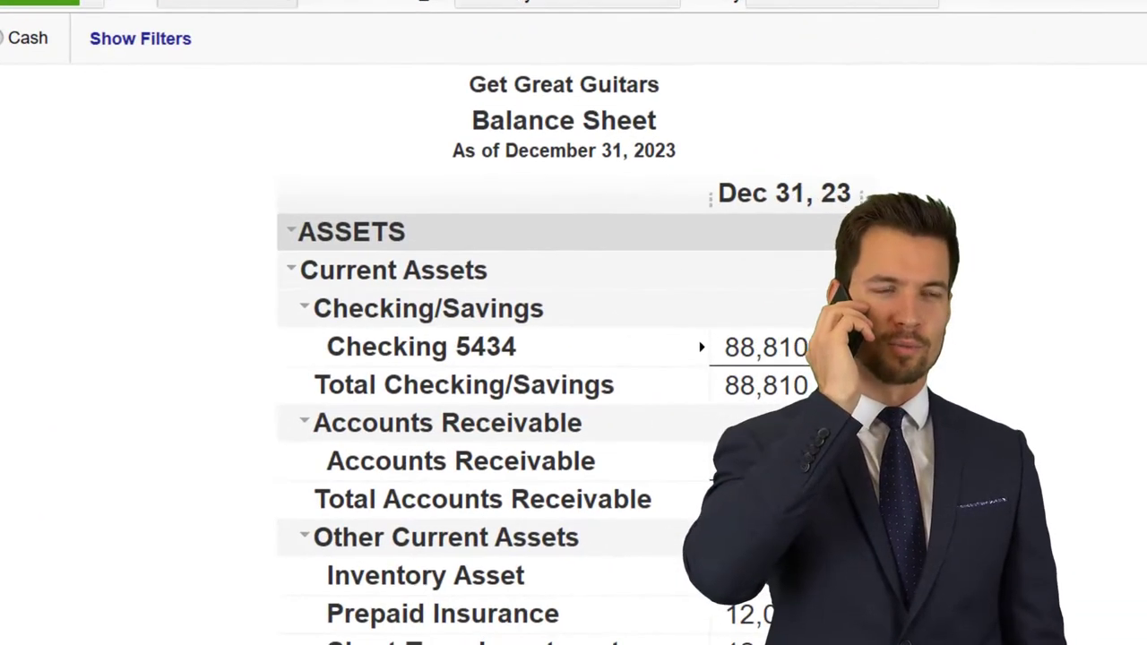
scroll(277, 488, "down", 5)
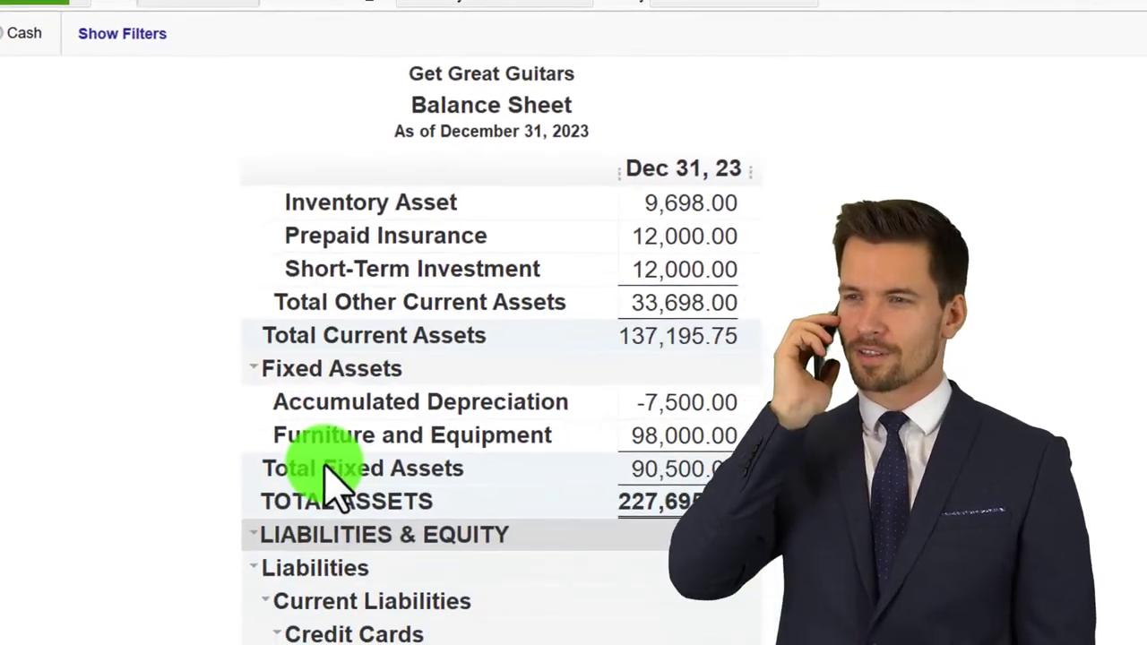
scroll(327, 479, "down", 4)
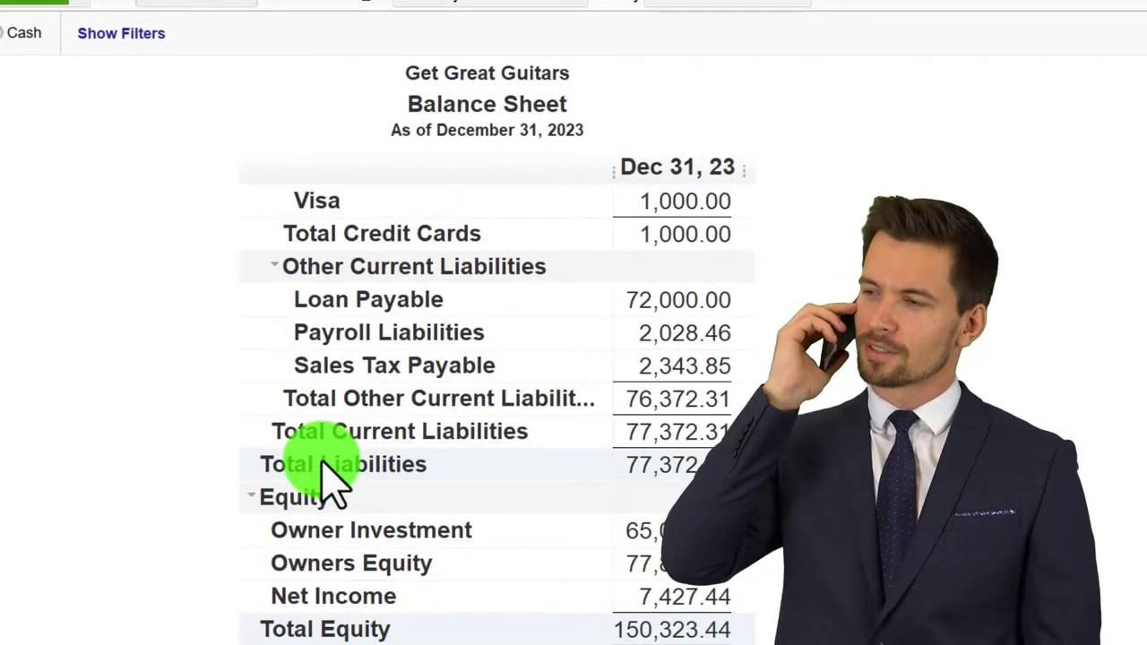
scroll(323, 479, "up", 10)
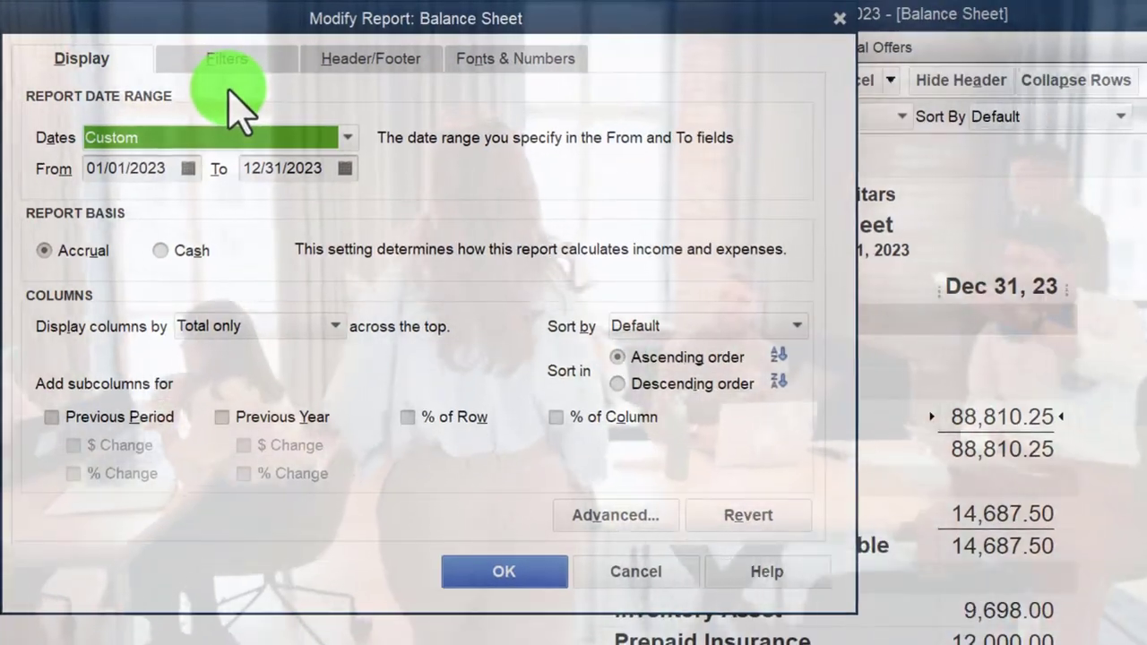
Remove the date prepared, time prepared and report basis from the Balance Sheet header and enter the preparer's name as the extra footer line.
left_click(352, 62)
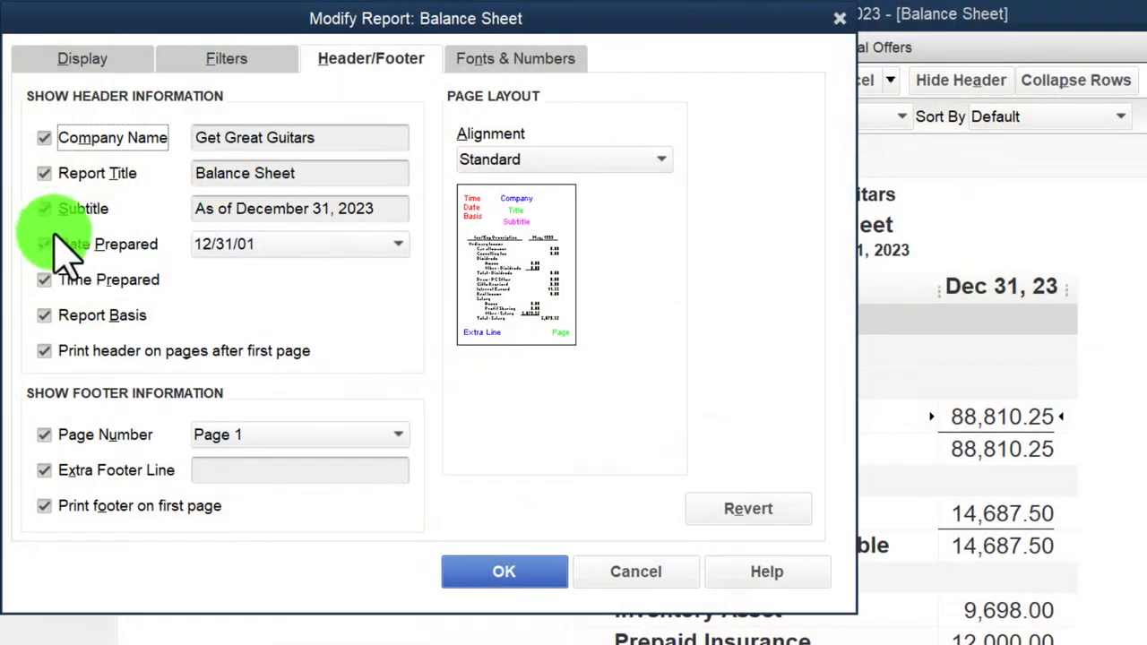
left_click(55, 242)
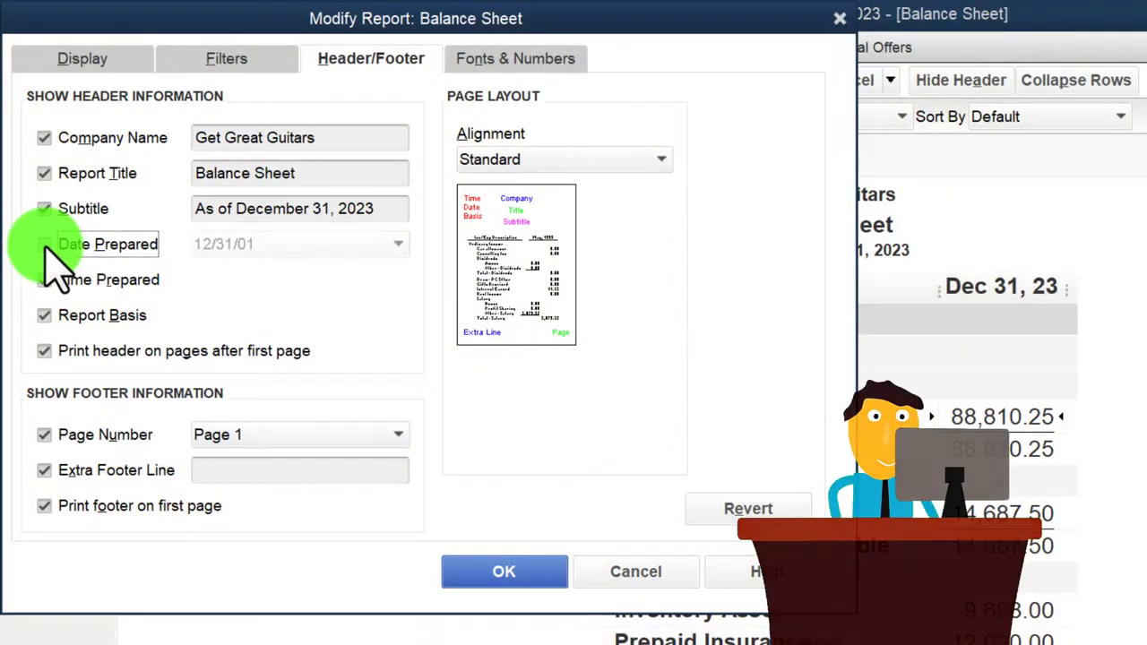
left_click(45, 315)
left_click(285, 470)
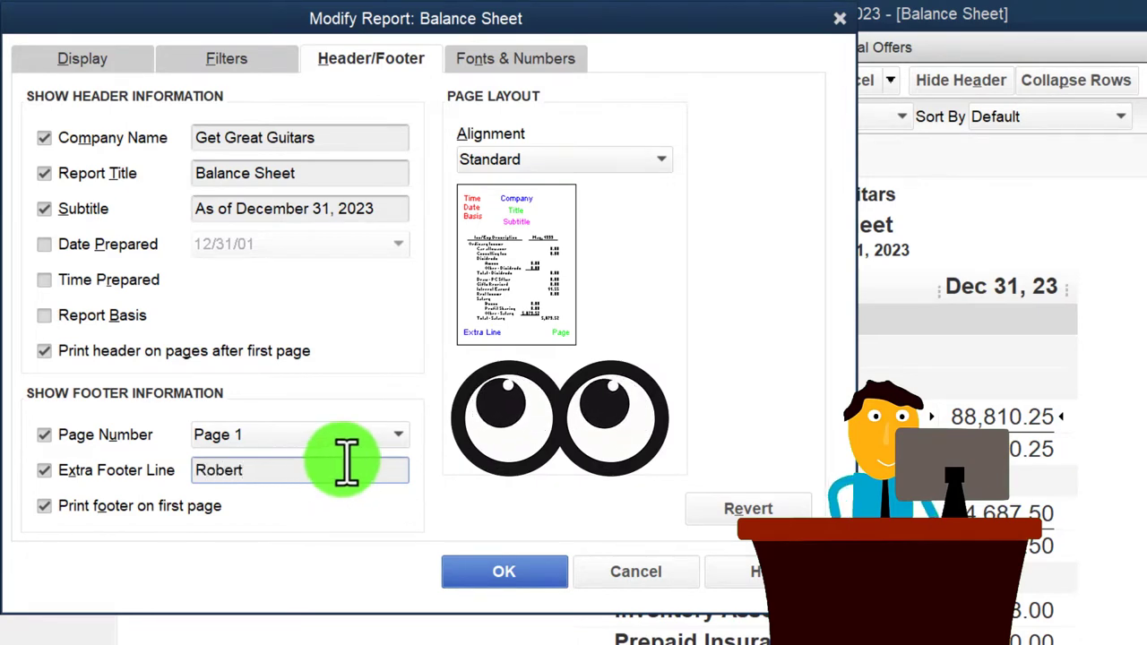
Show the Balance Sheet's negative numbers in parentheses and bright red, show all numbers without cents, and apply the report modifications.
left_click(479, 57)
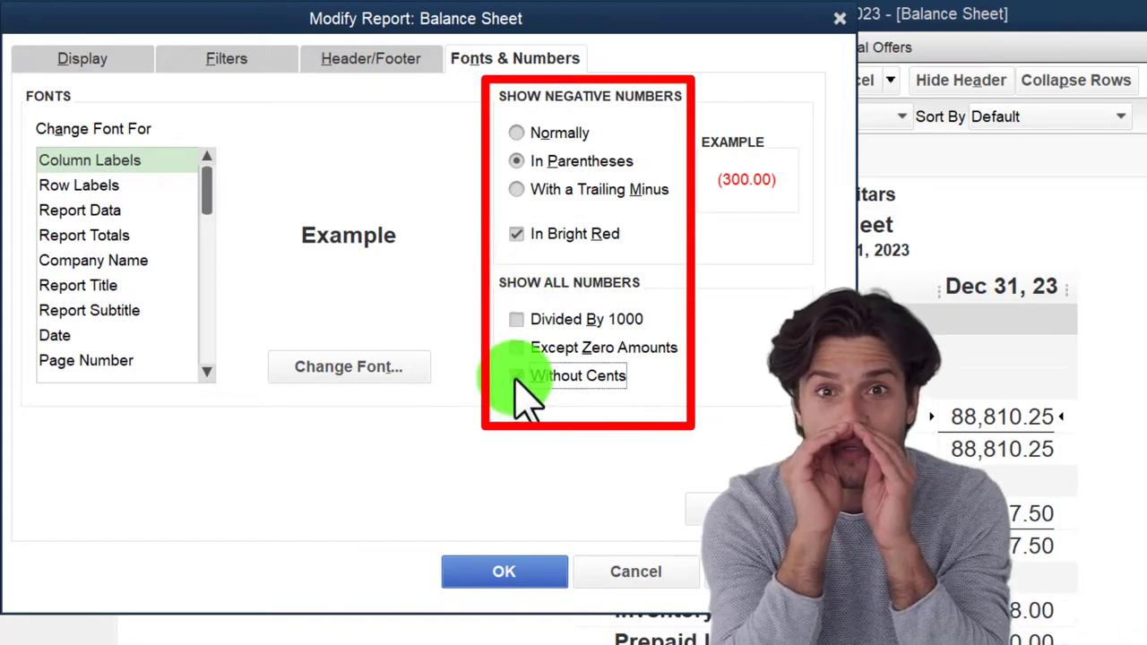
left_click(504, 572)
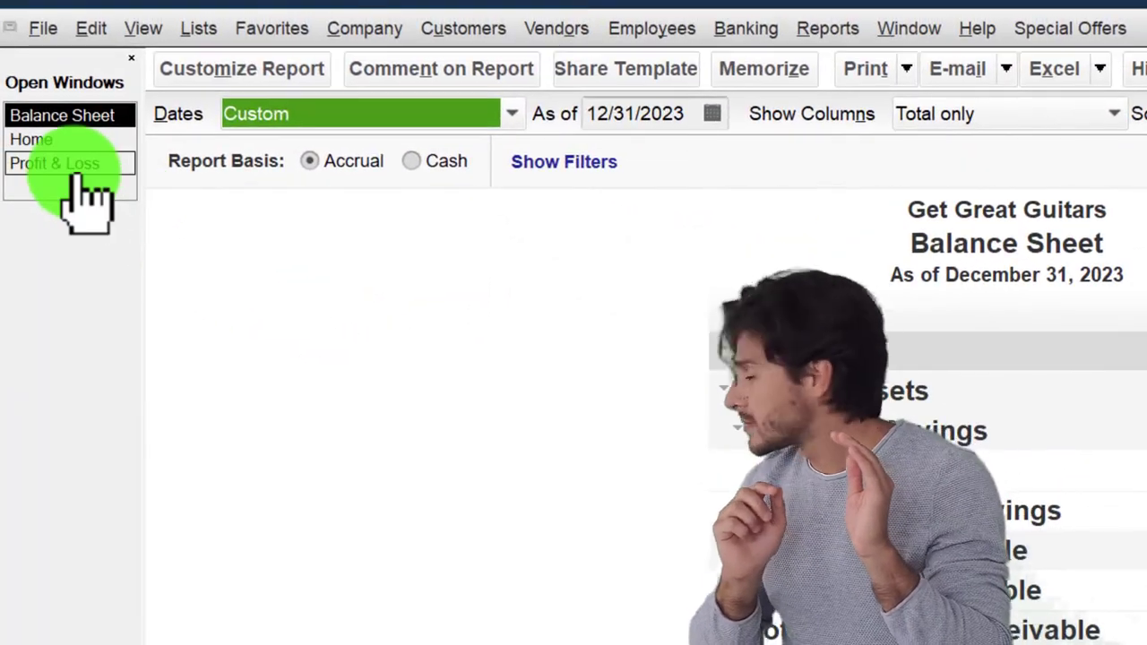
Remove the date prepared, time prepared and report basis from the Profit & Loss header and enter the preparer's name as the extra footer line.
left_click(77, 166)
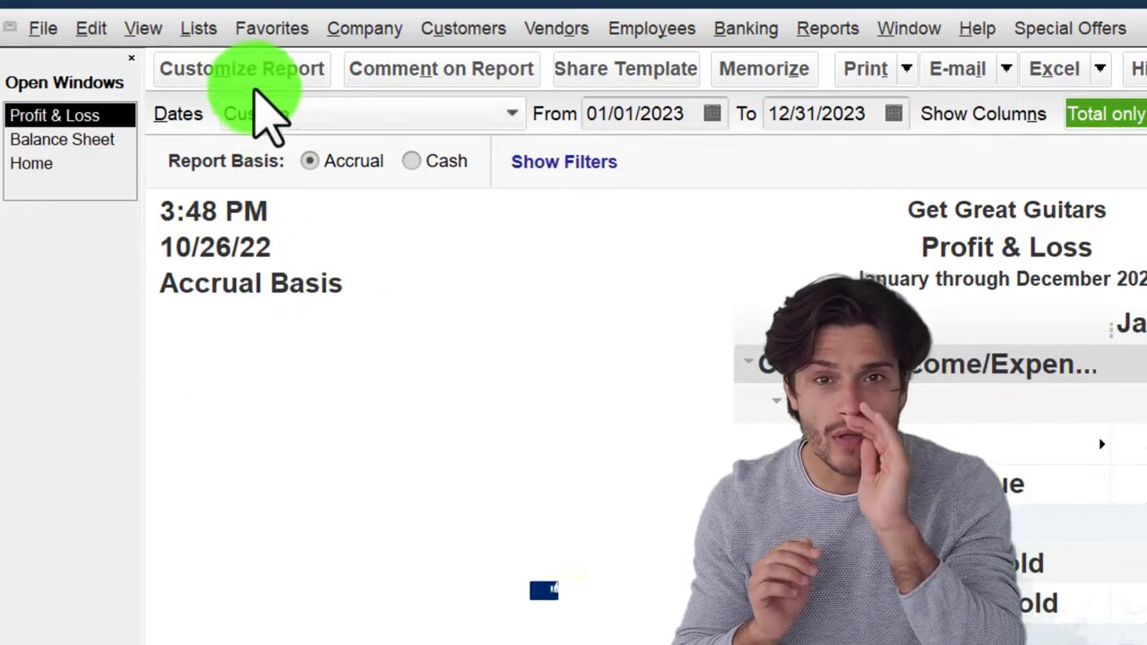
left_click(260, 81)
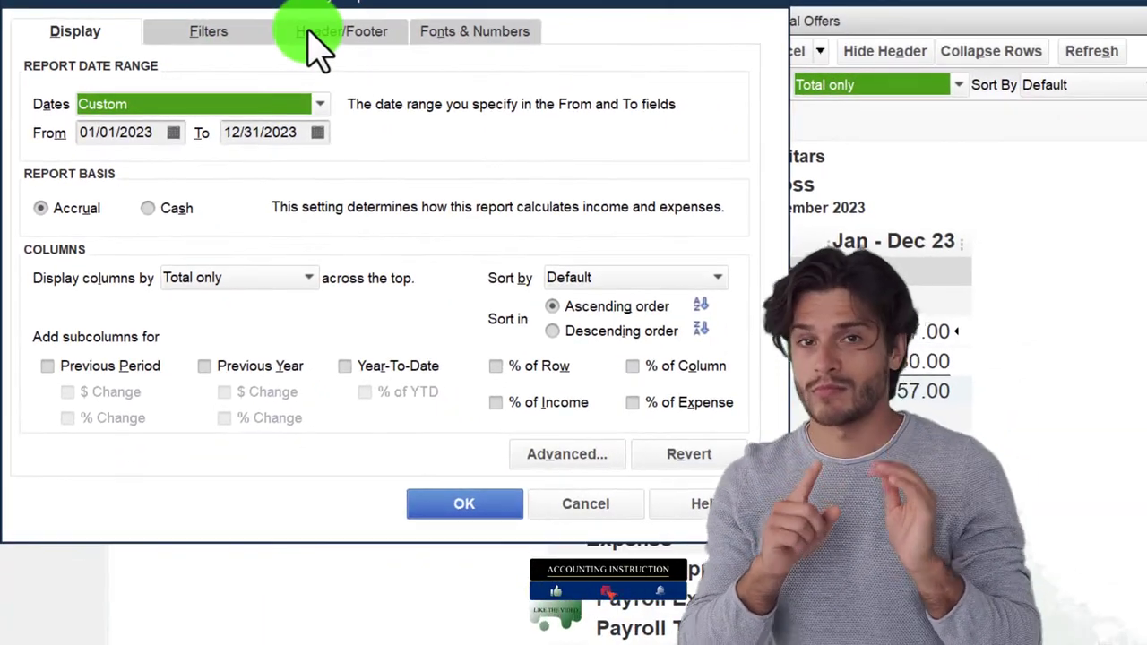
left_click(458, 43)
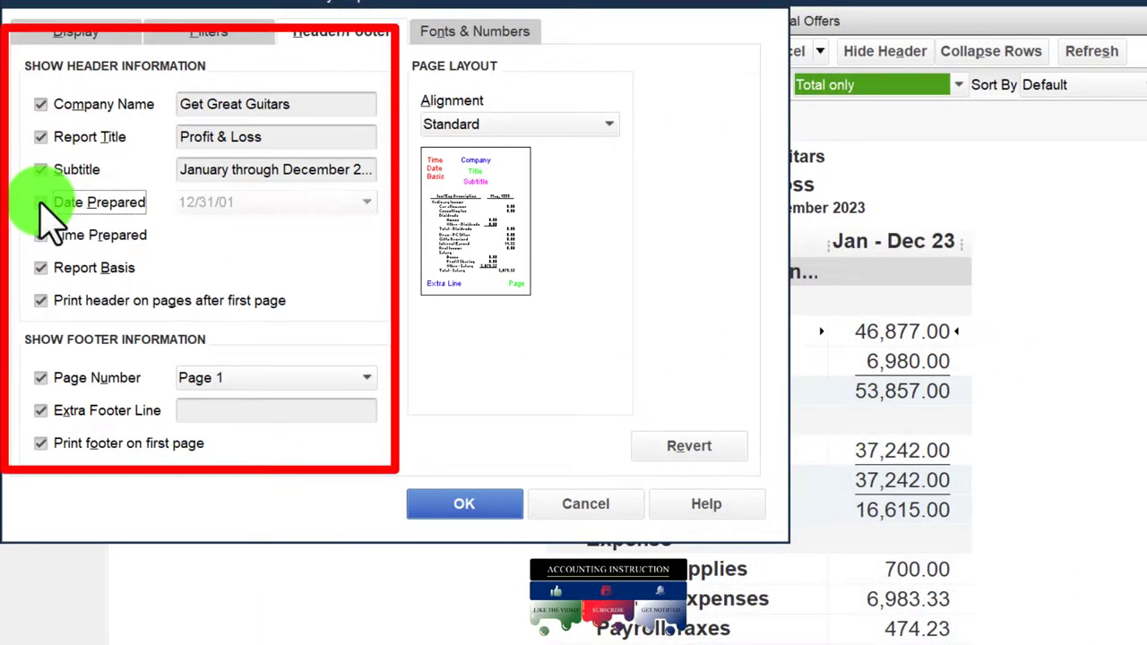
left_click(43, 235)
left_click(42, 268)
left_click(226, 414)
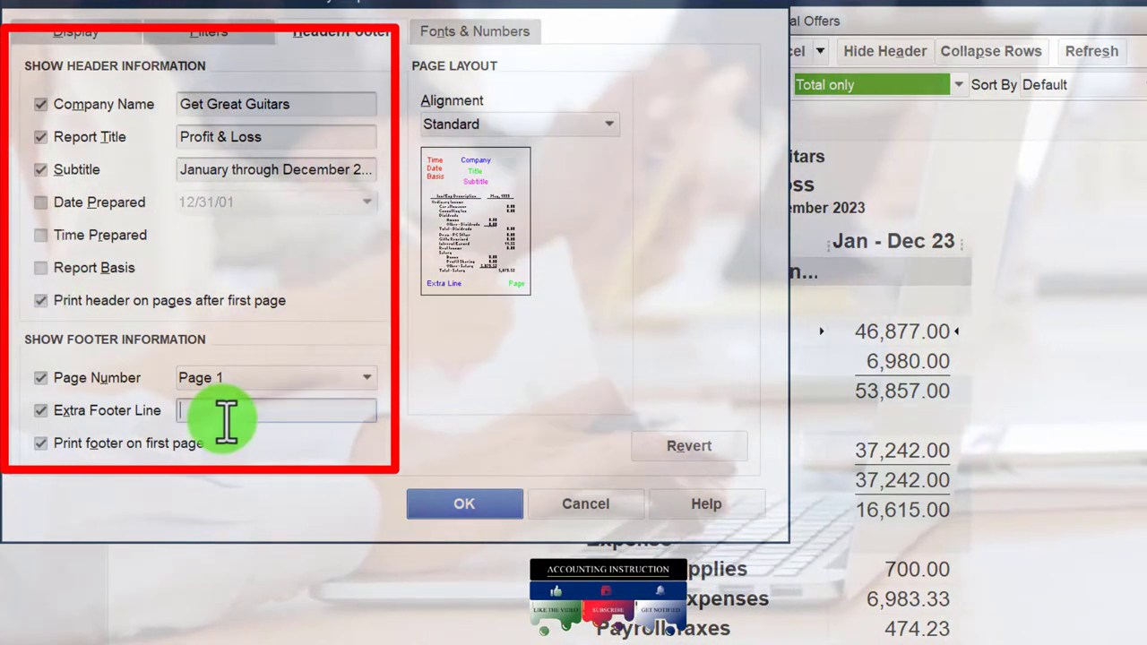
type("Rober")
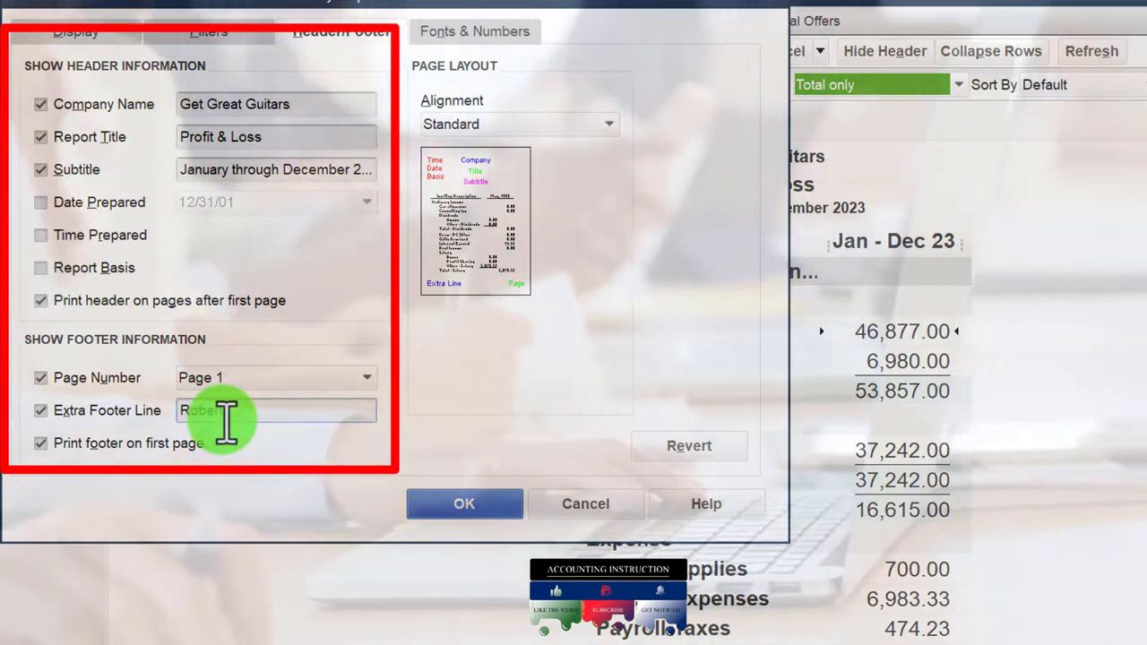
type("t")
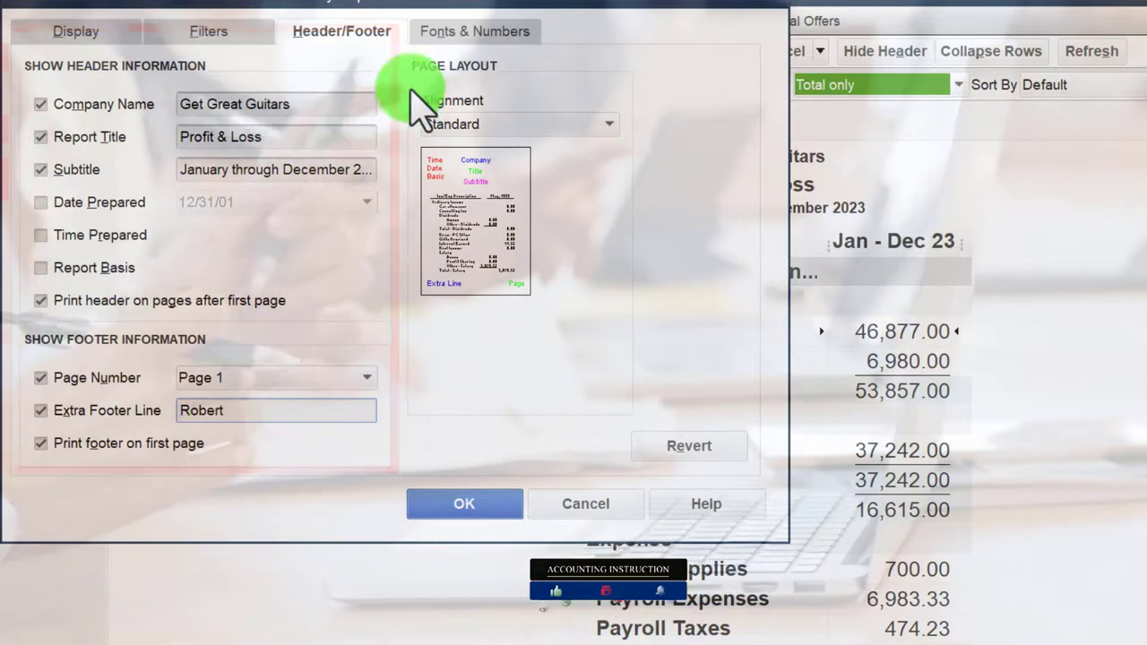
Format the Profit & Loss with negative numbers in parentheses and bright red and all numbers without cents, then apply the modifications.
left_click(457, 31)
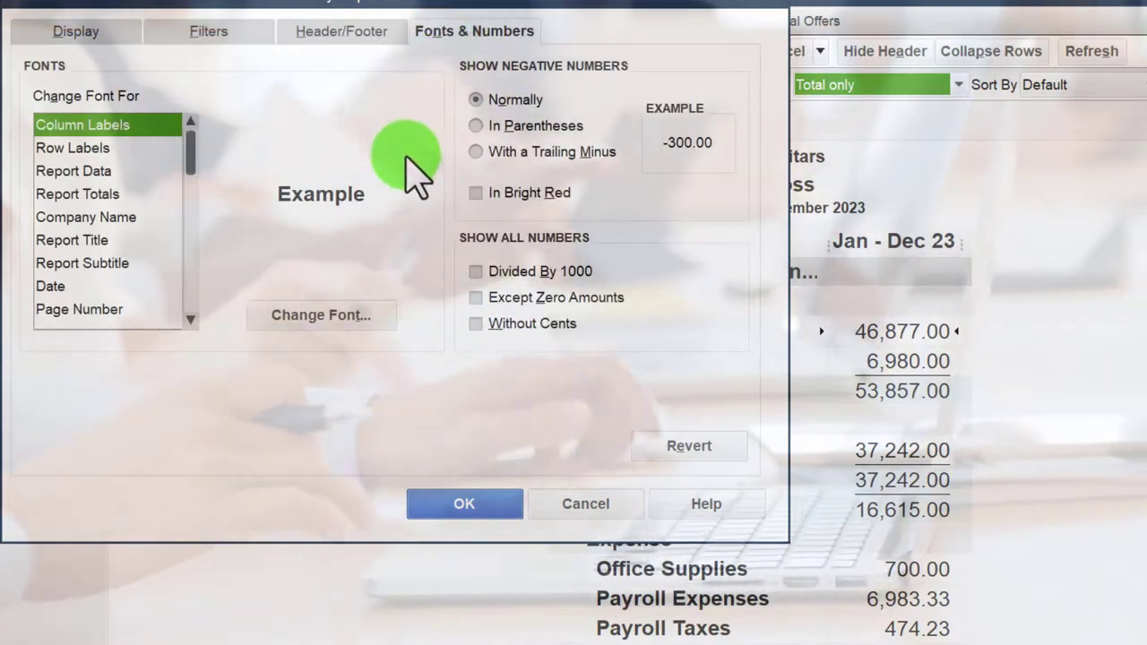
left_click(476, 192)
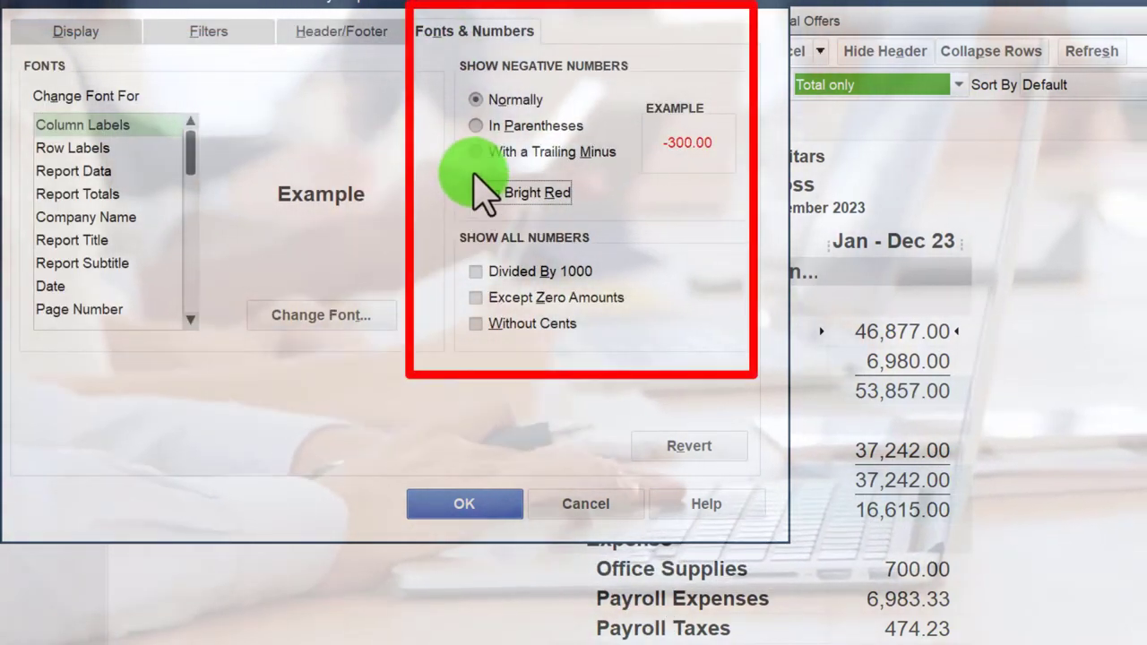
left_click(476, 126)
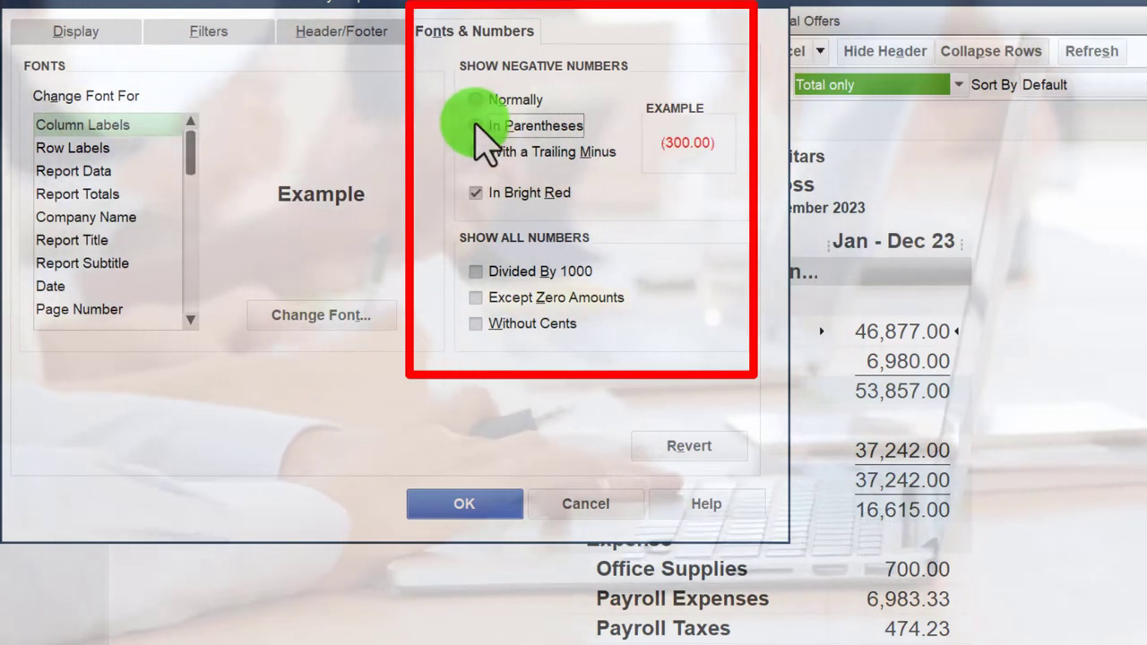
left_click(477, 327)
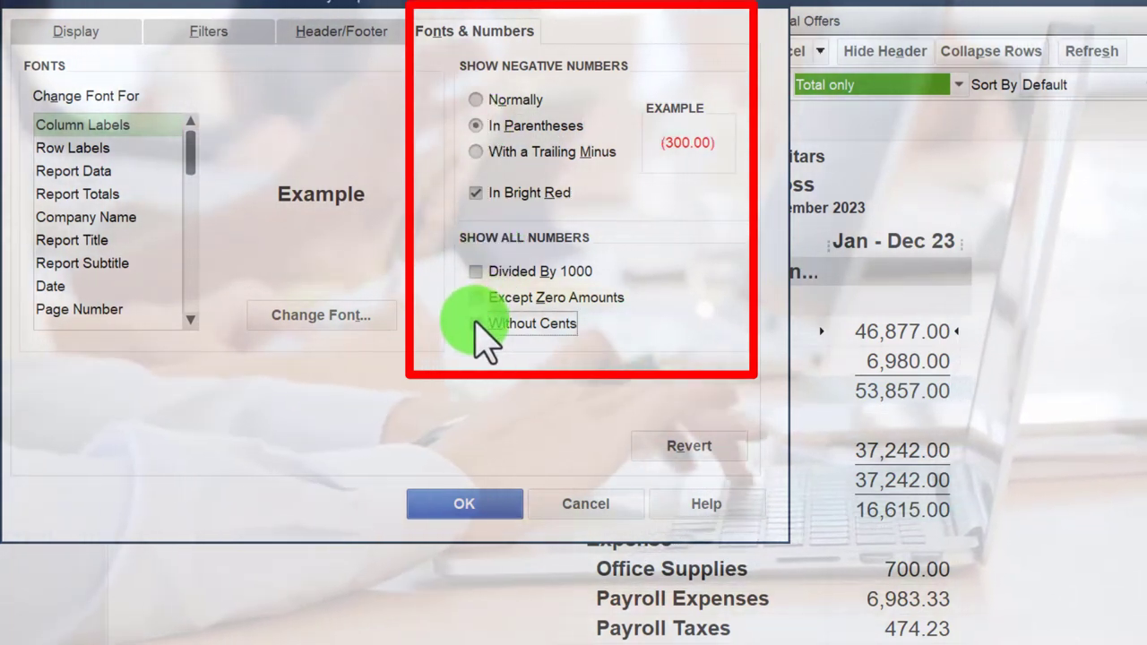
left_click(475, 504)
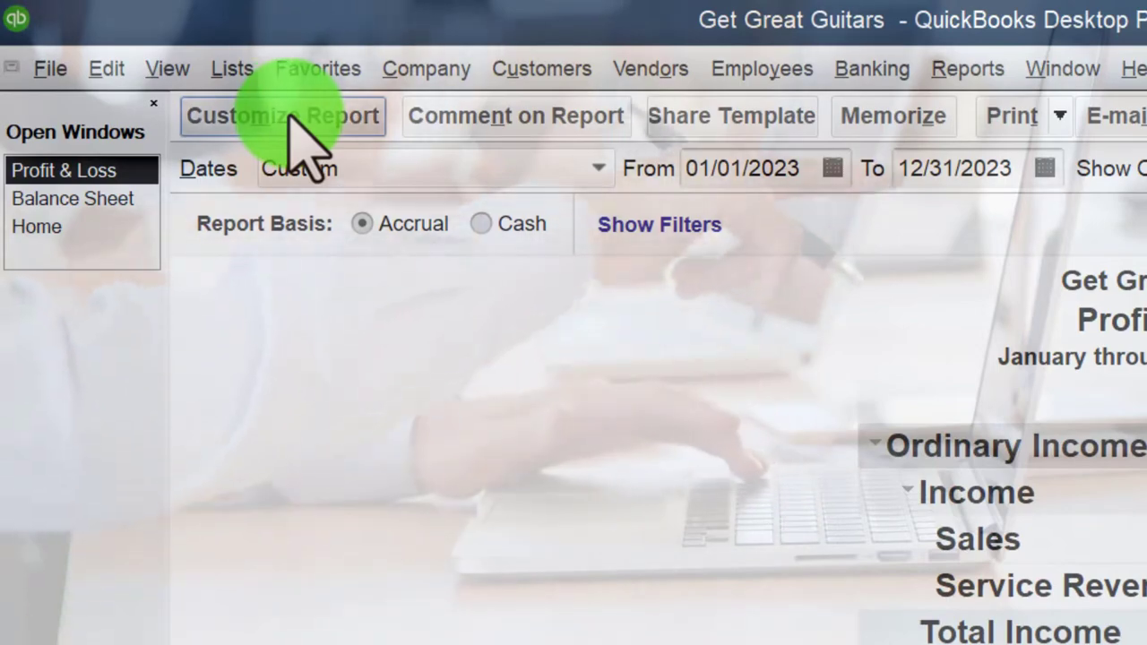
Change the report title in the Profit & Loss header to Income Statement and apply it.
left_click(289, 116)
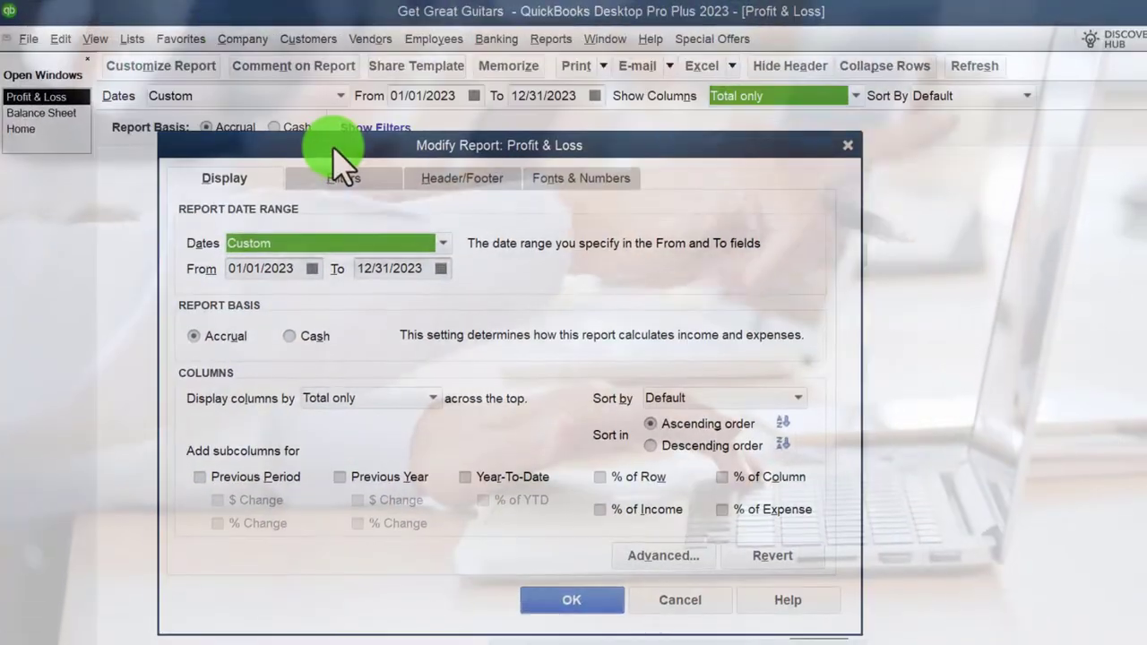
left_click(462, 178)
left_click_drag(394, 273, 292, 273)
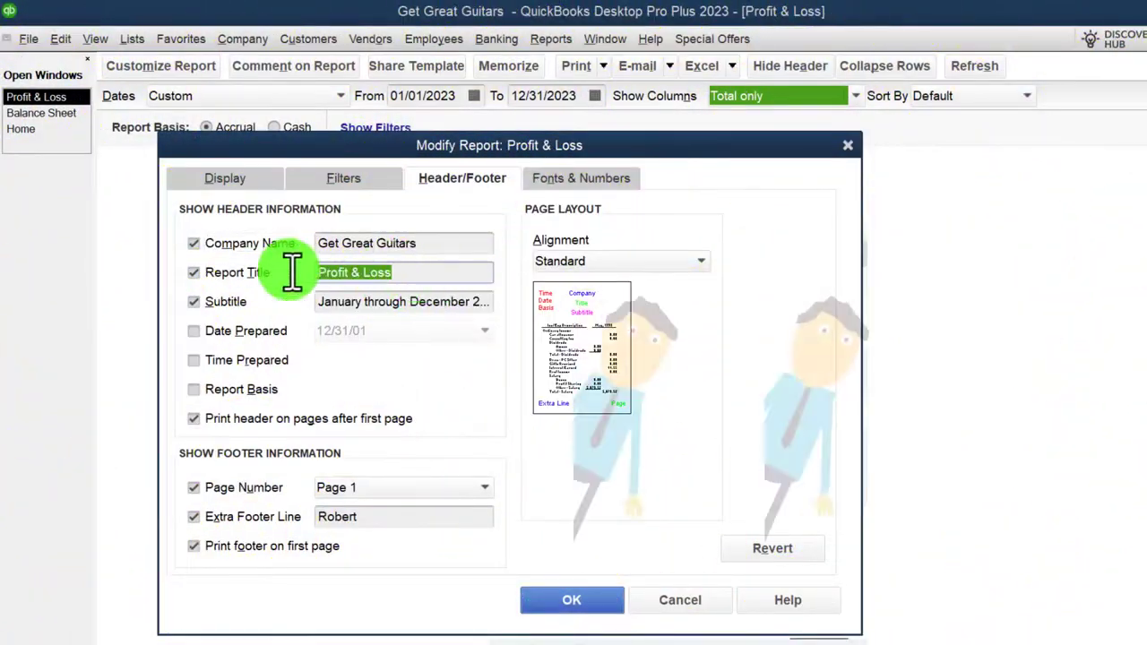
key("BackSpace")
type("Income S")
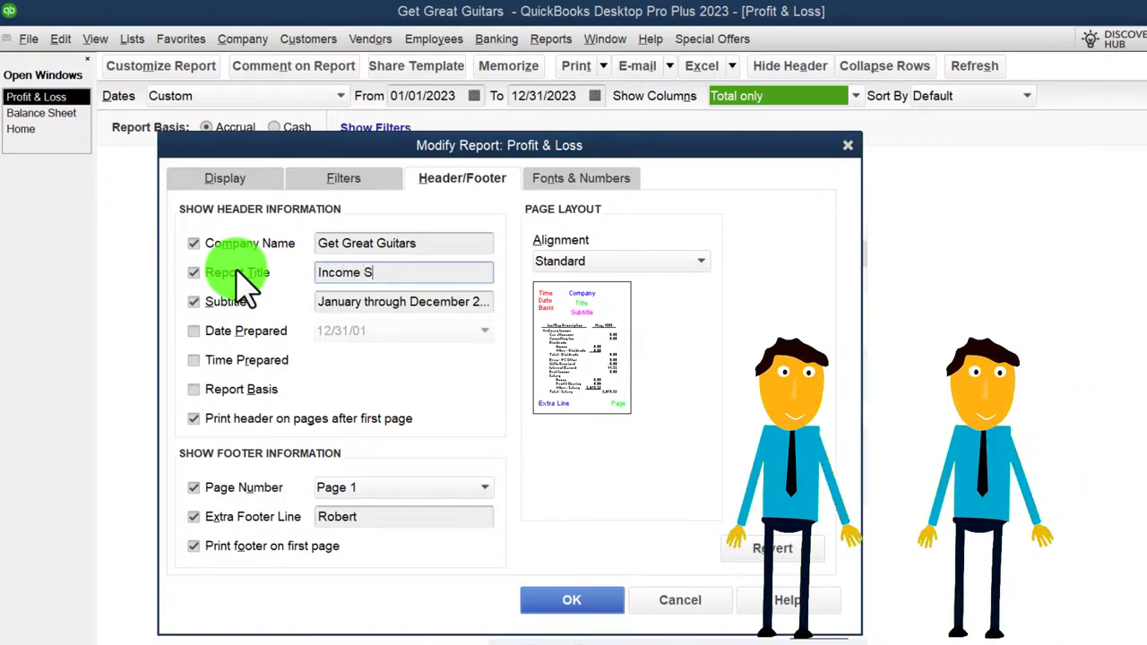
type("tatement")
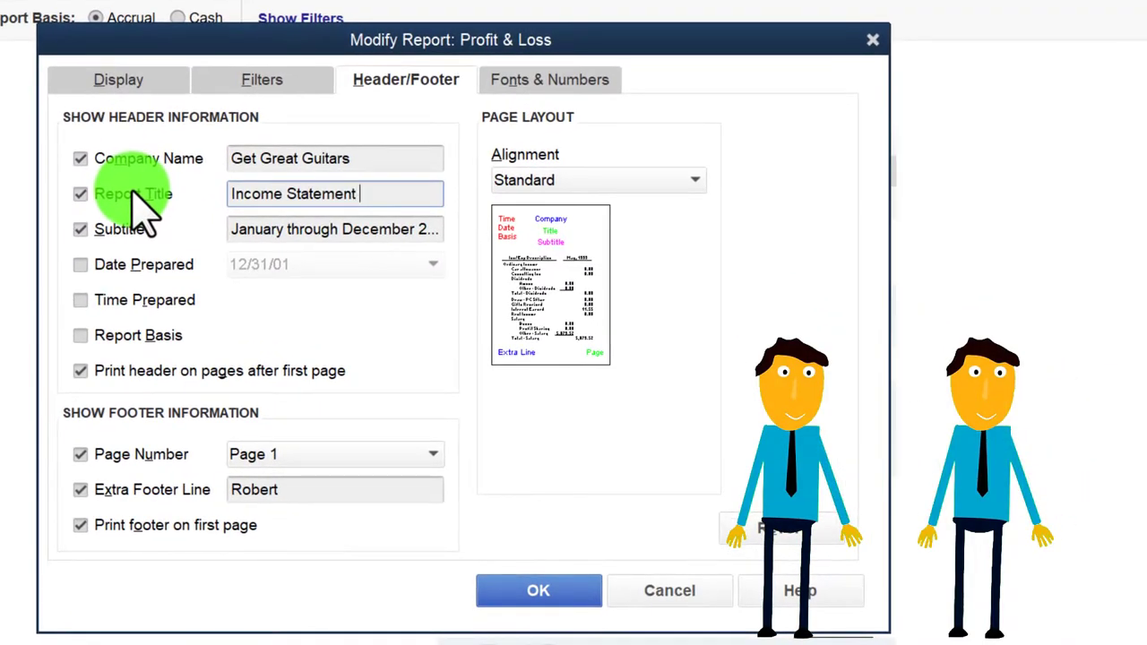
left_click(538, 592)
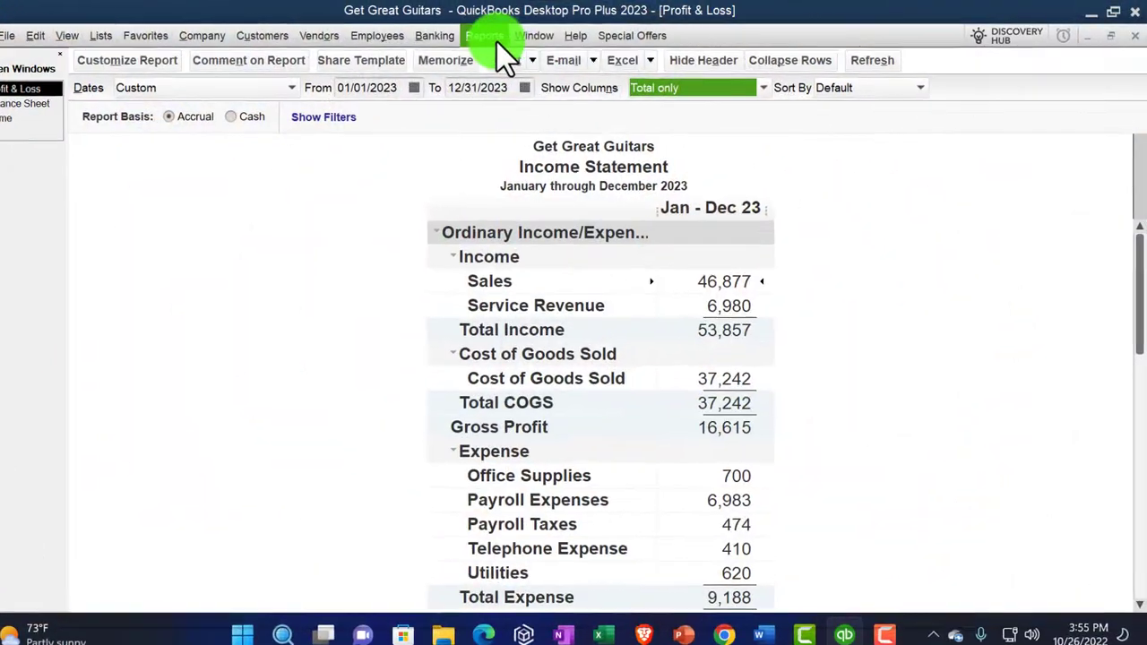
Open the Trial Balance report and set its date range to 01/01/2023 through 12/31/2023.
left_click(497, 34)
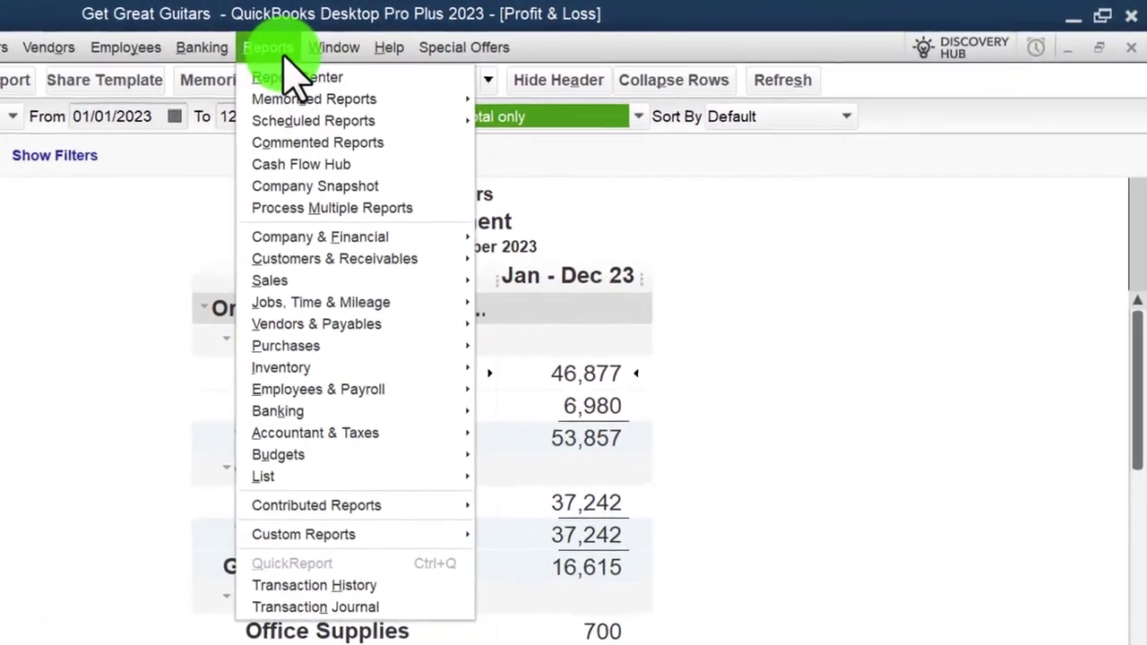
mouse_move(393, 446)
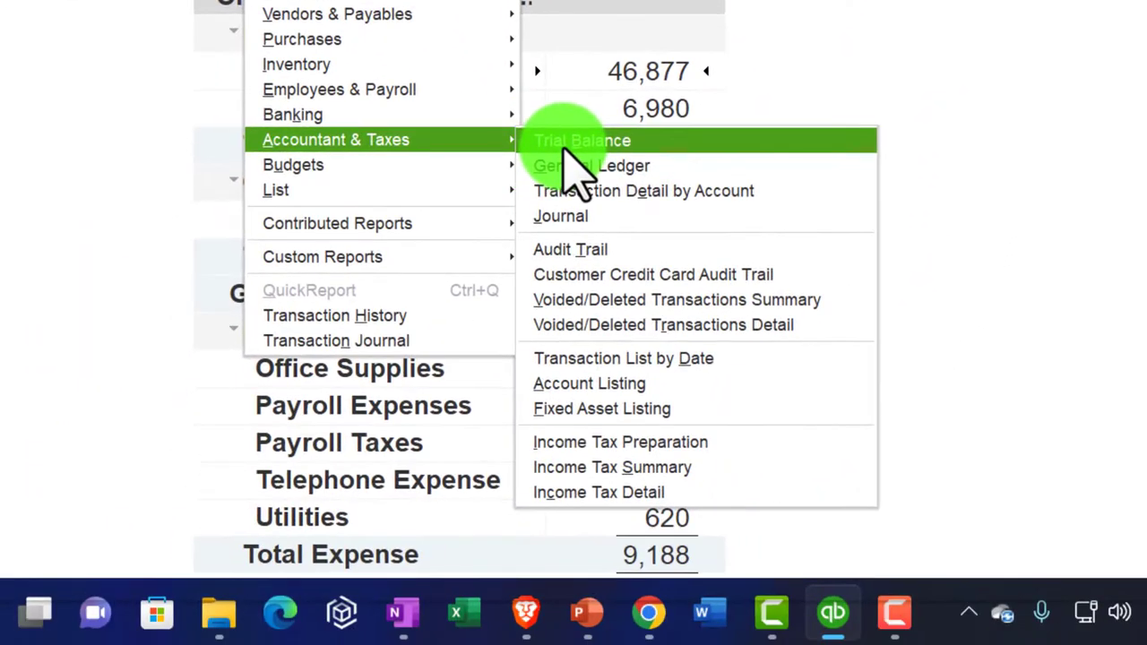
left_click(563, 147)
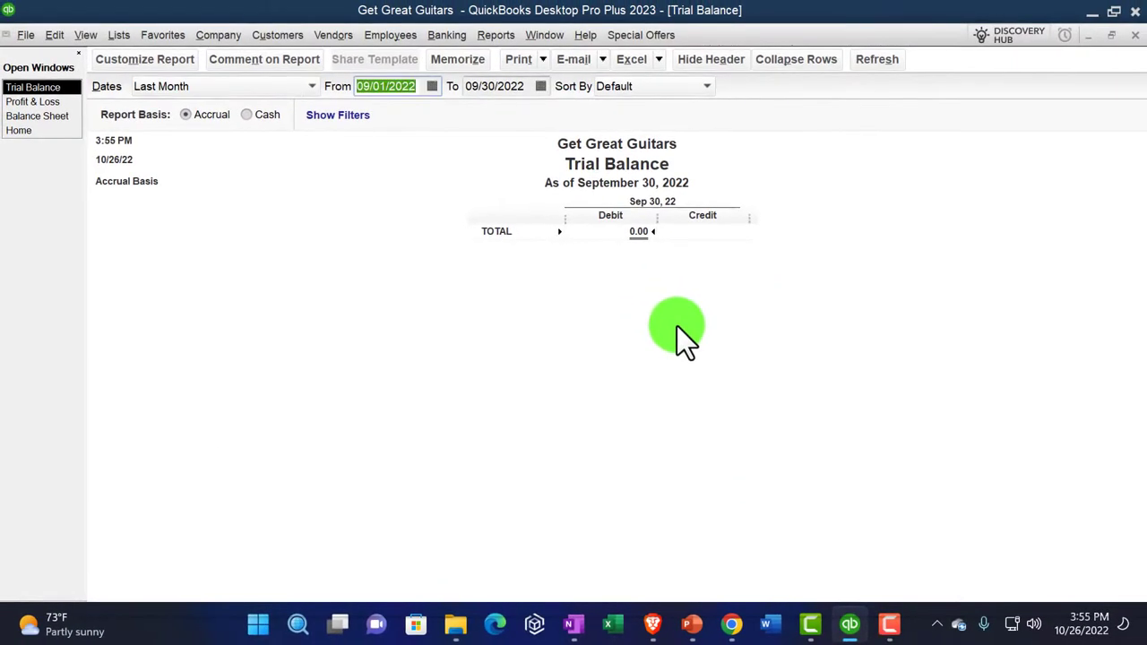
type("01012")
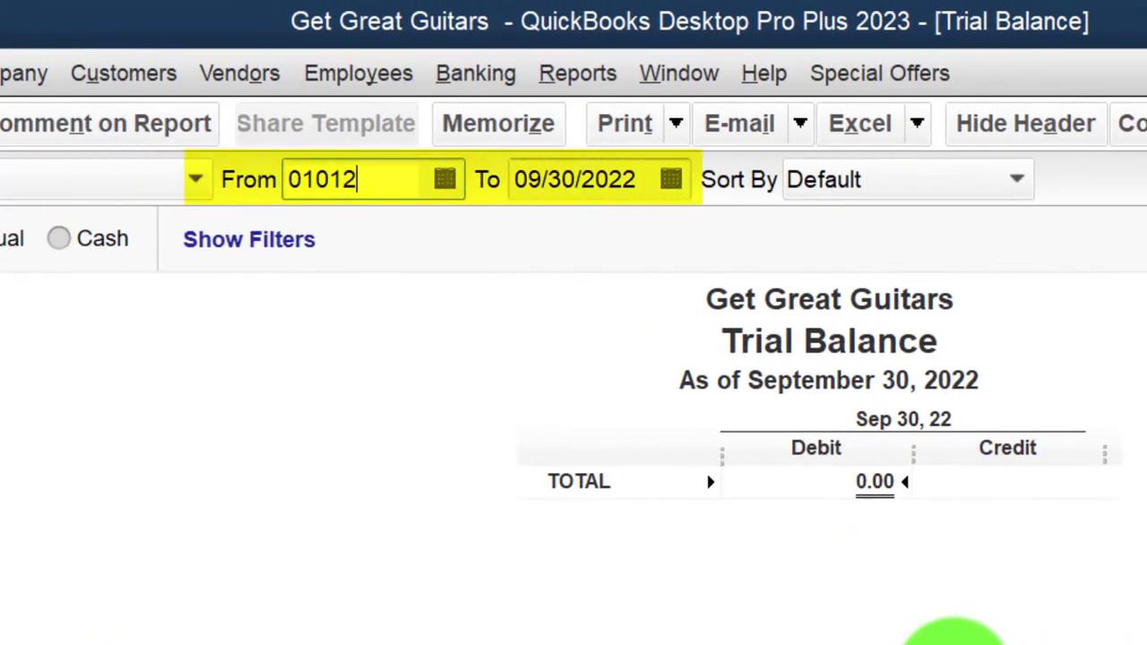
type("12312023")
key("Tab")
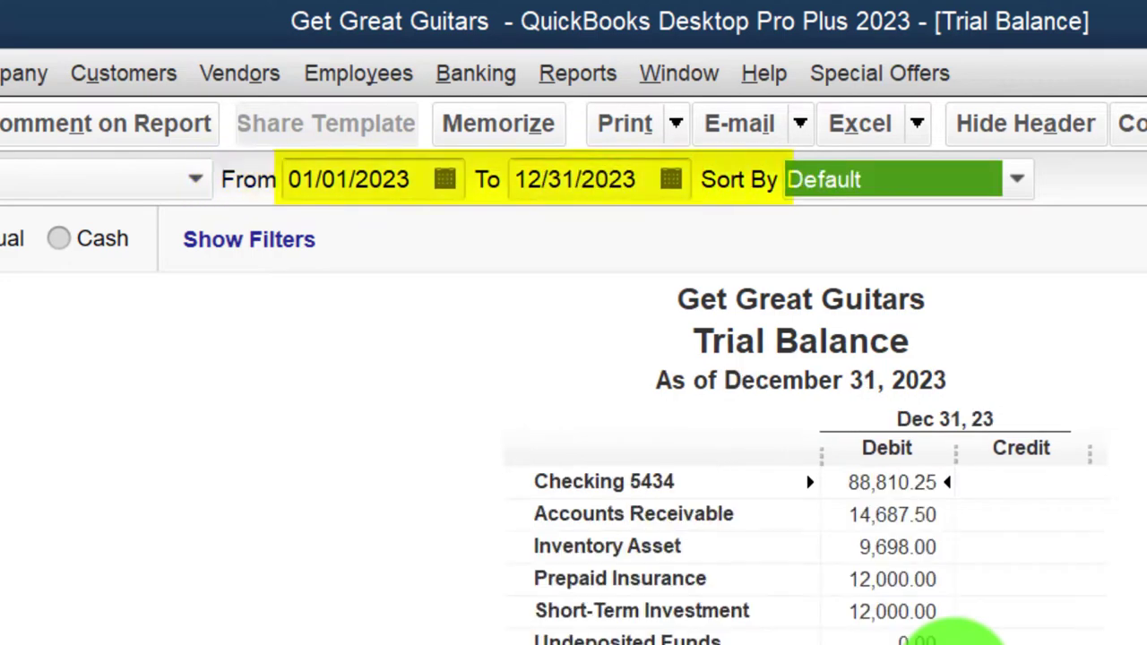
Remove the time prepared and report basis from the Trial Balance header and enter the preparer's name as the extra footer line.
left_click(367, 139)
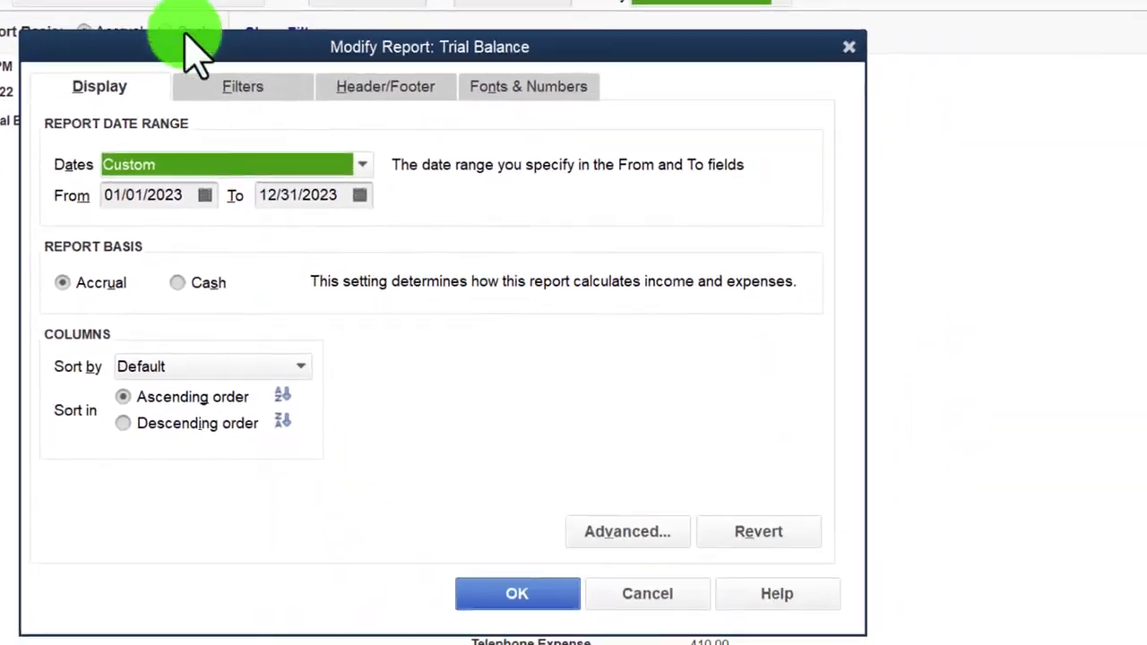
left_click(363, 94)
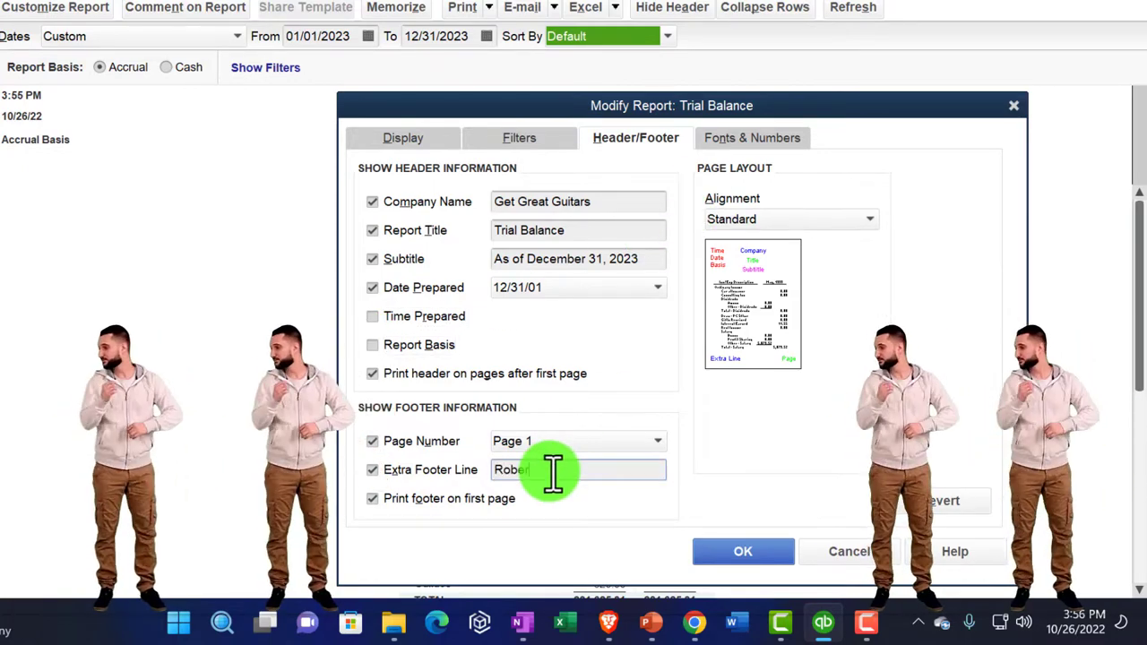
Set the Trial Balance's column label font to size 14 and change all related fonts.
left_click(757, 143)
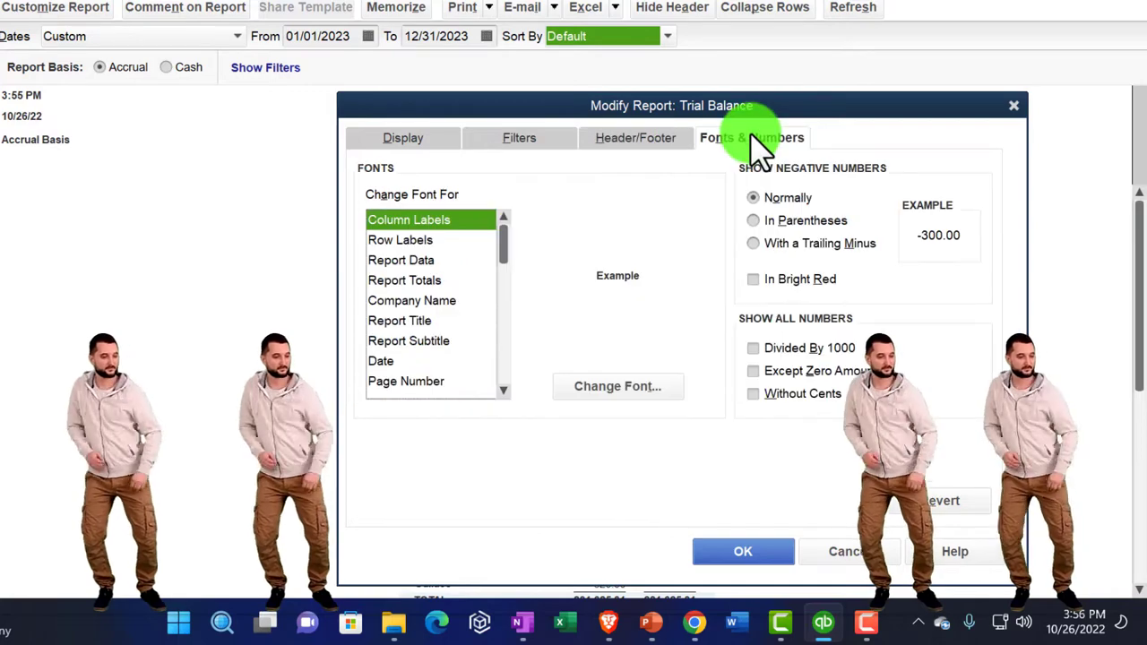
left_click(667, 389)
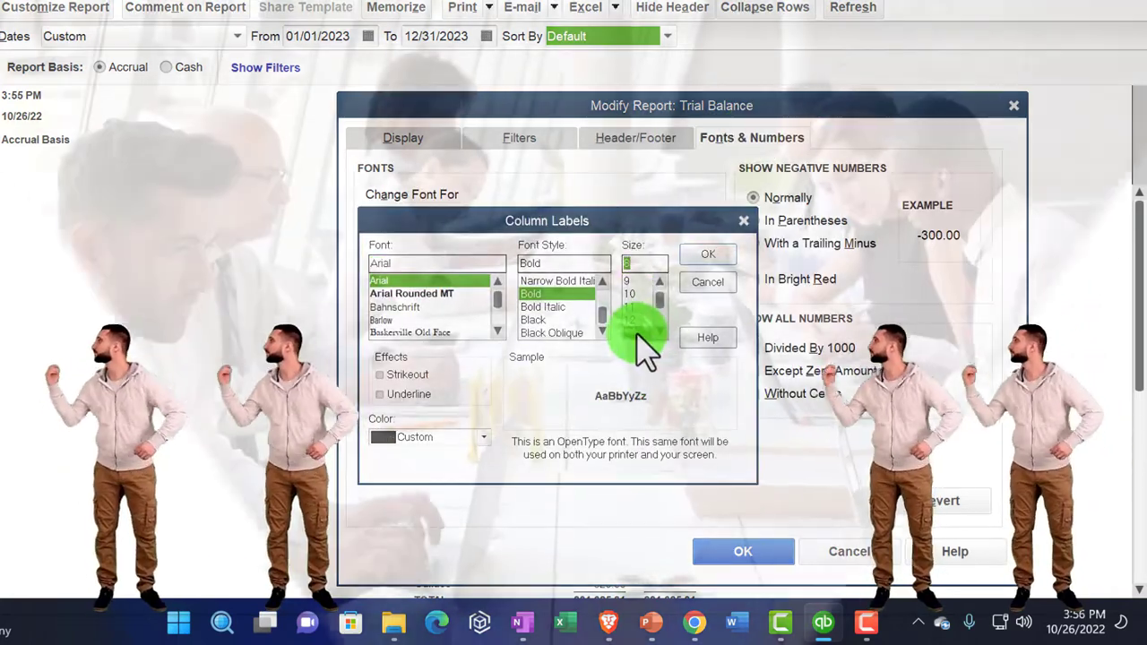
left_click(654, 332)
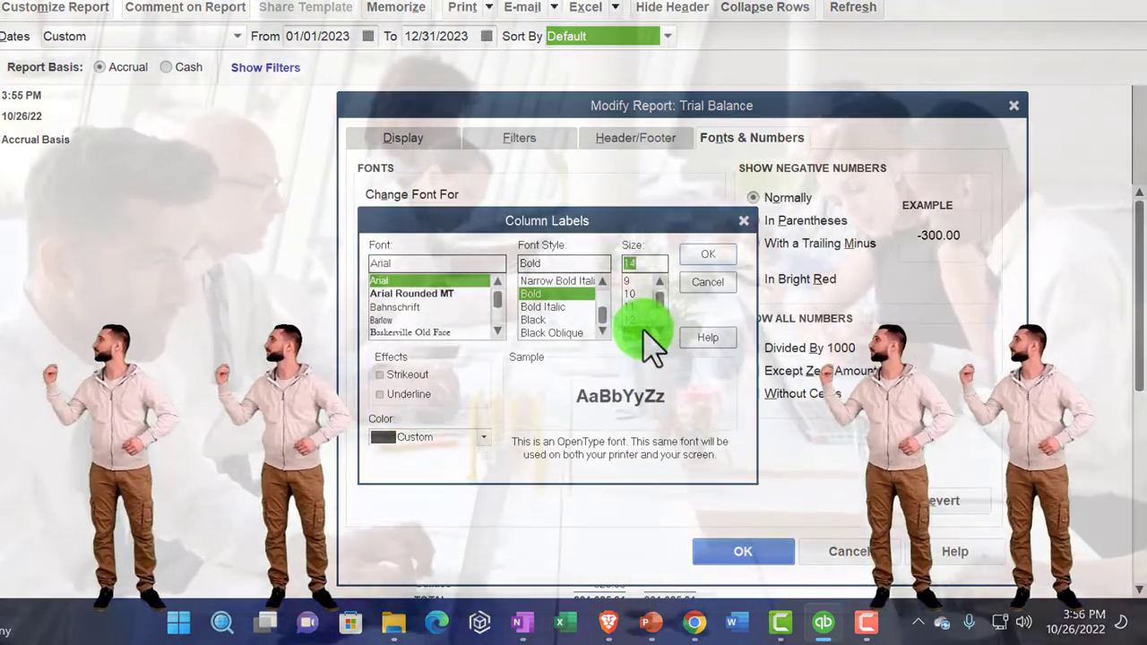
left_click(705, 255)
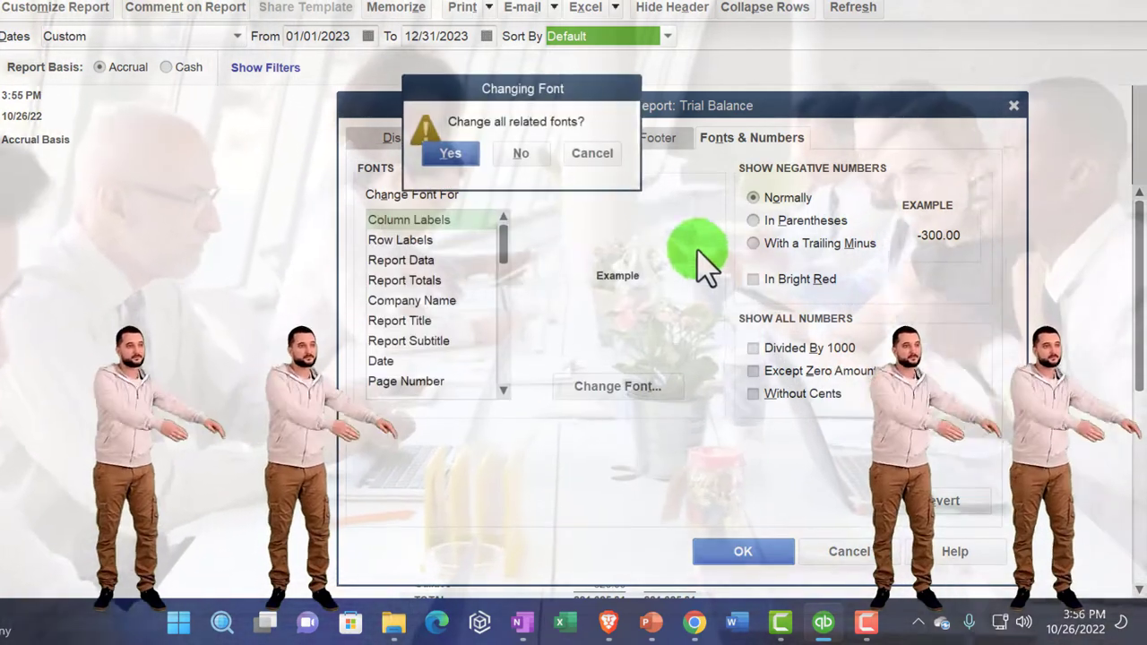
left_click(452, 151)
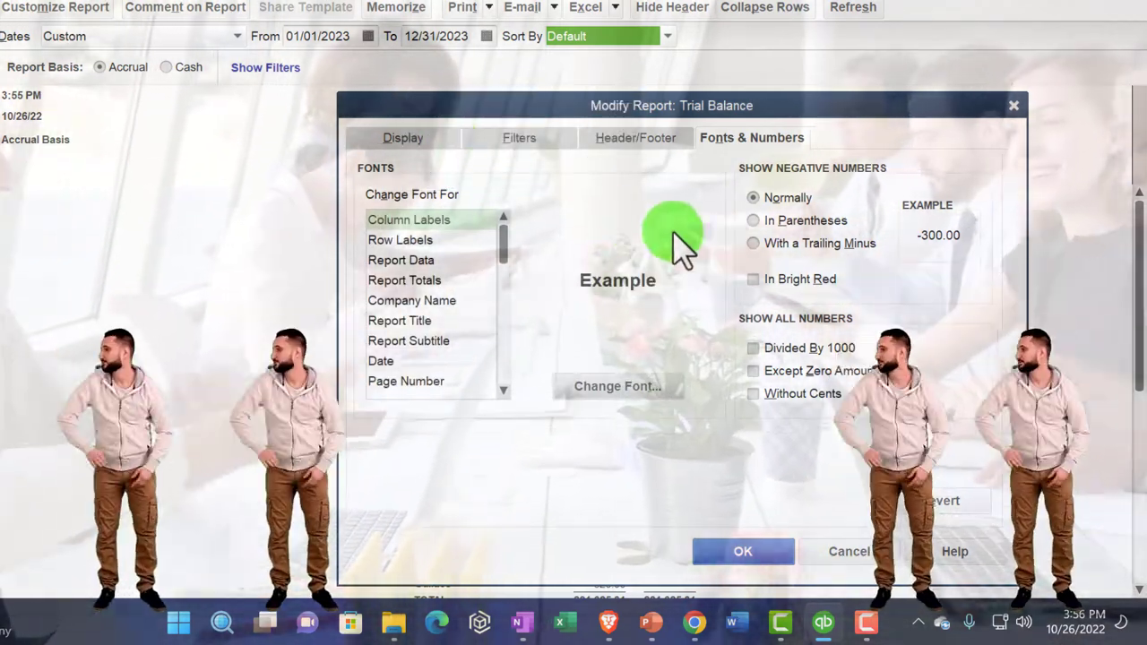
Show the Trial Balance's negative numbers in parentheses and bright red, and apply the report modifications.
left_click(756, 224)
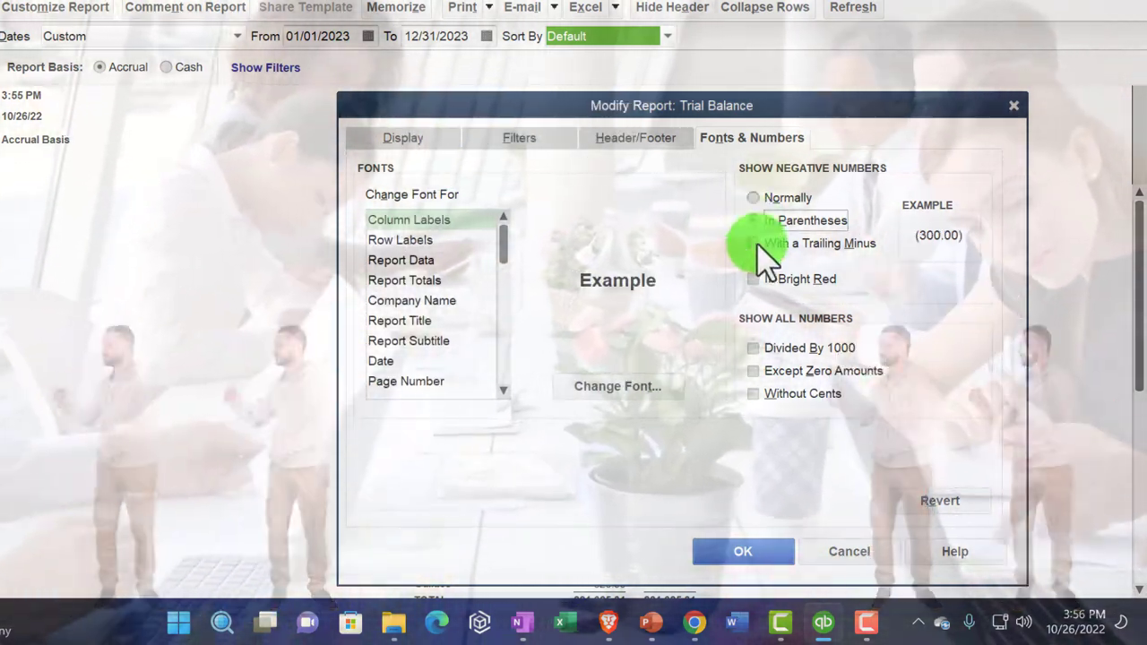
left_click(752, 279)
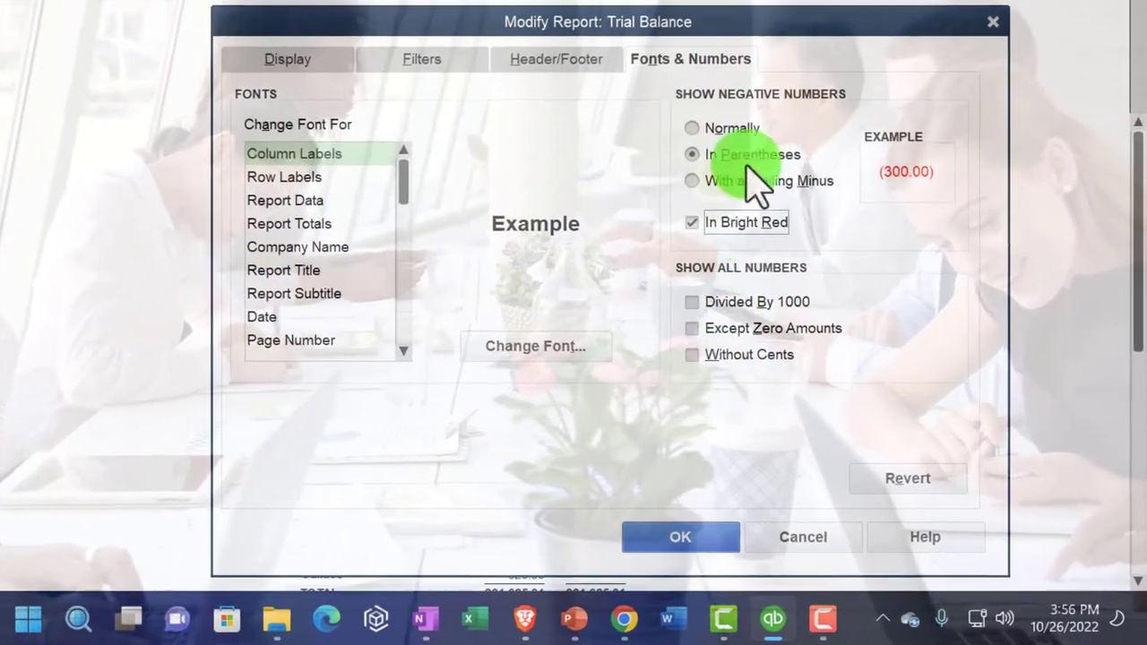
left_click_drag(752, 27, 672, 0)
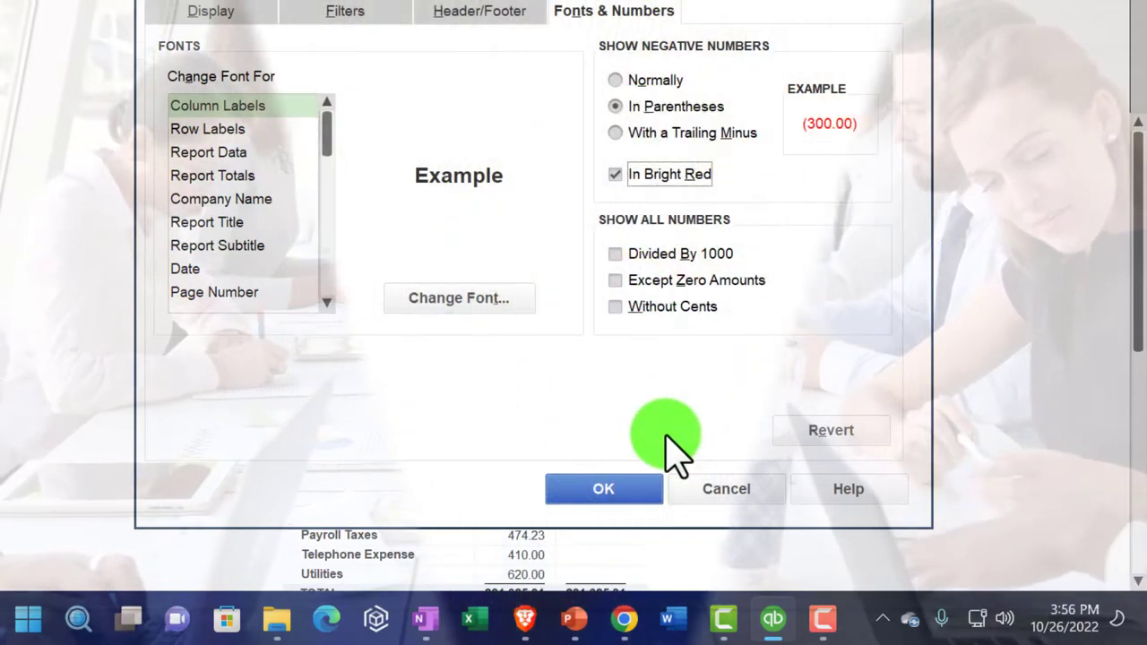
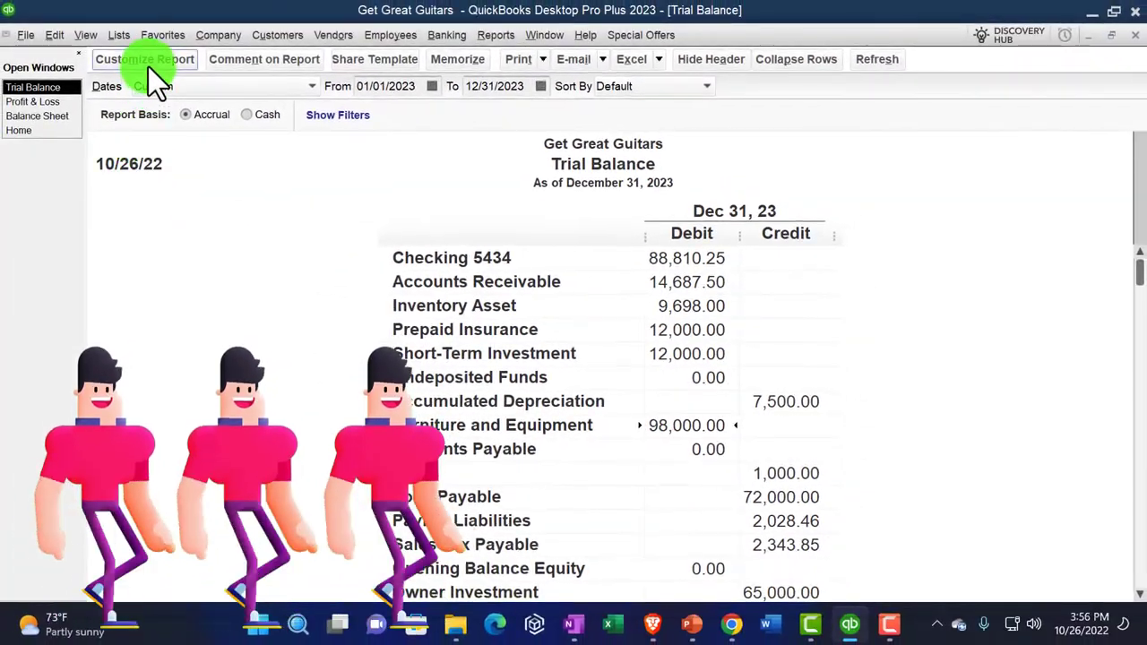
Remove the date prepared from the Trial Balance header and apply the modification.
left_click(148, 65)
left_click(627, 137)
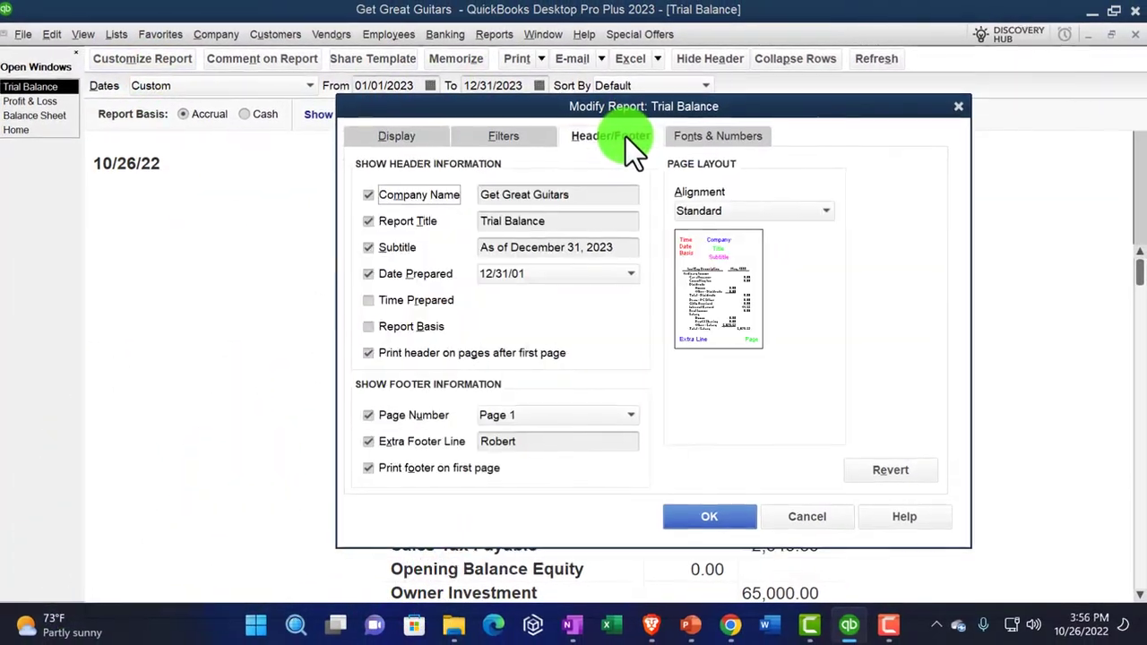
left_click(370, 274)
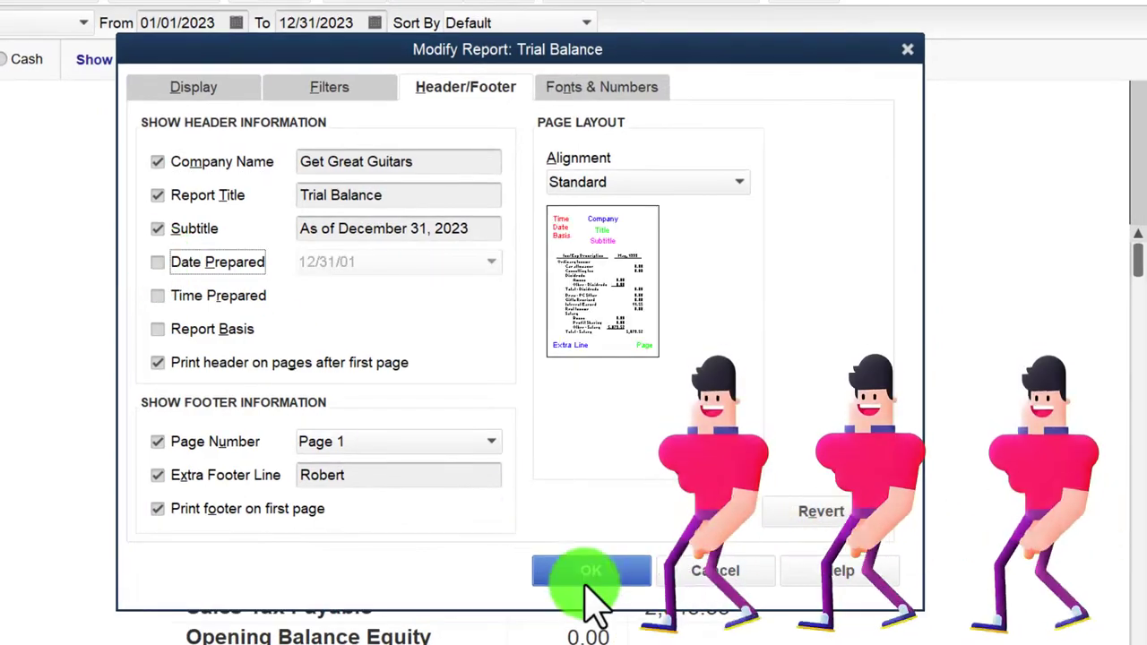
left_click(589, 574)
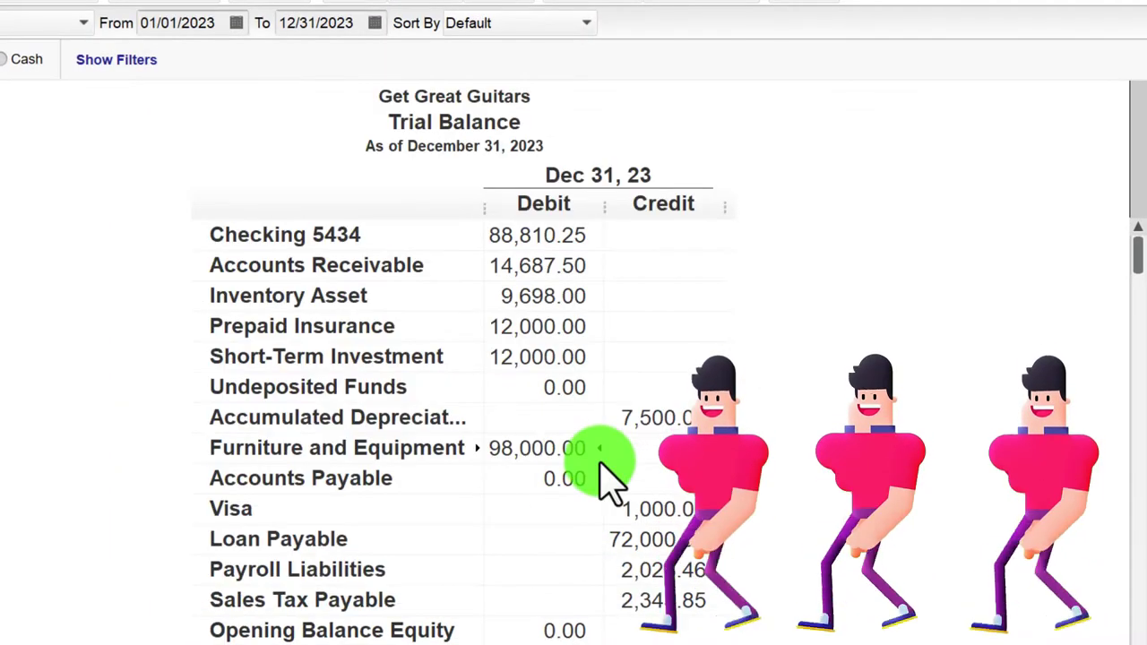
Review the Trial Balance, Balance Sheet and Profit & Loss reports, switching between them and reading through their accounts and totals.
scroll(609, 475, "down", 3)
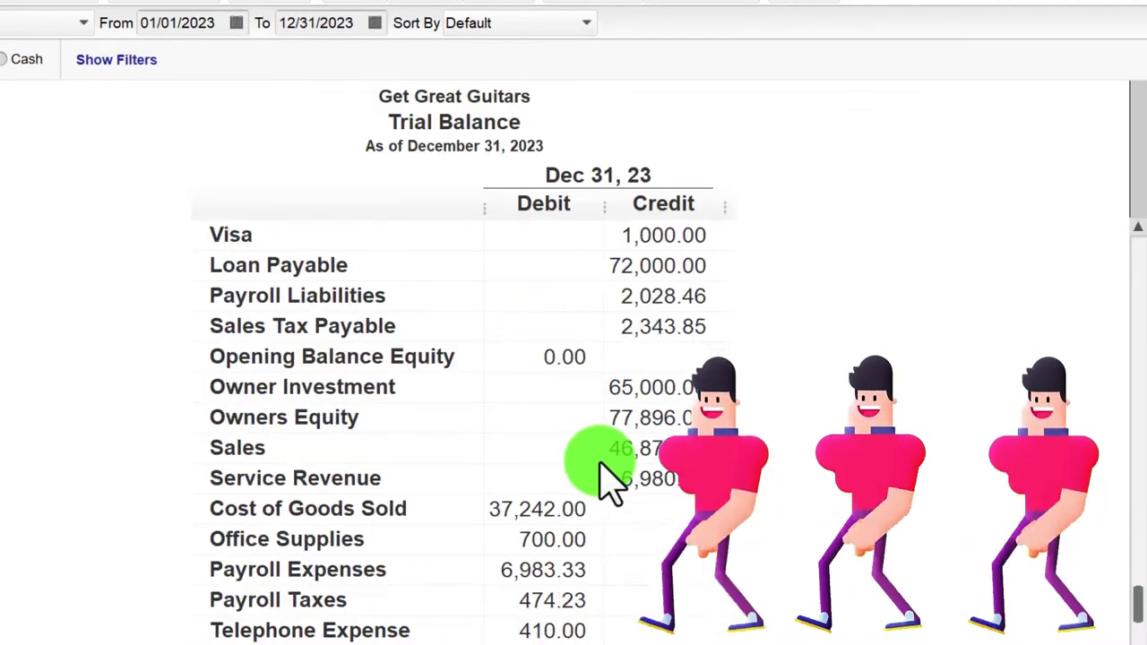
scroll(610, 475, "down", 1)
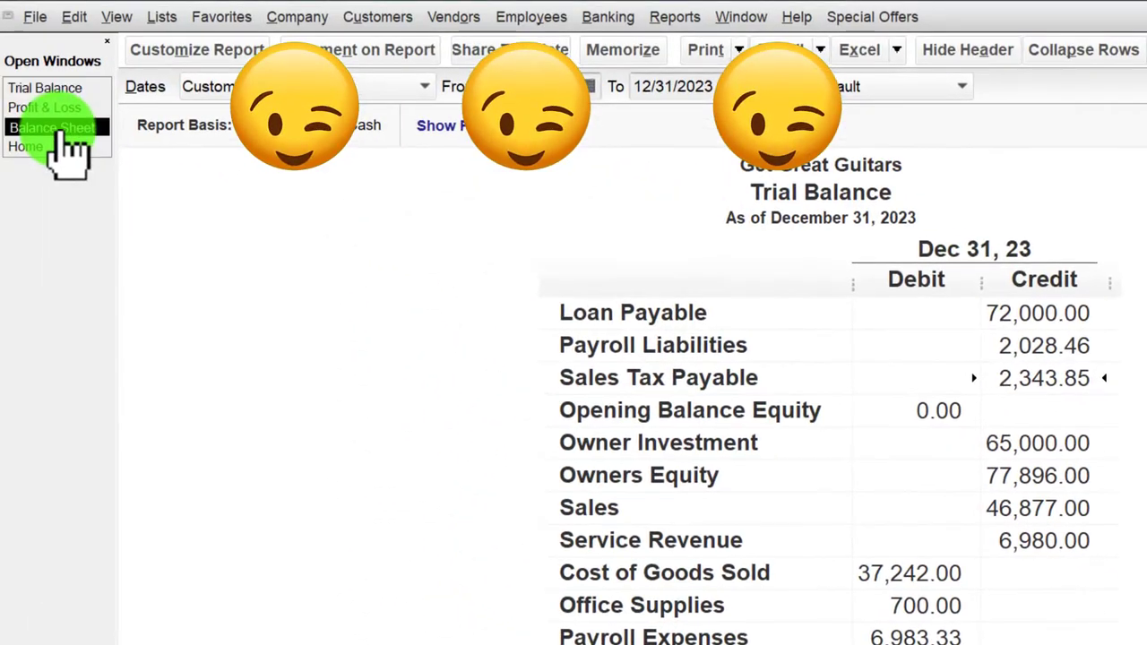
left_click(54, 130)
scroll(379, 389, "down", 10)
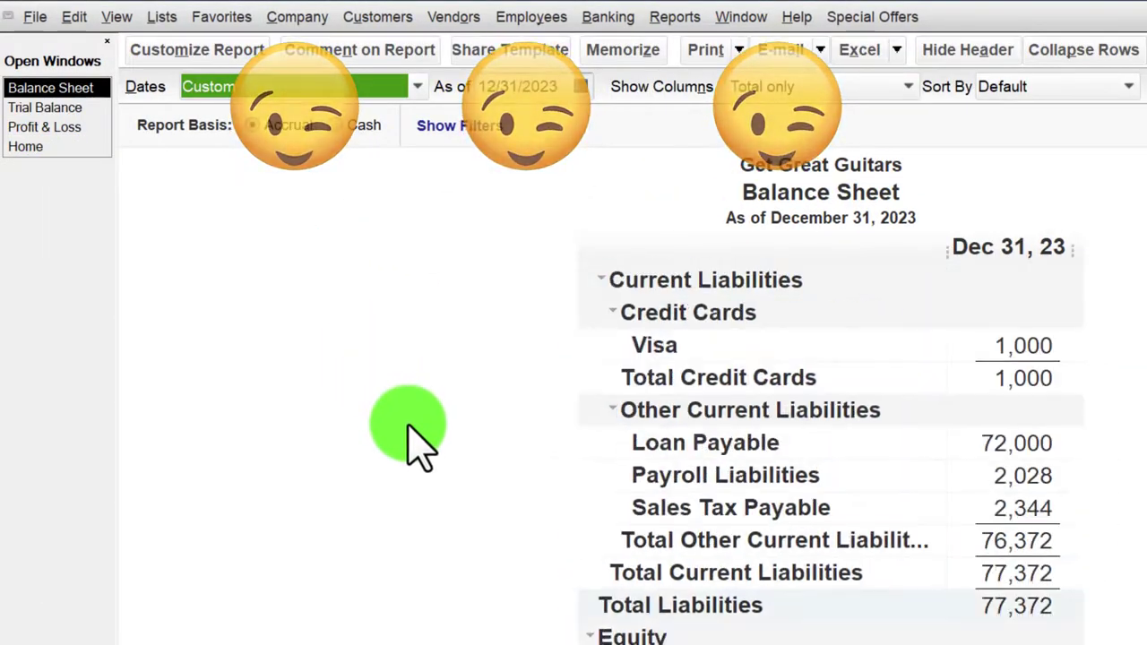
left_click(56, 127)
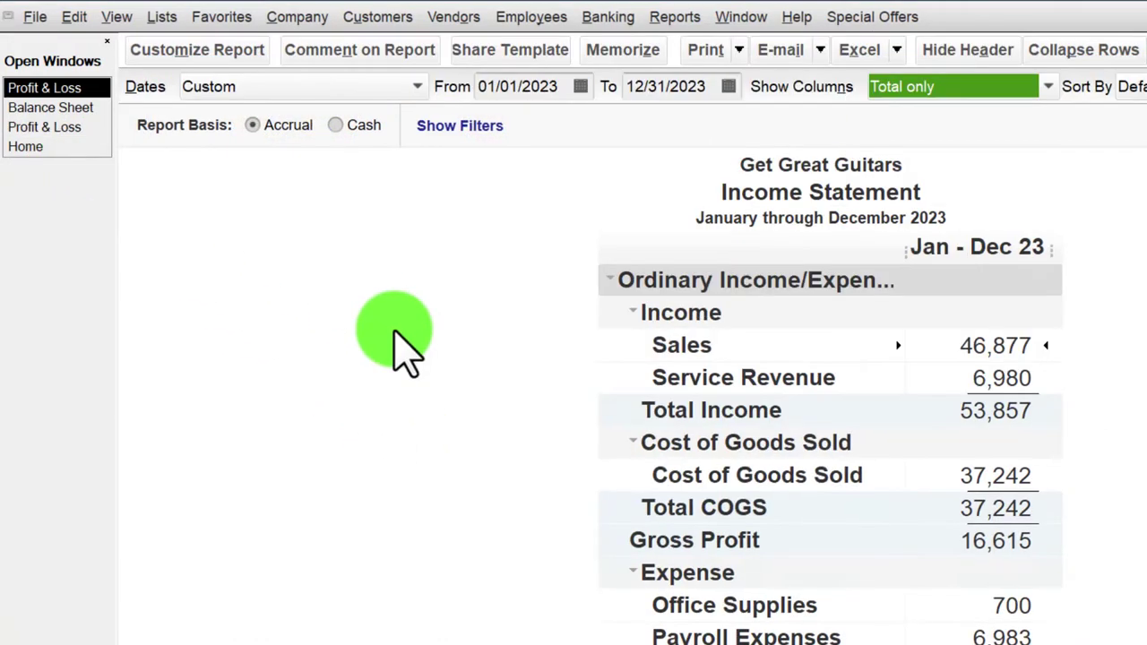
scroll(394, 336, "down", 2)
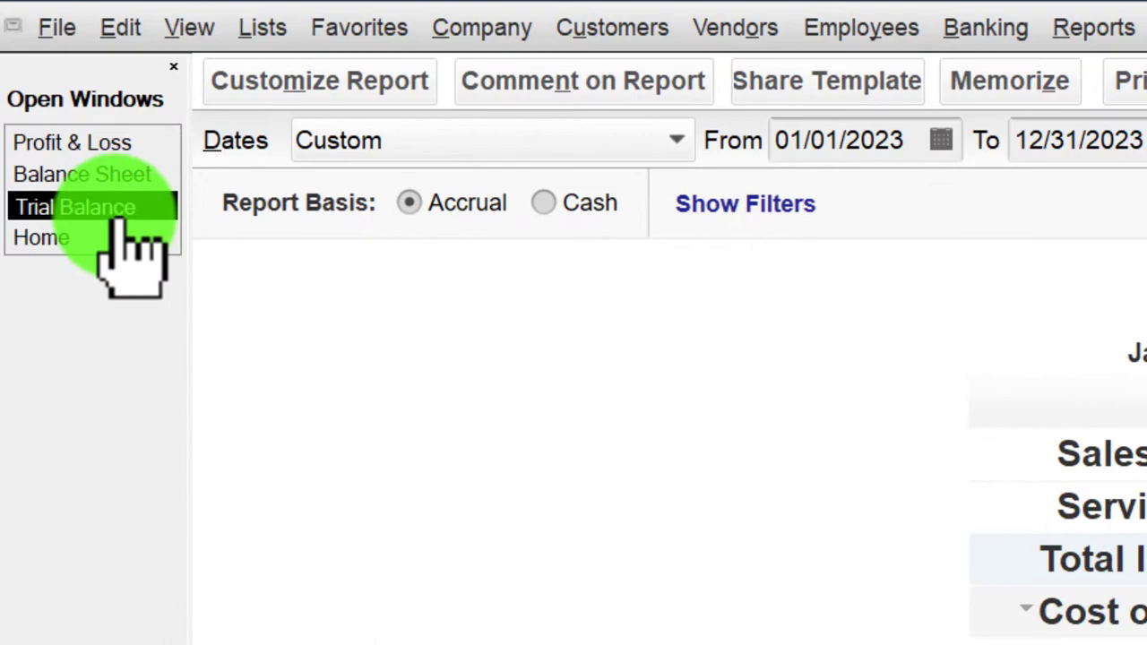
left_click(117, 215)
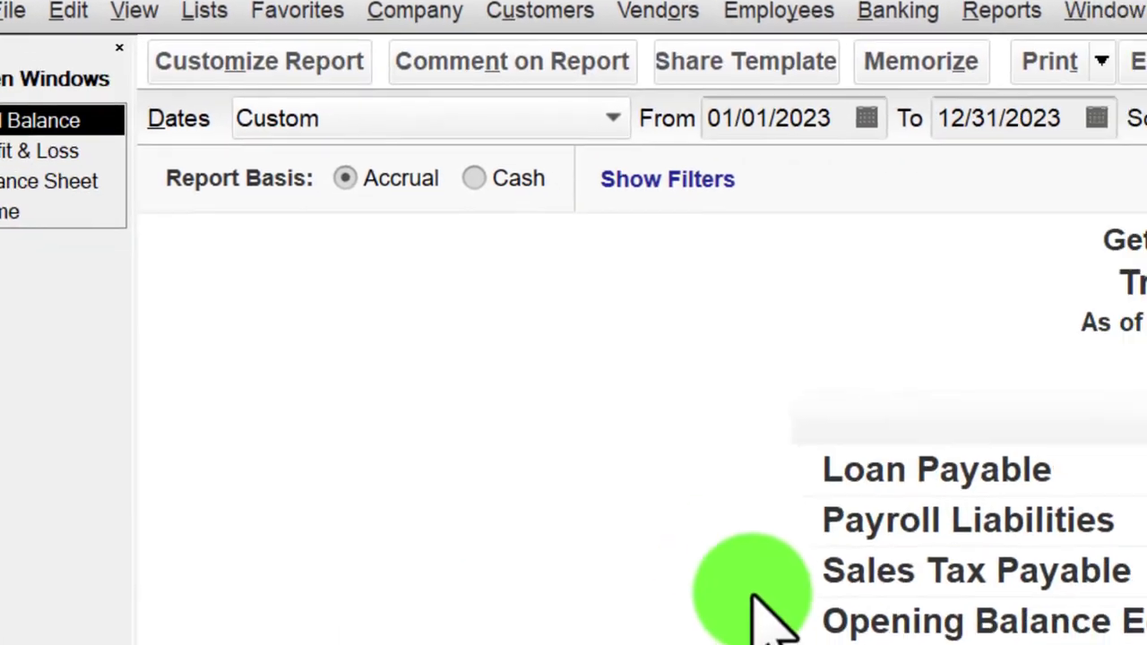
scroll(278, 377, "up", 4)
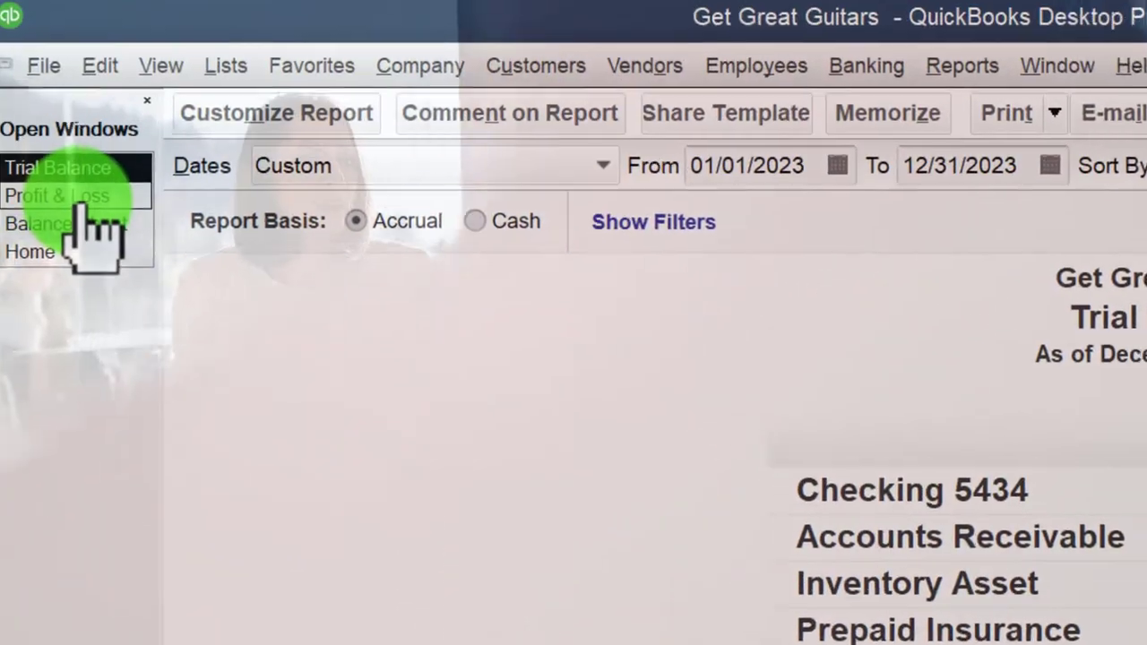
left_click(83, 199)
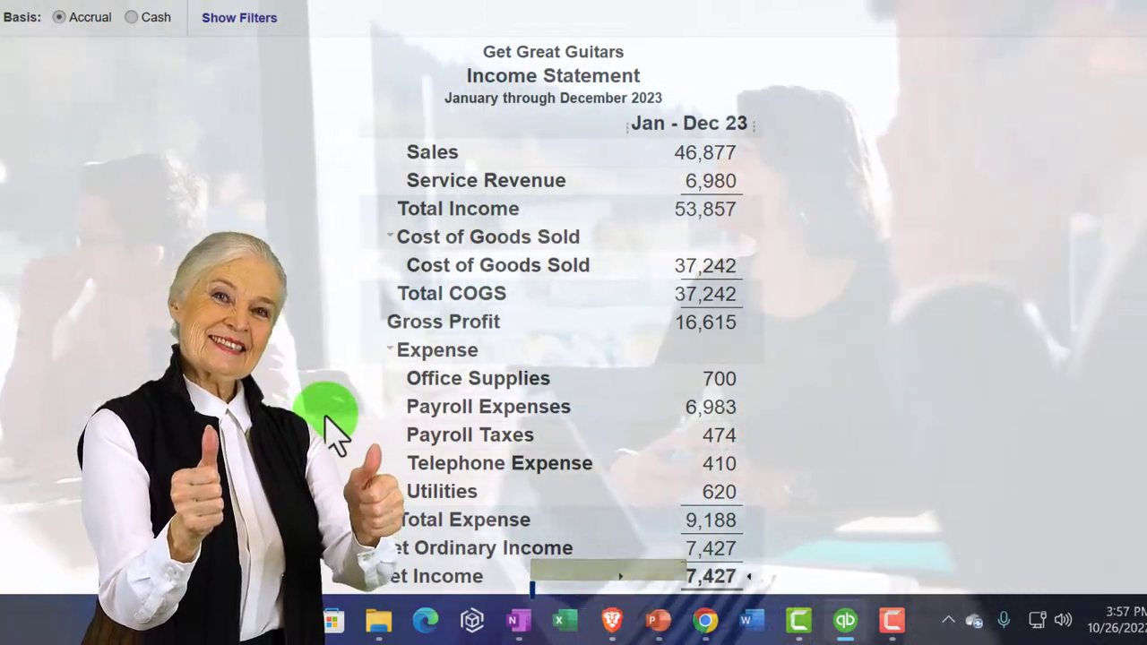
scroll(328, 418, "up", 1)
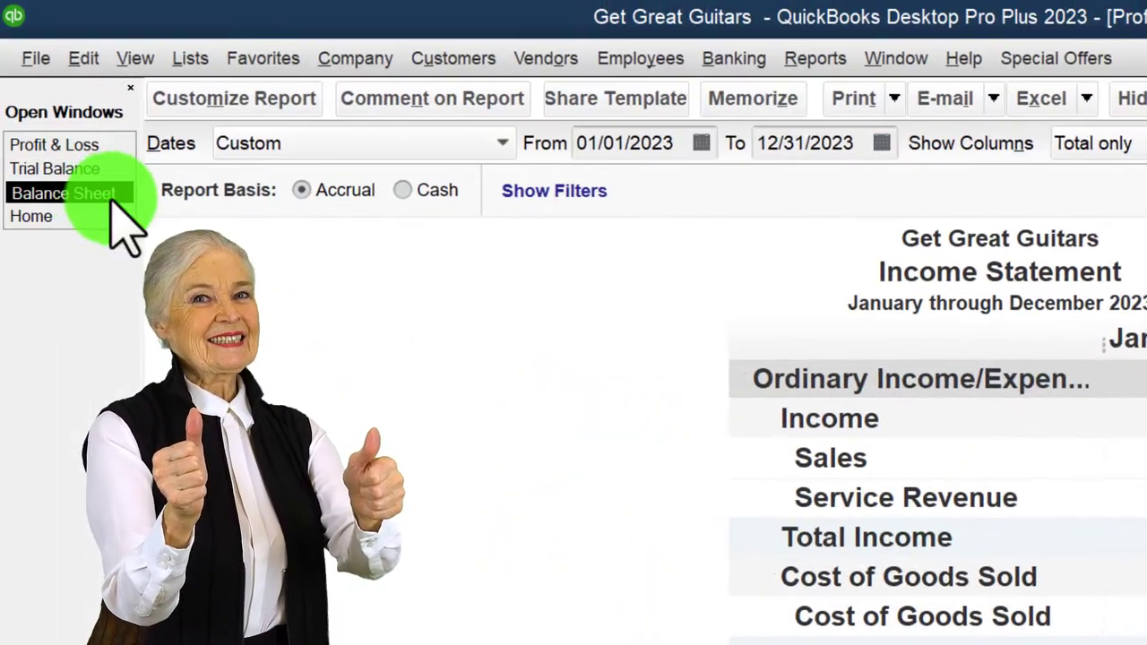
left_click(113, 195)
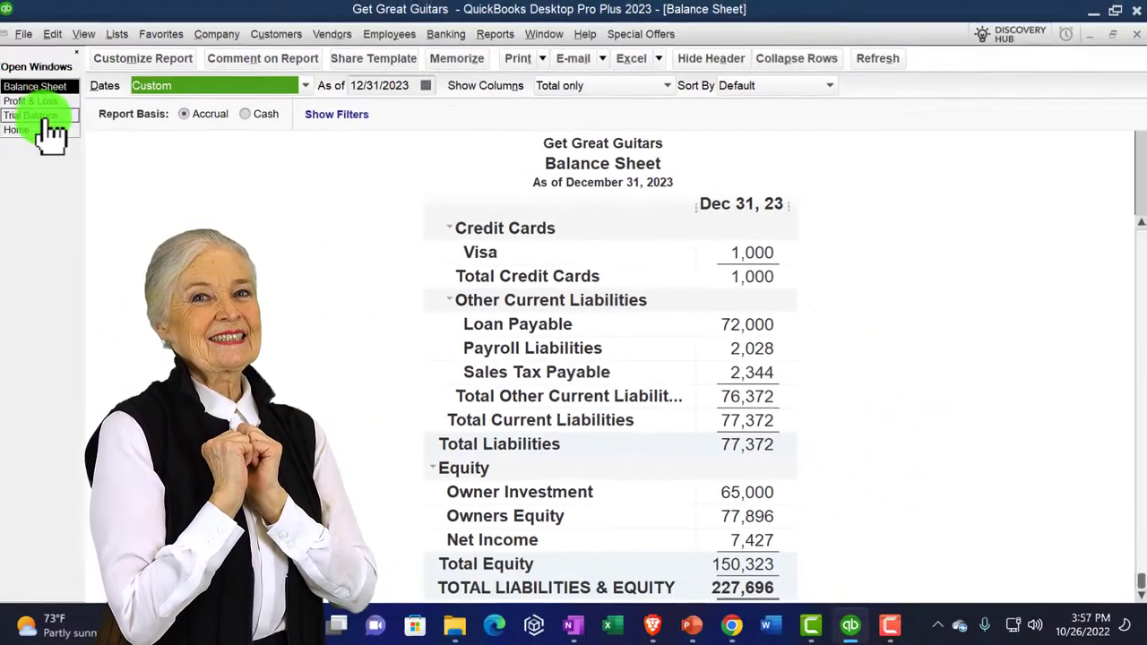
left_click(40, 116)
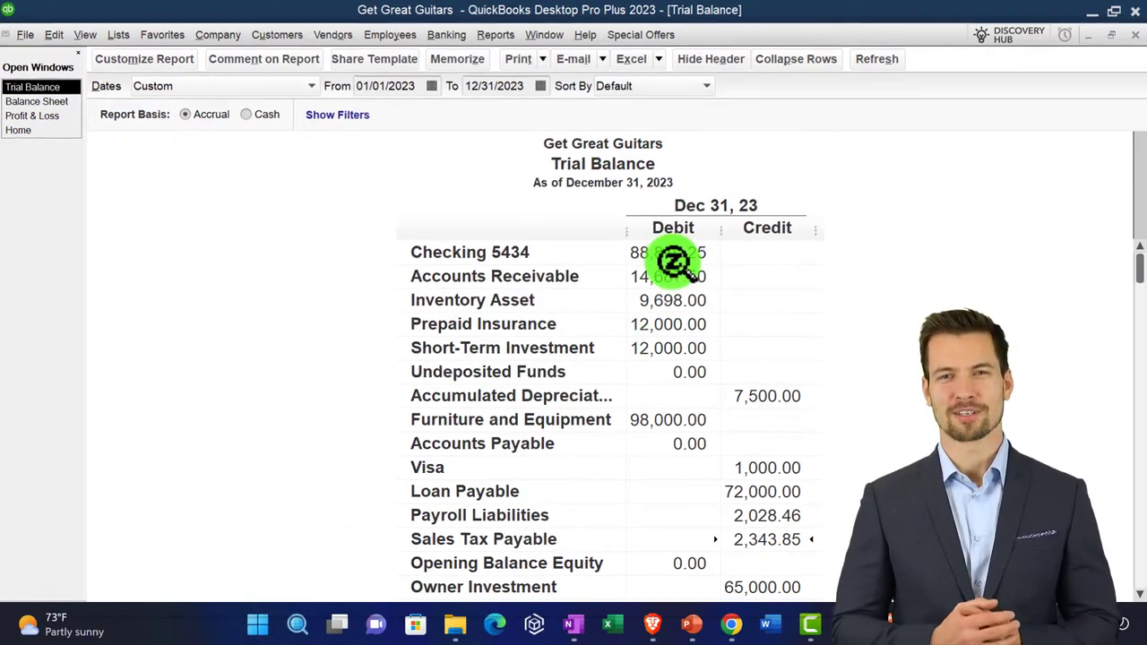
scroll(670, 269, "down", 1)
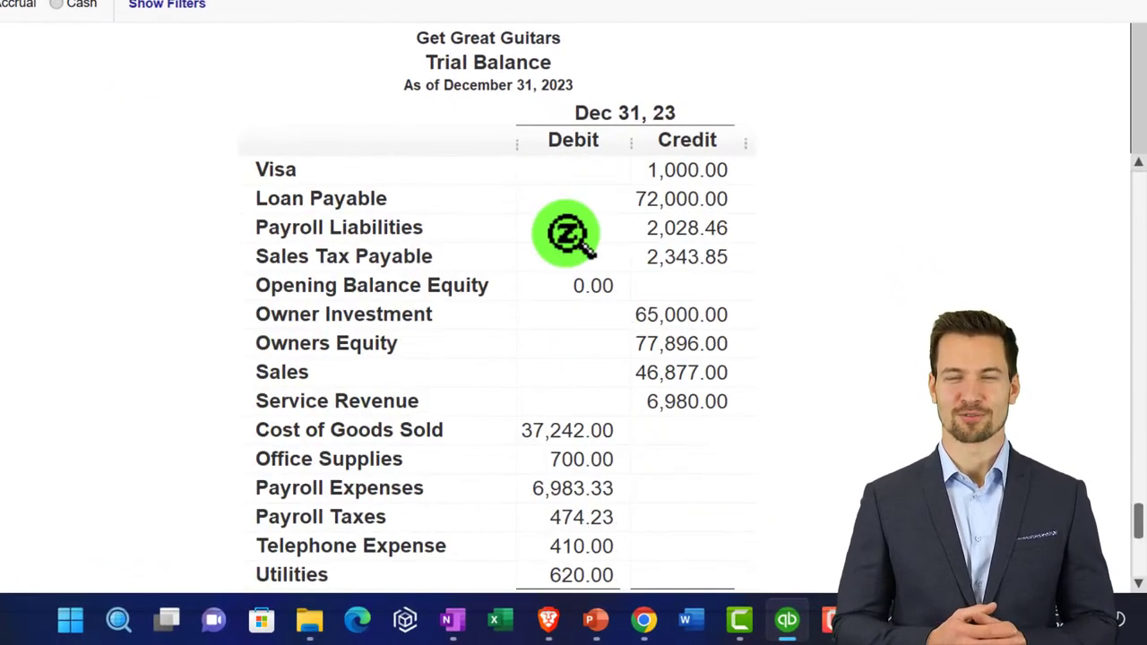
scroll(574, 237, "down", 1)
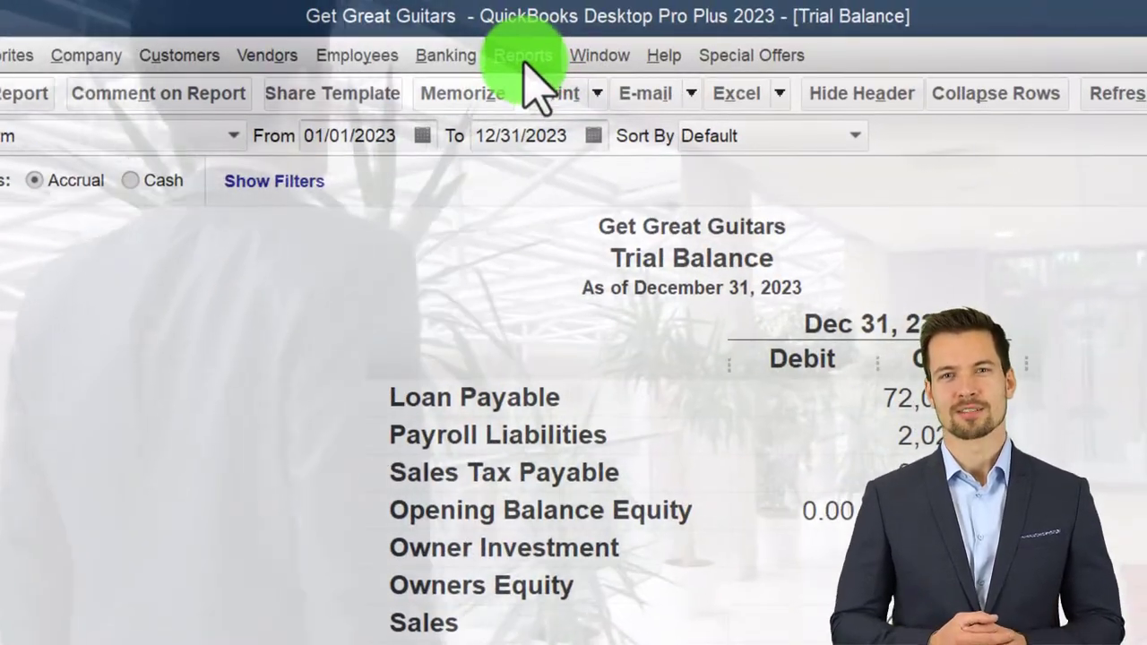
Open the Transaction List by Date report and set its date range to 01/01/2023 through 12/31/2023.
left_click(525, 58)
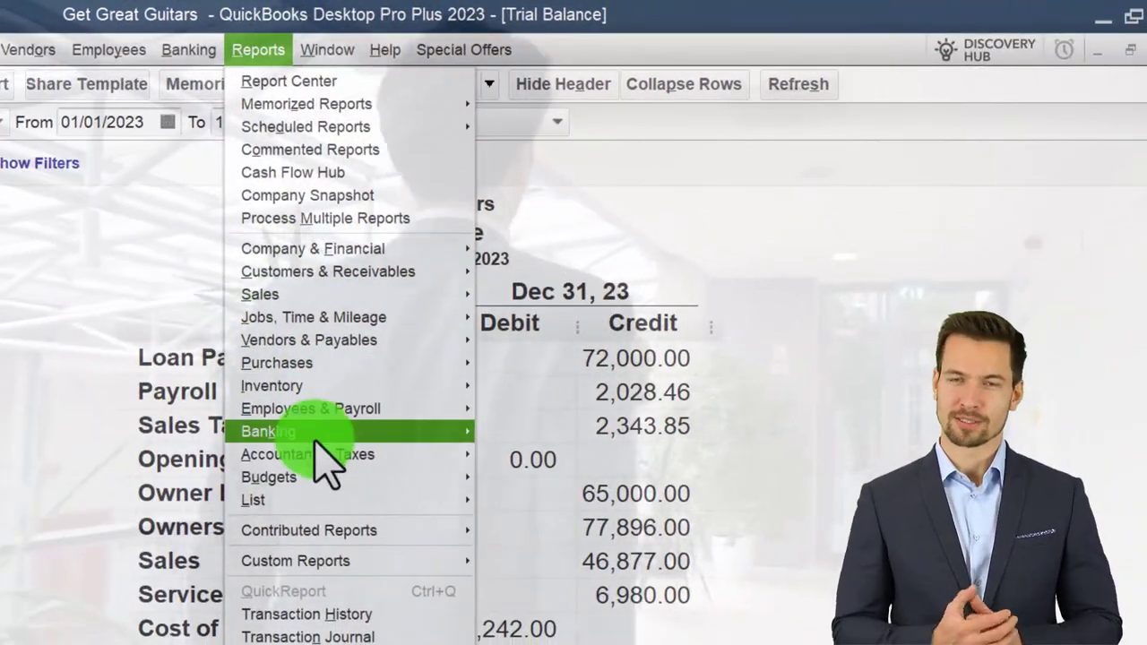
mouse_move(446, 455)
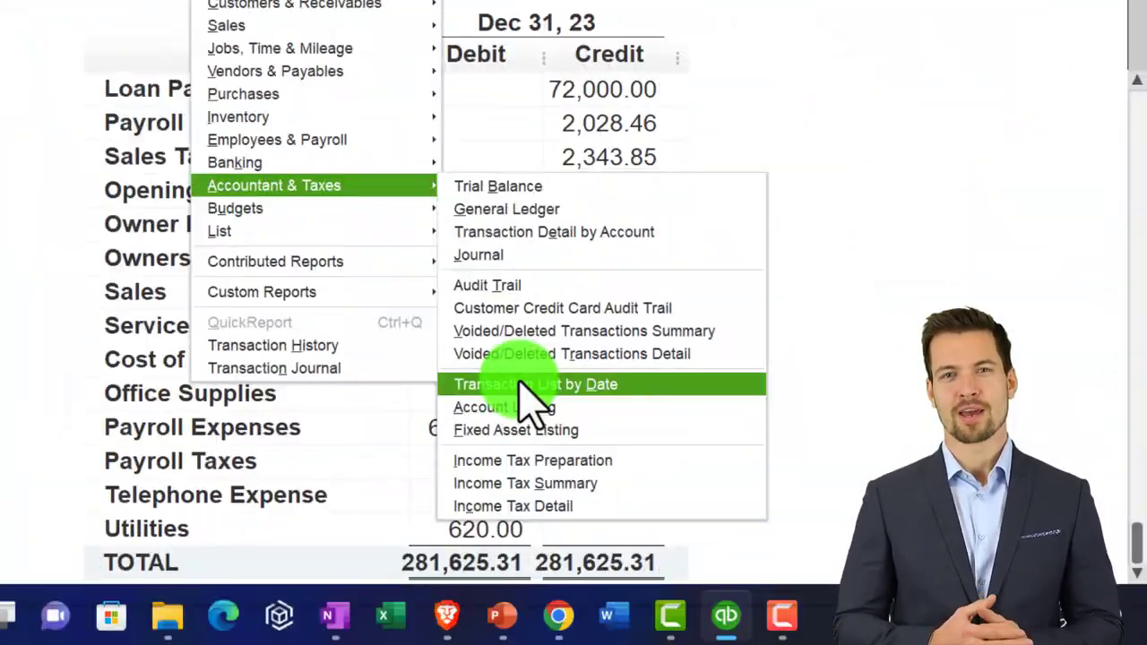
left_click(530, 393)
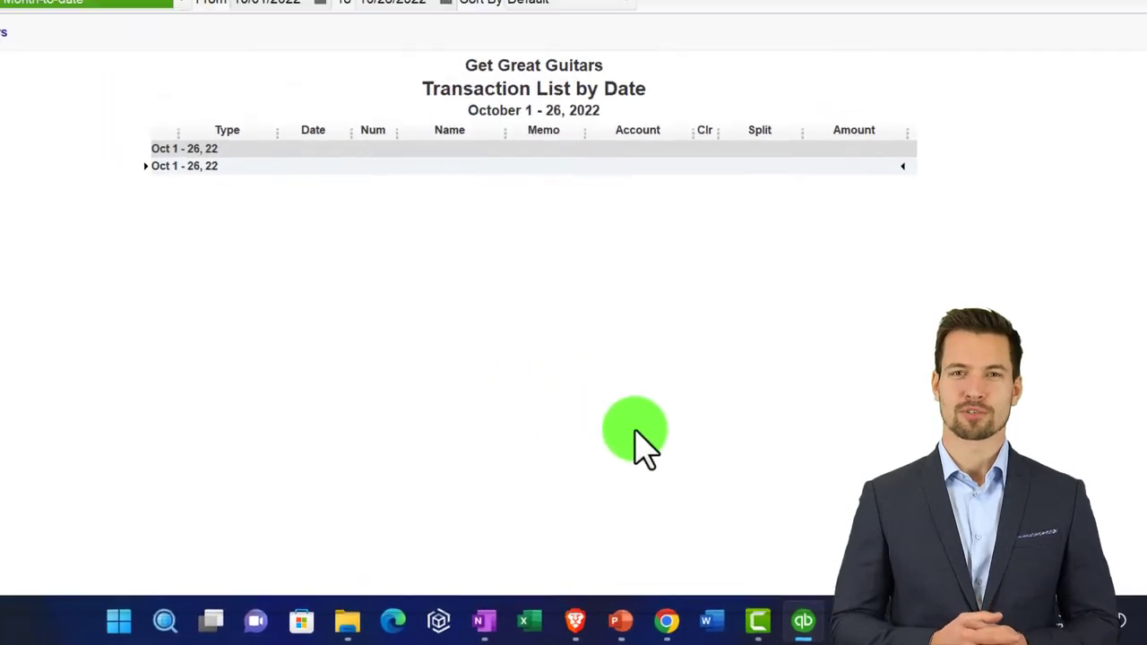
key("Tab")
type("010")
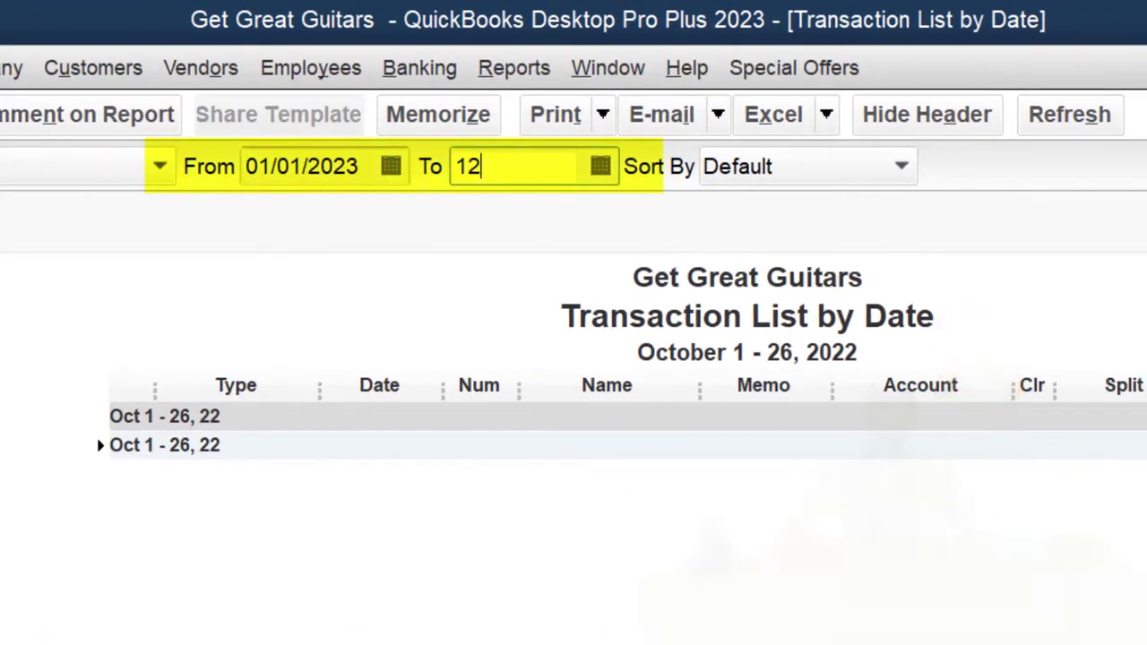
type("12312023")
key("Tab")
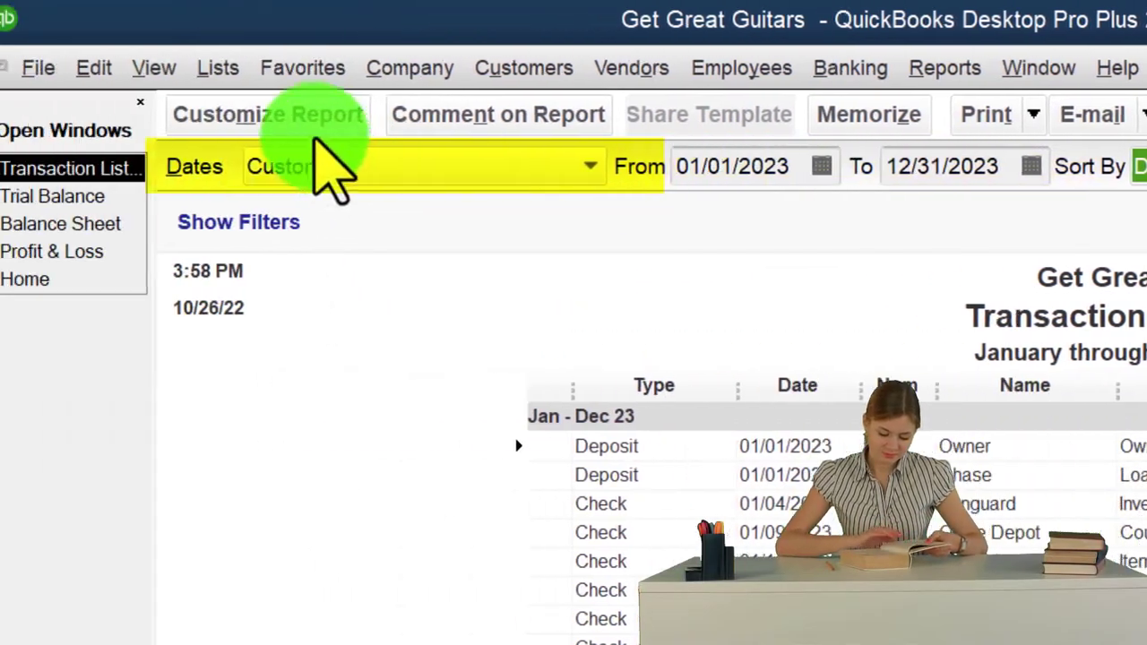
Remove the date and time prepared from the Transaction List by Date header and enter the preparer's name as the extra footer line.
left_click(333, 116)
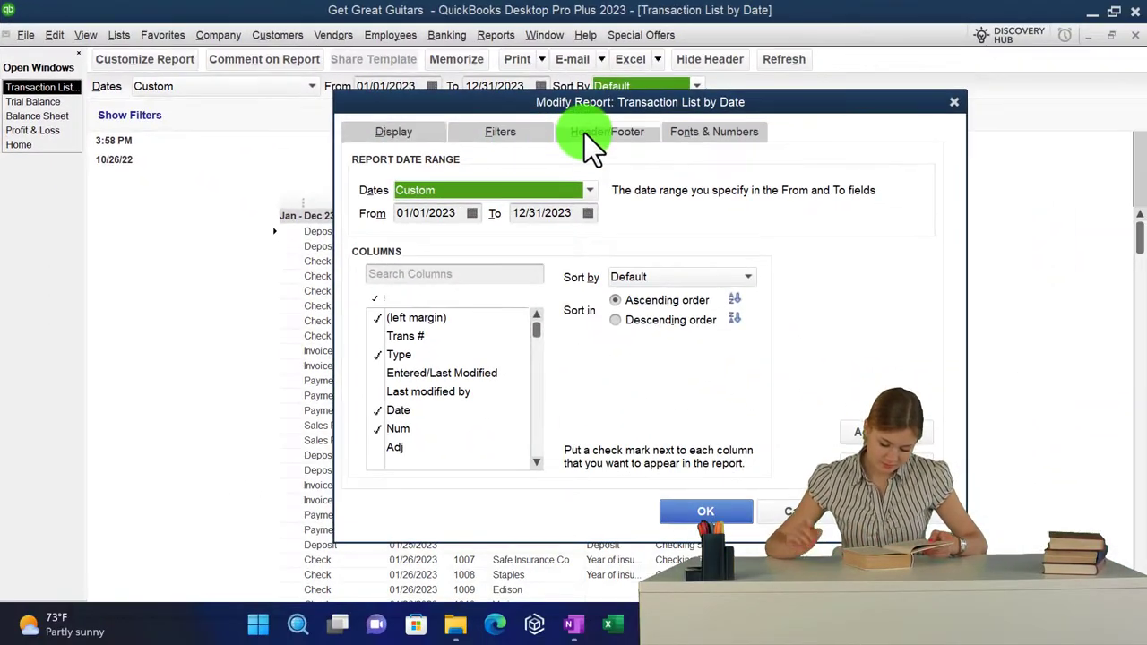
left_click(584, 134)
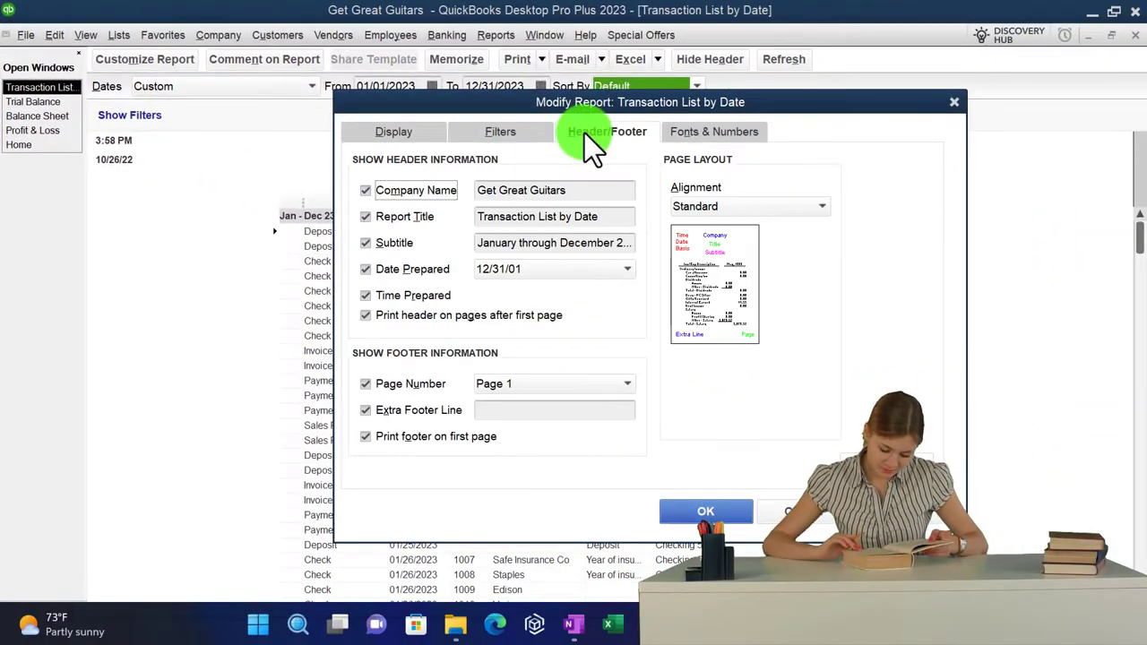
left_click(365, 270)
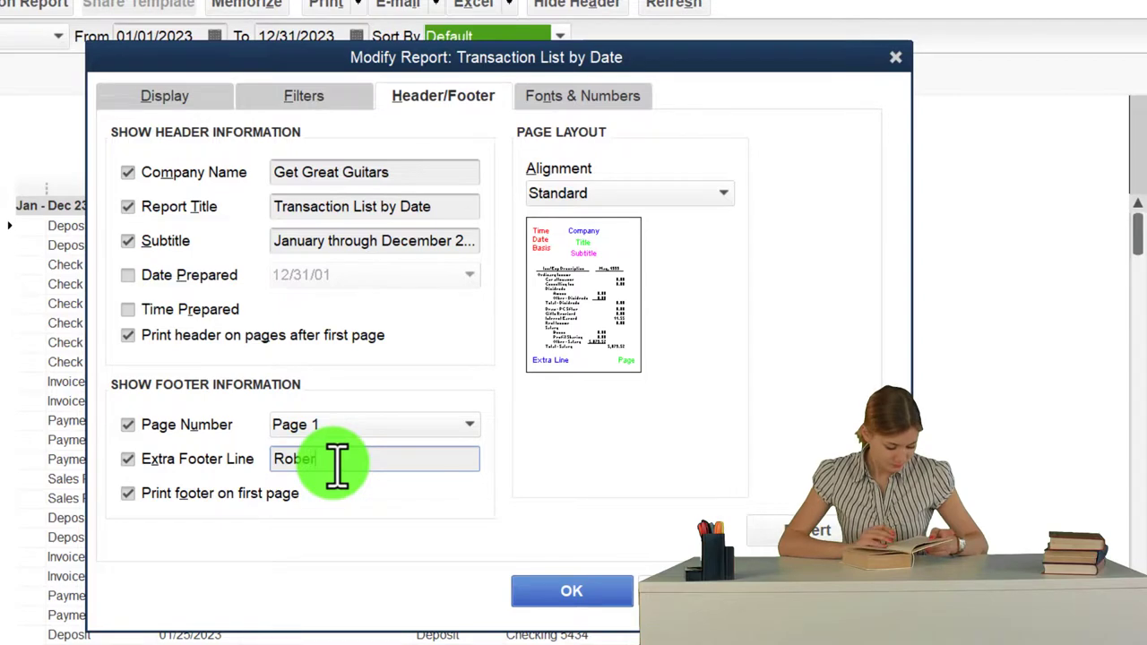
Set the transaction list's column label font to size 14 with all related fonts, and show negative numbers in parentheses.
left_click(583, 99)
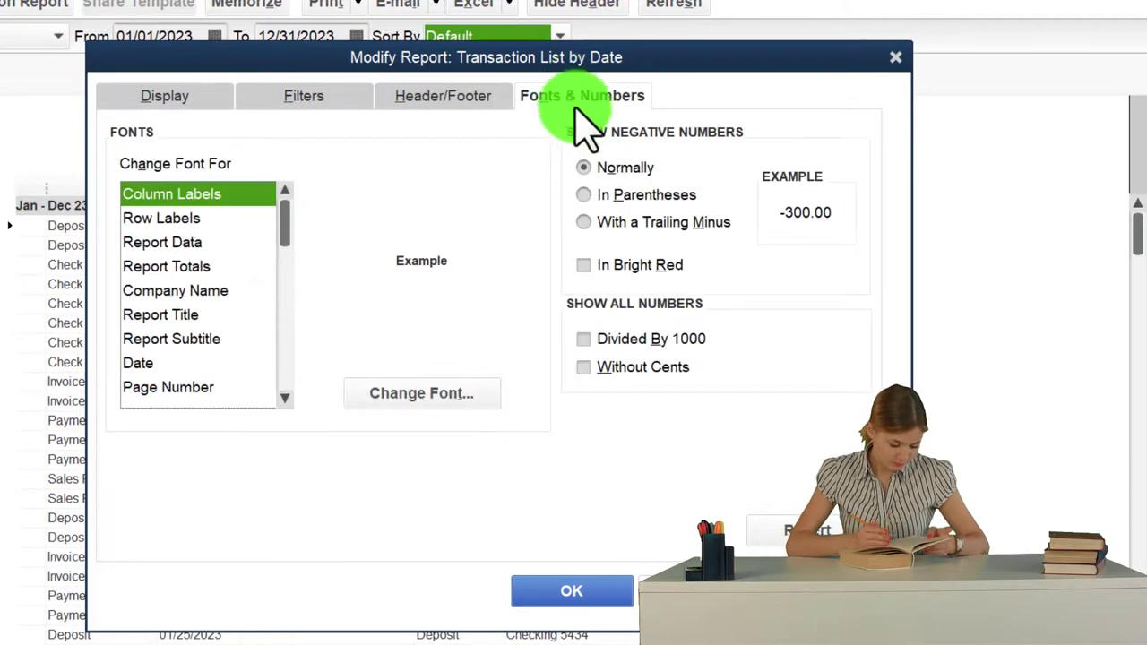
left_click(485, 392)
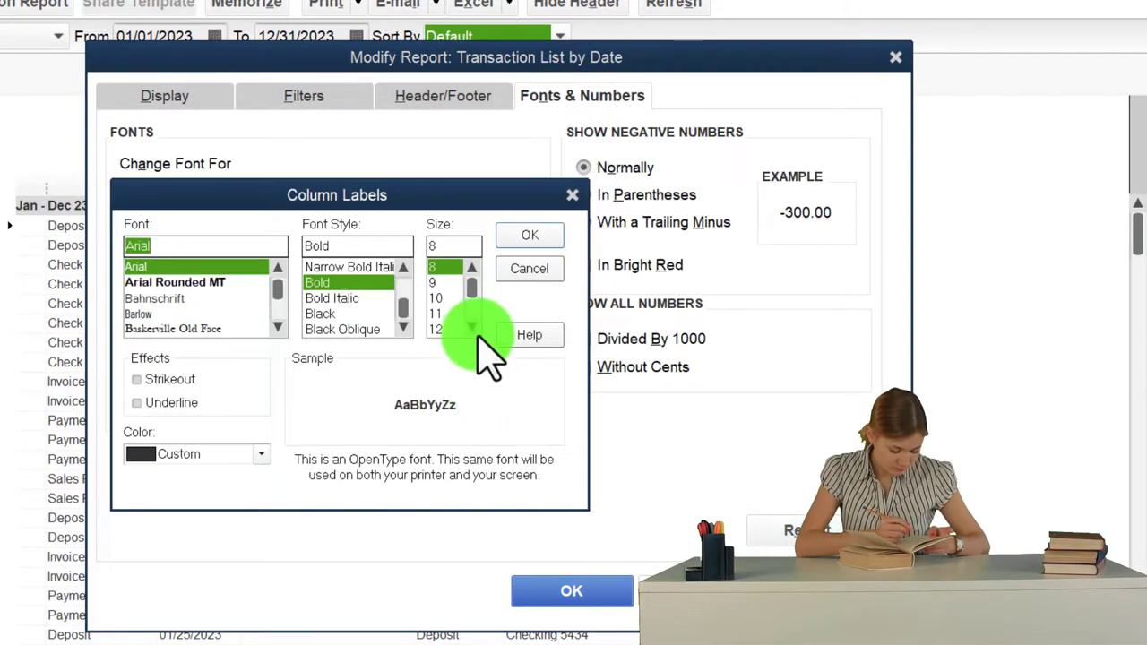
left_click(437, 328)
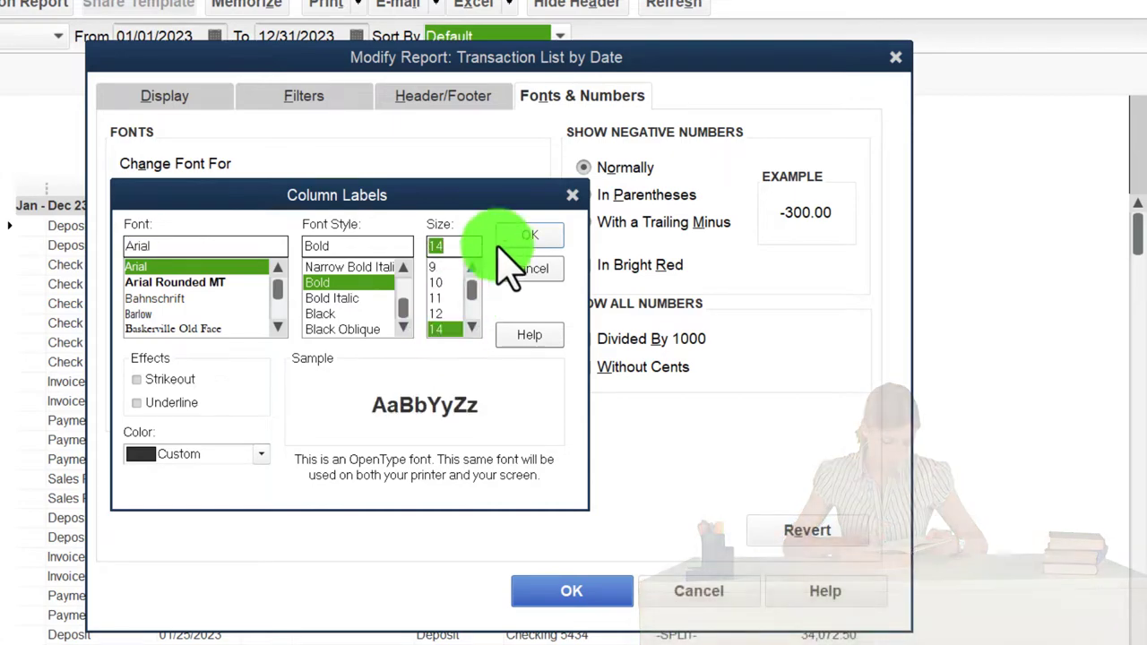
left_click(530, 235)
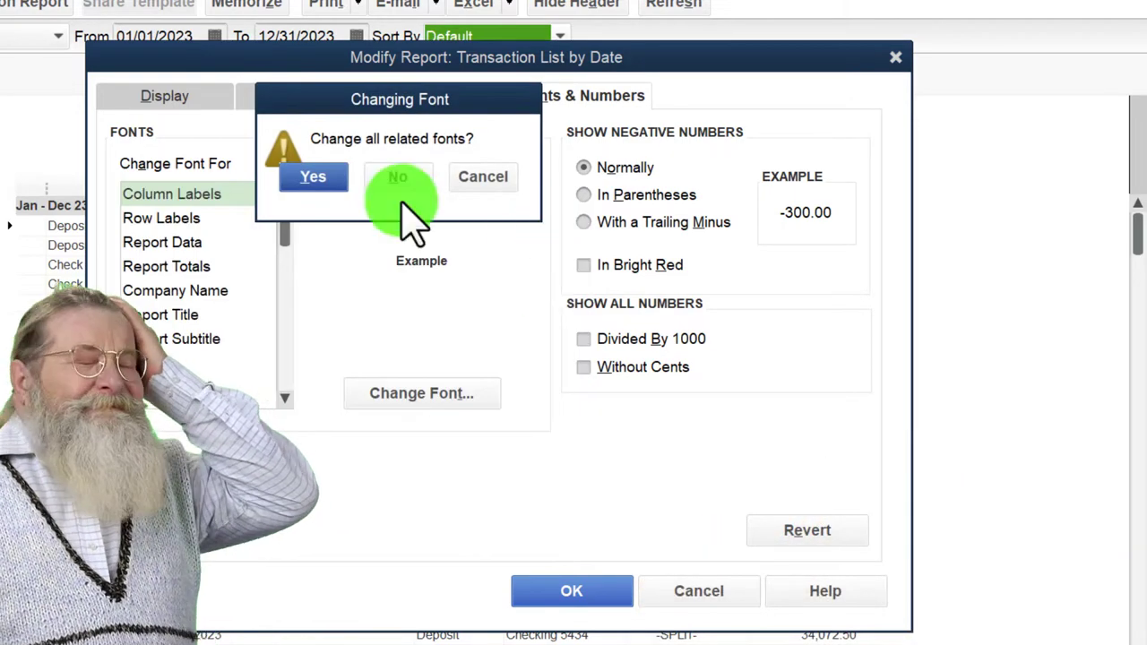
left_click(310, 177)
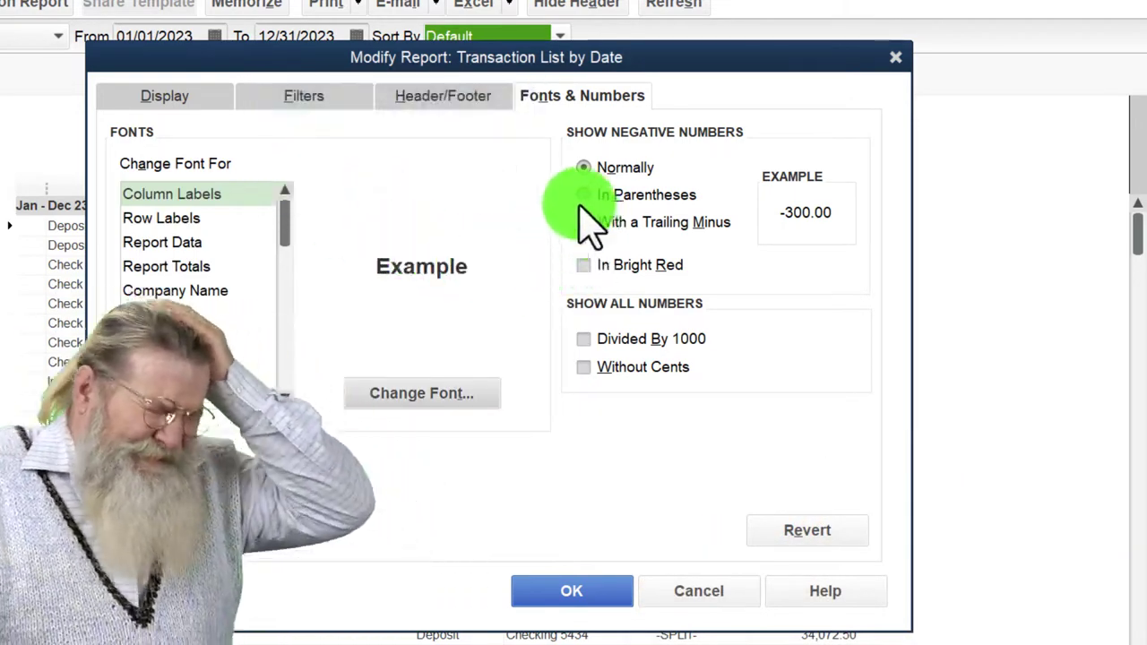
left_click(584, 195)
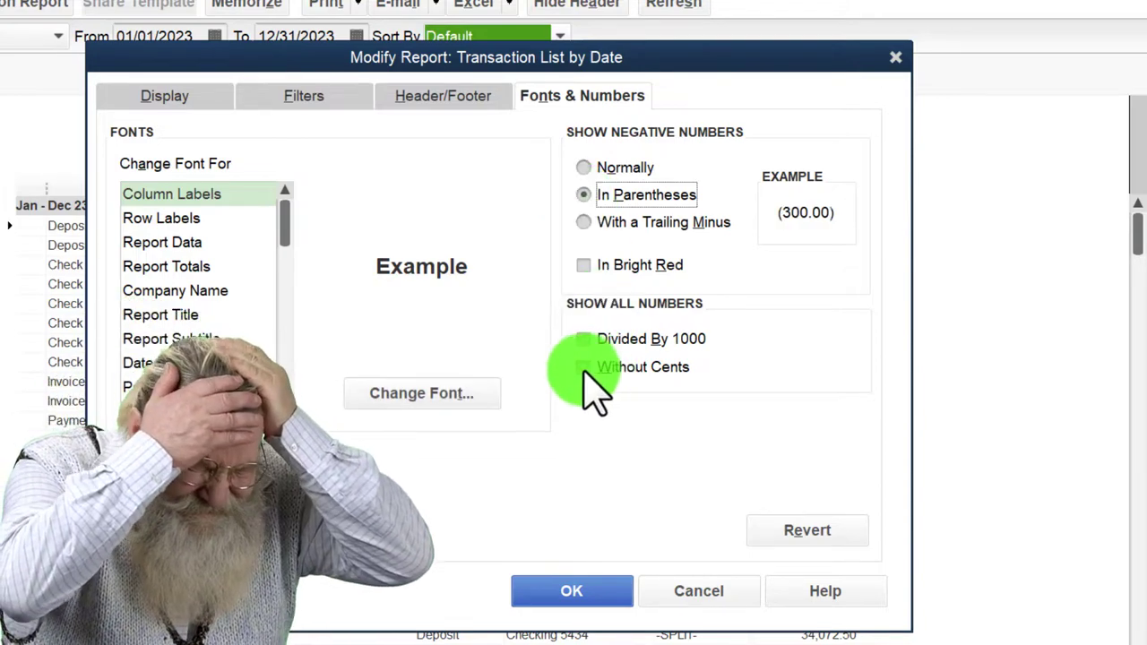
left_click(581, 589)
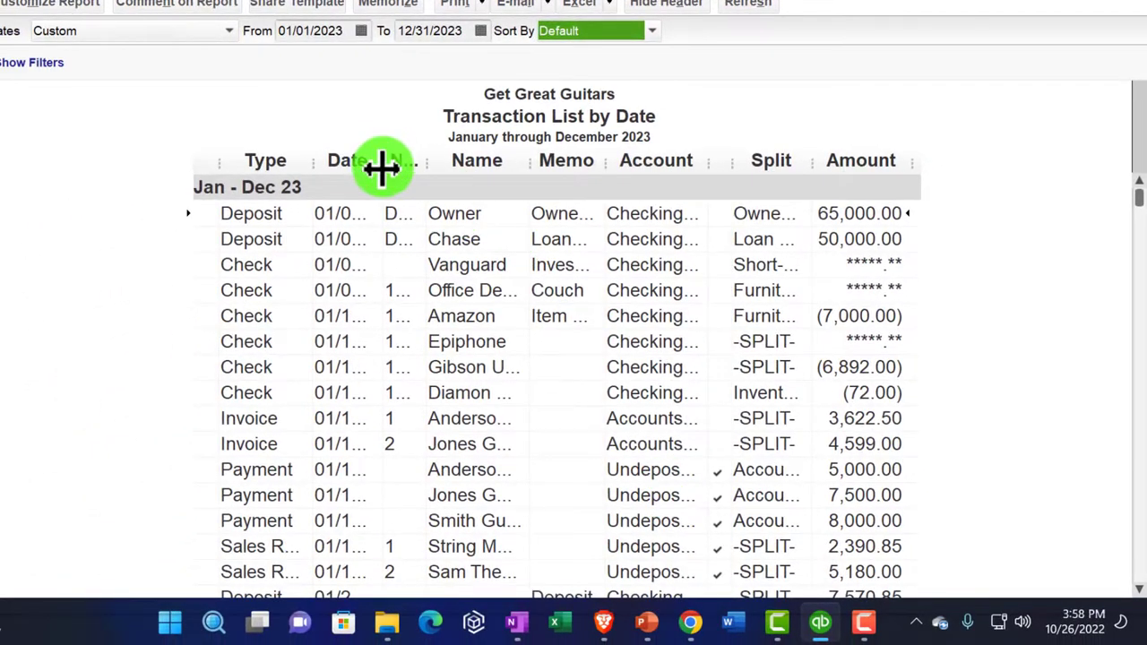
Widen the transaction list's Date, Num, Name, Memo, Amount, Split and Account columns to show more of their contents.
left_click_drag(429, 165, 507, 162)
left_click_drag(586, 164, 717, 165)
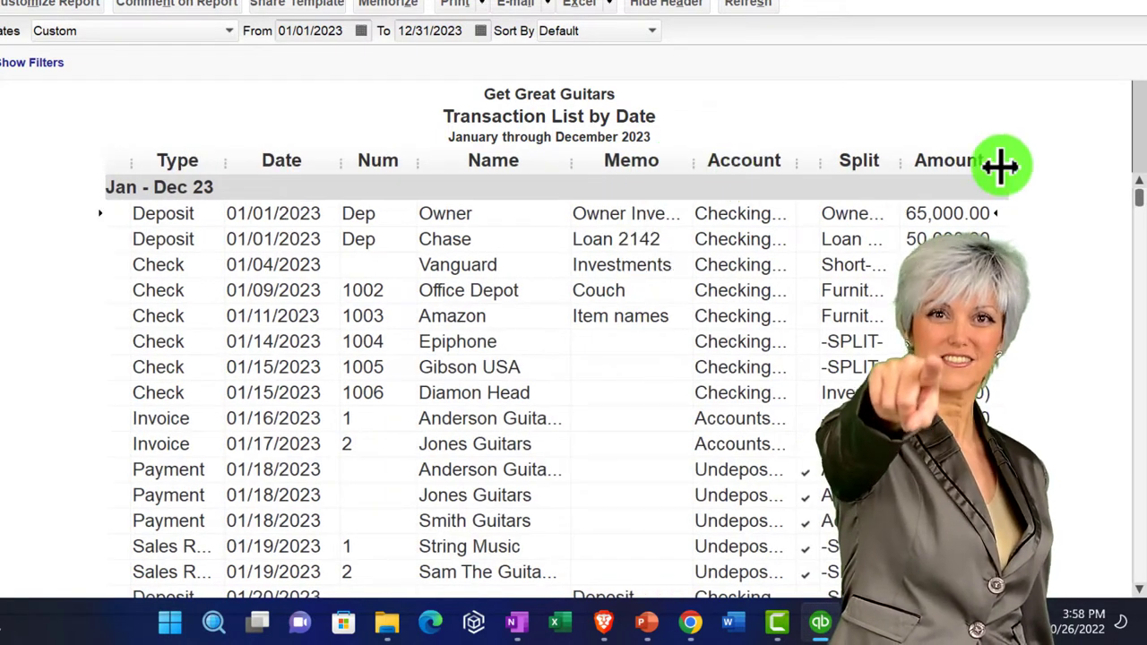
left_click_drag(1053, 166, 1061, 166)
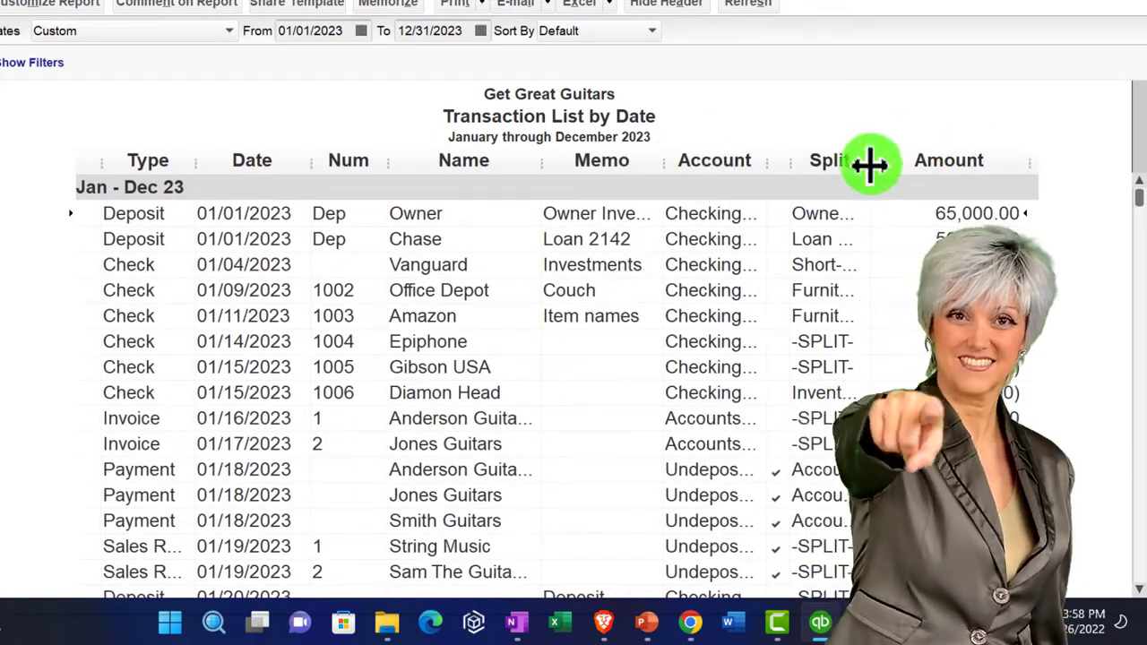
left_click_drag(912, 166, 909, 166)
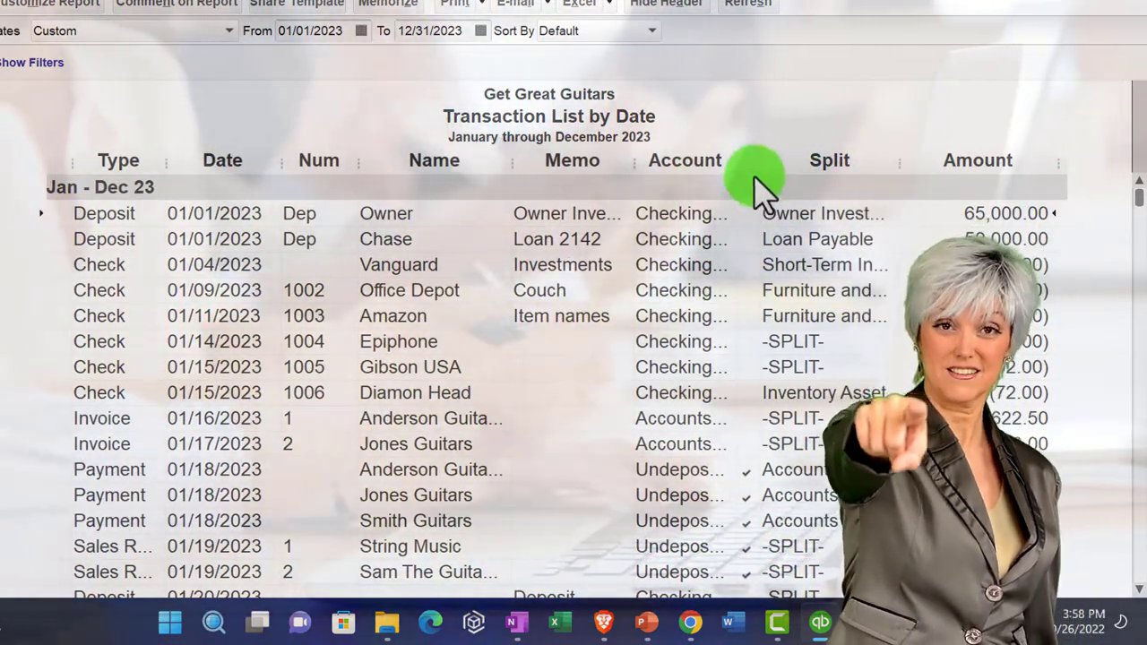
left_click_drag(735, 163, 763, 164)
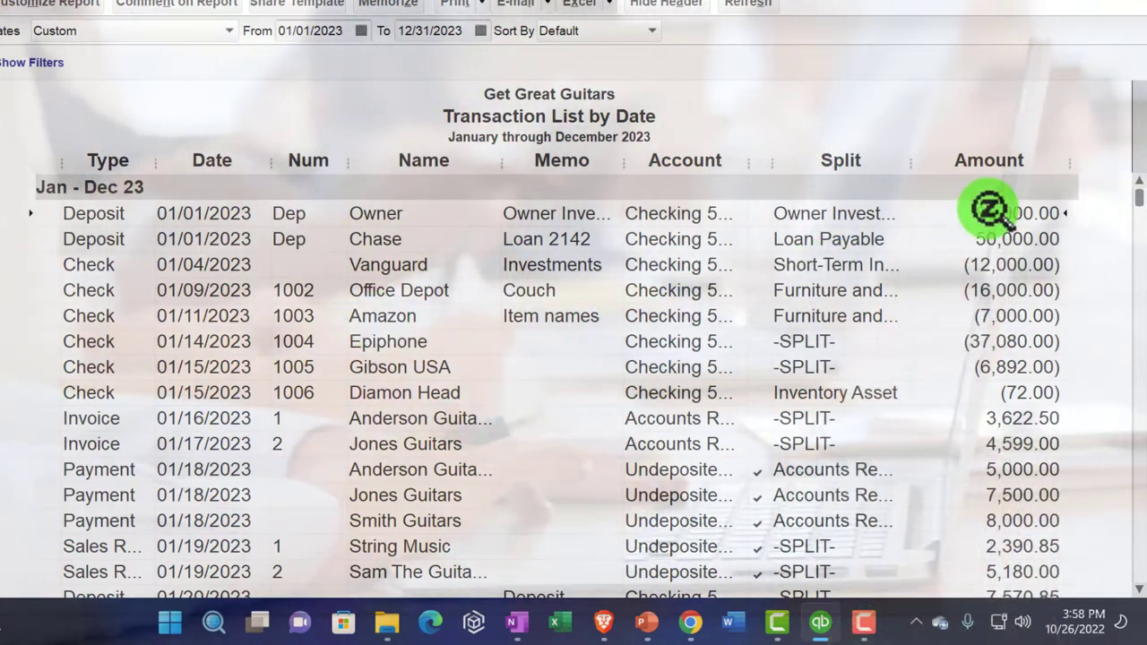
Widen the transaction list's Account and Split columns to show more of their text, and slightly narrow the Amount column.
scroll(991, 211, "down", 1)
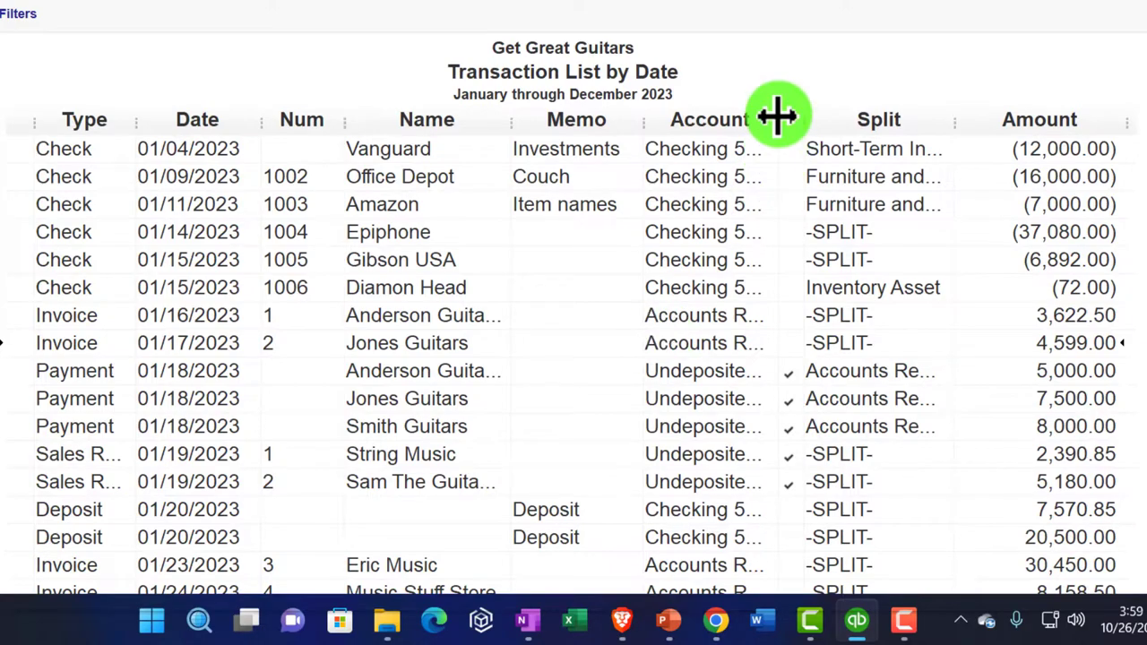
left_click_drag(802, 115, 809, 113)
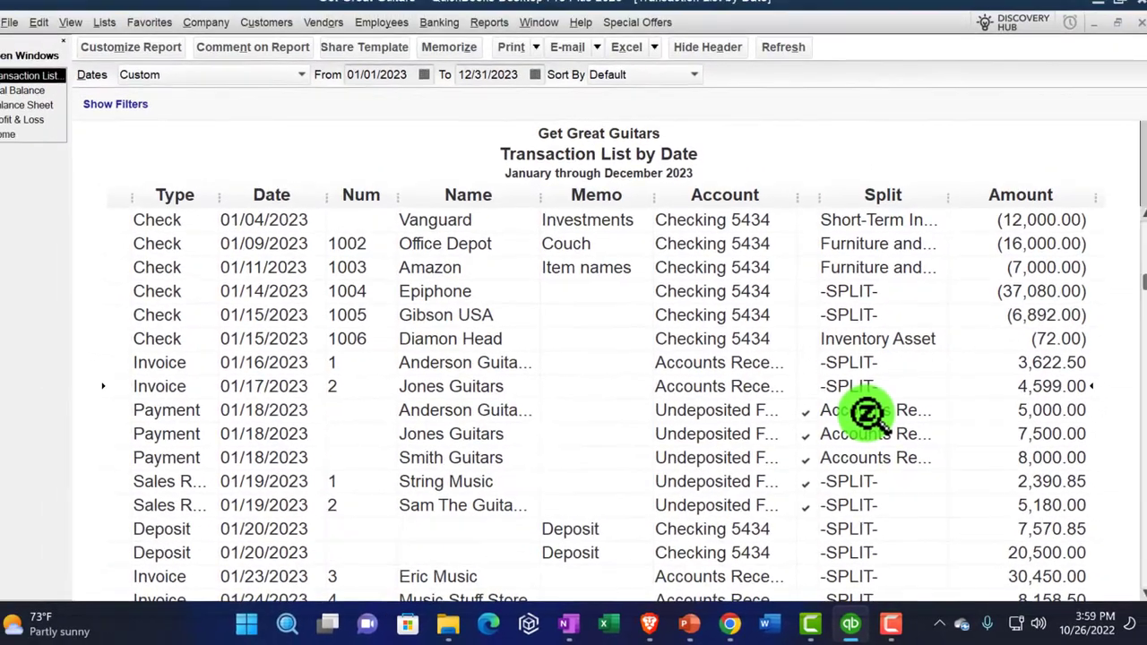
scroll(870, 405, "down", 1)
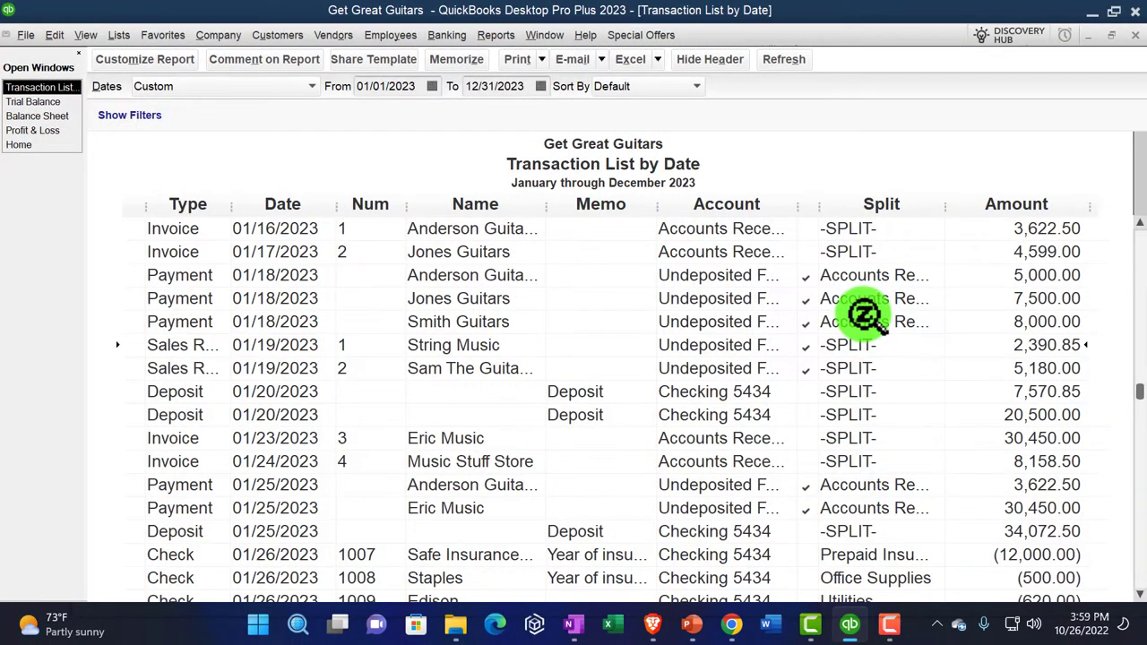
left_click_drag(945, 205, 963, 205)
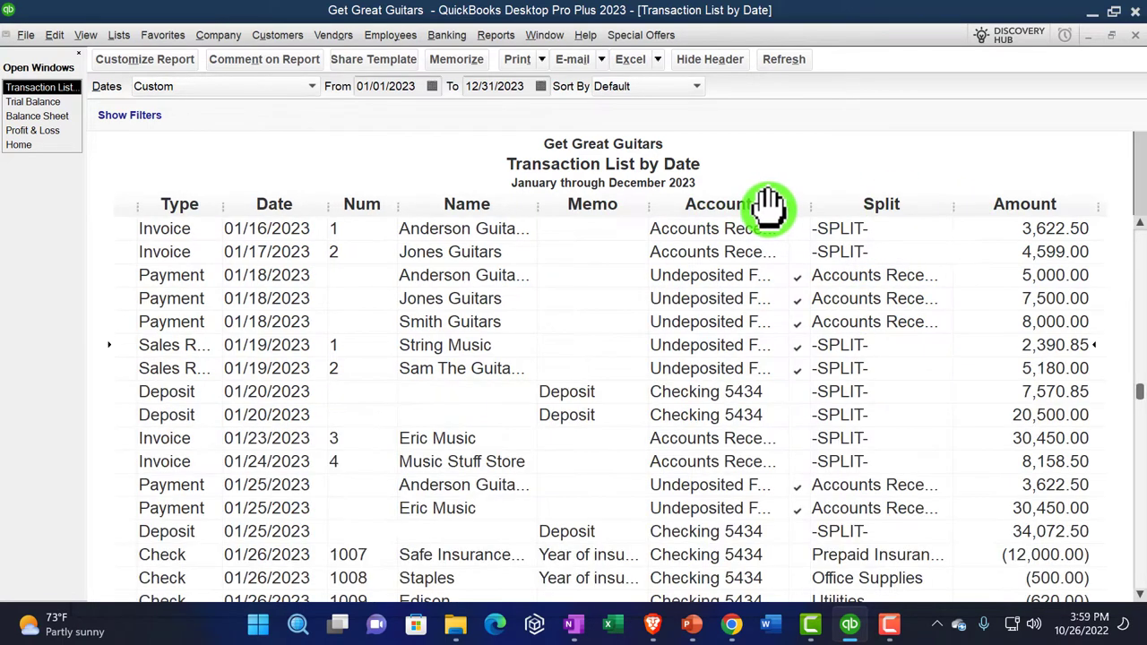
left_click_drag(807, 212, 810, 208)
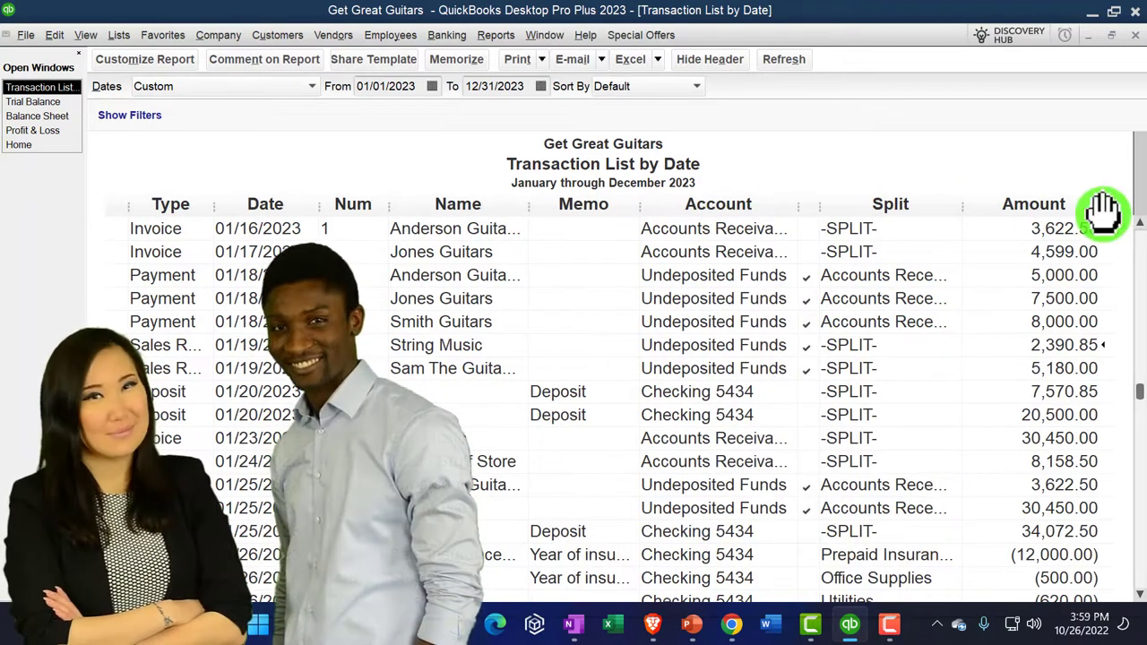
left_click_drag(1098, 208, 1087, 215)
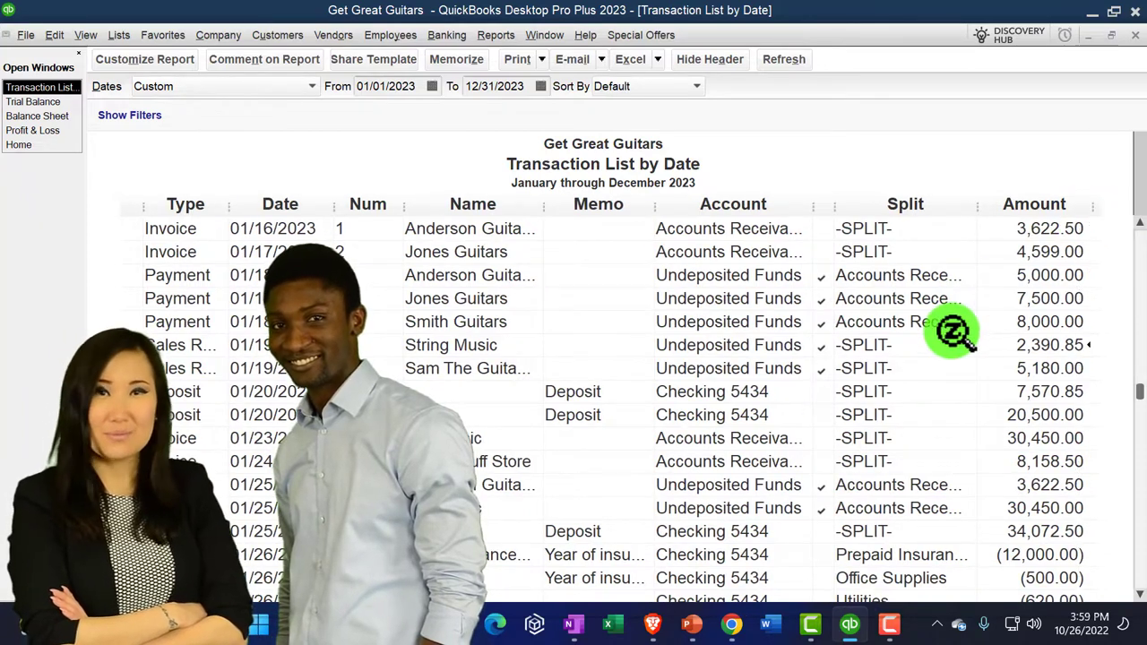
Review the entries in the Transaction List by Date down to the end of the report and back to its beginning.
scroll(640, 389, "down", 3)
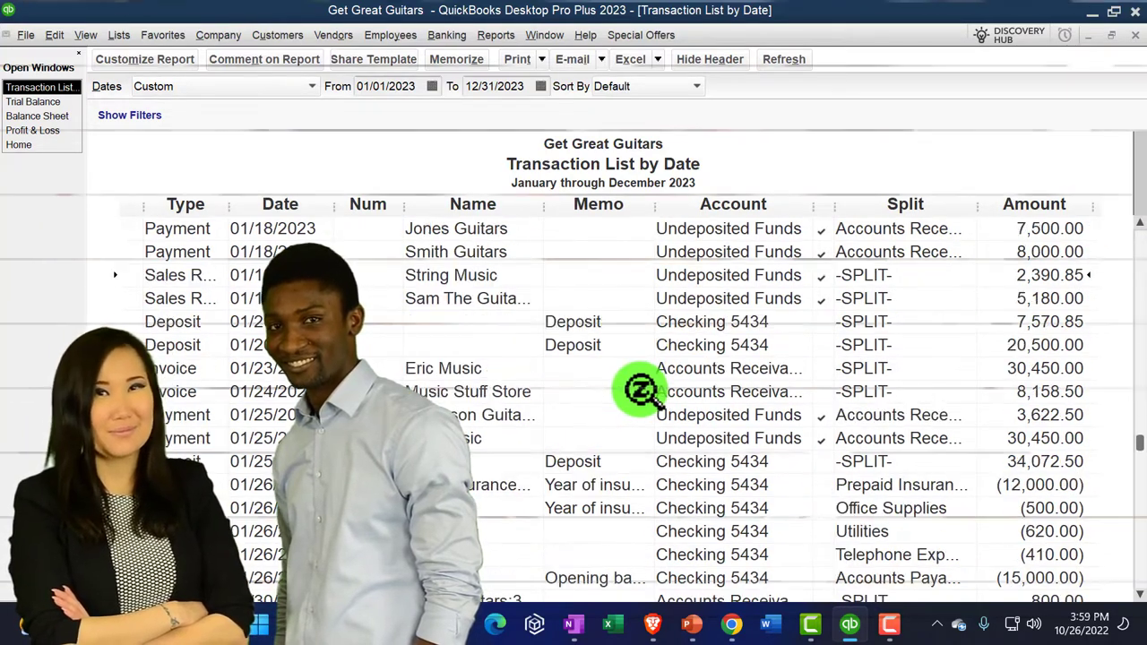
scroll(640, 389, "down", 1)
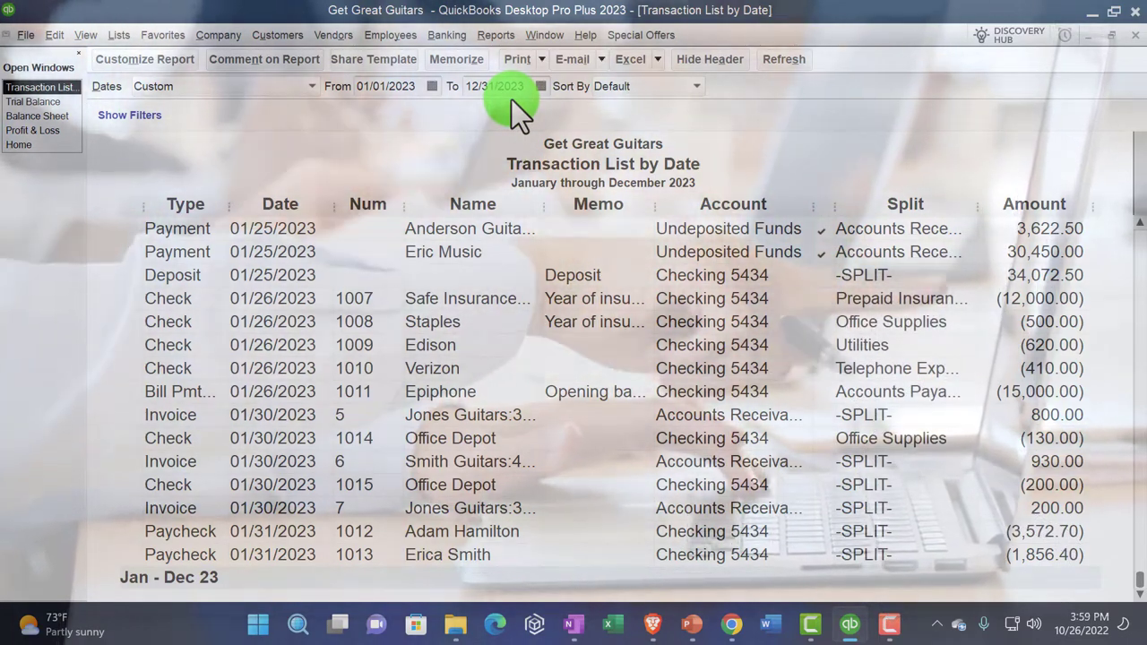
scroll(711, 389, "up", 1)
scroll(711, 390, "up", 7)
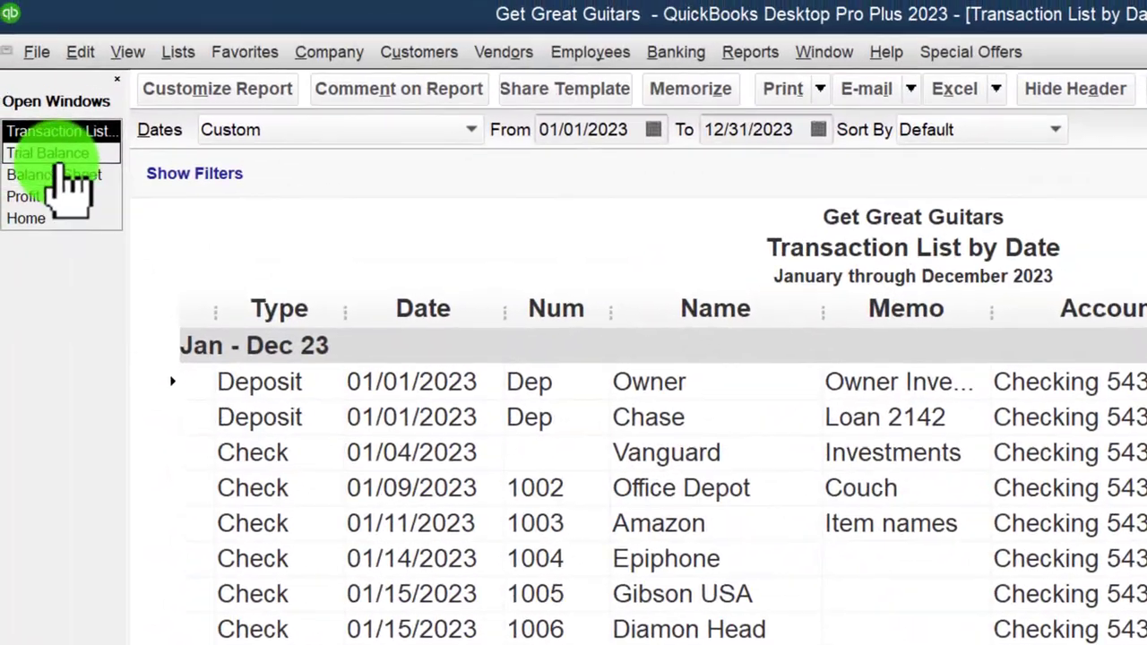
Switch to the Trial Balance report and set both its start and end dates to 12/31/2022.
left_click(56, 156)
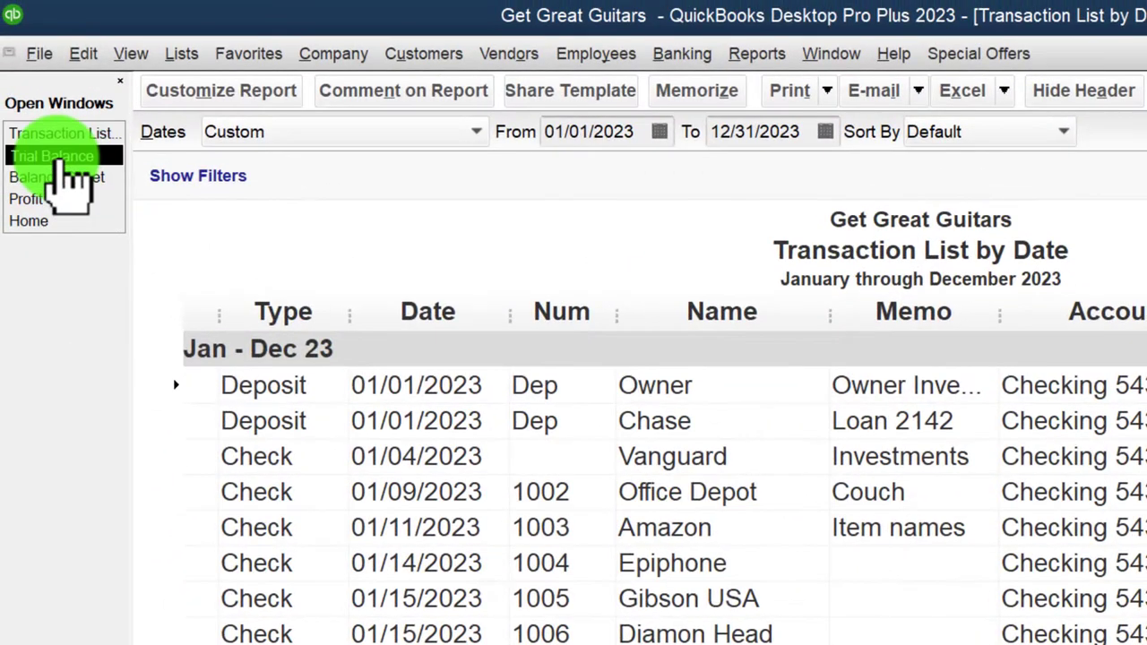
left_click(328, 135)
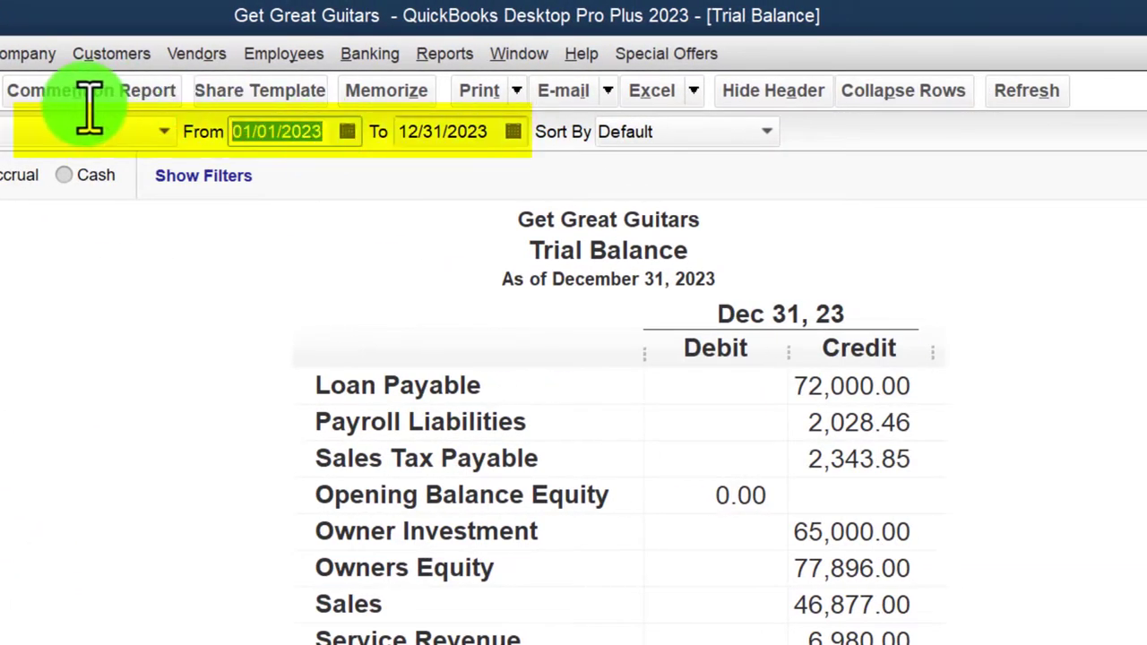
type("123")
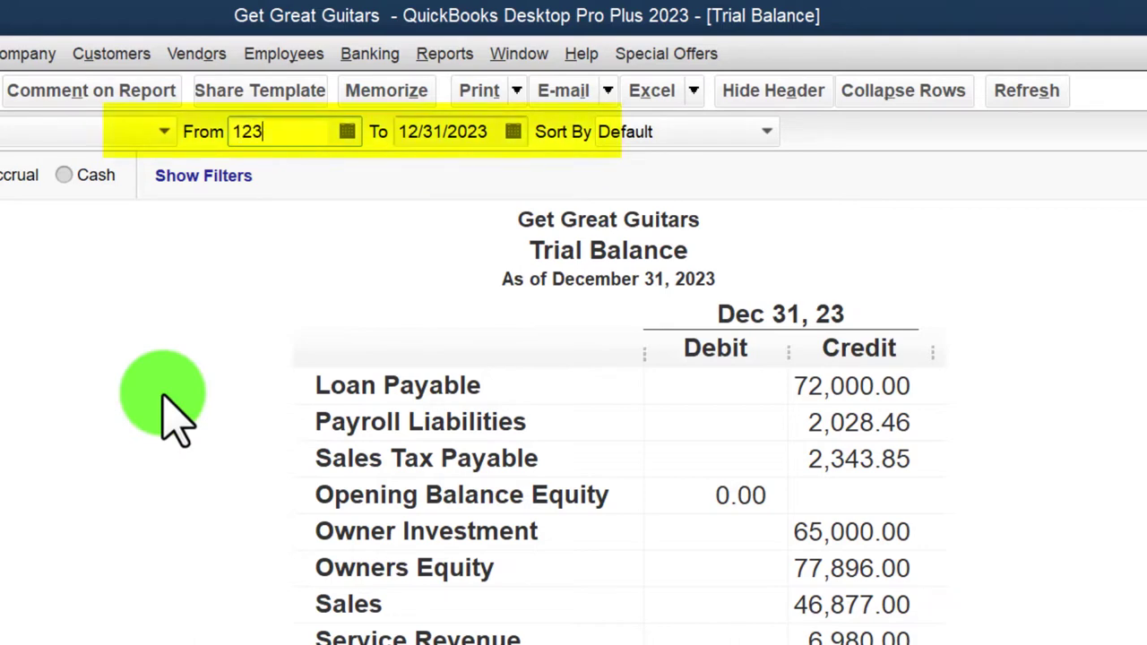
type("123")
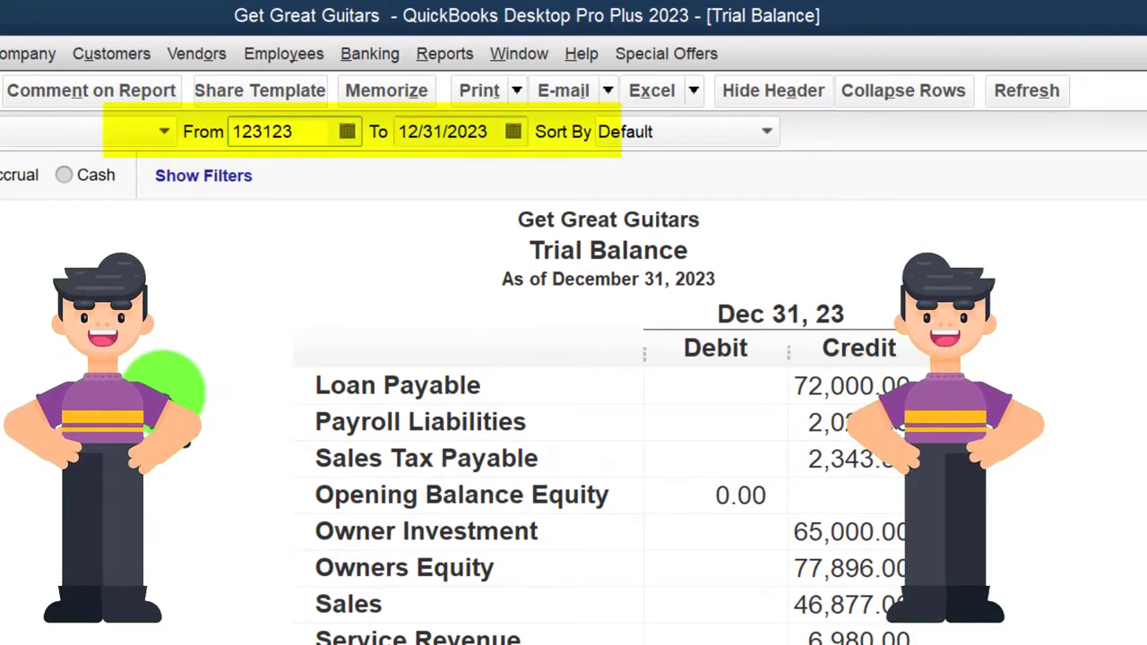
type("2")
key("Tab")
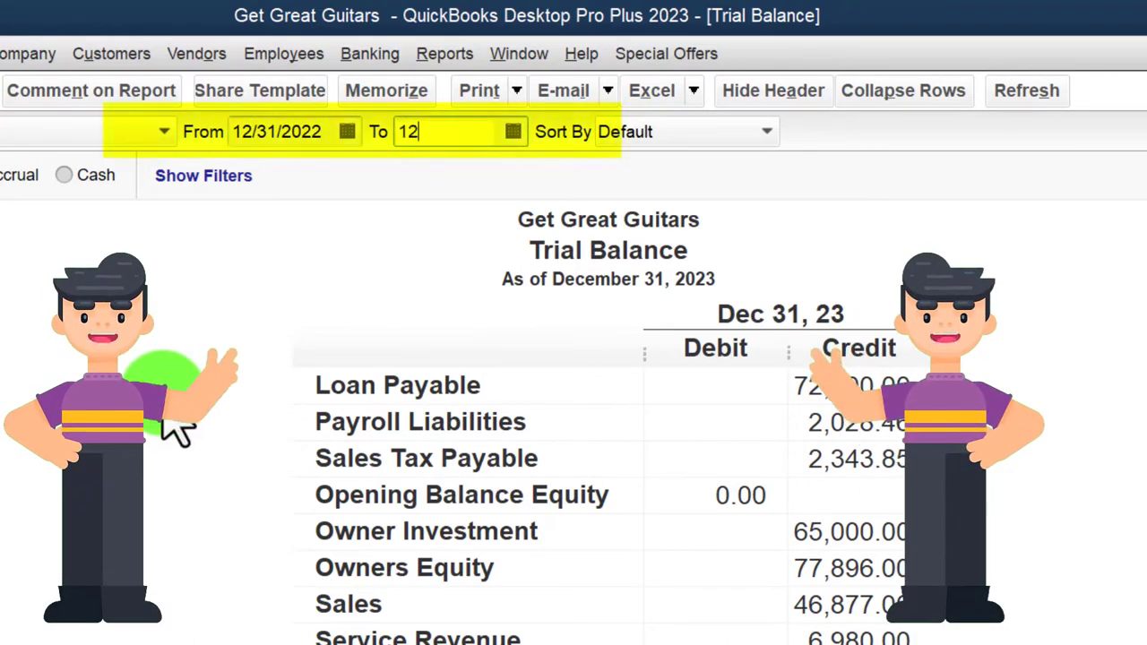
type("12/31/20")
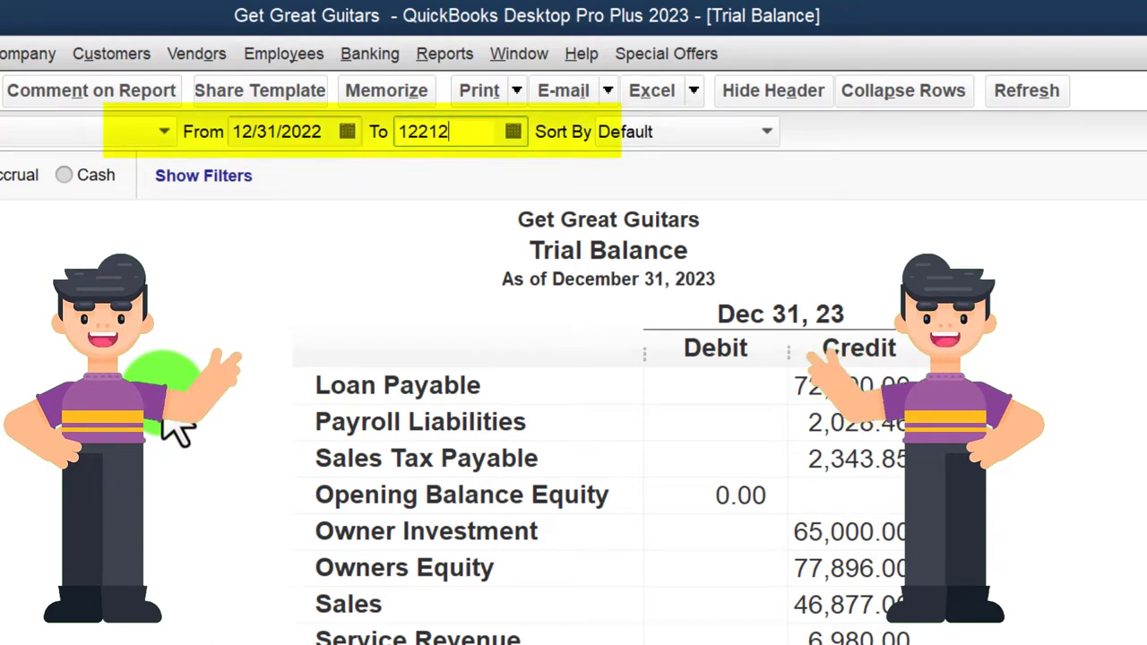
type("2")
key("Tab")
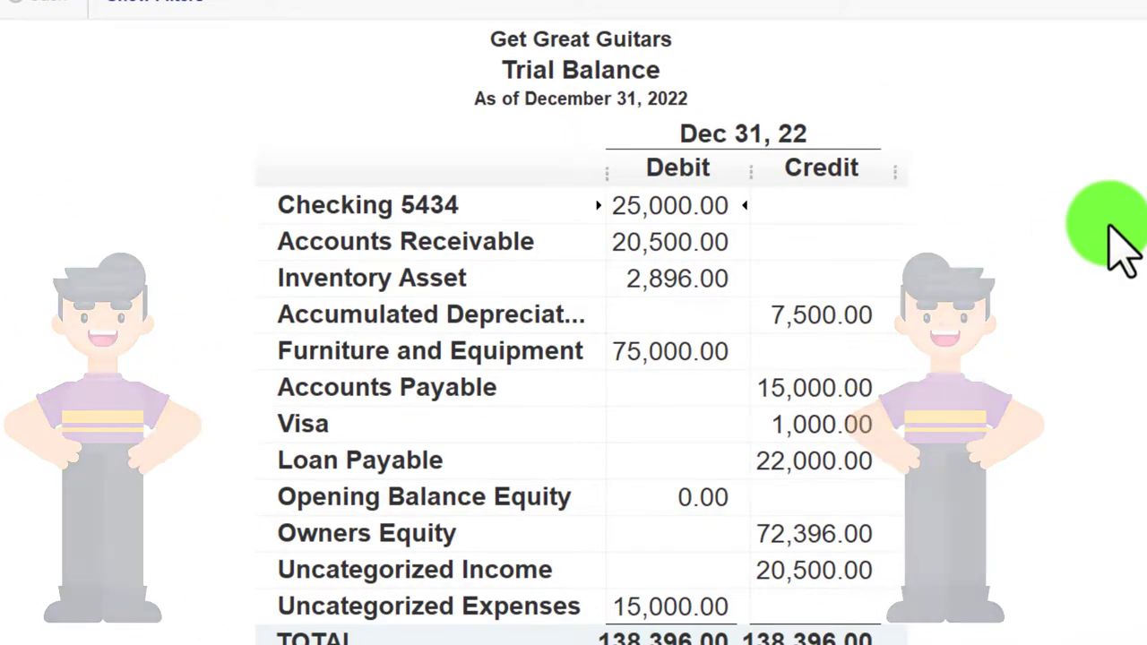
Set the Trial Balance start date to 01/01/2022 and review the entries in the Transaction List by Date report.
left_click_drag(387, 108, 63, 70)
type("01/01/2022")
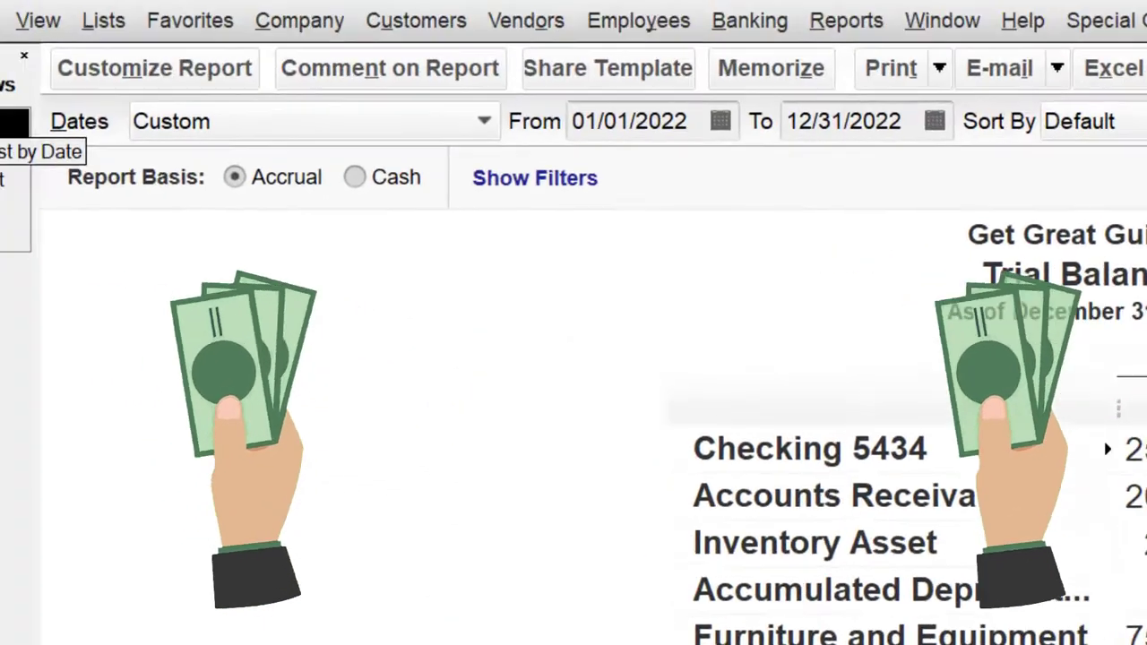
left_click(9, 154)
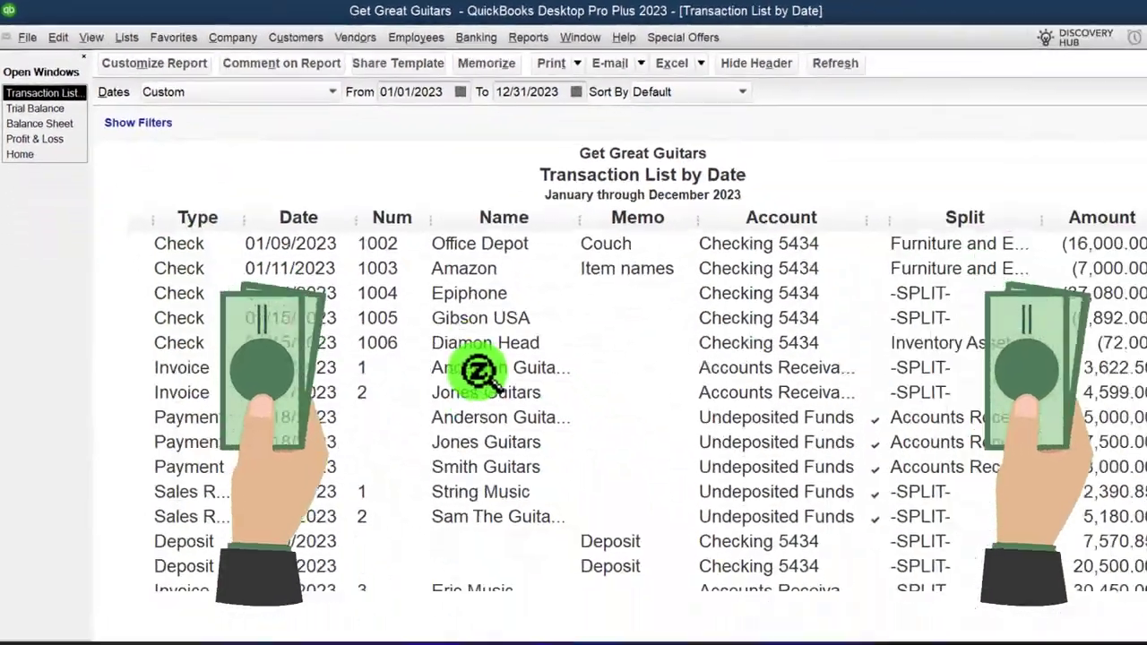
scroll(478, 371, "down", 6)
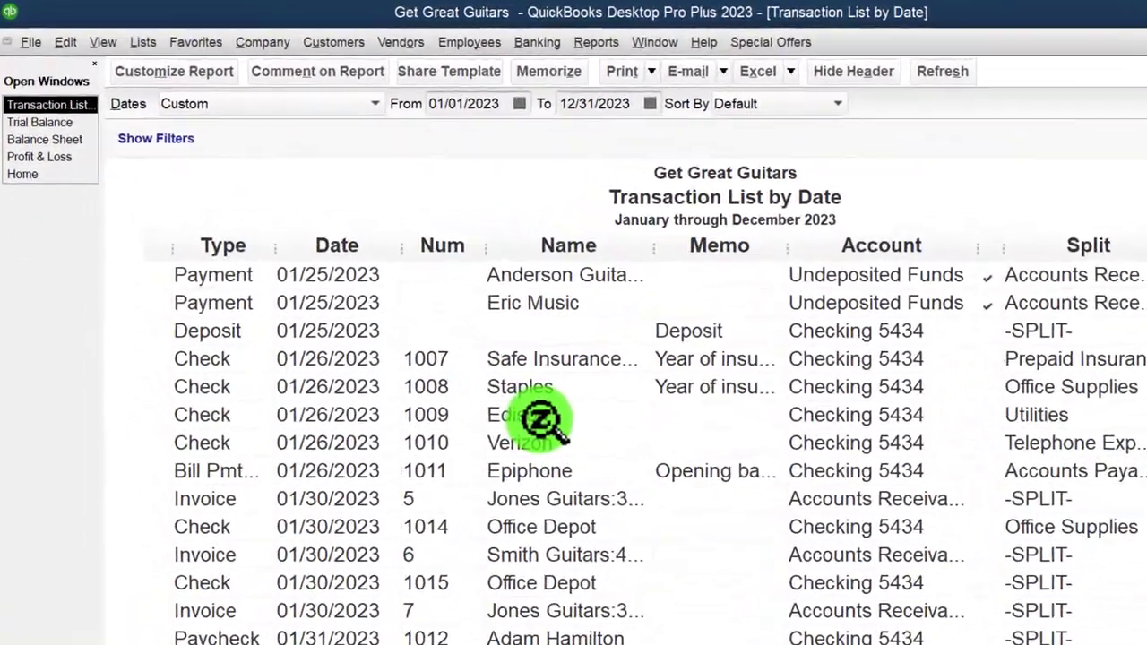
Return to the Trial Balance, set its end date to 12/31/2023 and look over the account balances.
left_click(40, 122)
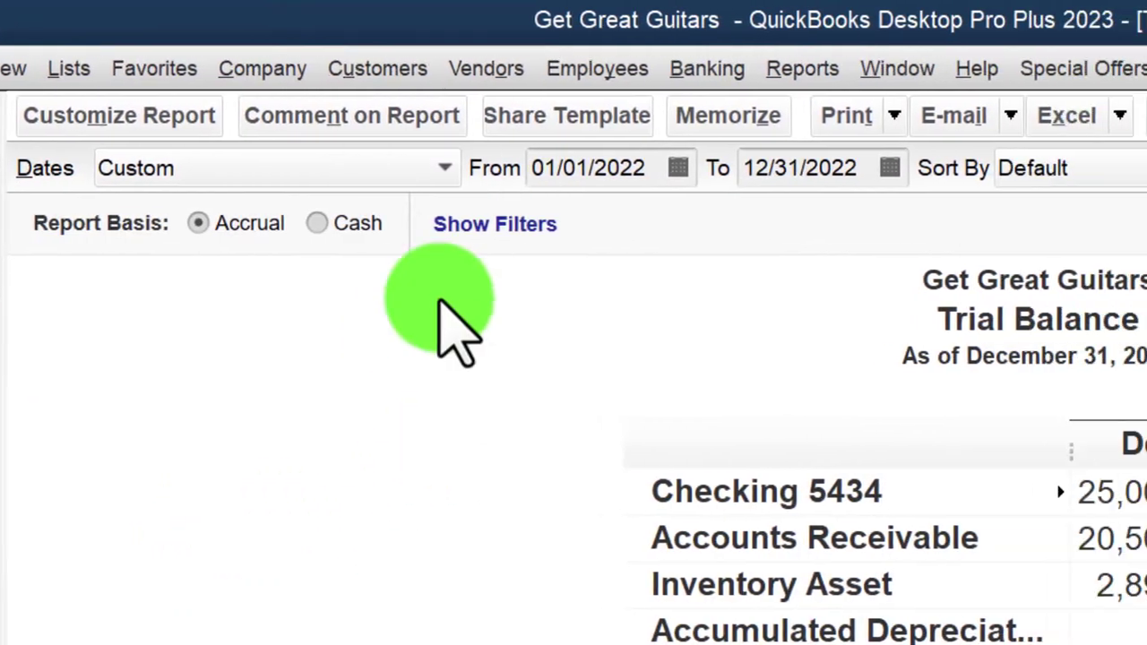
left_click_drag(644, 179, 341, 147)
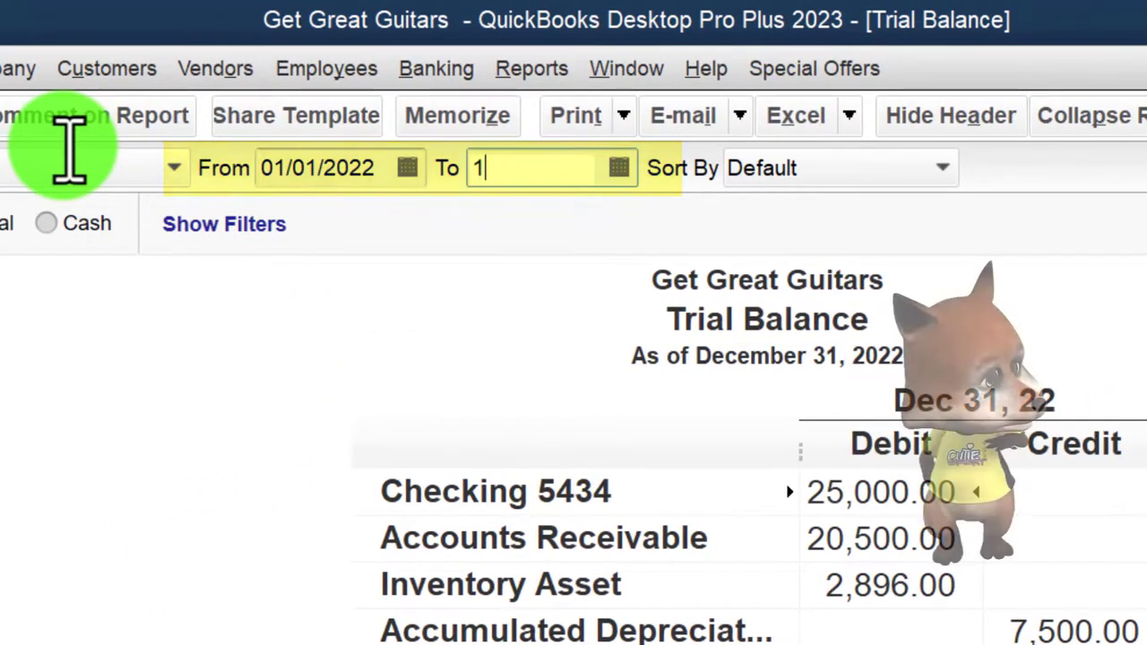
key("Tab")
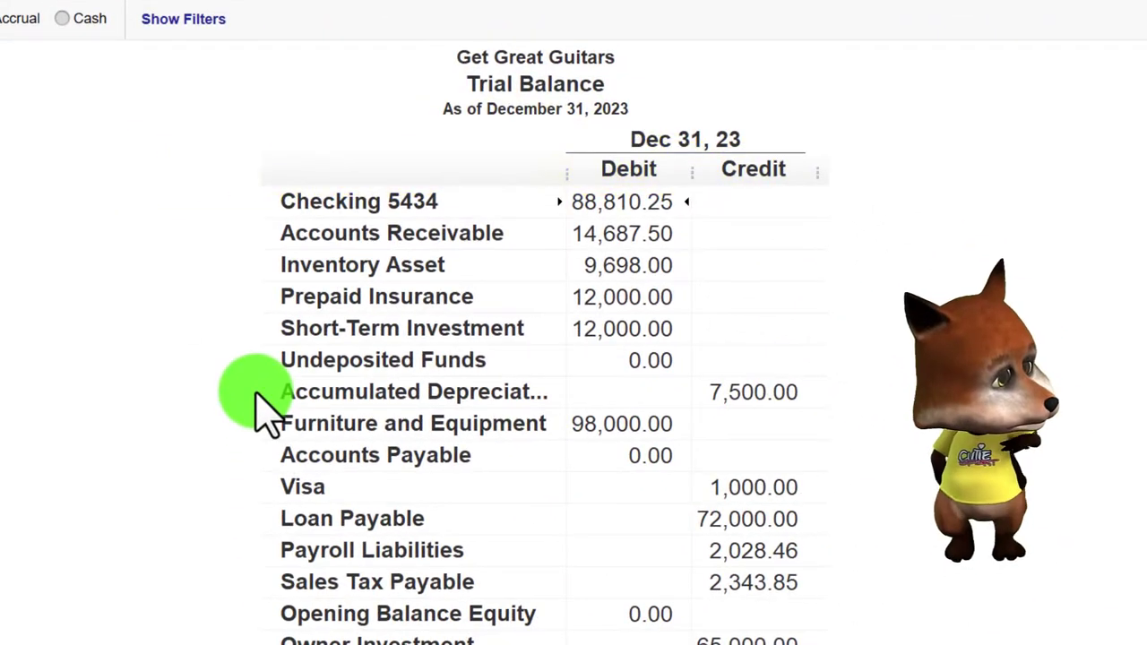
scroll(259, 395, "down", 5)
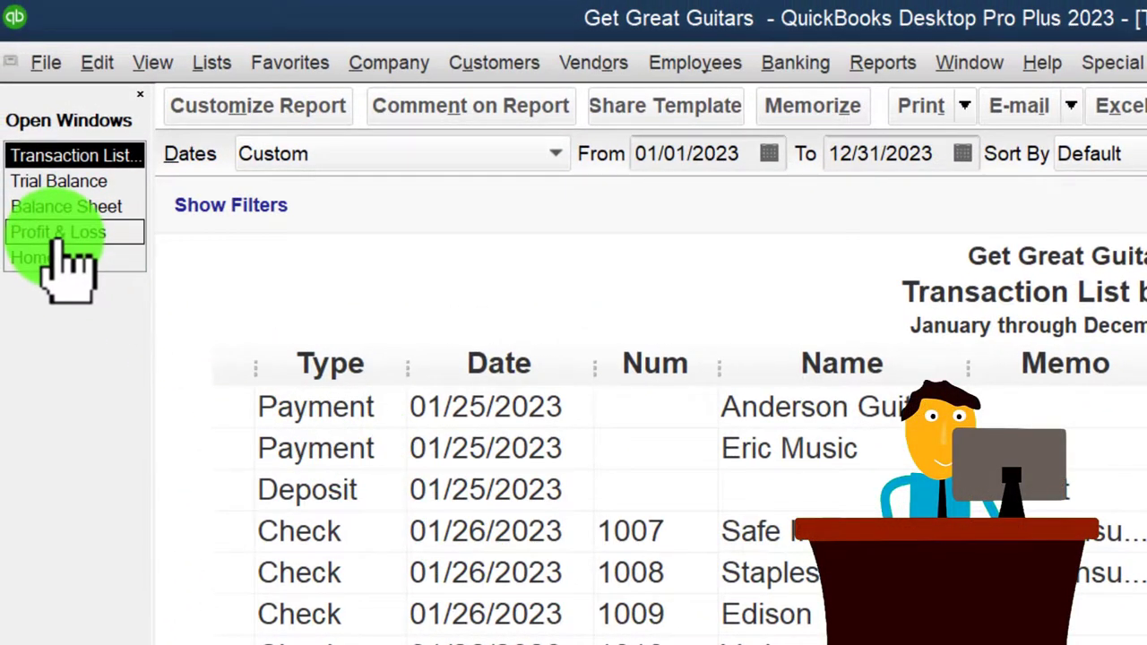
Switch to the Profit & Loss report and set its end date to 01/31/2023.
left_click(59, 235)
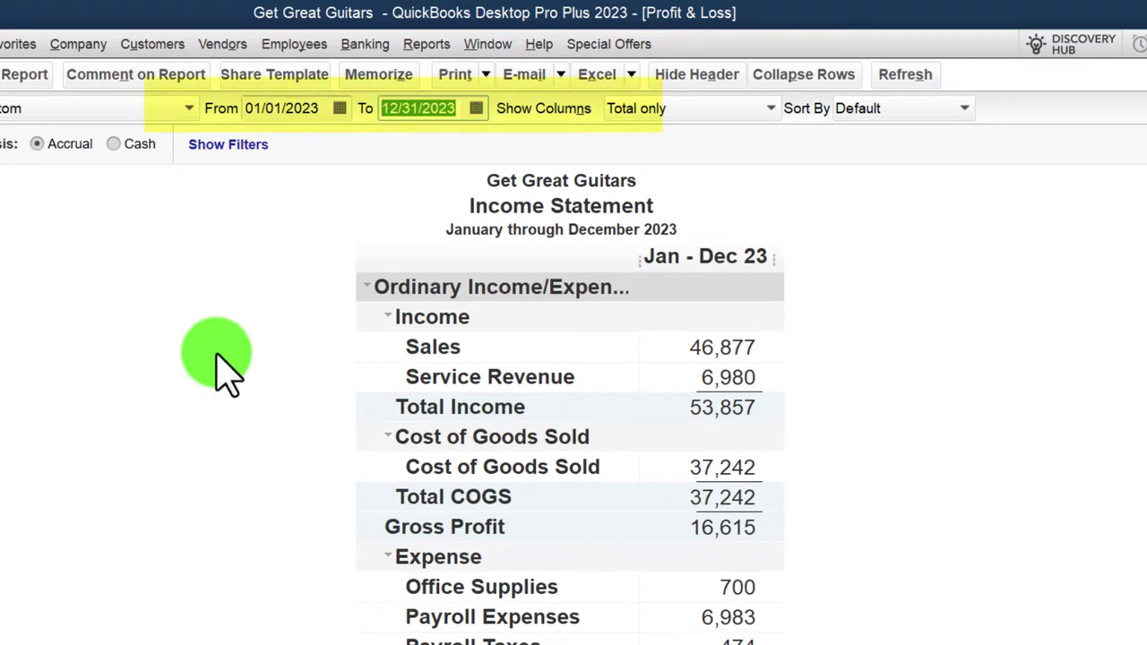
type("1")
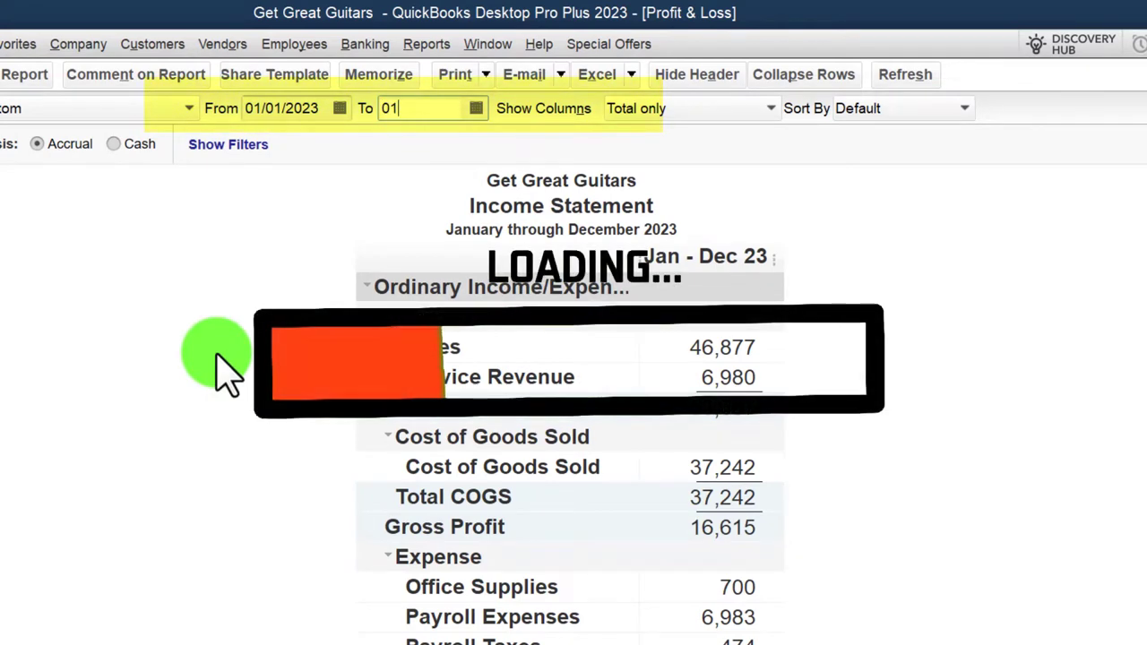
type("/31/2023")
key("Tab")
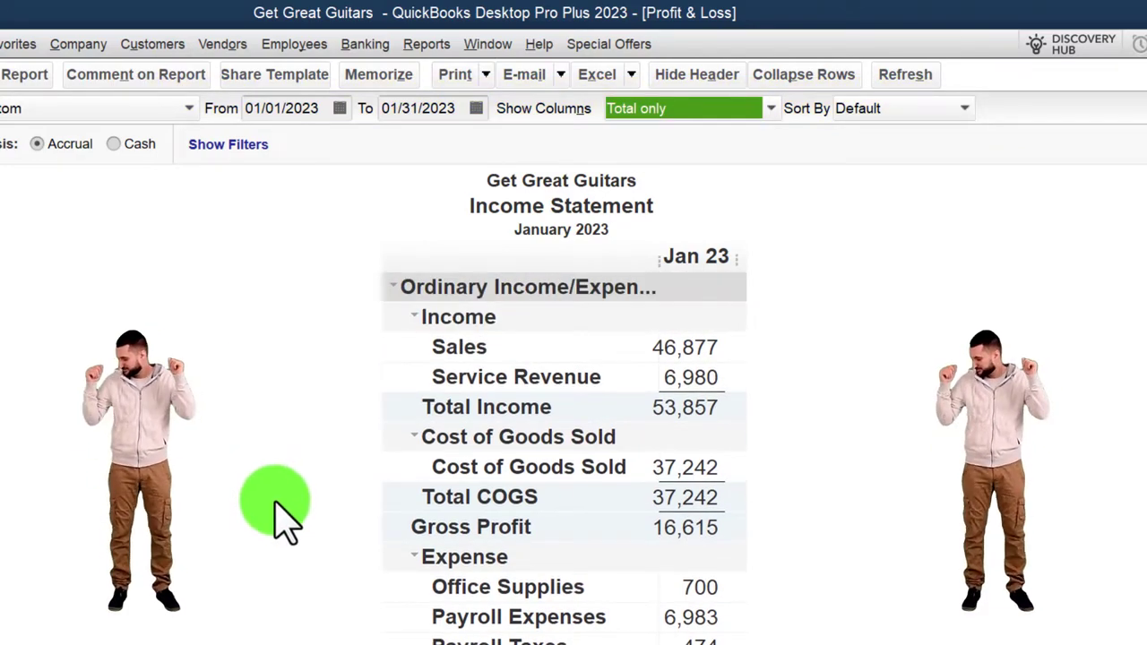
Start saving the Income Statement as a PDF and go to the GGG Reports folder inside QuickBooks Desktop 2023.
left_click(470, 76)
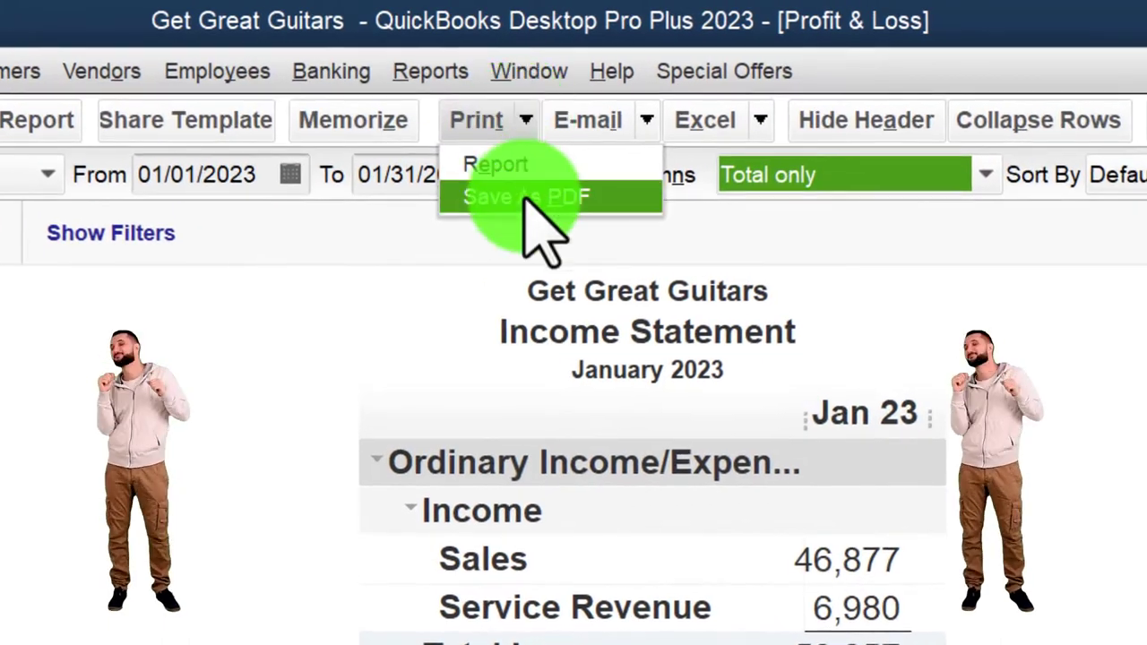
left_click(527, 197)
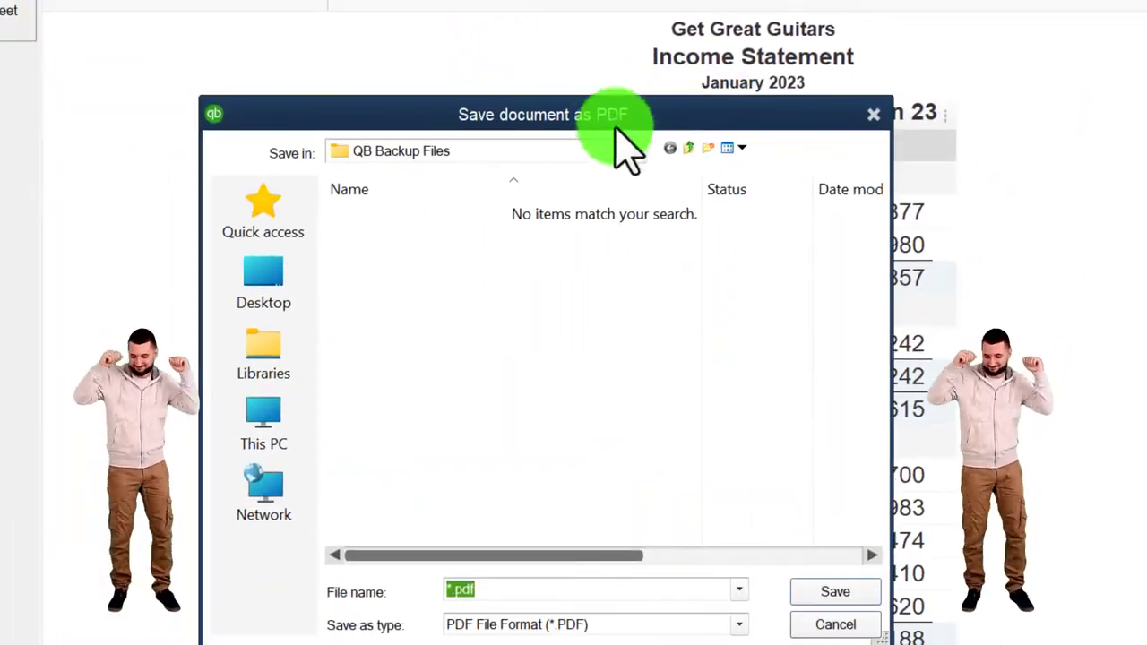
left_click(636, 150)
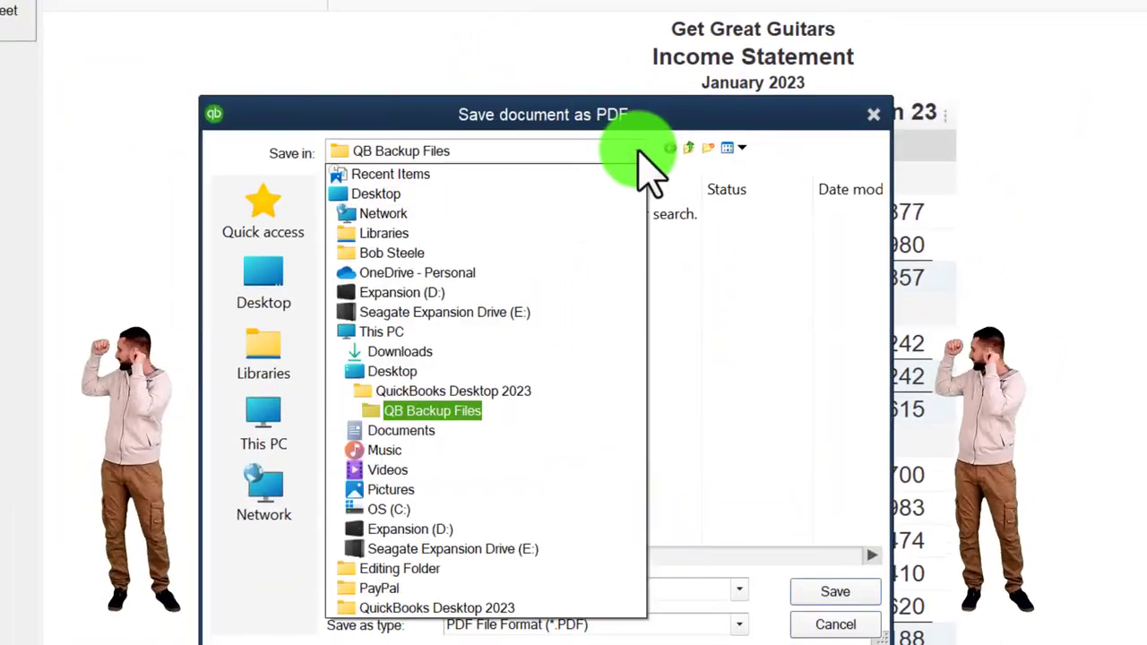
left_click(560, 391)
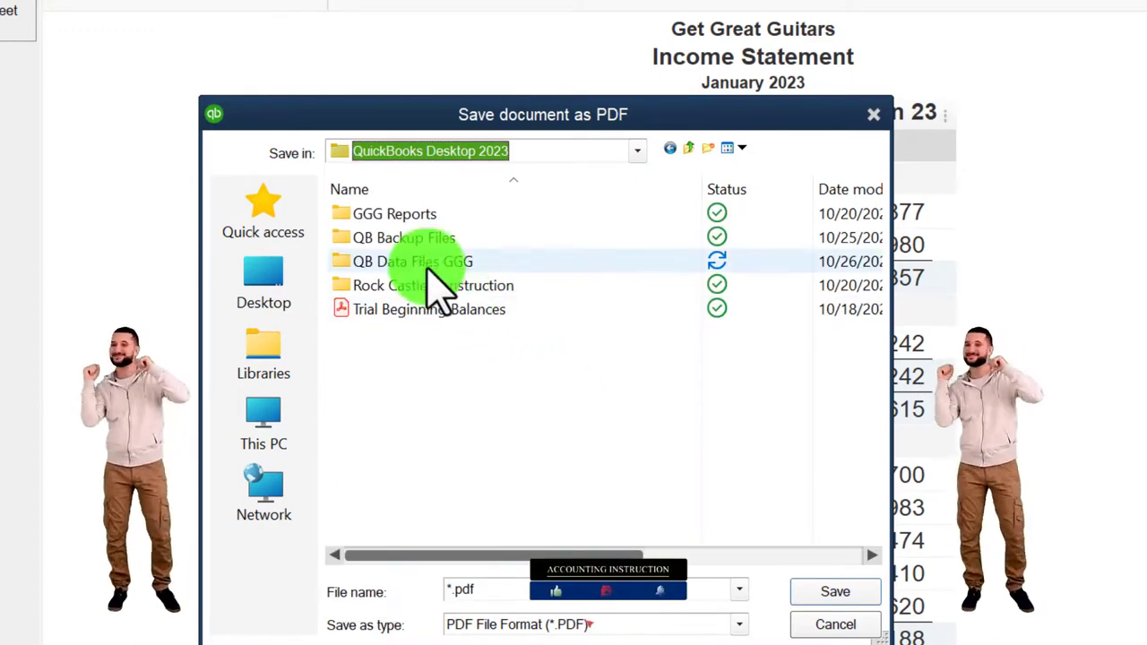
double_click(402, 215)
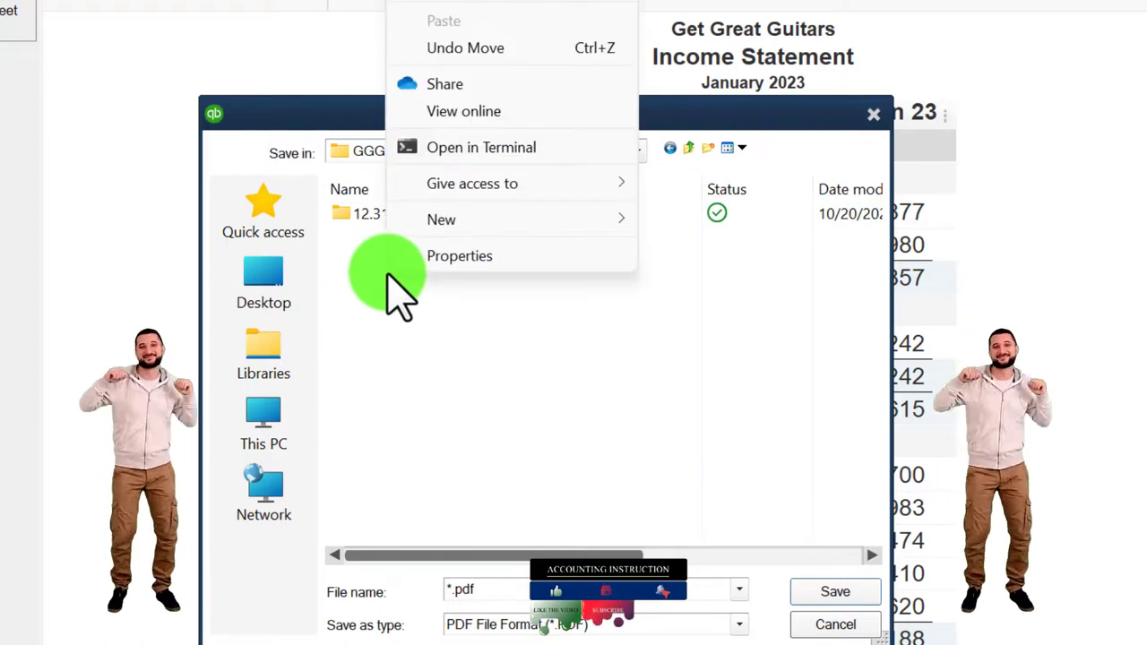
Create a new folder named 01.31.23 Reports inside GGG Reports and open it as the save location.
mouse_move(556, 222)
left_click(674, 225)
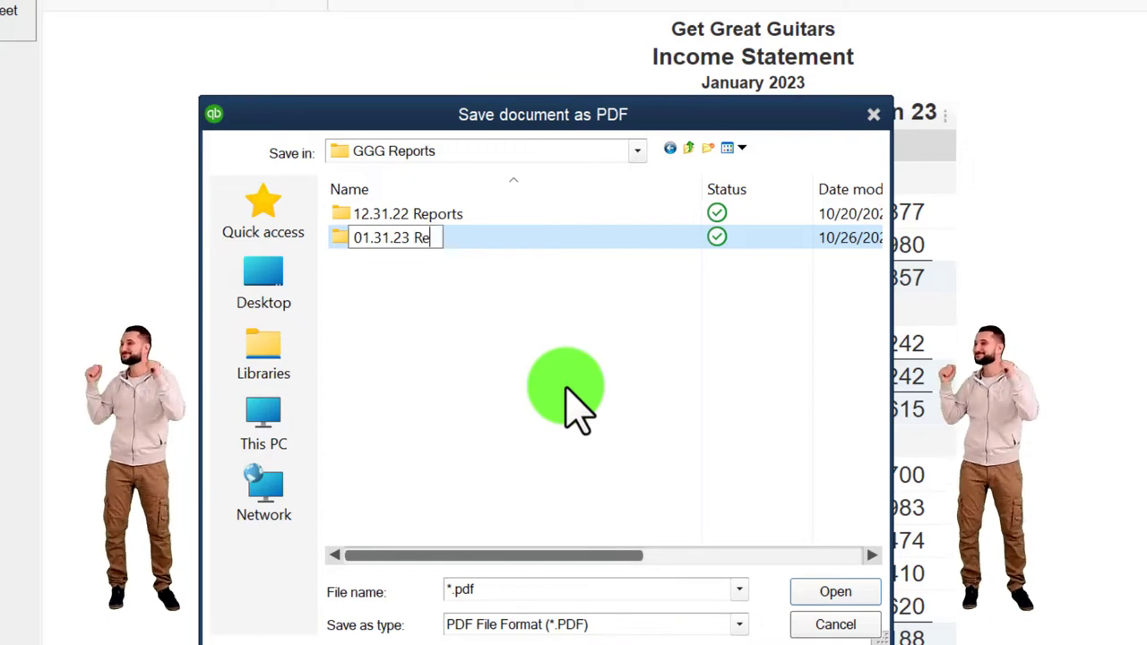
key("Return")
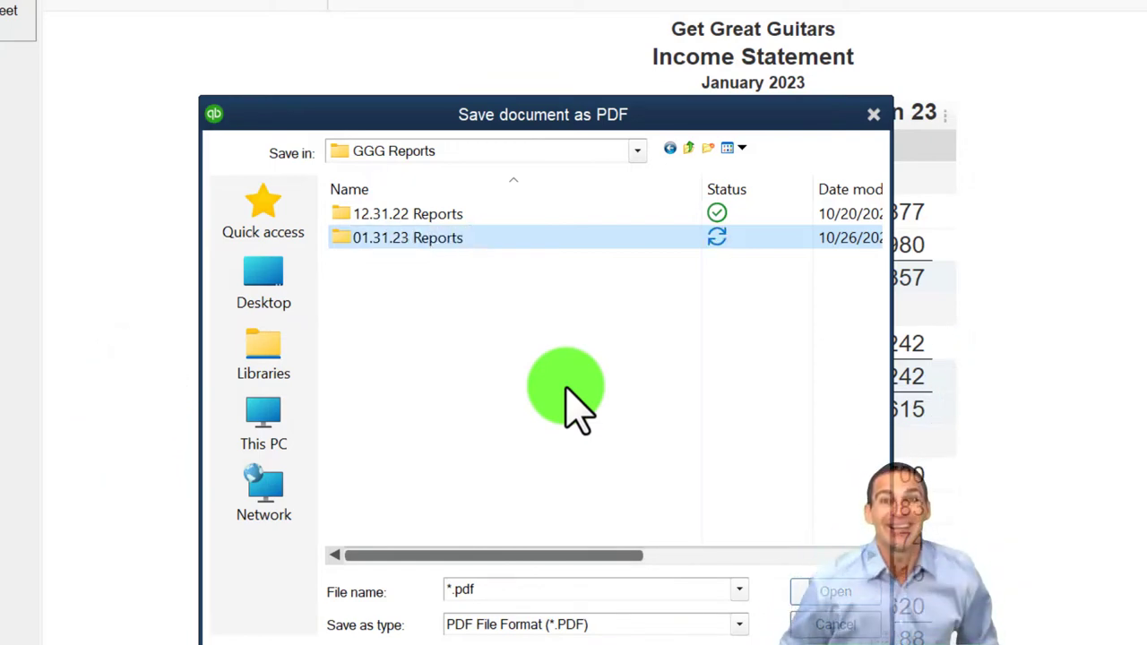
double_click(403, 239)
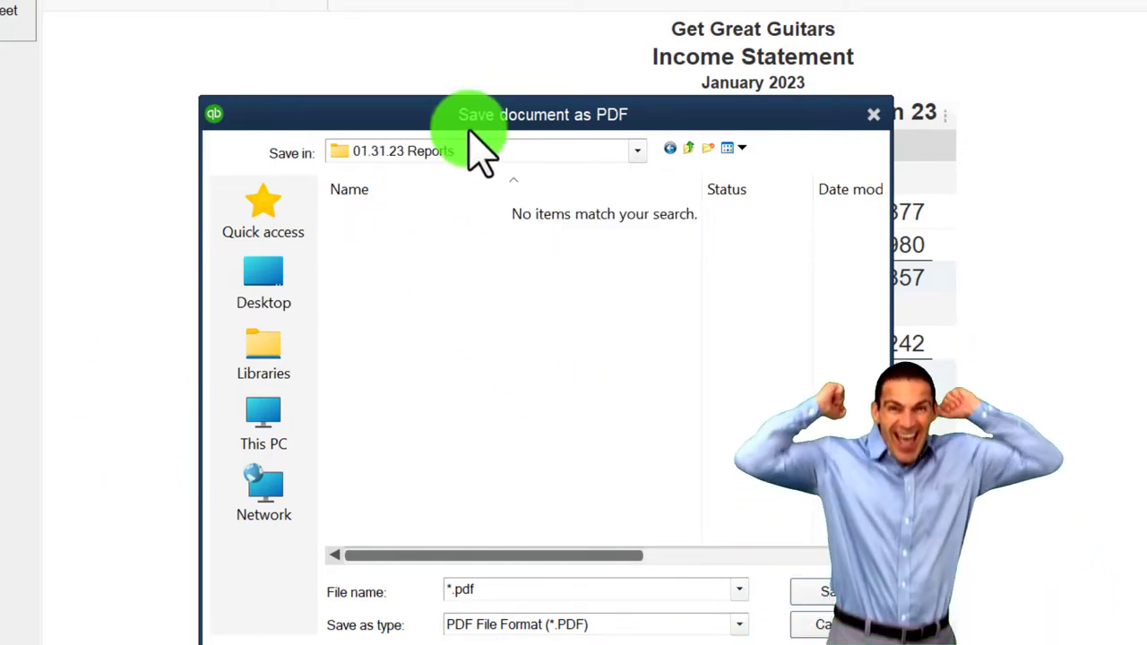
Name the PDF file 2 Income Statement 01.31.23 and save it in the 01.31.23 Reports folder.
double_click(456, 589)
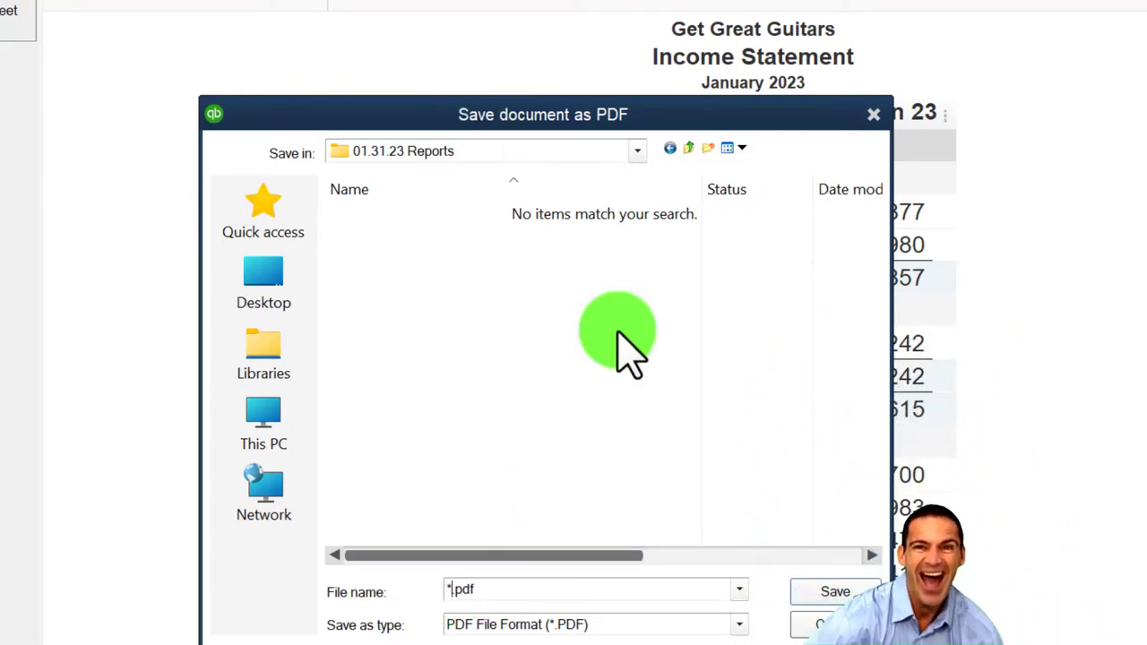
type("Income S")
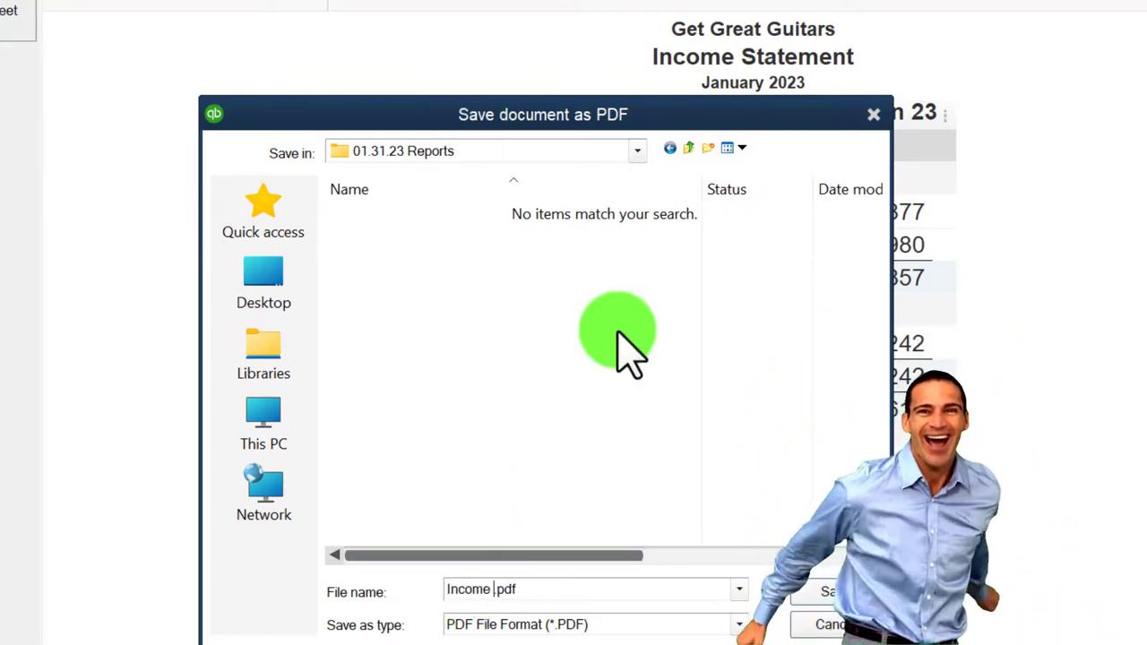
type("tatement ")
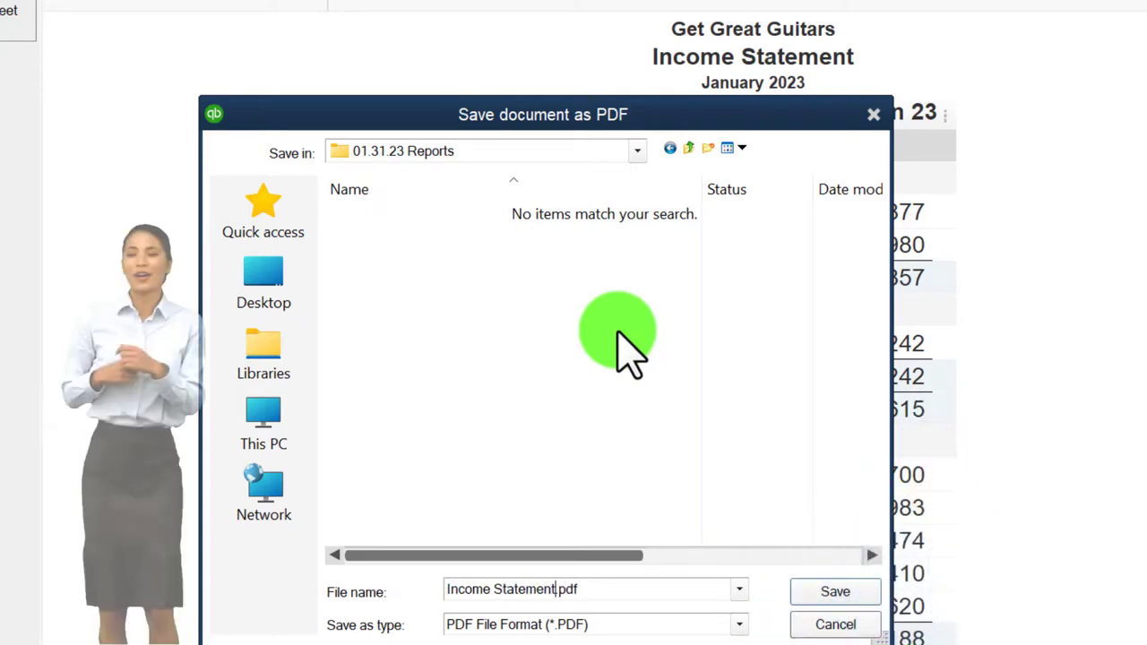
type("01.")
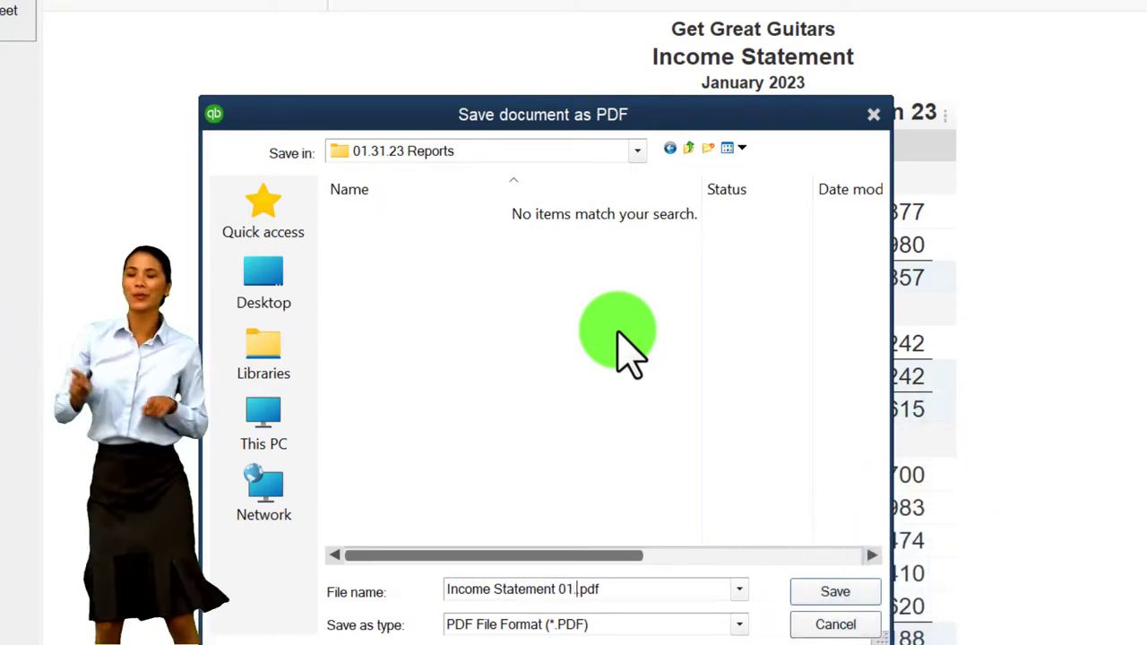
type("31.23.")
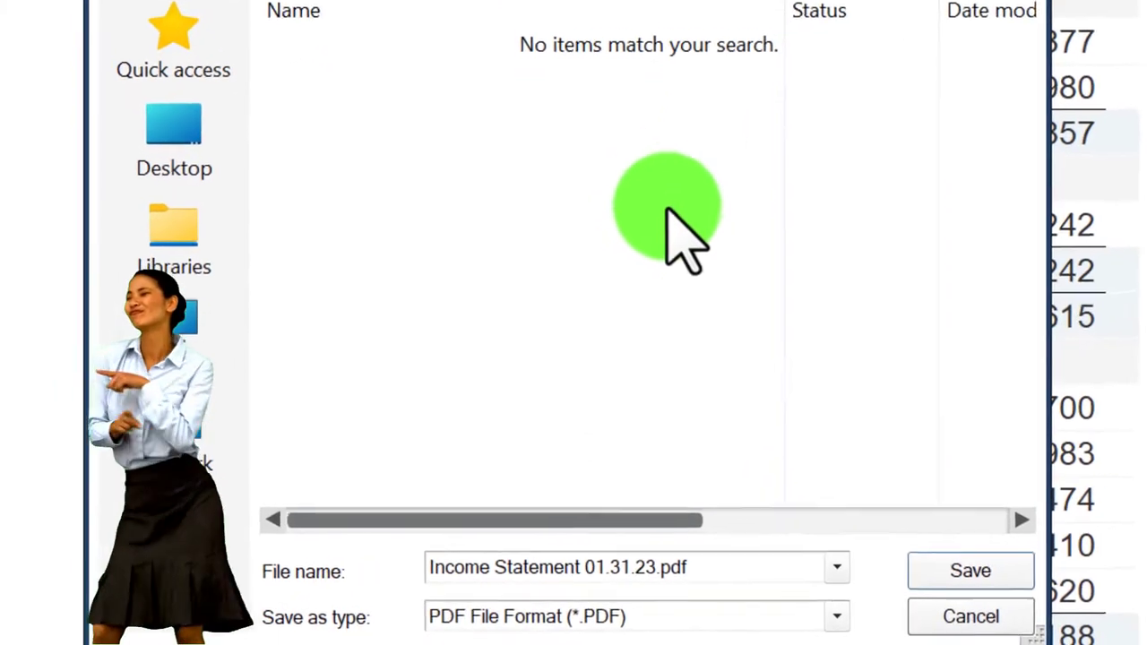
key("Home")
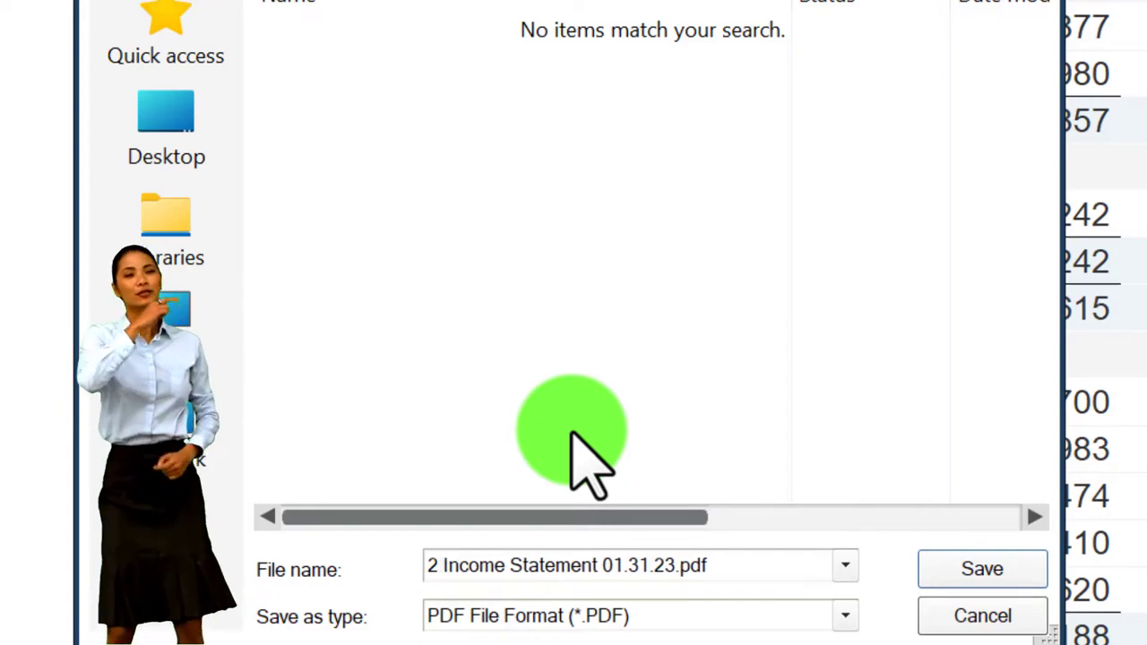
left_click(955, 572)
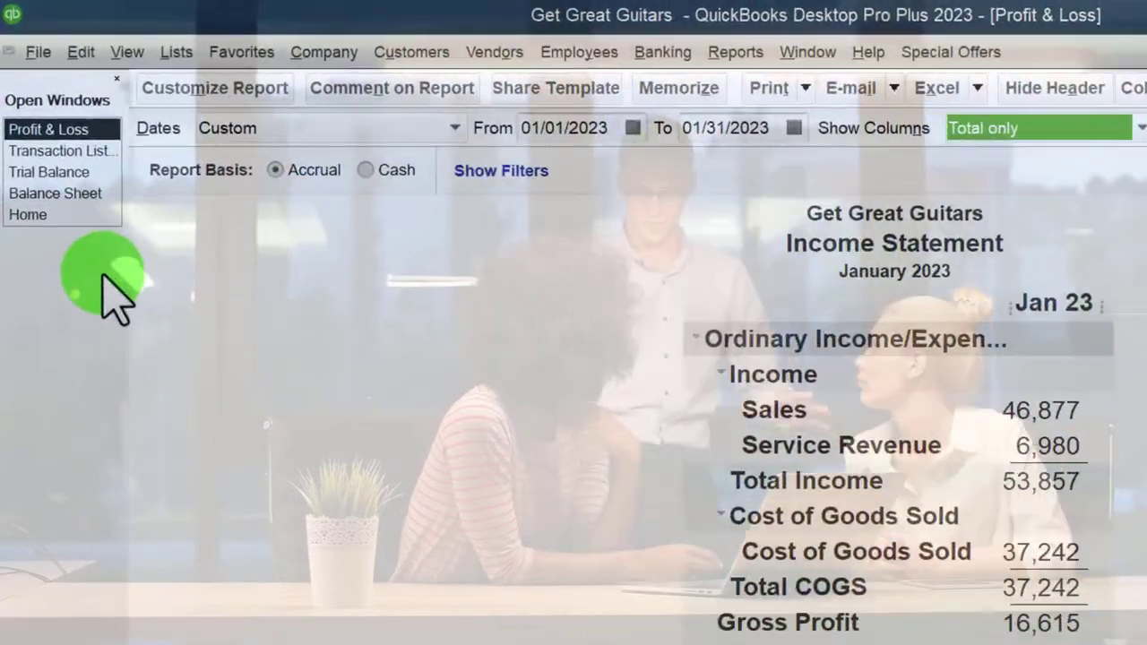
Switch to the Balance Sheet report and customize its date range to run from 12/01/2022 to 01/31/2023.
left_click(81, 215)
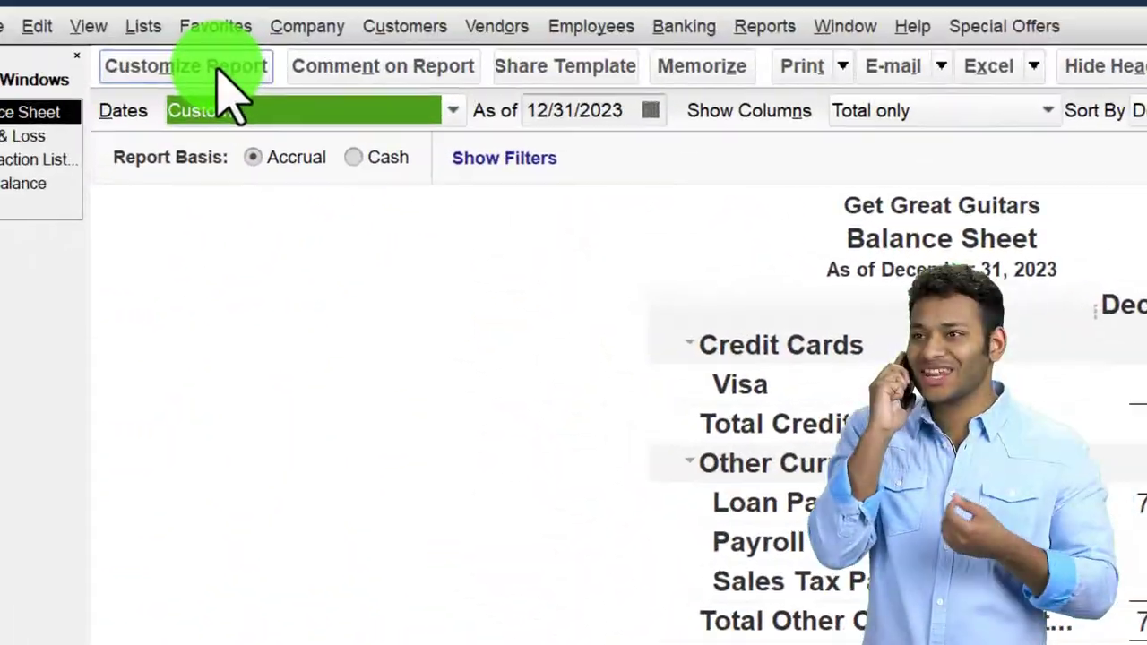
left_click(218, 70)
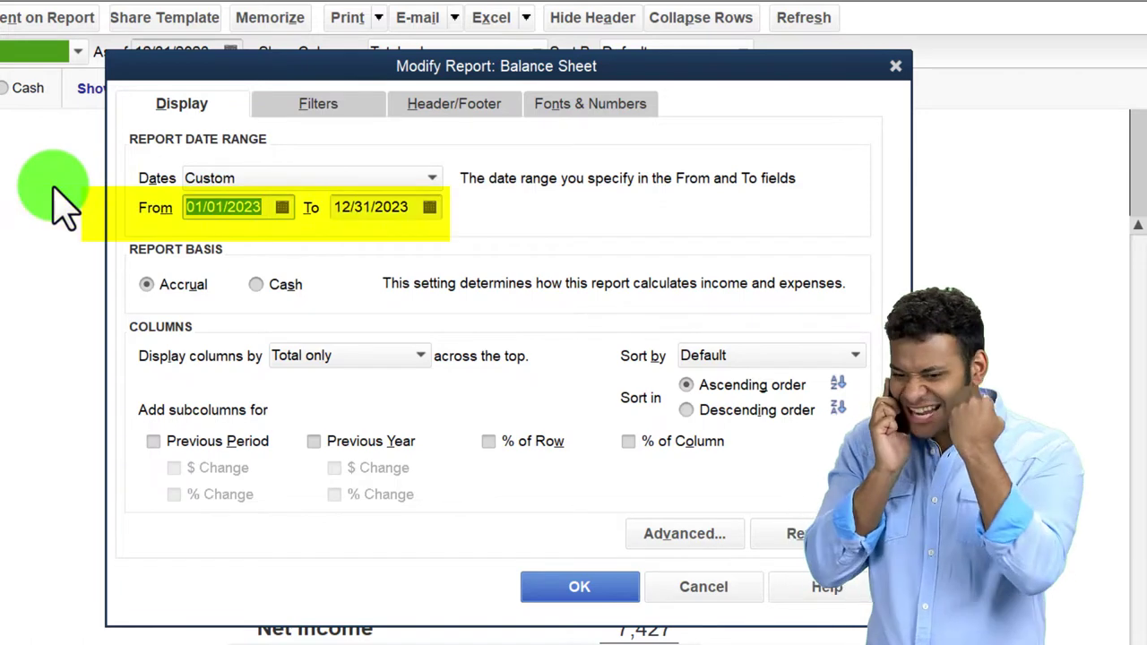
type("010123")
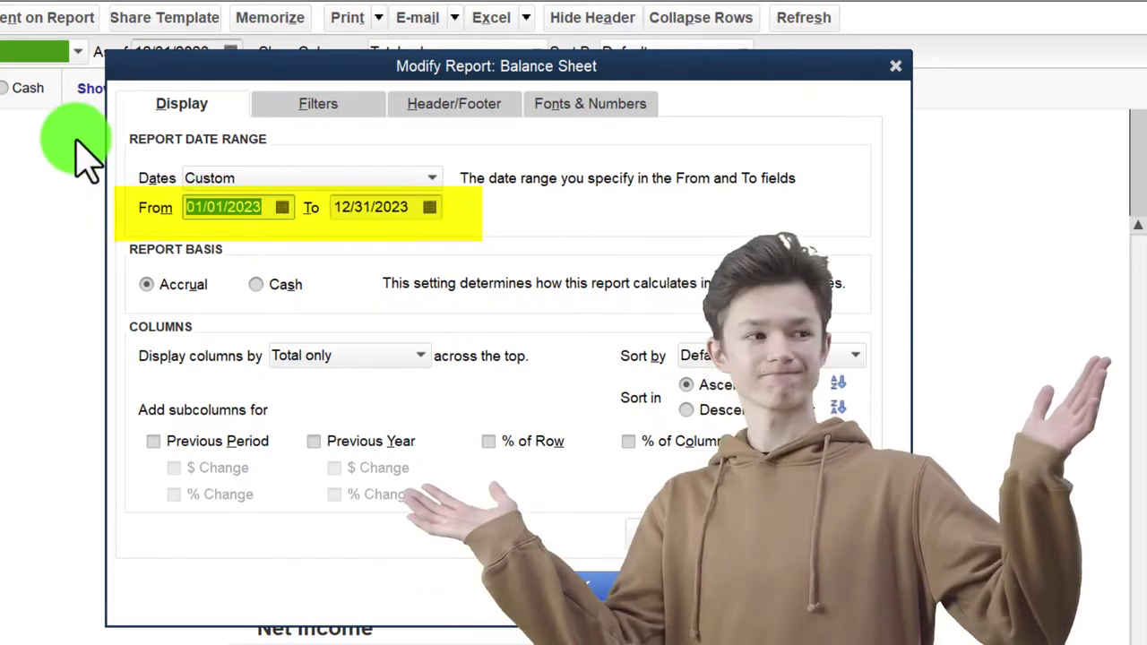
type("120122")
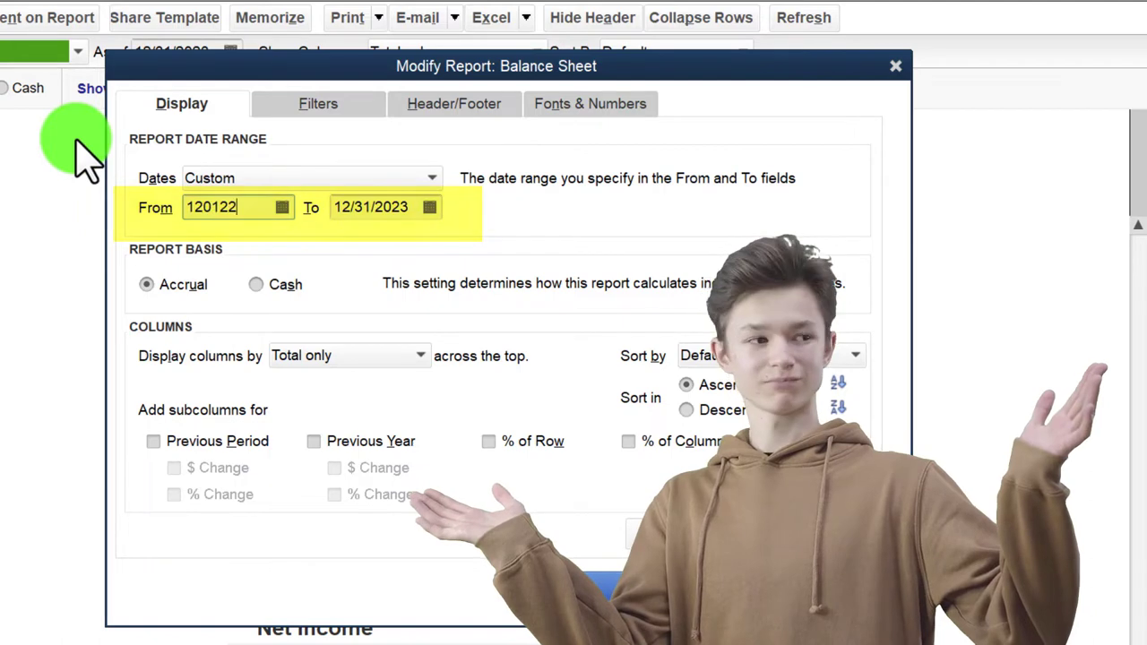
key("Tab")
type("01")
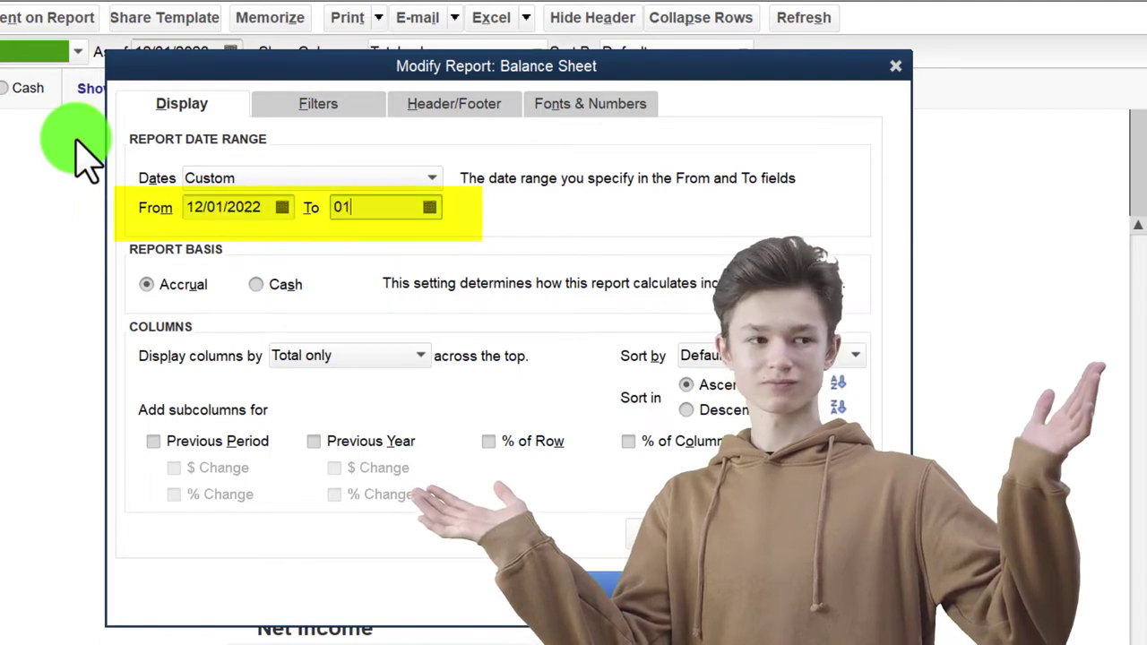
type("3123")
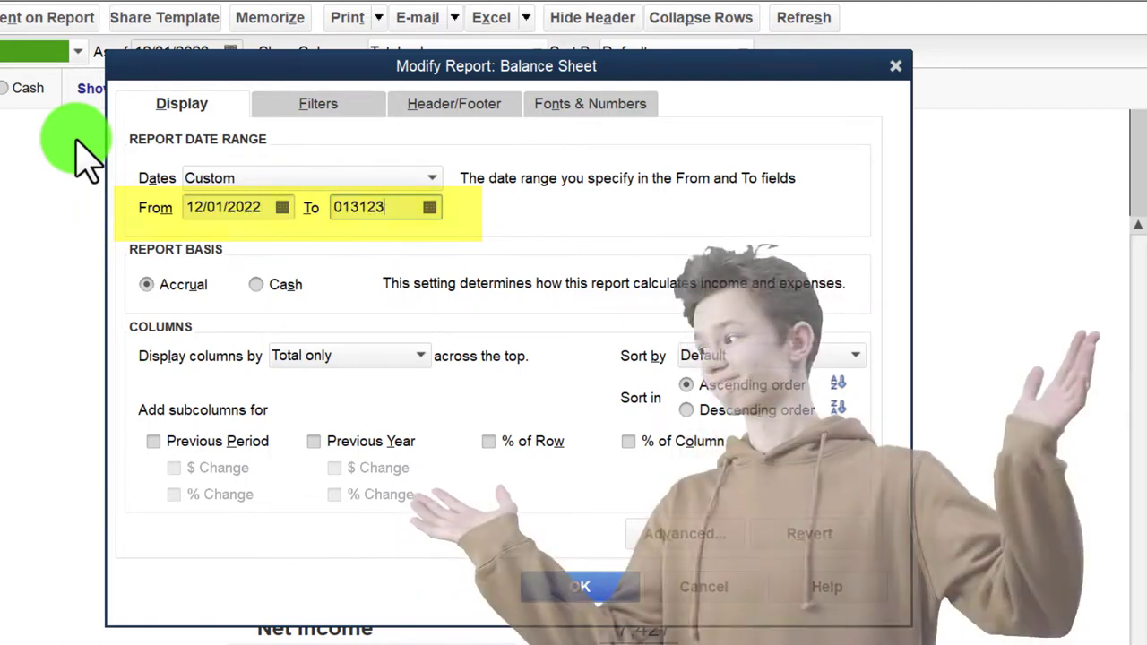
key("Tab")
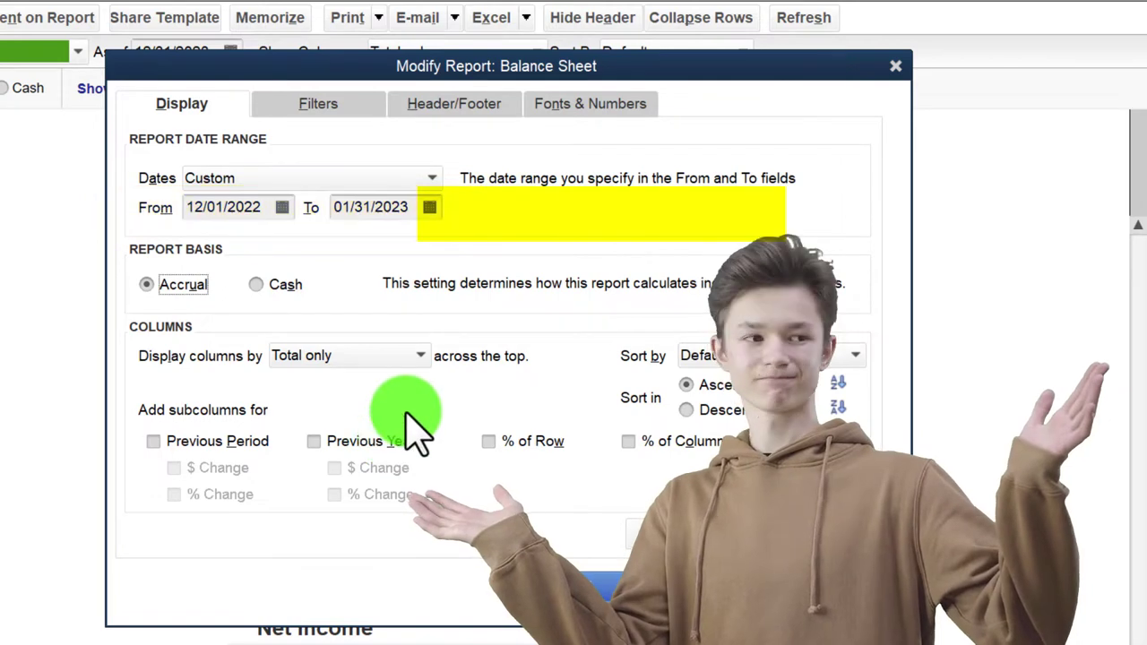
Display the Balance Sheet columns by Month and apply the report changes.
left_click(422, 355)
left_click(363, 526)
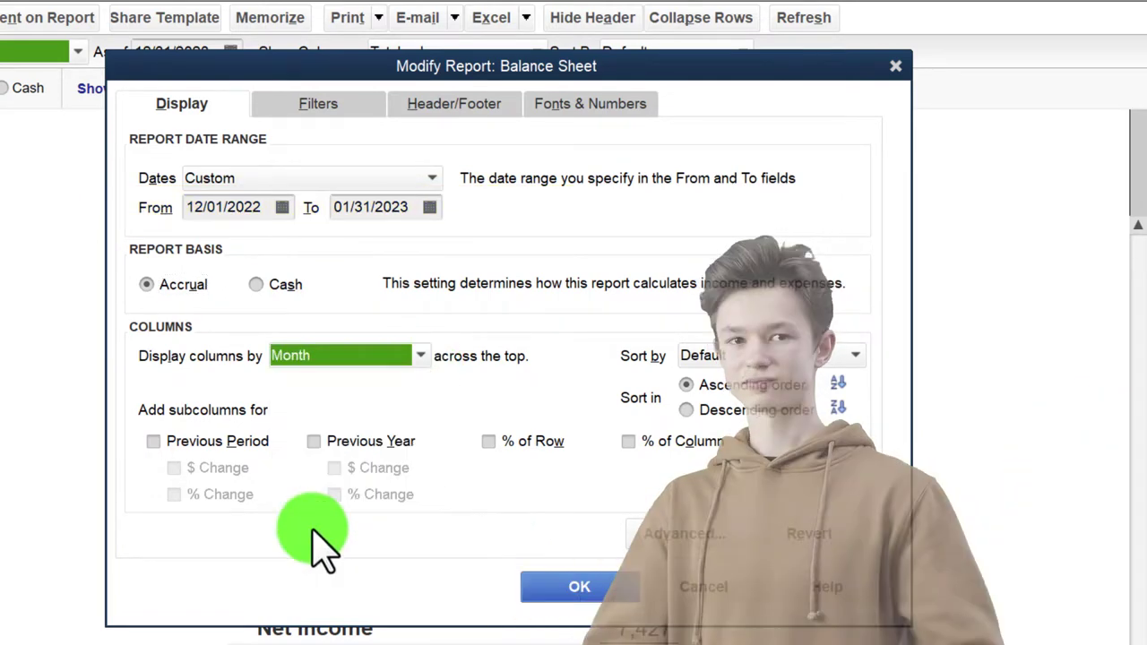
left_click(632, 592)
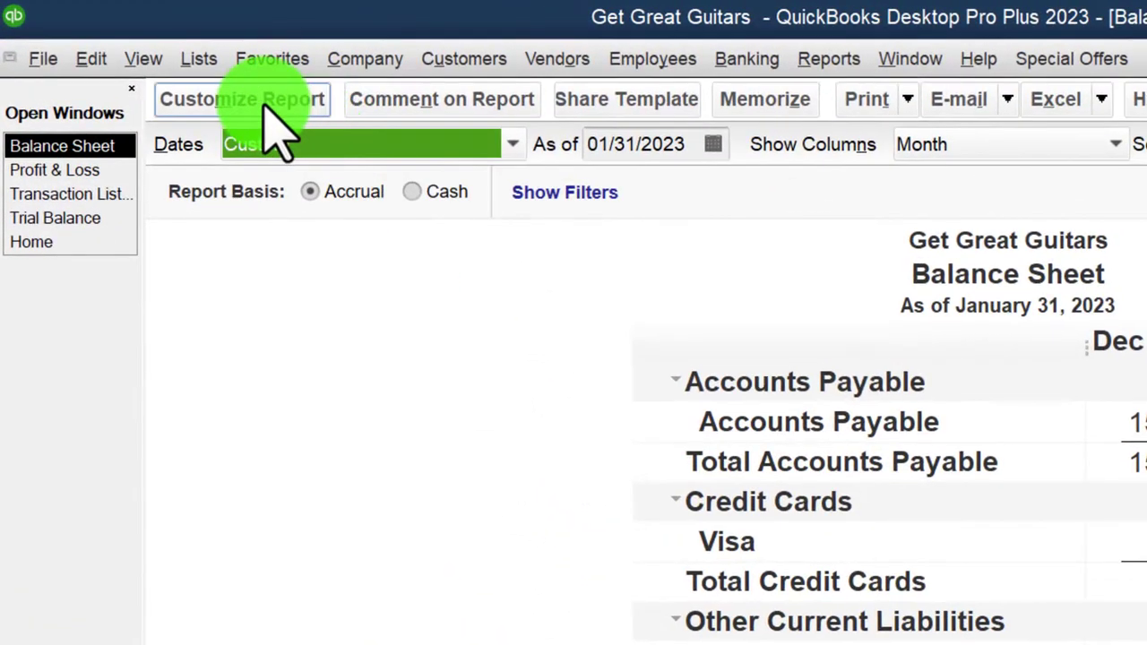
Customize the Balance Sheet from 01/01/2023 to 01/31/2023 with Total only columns, adding Previous Period subcolumns with $ Change and % Change.
left_click(267, 105)
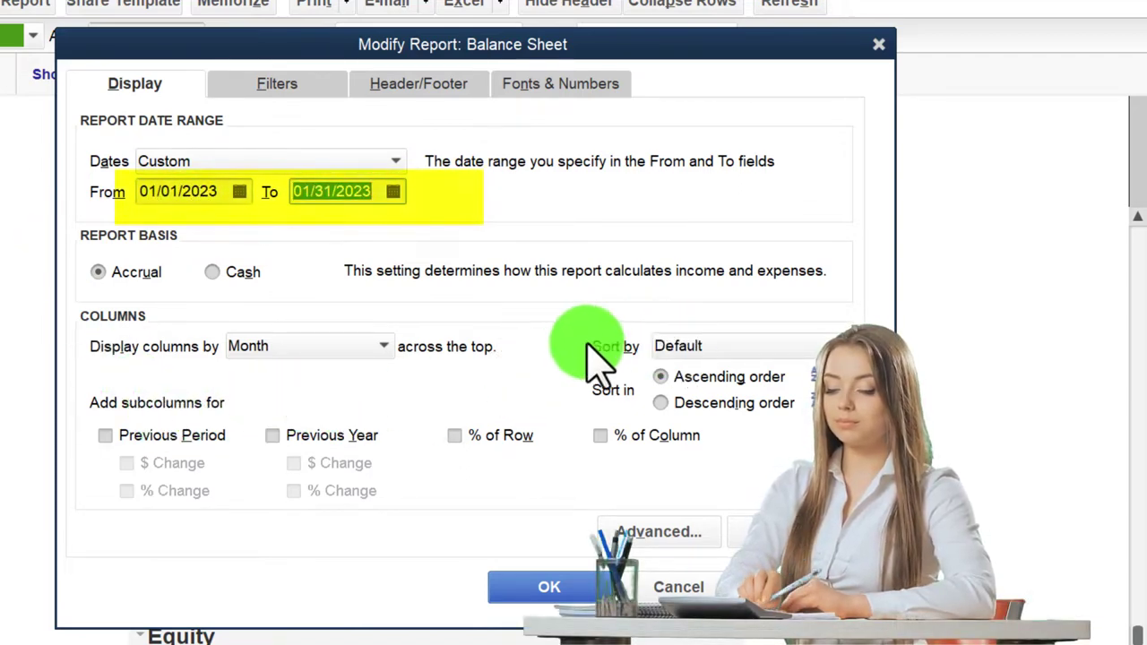
left_click(381, 346)
left_click(292, 373)
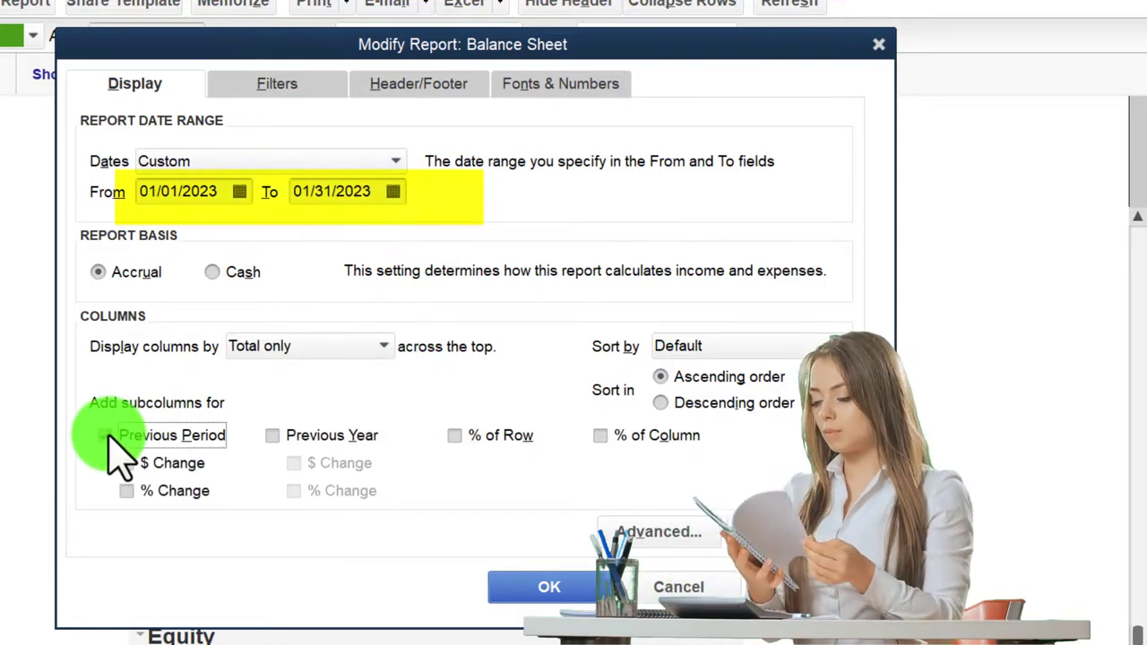
left_click(176, 202)
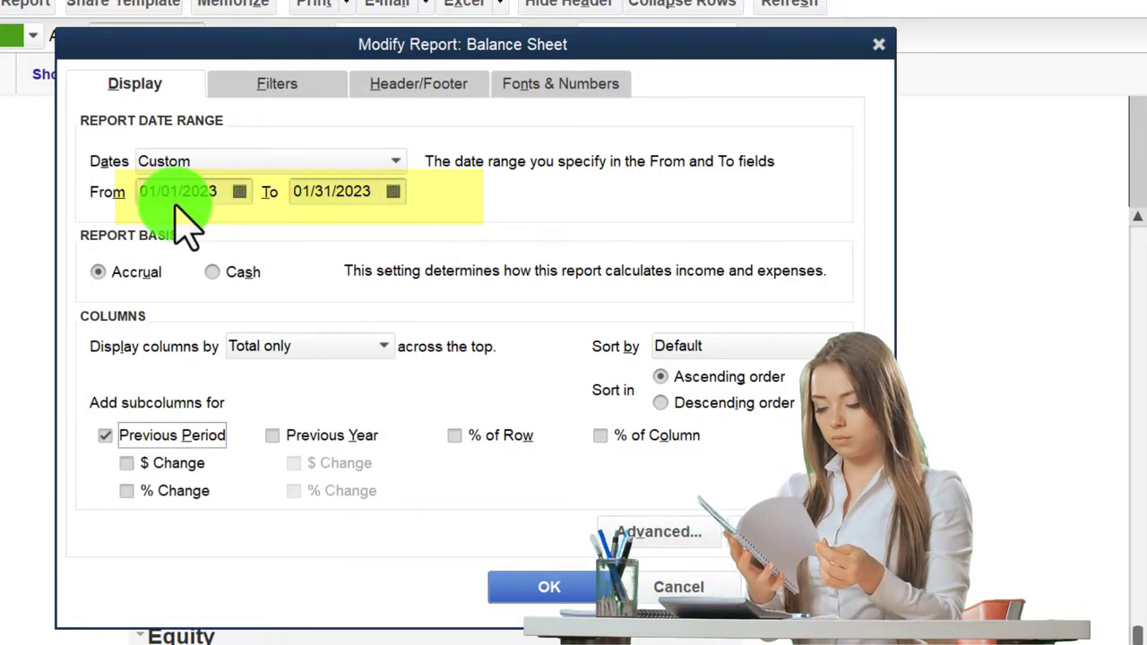
left_click(129, 465)
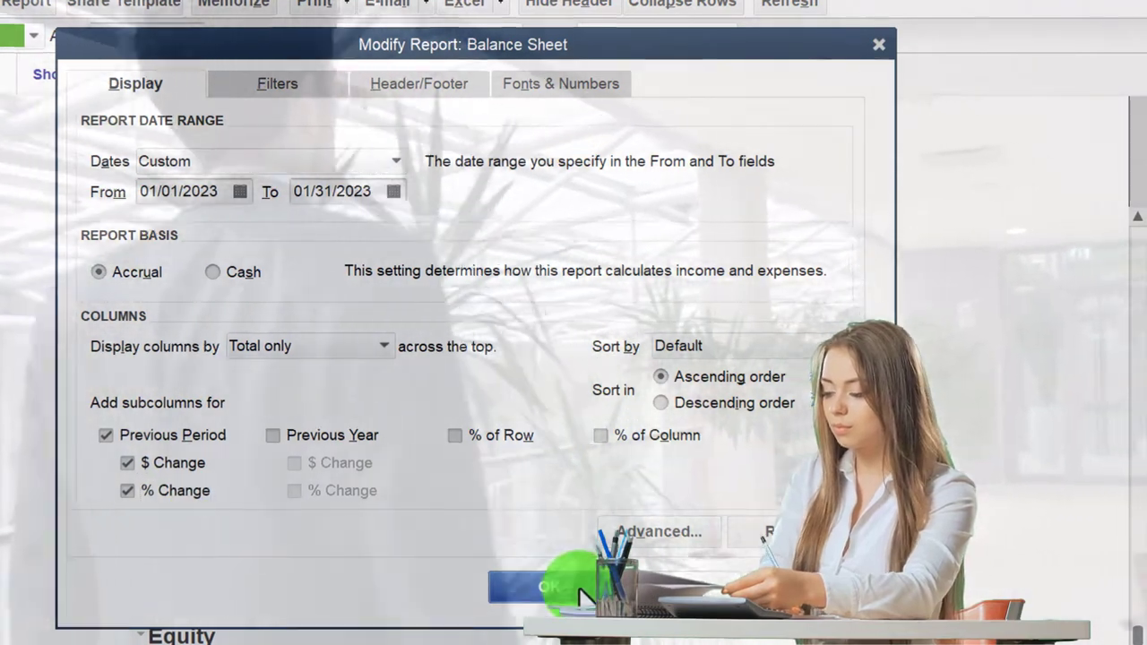
left_click(549, 584)
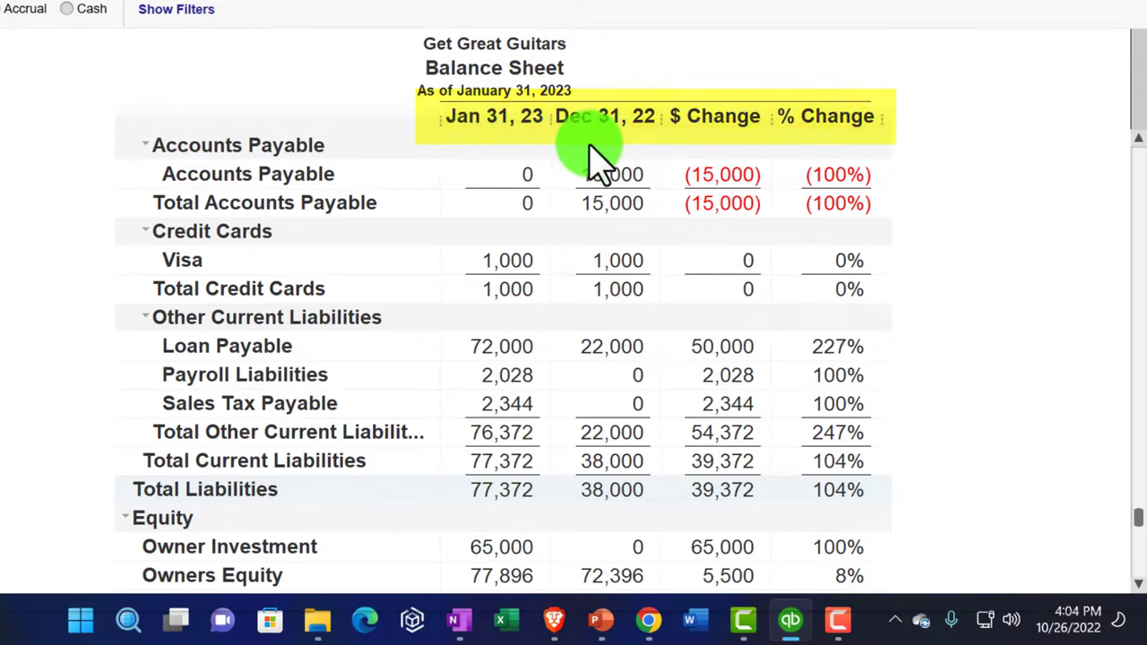
Change the report title in the Balance Sheet header to Balance Sheet Comparative.
scroll(606, 161, "down", 1)
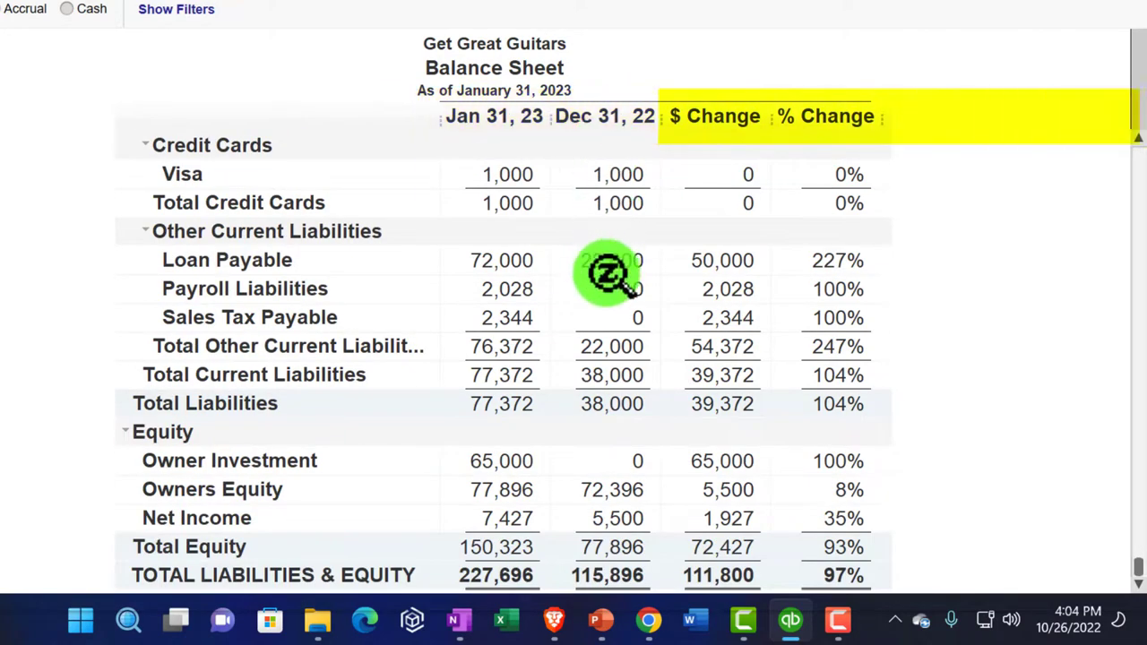
scroll(607, 269, "up", 3)
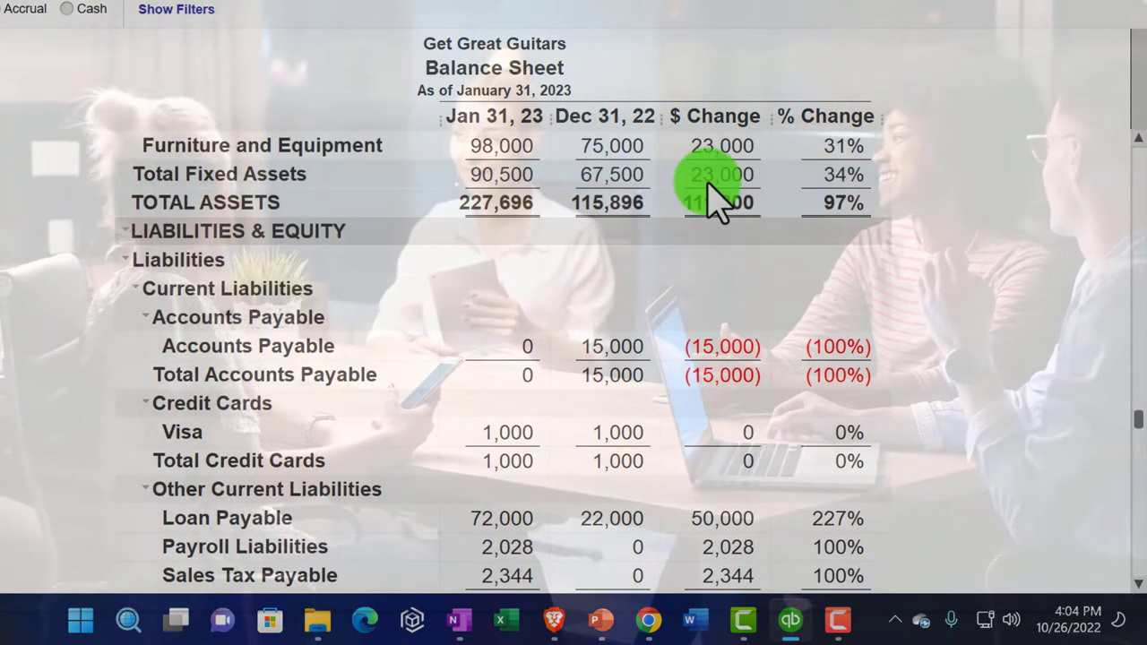
scroll(842, 208, "up", 5)
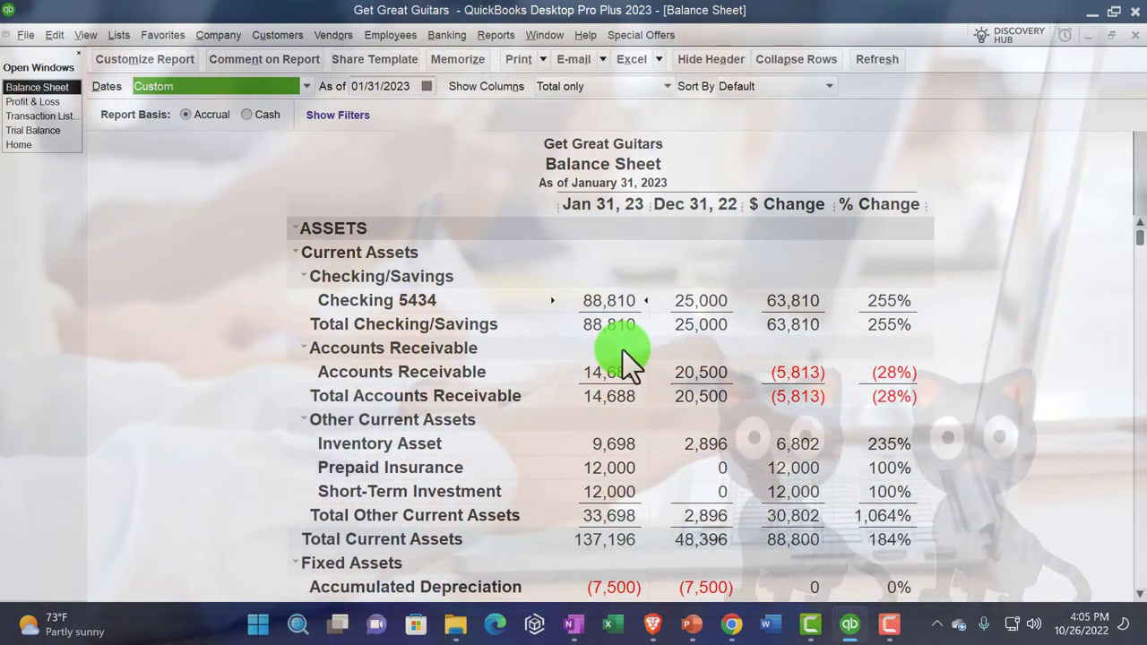
left_click(145, 60)
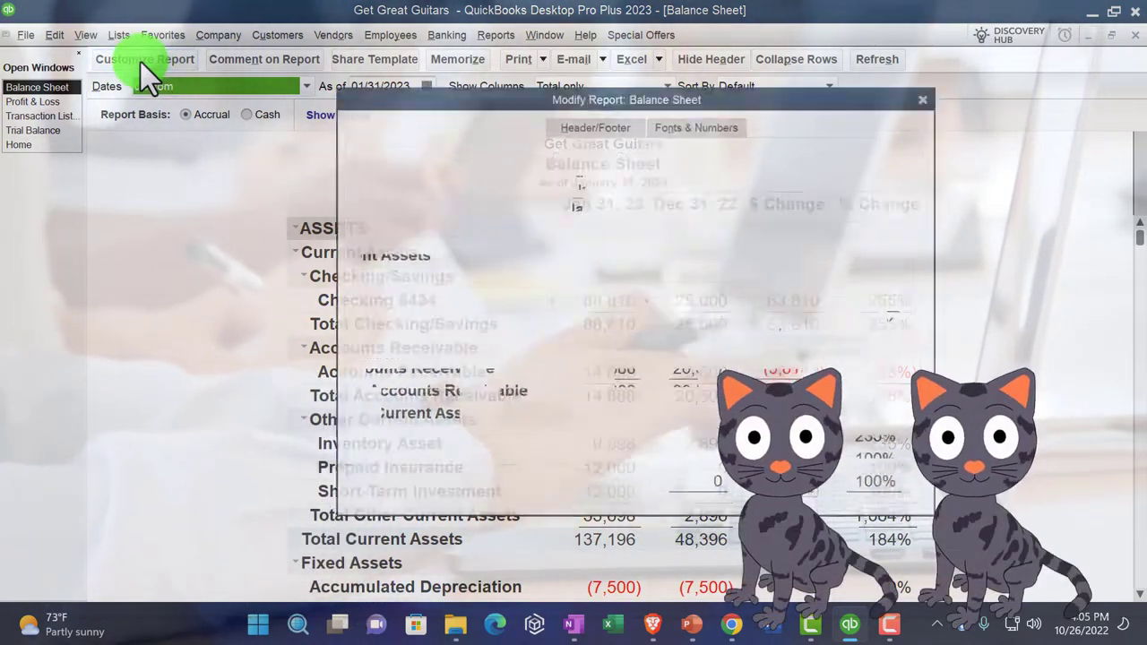
left_click(584, 123)
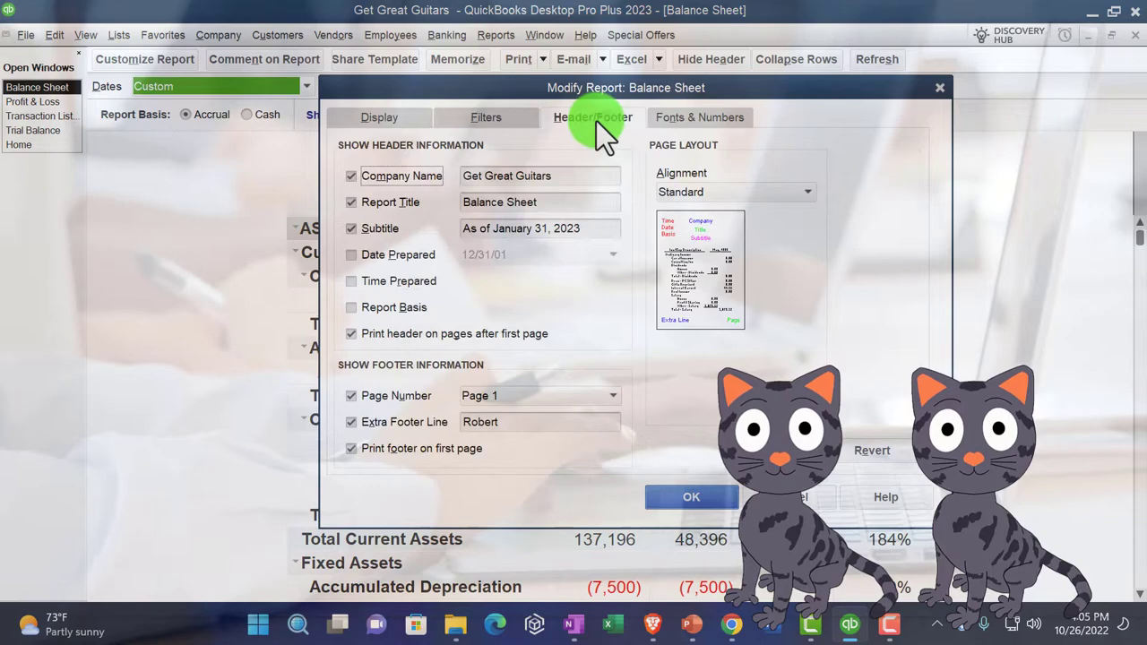
left_click(563, 207)
type("Compara")
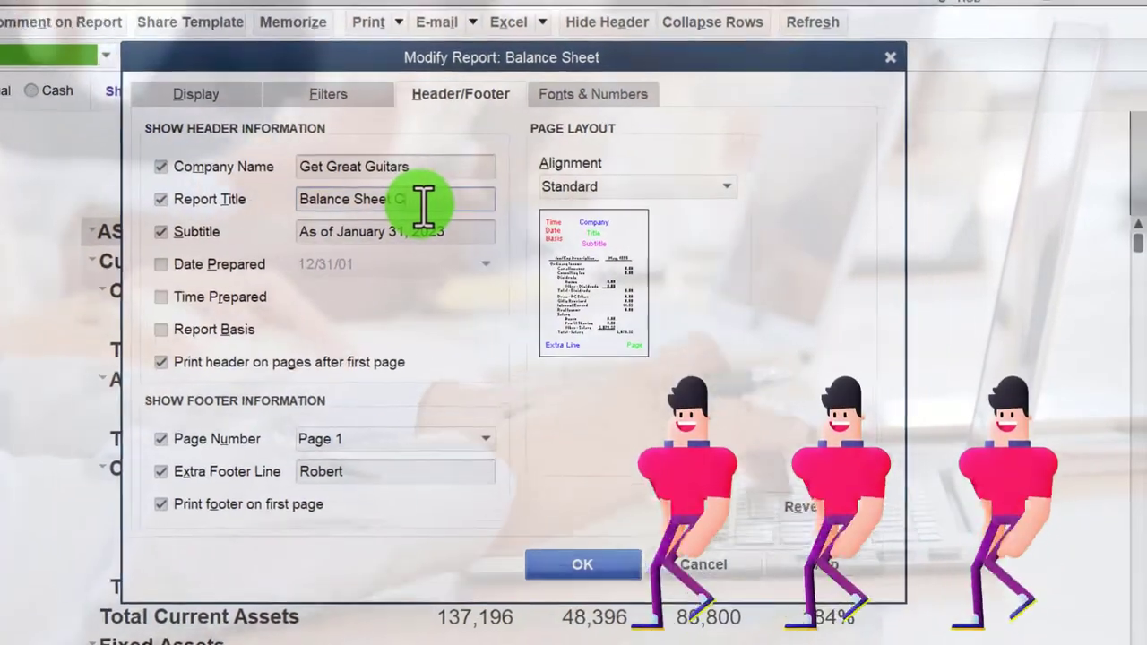
type("tive")
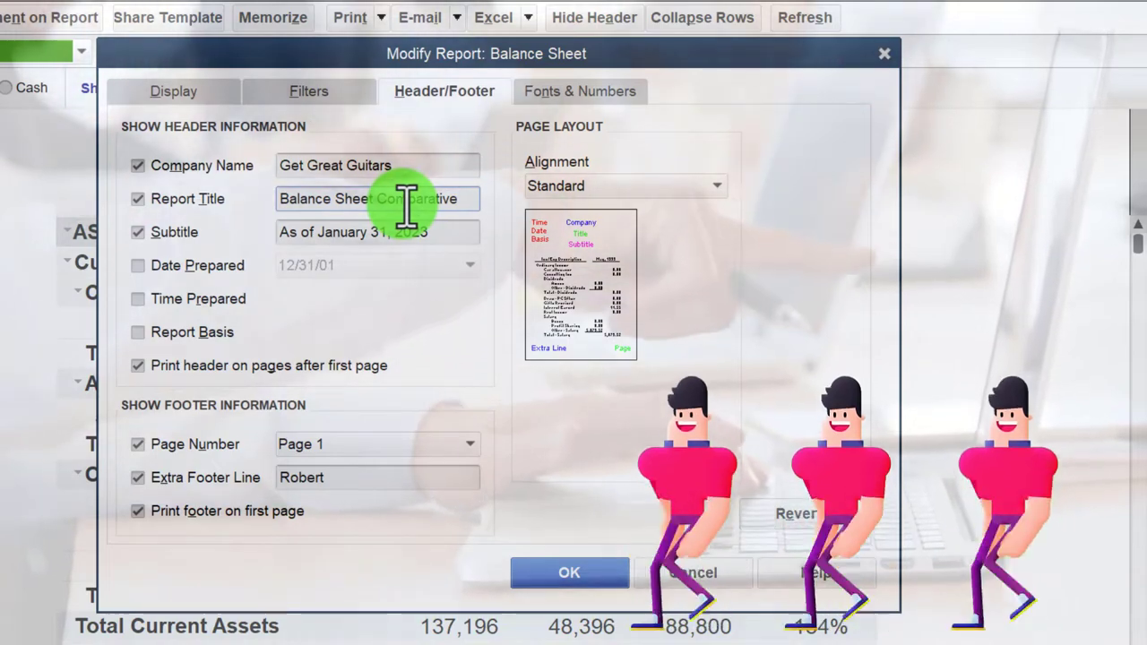
left_click(568, 574)
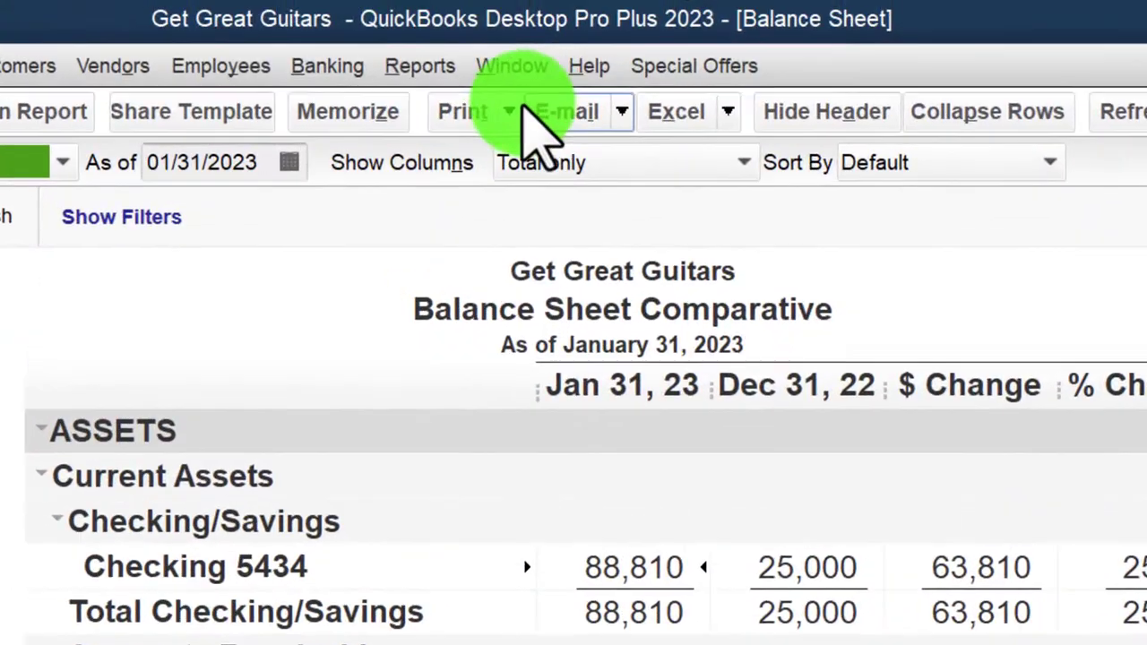
Save the comparative balance sheet as a PDF named 1 Balance Sheet Comparative in the 01.31.23 Reports folder.
left_click(381, 16)
left_click(520, 184)
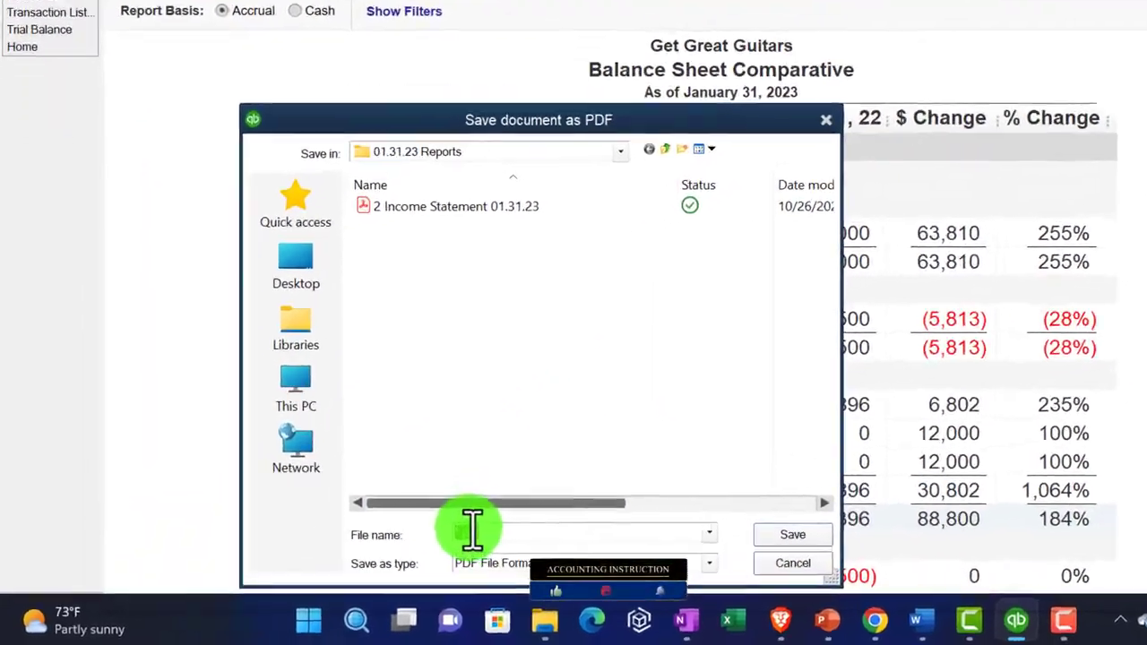
left_click(379, 570)
key("BackSpace")
key("BackSpace")
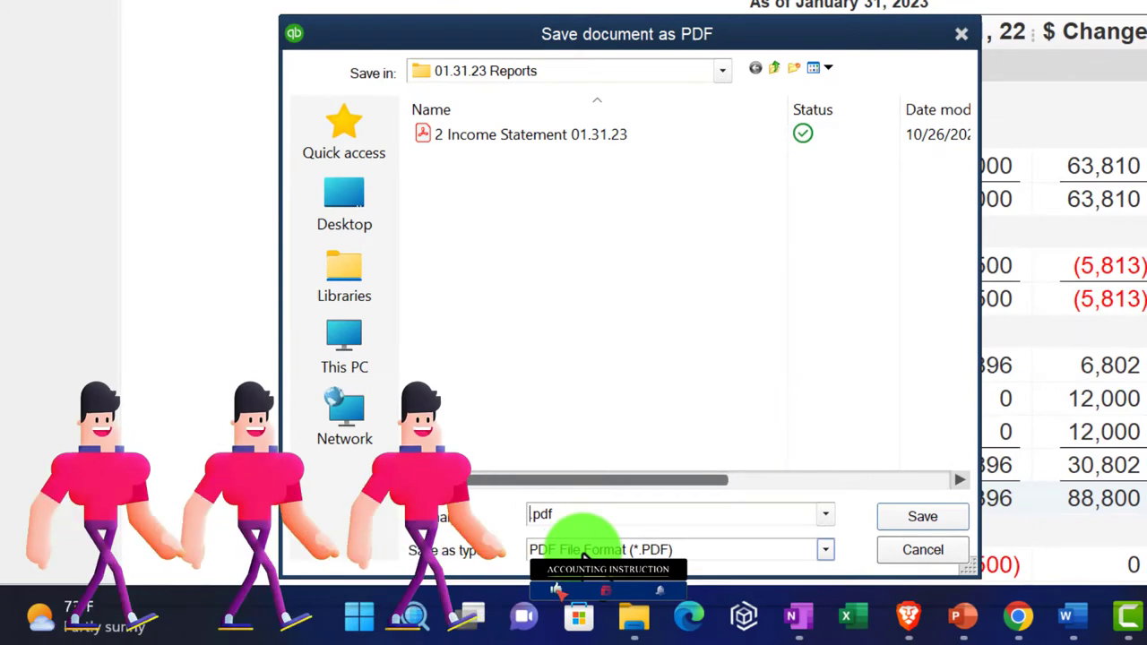
type("1.")
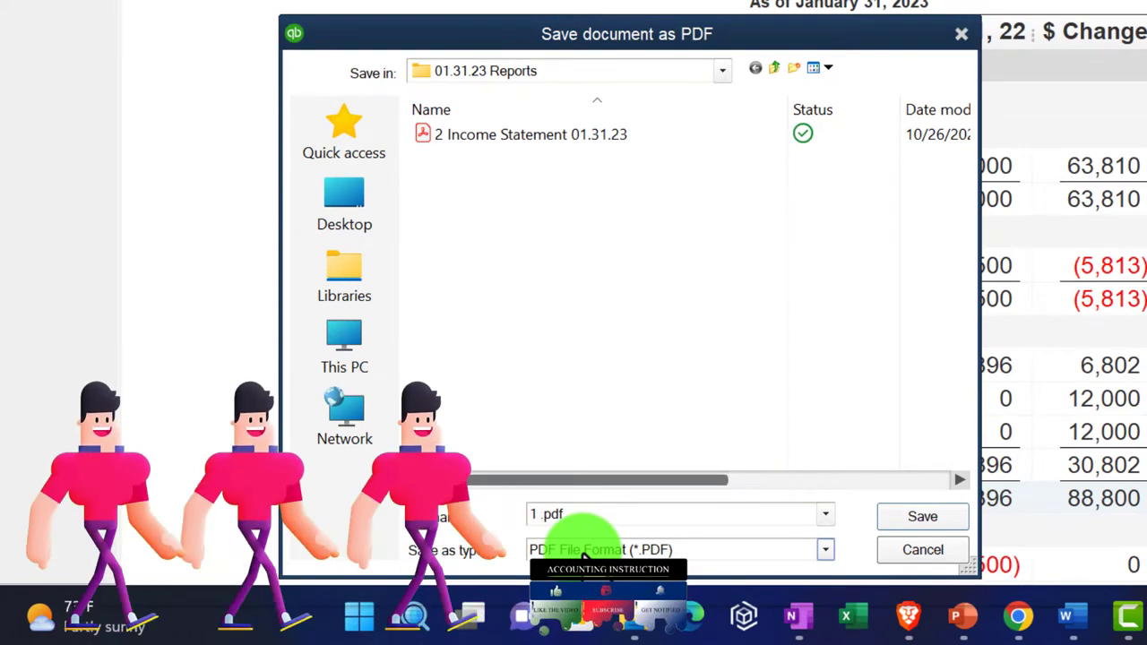
type(" Balance Sheet Comparative")
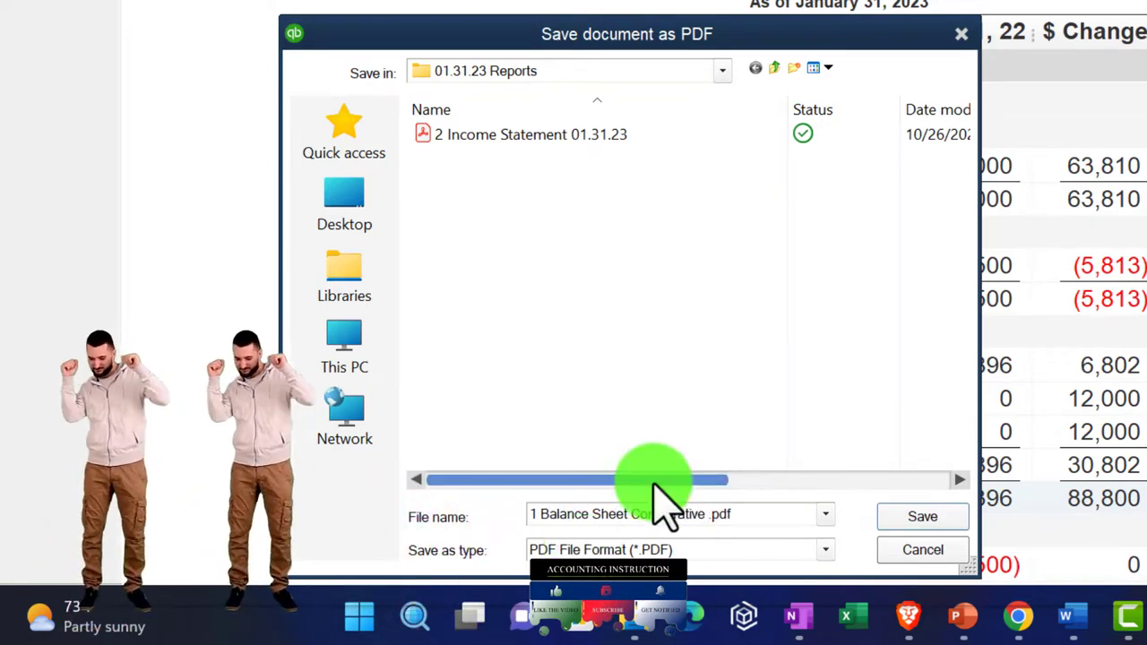
left_click(932, 520)
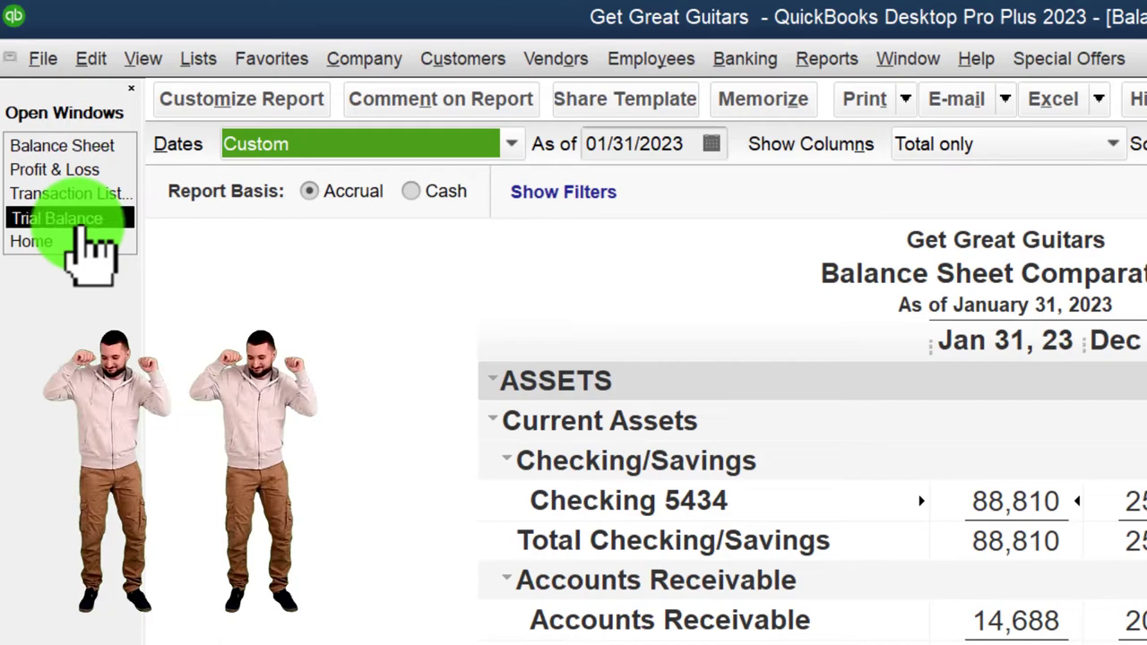
Set the Trial Balance report's date range from 01/01/2023 to 01/31/2023.
left_click(81, 222)
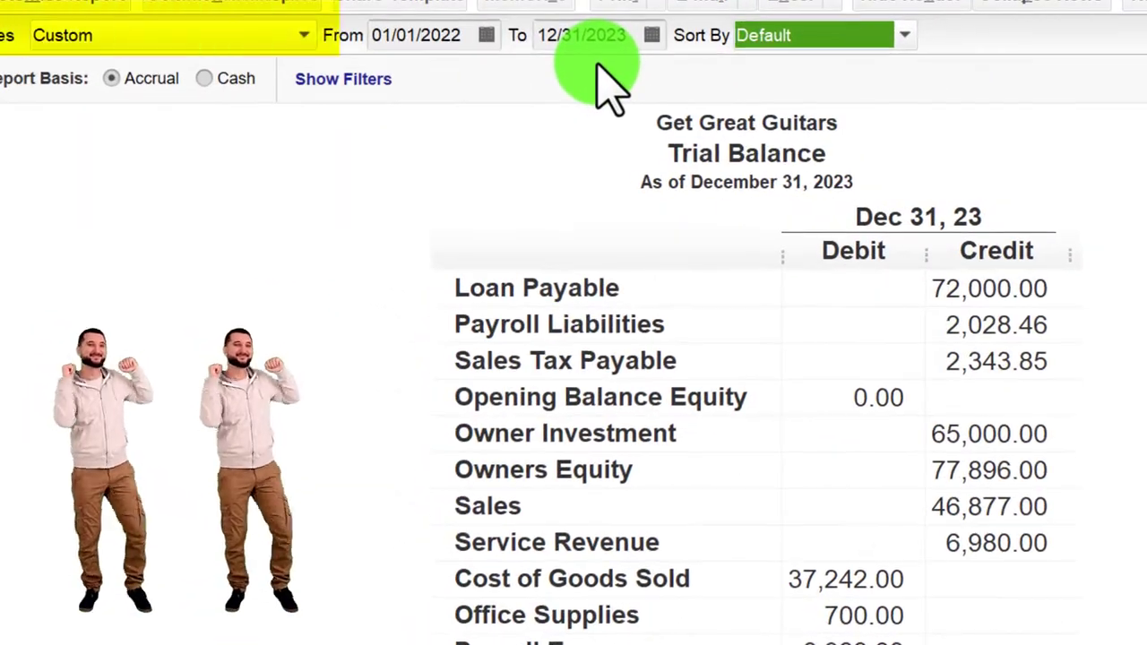
left_click_drag(634, 36, 525, 33)
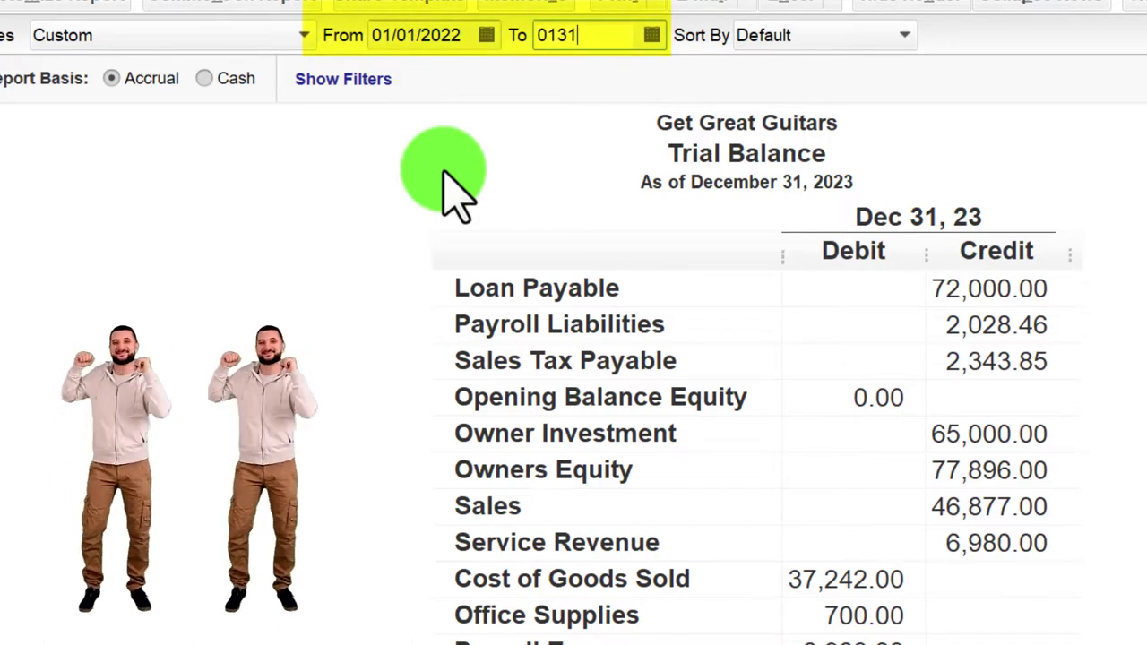
key("Tab")
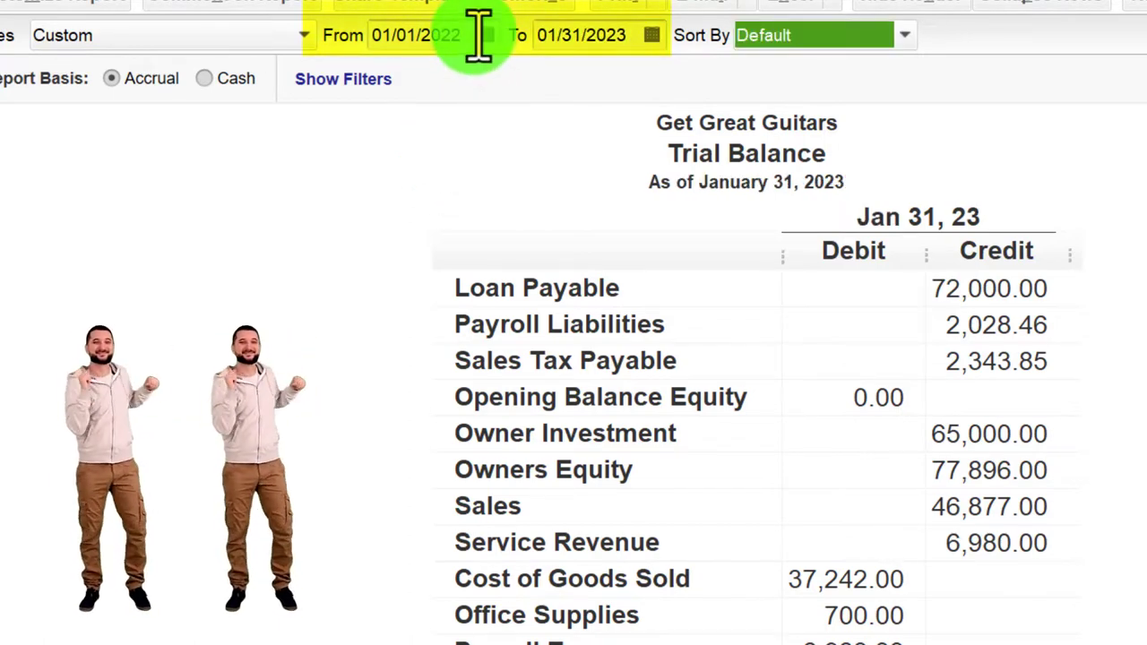
left_click_drag(478, 36, 371, 36)
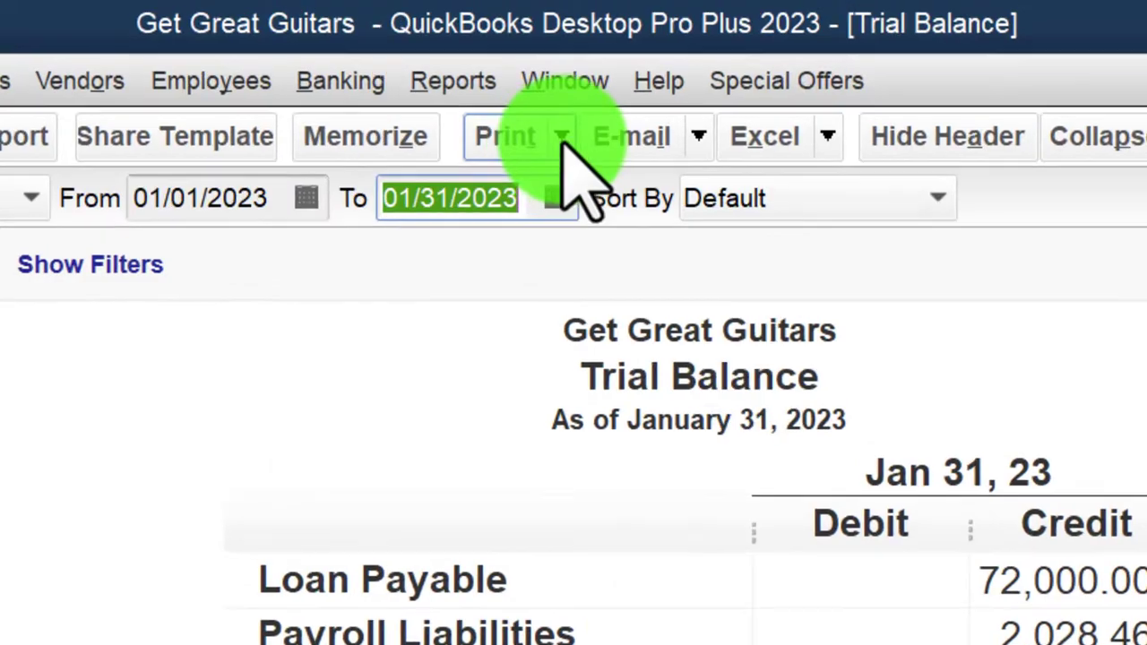
left_click(562, 137)
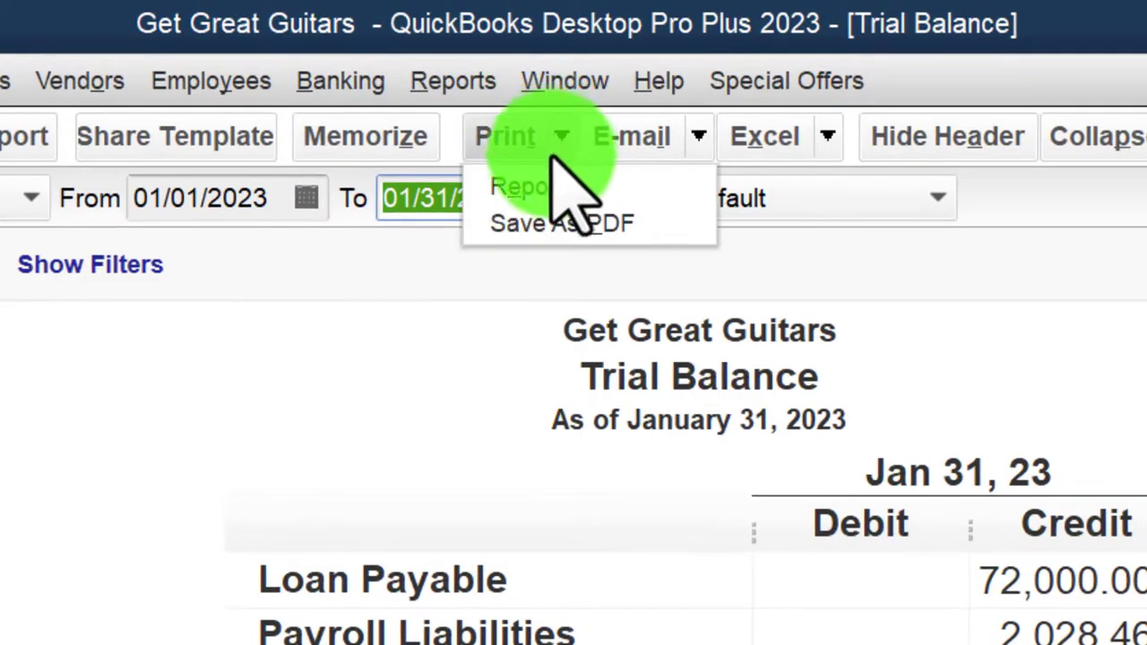
left_click(554, 187)
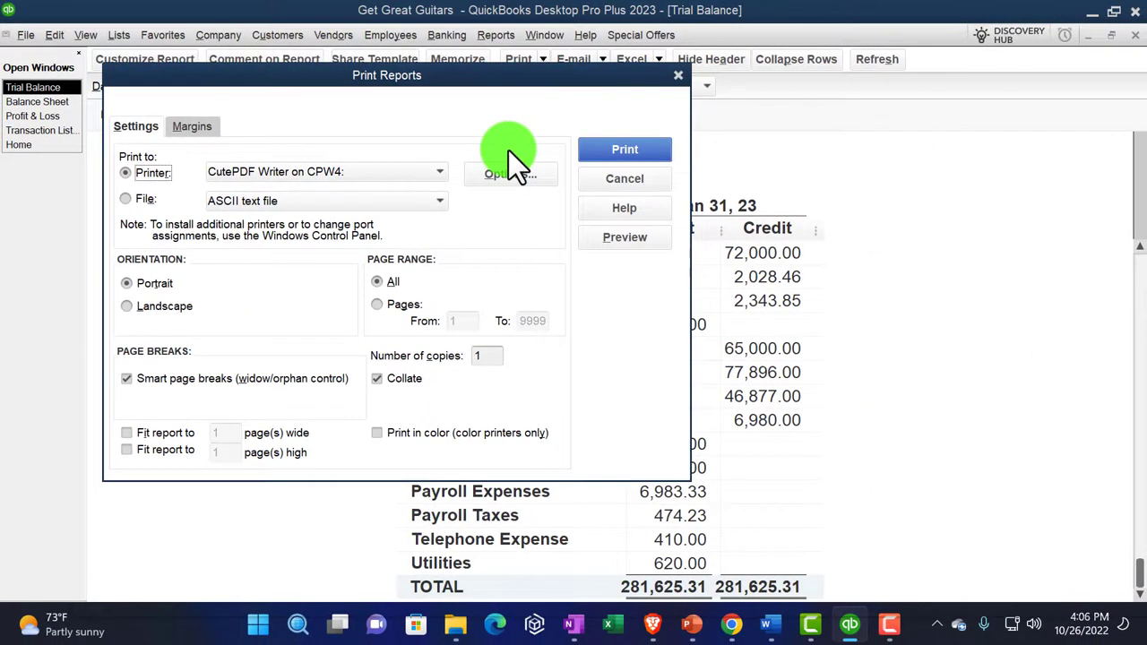
left_click(676, 75)
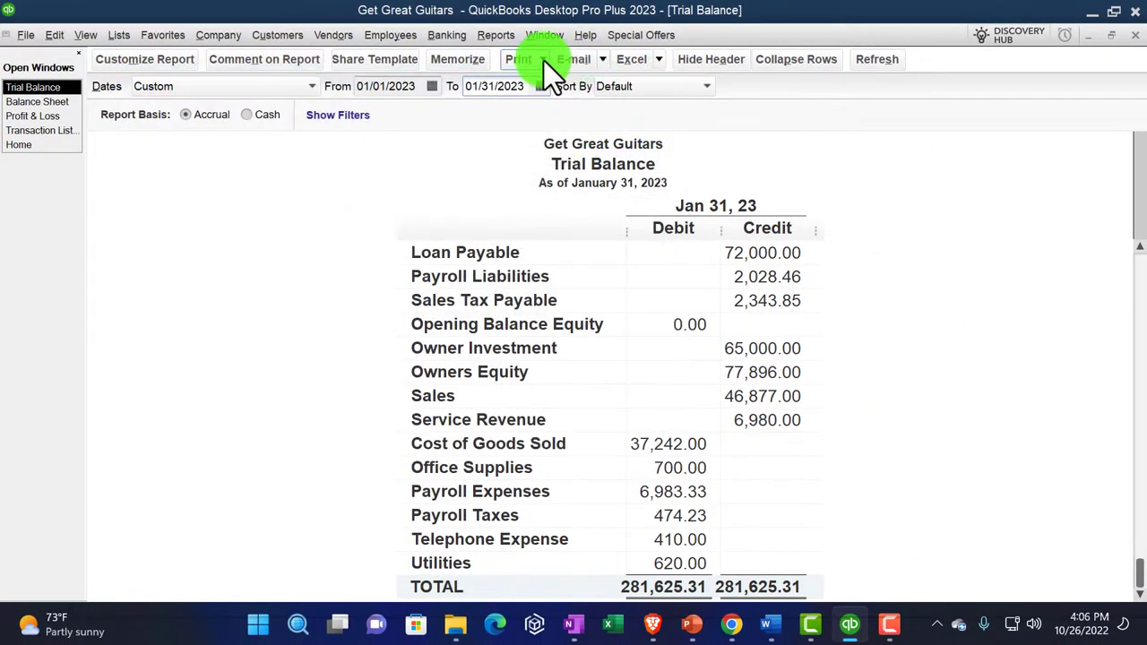
Save the Trial Balance as a PDF named 3 Trial Balance in the 01.31.23 Reports folder.
left_click(544, 60)
left_click(550, 92)
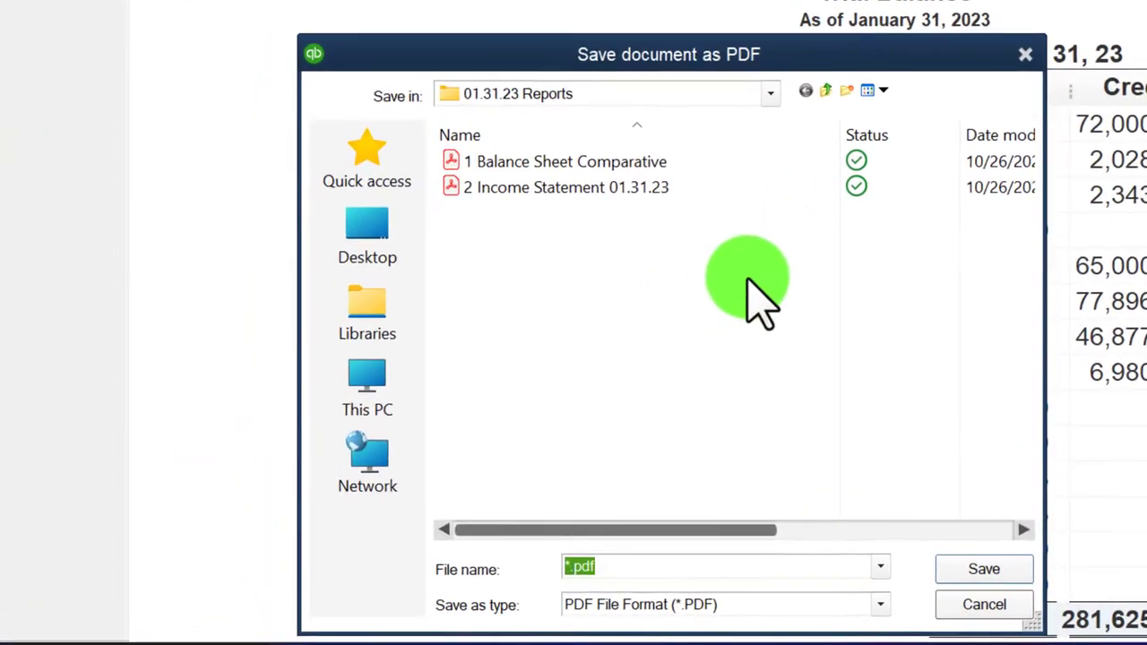
key("Home")
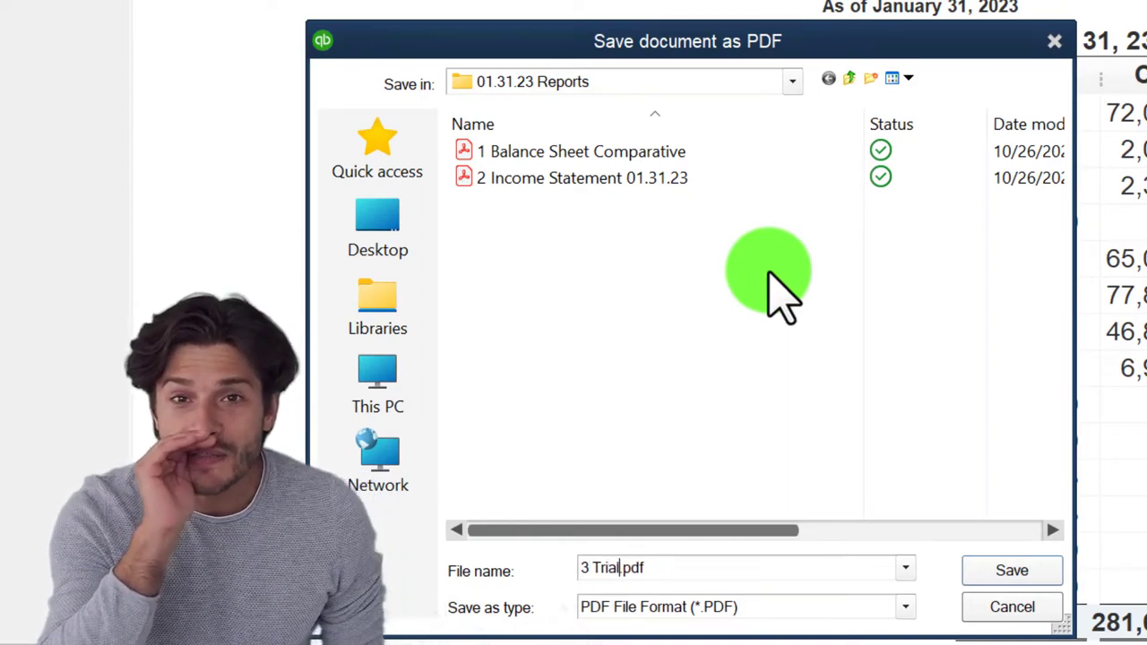
type("3 Trial Bala")
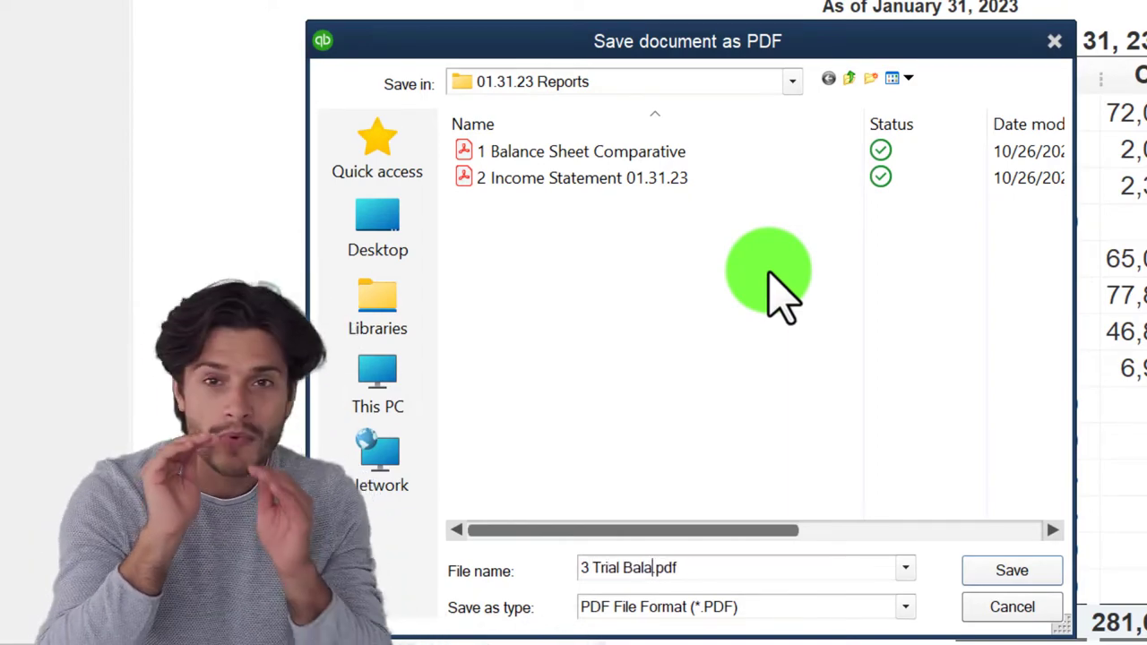
type("nce")
left_click(1017, 566)
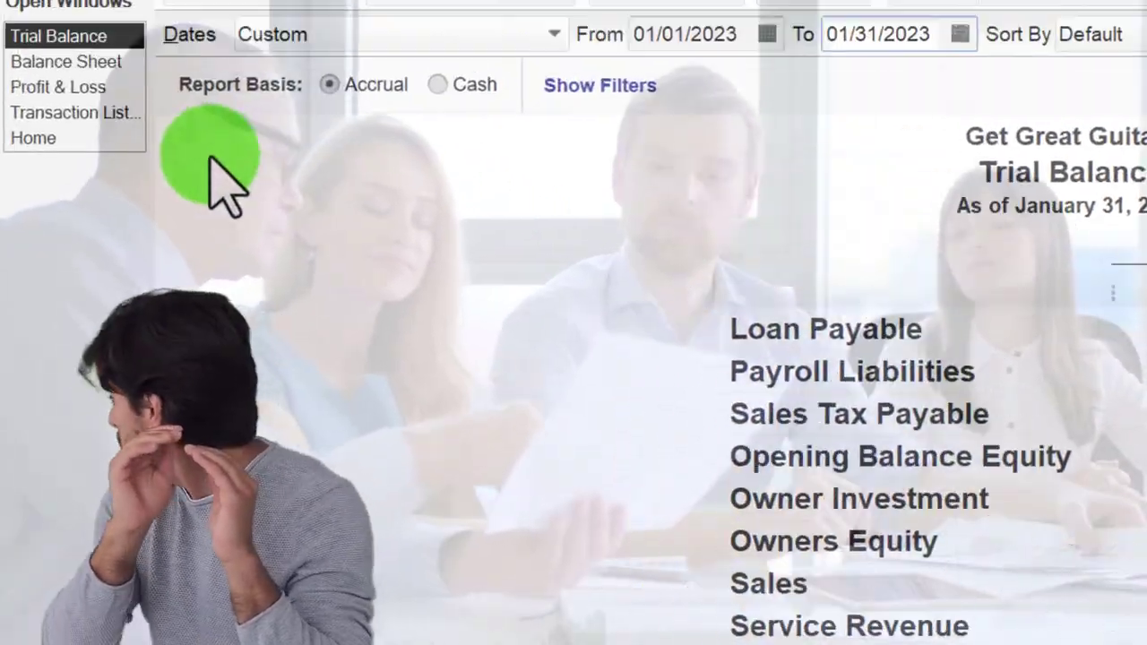
Switch to the open Transaction List by Date report.
left_click(130, 112)
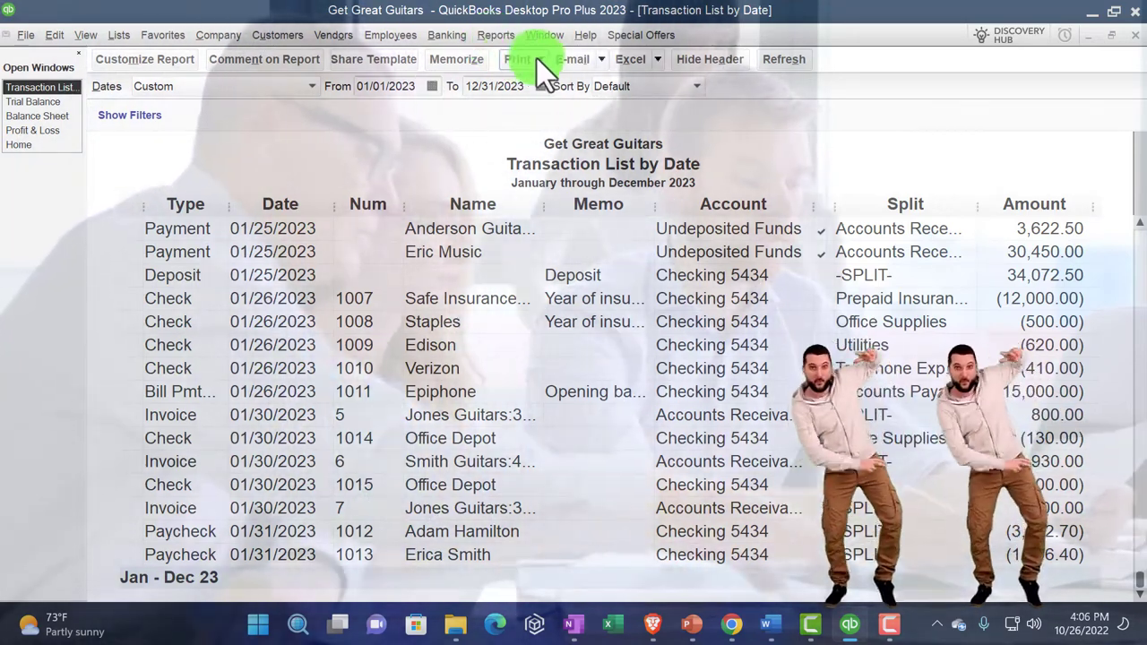
left_click(537, 59)
left_click(539, 81)
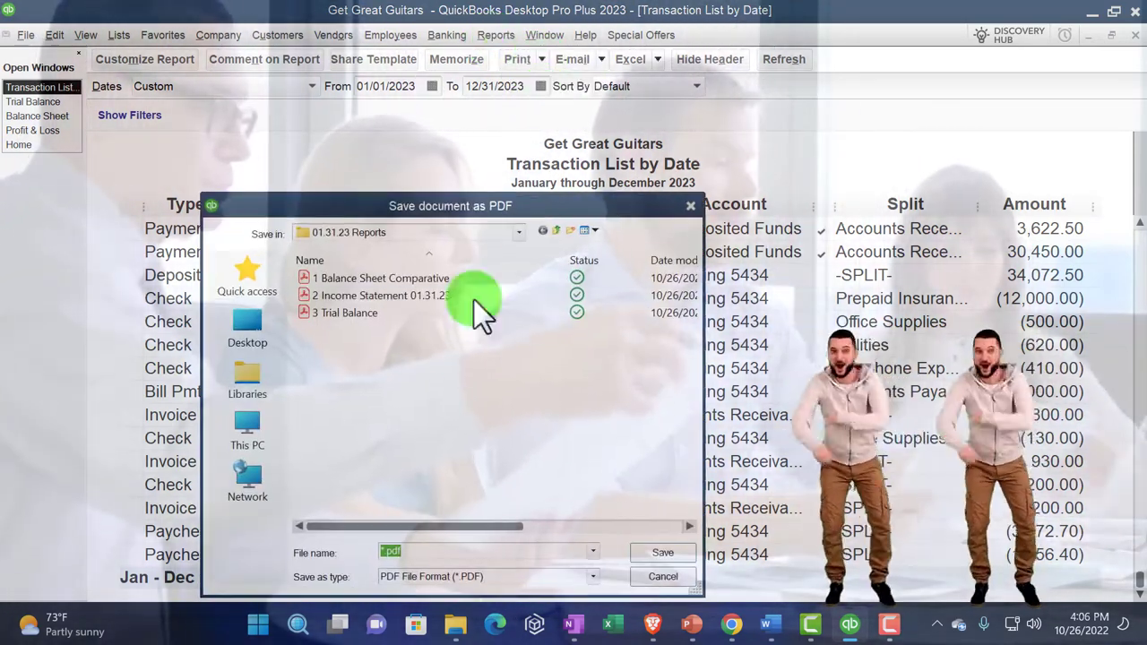
left_click(384, 551)
type("4 ")
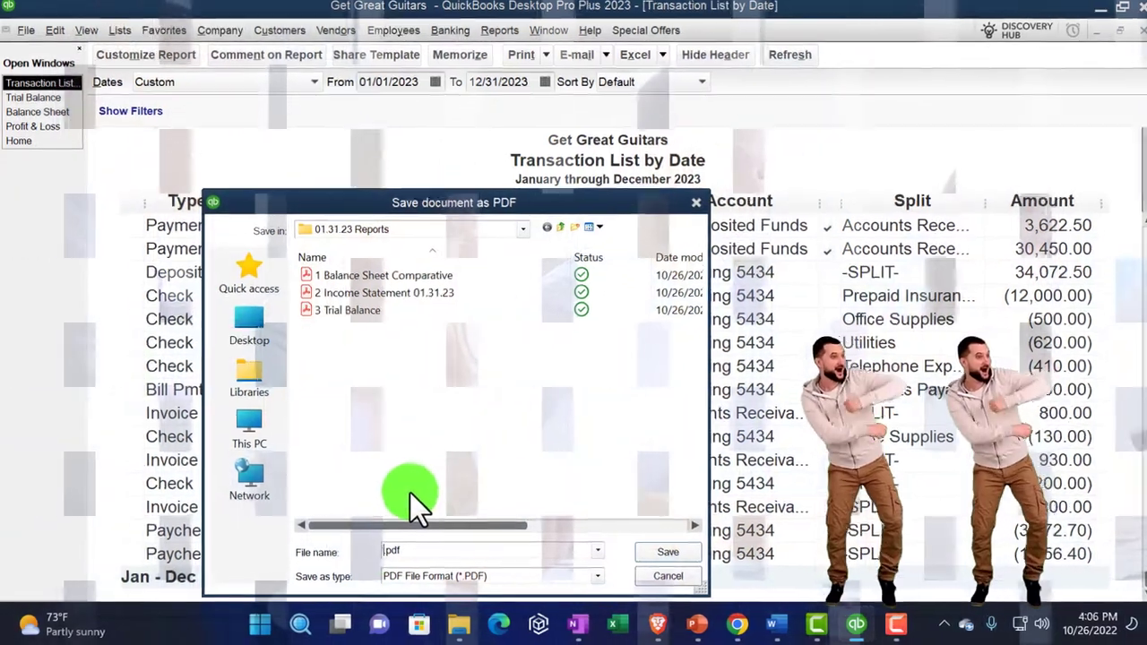
type("Transaction List by Date")
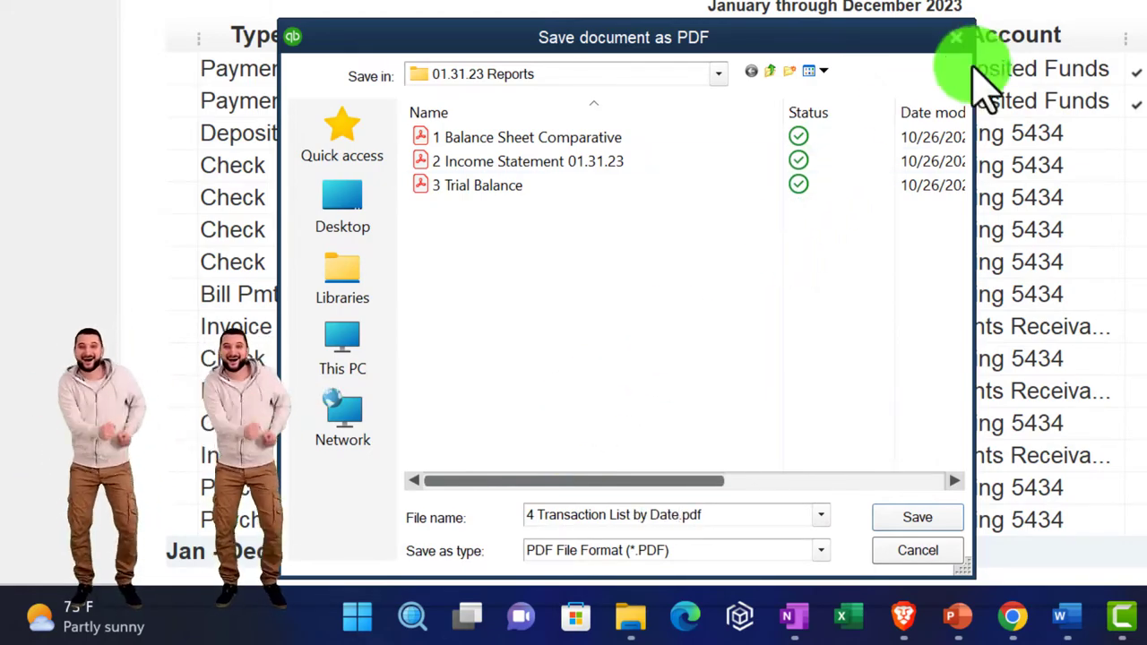
left_click(959, 37)
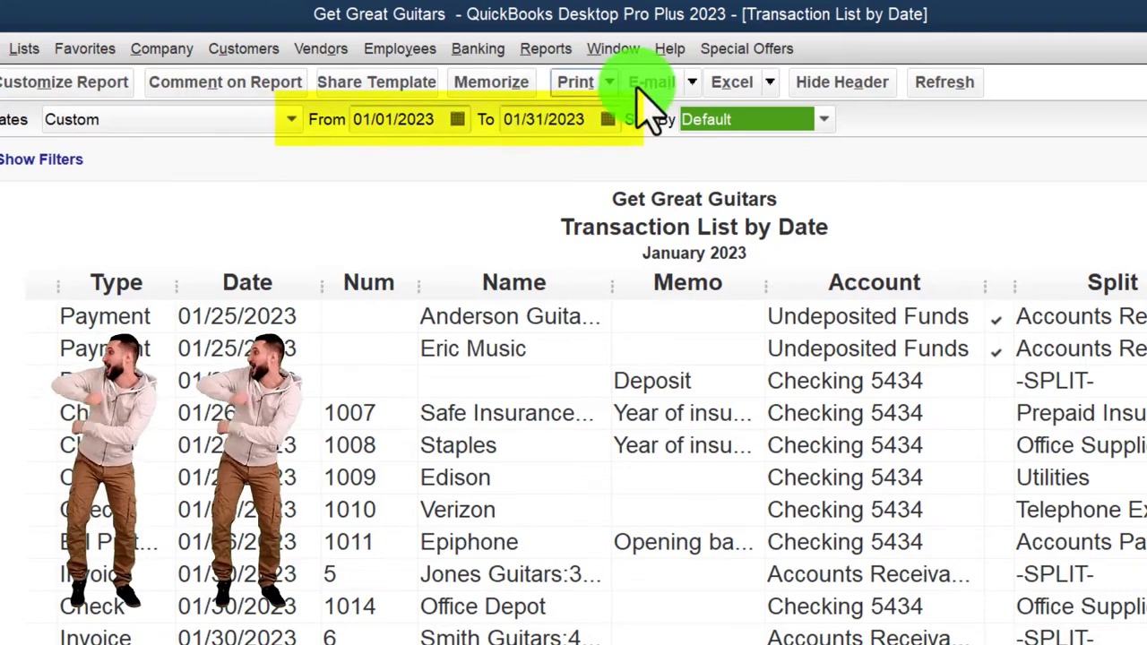
Save the January 2023 transaction list as a PDF named 4 Transaction List by Date in the 01.31.23 Reports folder.
left_click(602, 114)
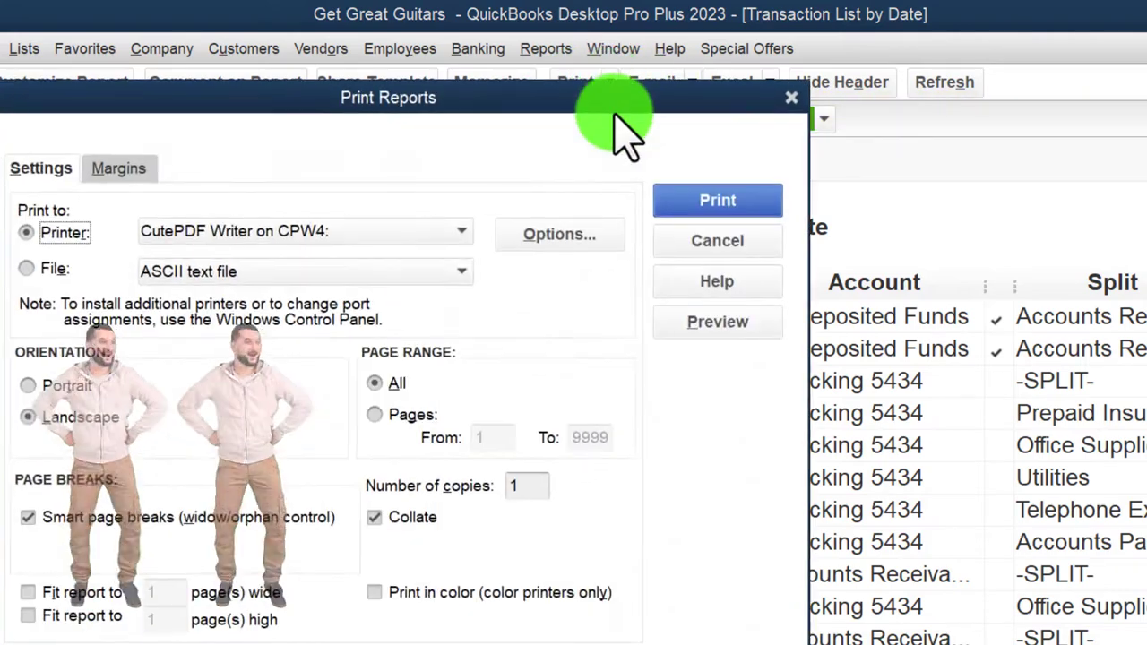
left_click(791, 99)
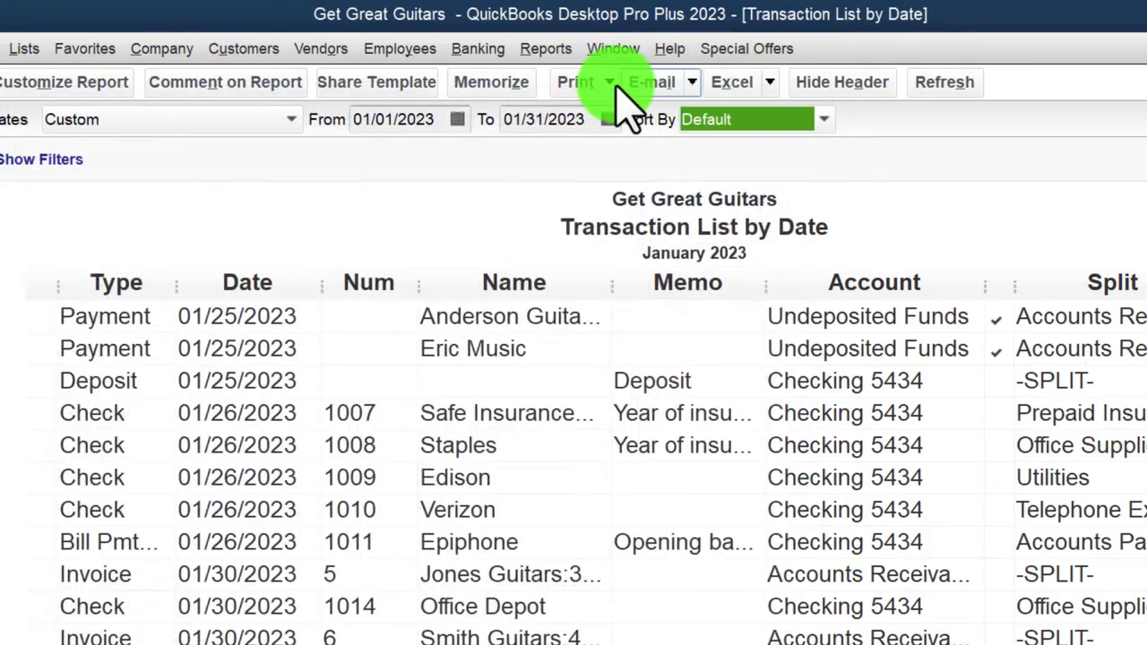
left_click(609, 135)
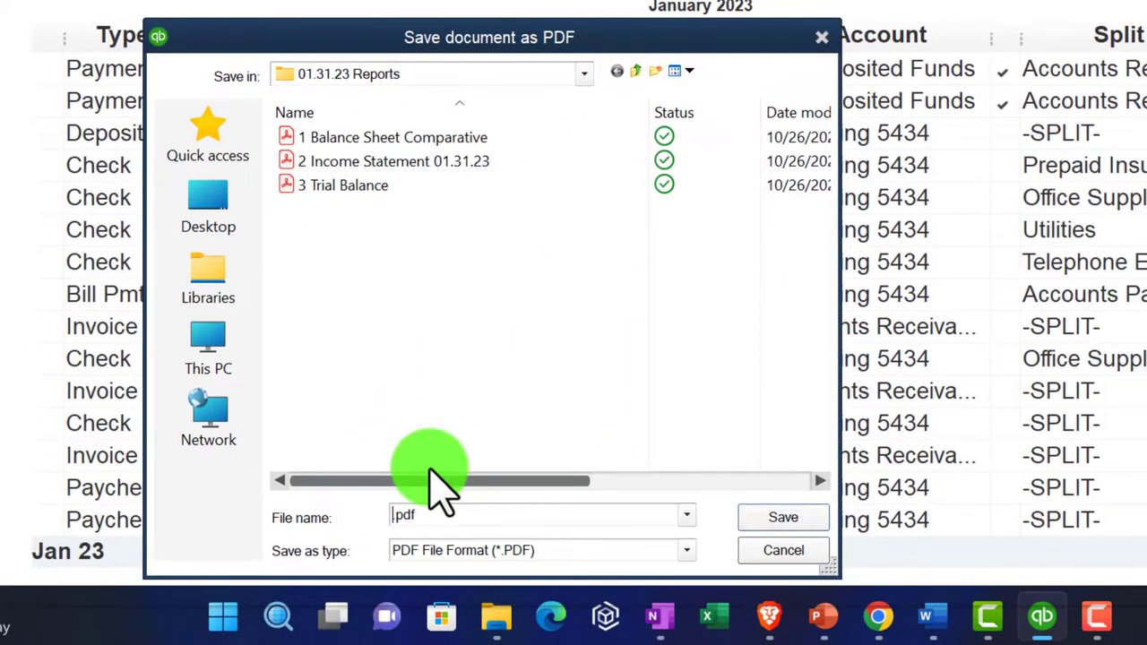
type("4 Transaction")
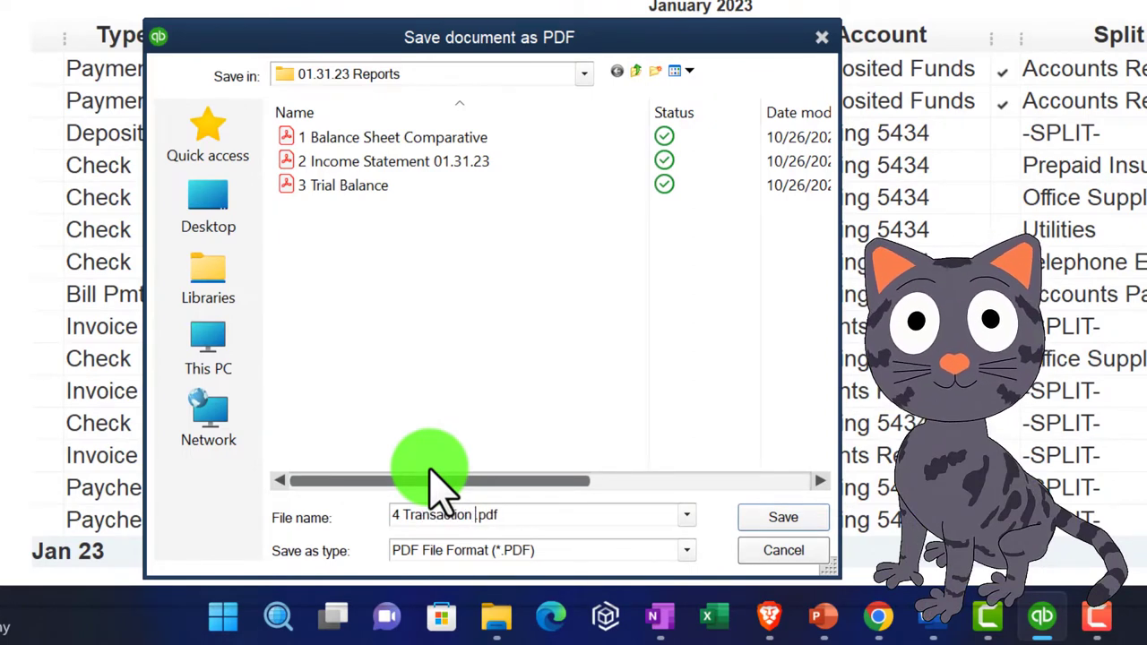
type(" List by Date")
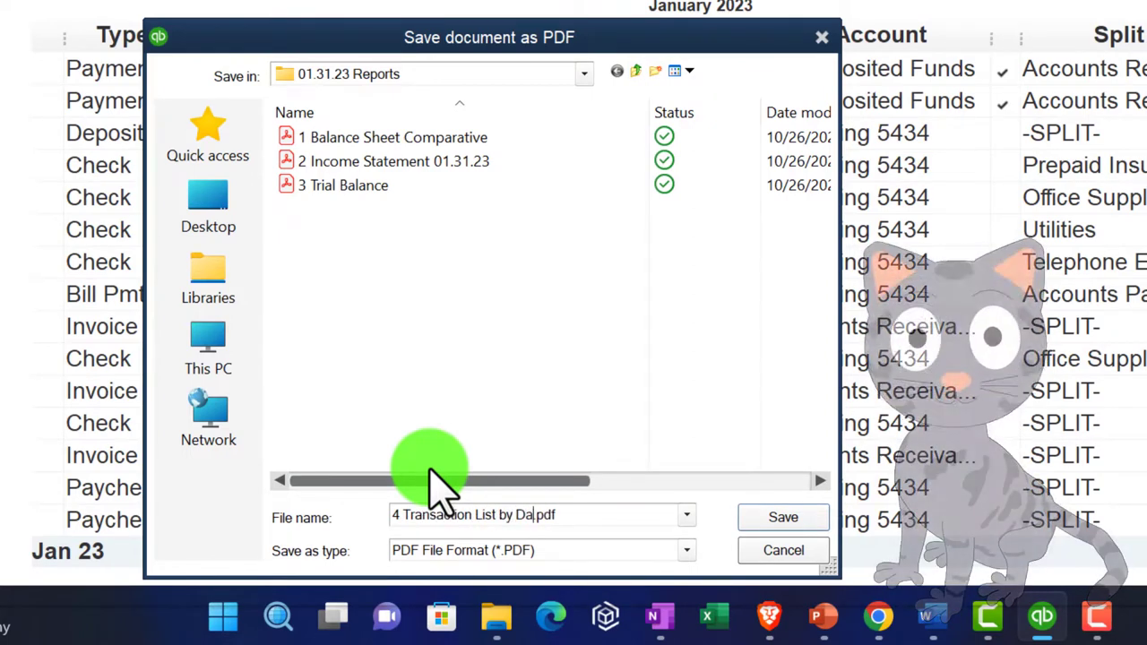
left_click(801, 525)
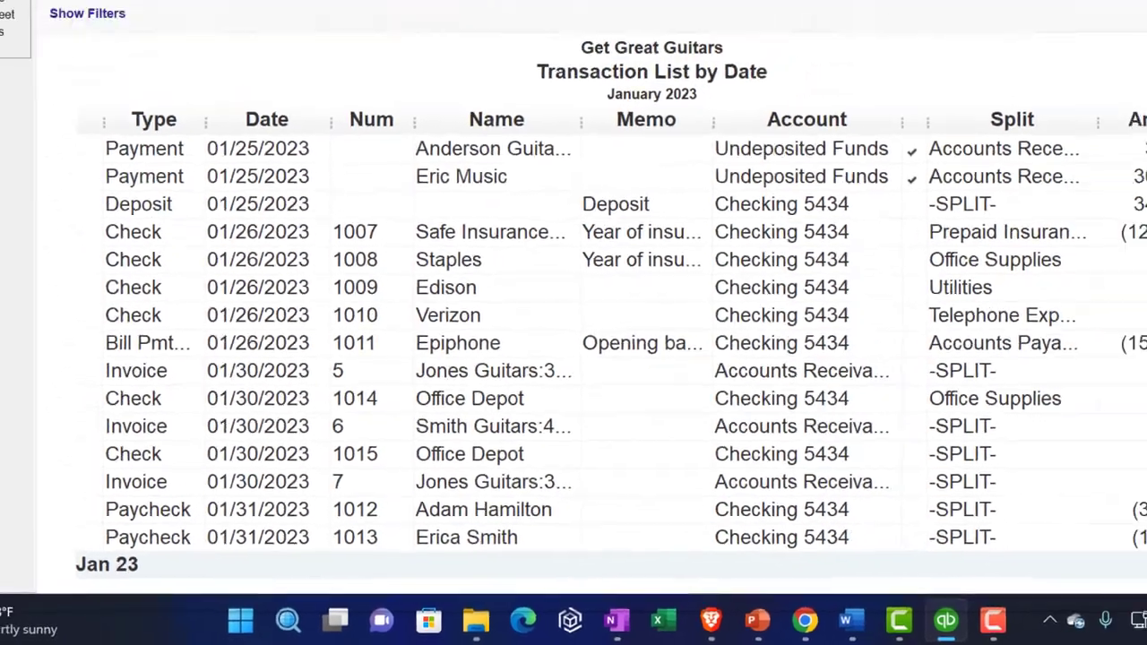
Minimize QuickBooks, open QuickBooks Desktop 2023 > GGG Reports > 01.31.23 Reports in File Explorer, and display the saved PDFs as large thumbnails.
left_click(1090, 15)
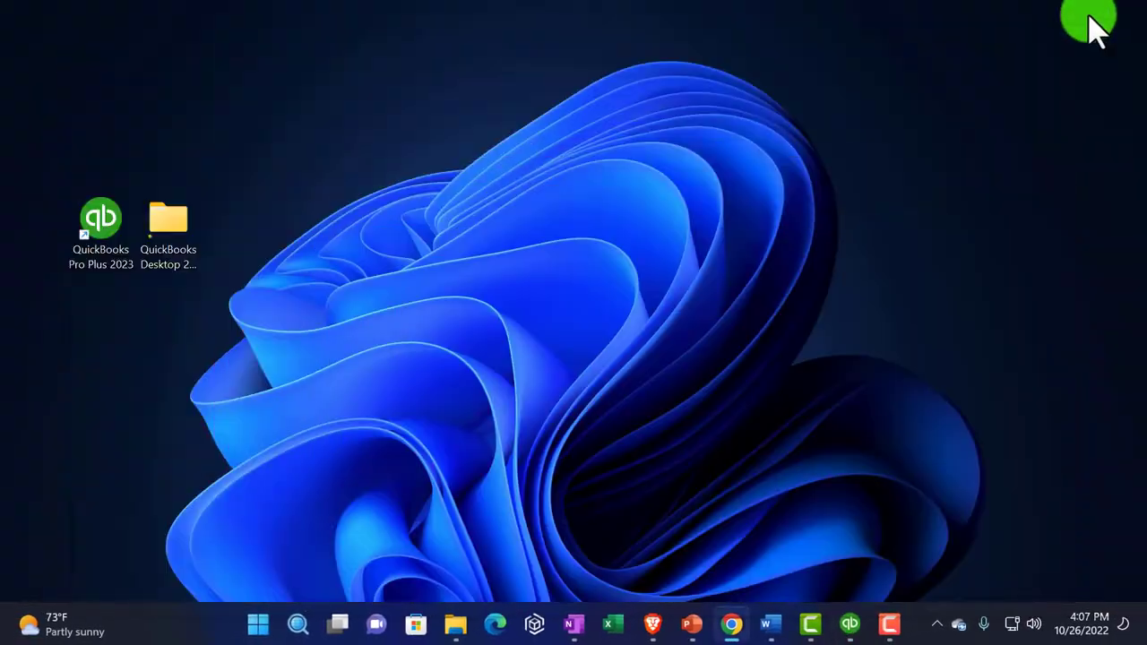
double_click(177, 233)
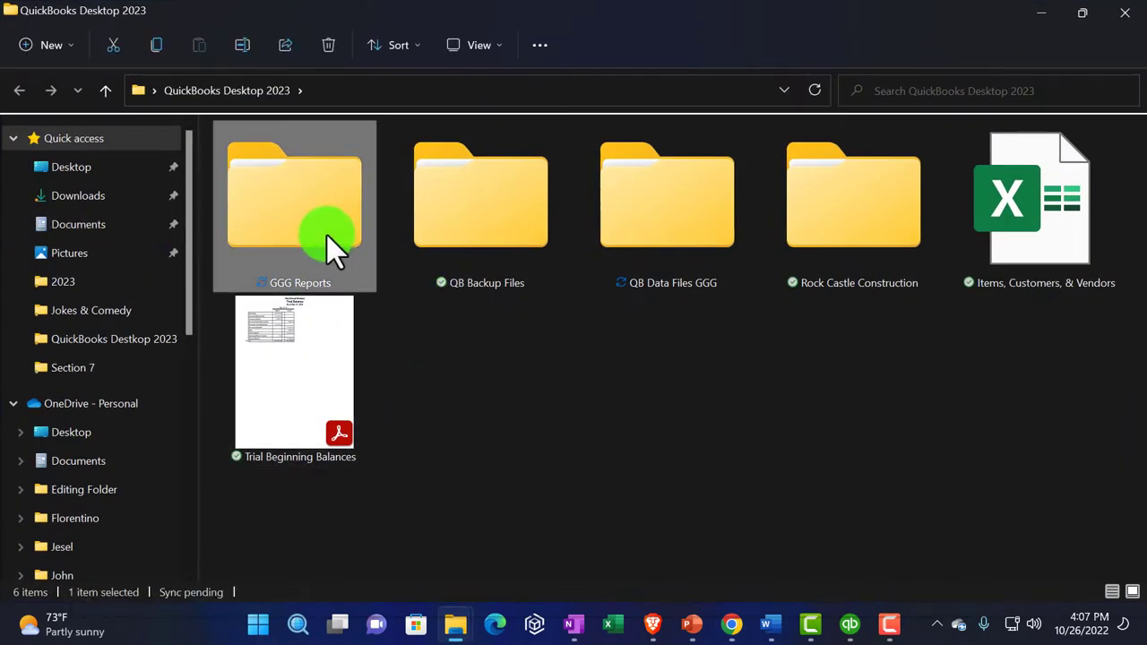
double_click(327, 235)
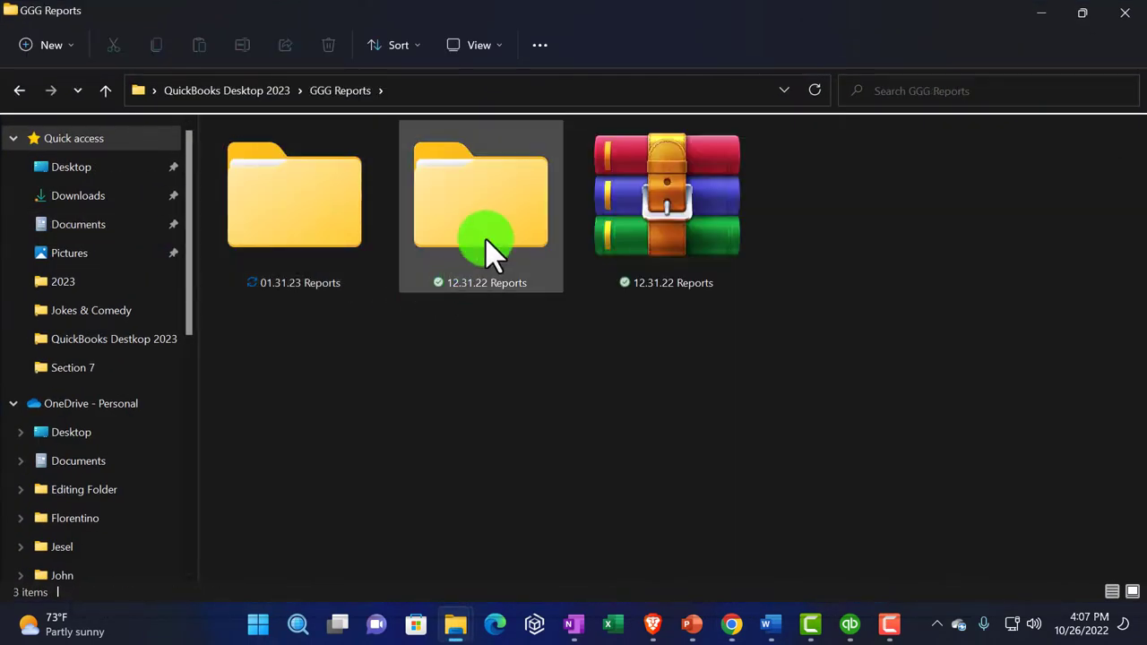
double_click(331, 235)
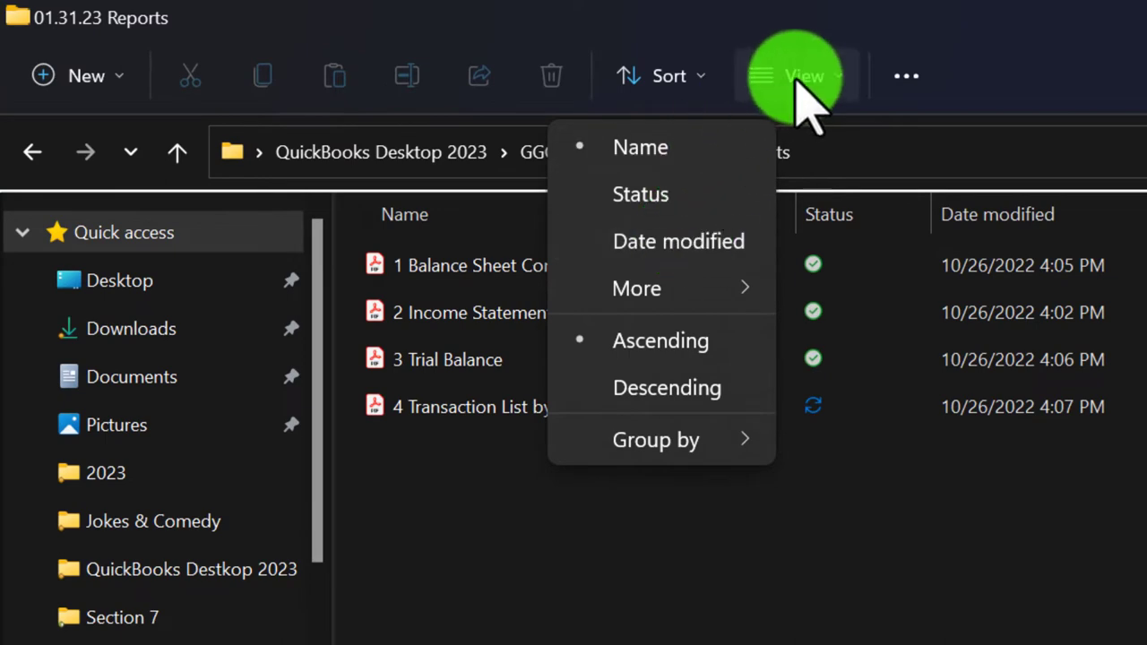
left_click(796, 80)
left_click(783, 145)
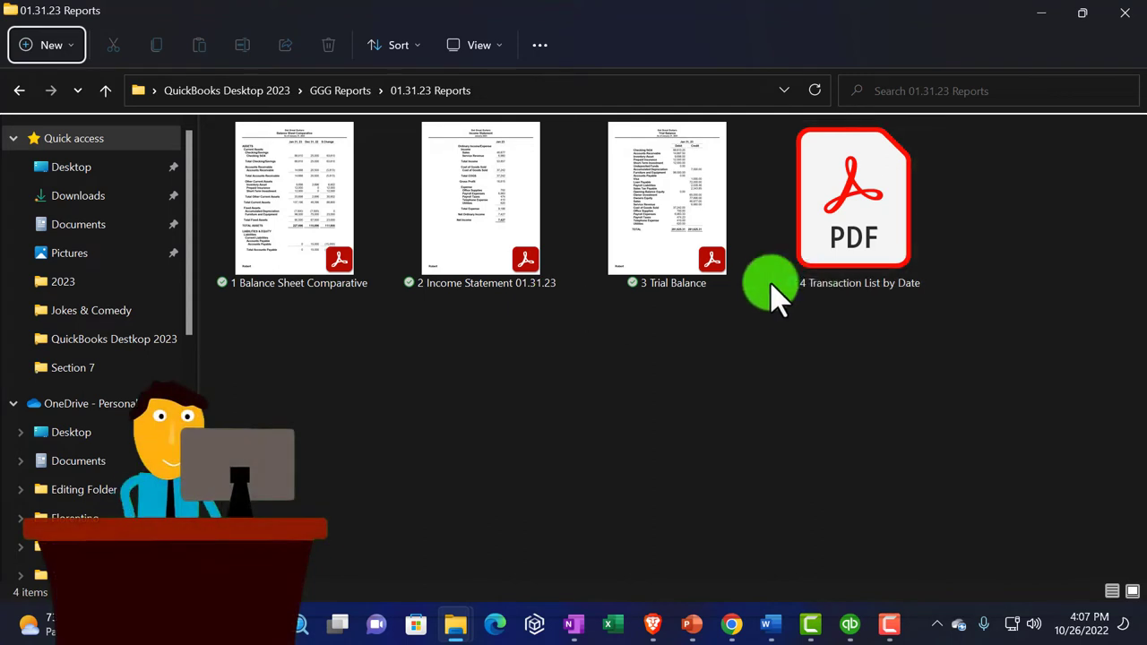
Create a folder named 01.31.23 Reports to Zip inside the 01.31.23 Reports folder.
left_click(341, 90)
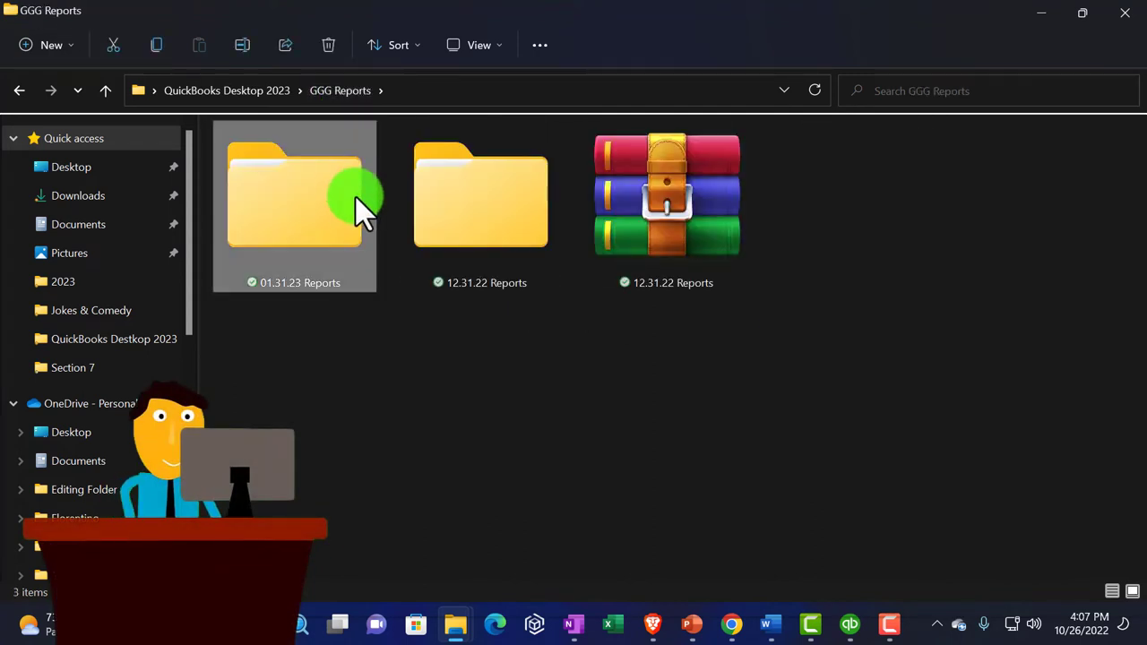
mouse_move(356, 198)
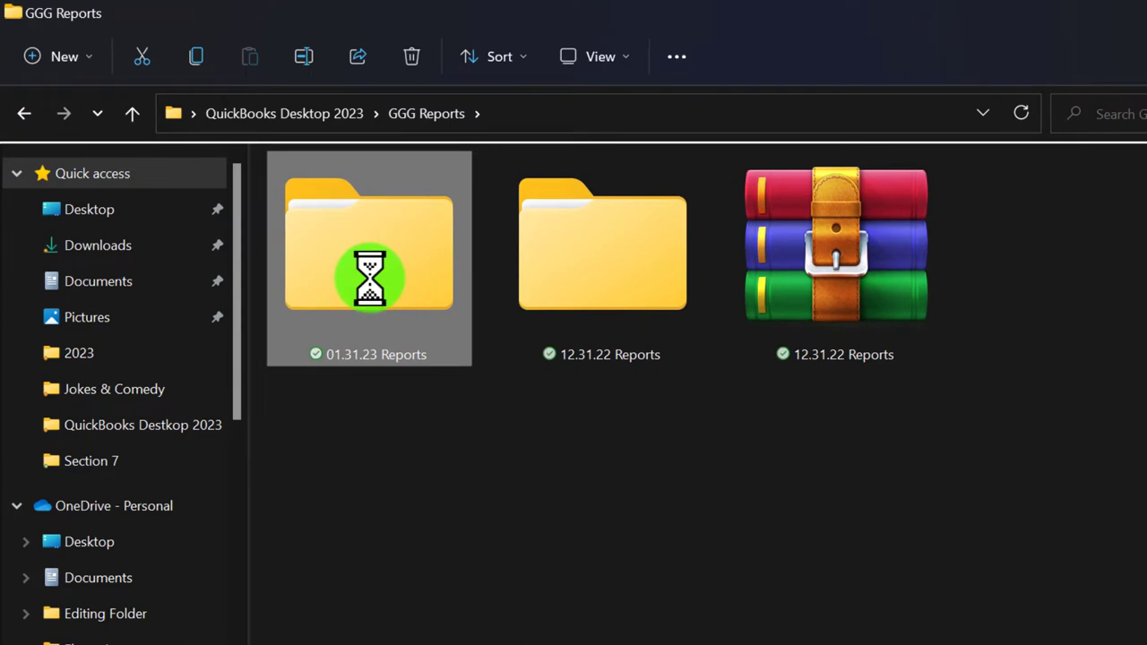
double_click(369, 278)
right_click(381, 475)
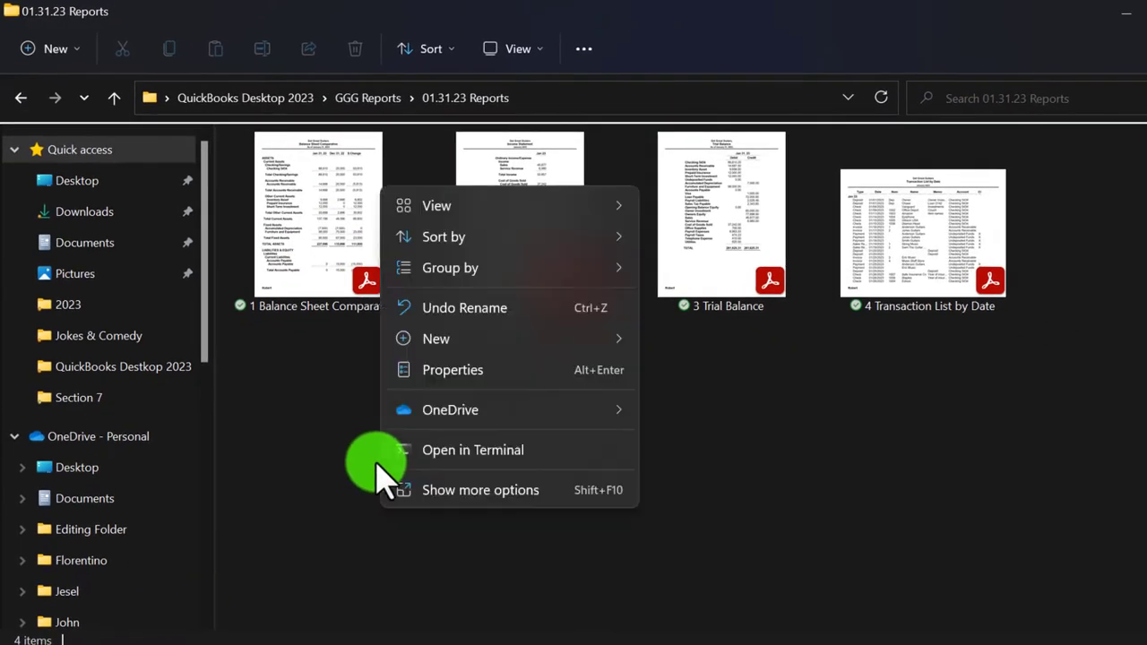
left_click(430, 340)
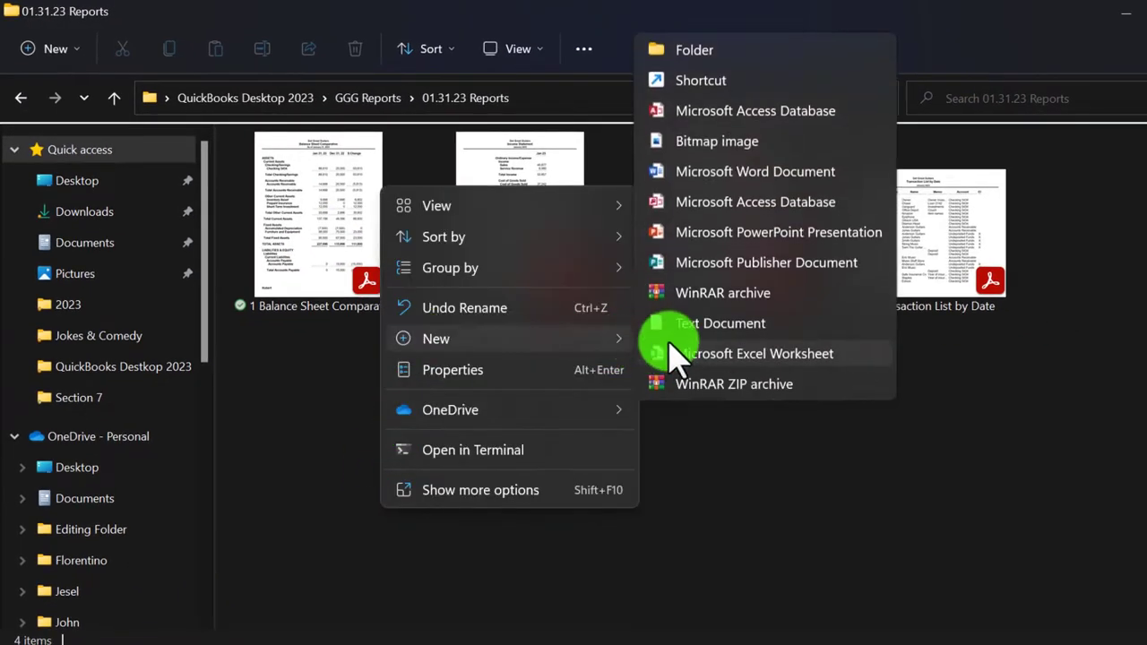
left_click(683, 51)
type("01.31.23 Reports to Zip")
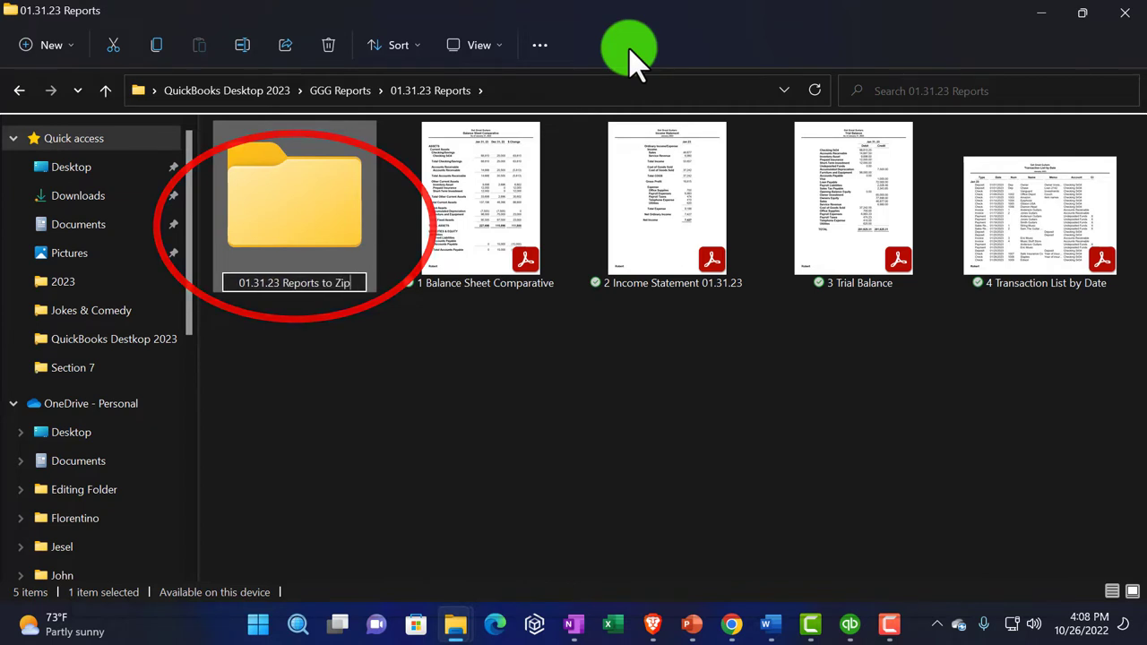
left_click(750, 230)
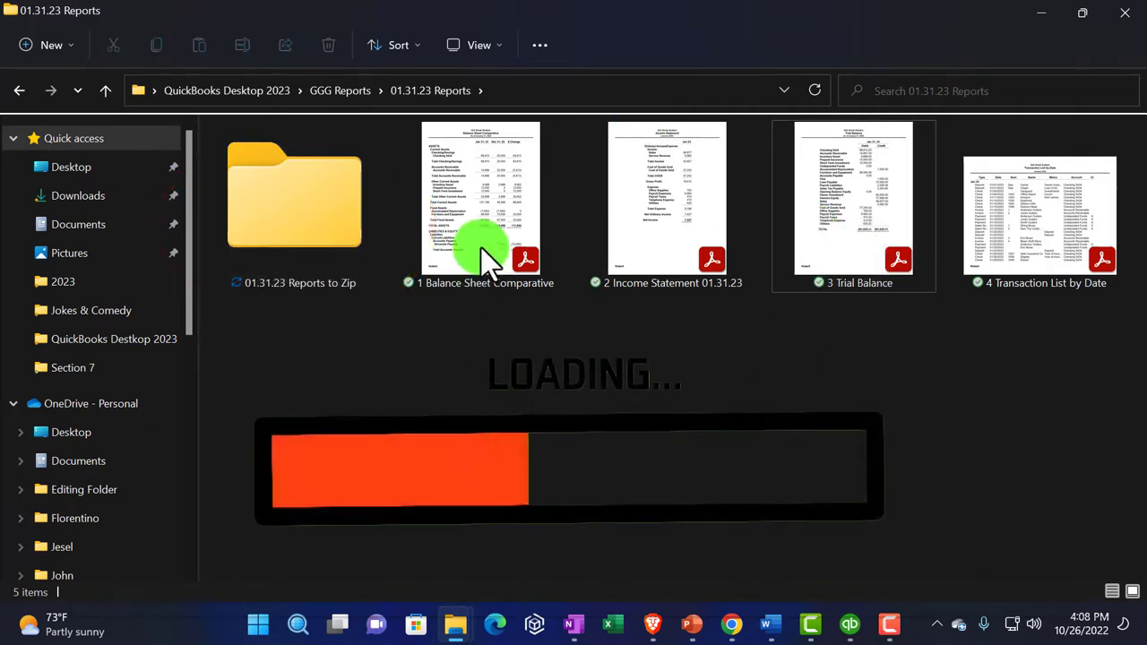
Move all four report PDFs into the 01.31.23 Reports to Zip folder.
left_click_drag(478, 215, 1012, 199)
left_click_drag(769, 264, 293, 209)
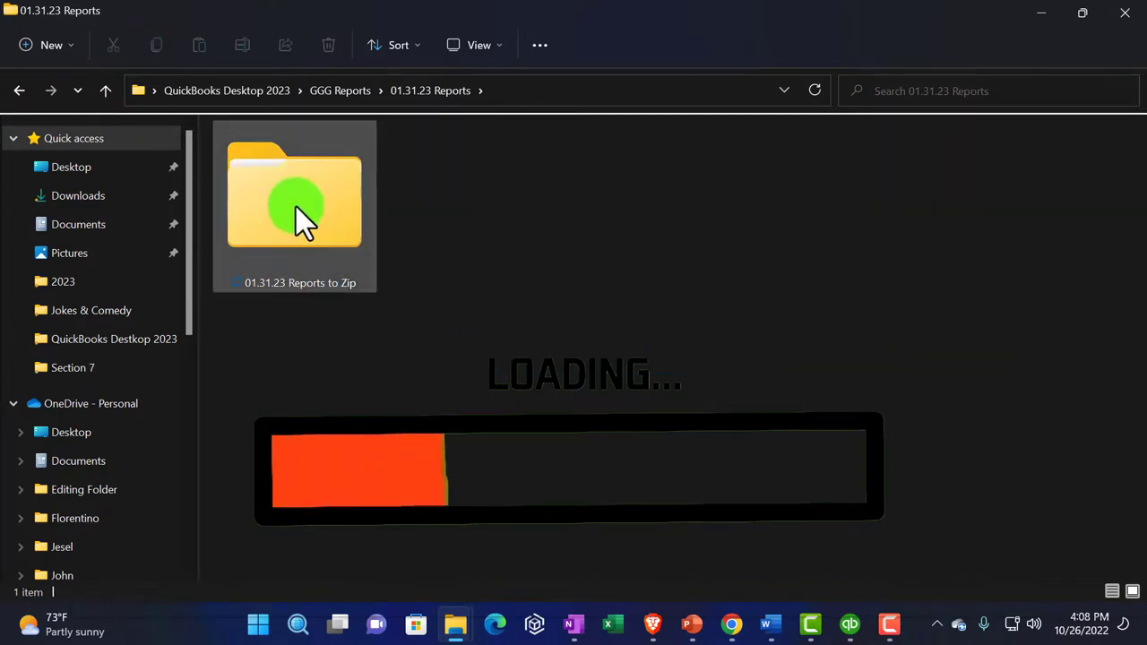
Compress the 01.31.23 Reports to Zip folder into a ZIP file, keeping the folder's name for the archive.
right_click(295, 206)
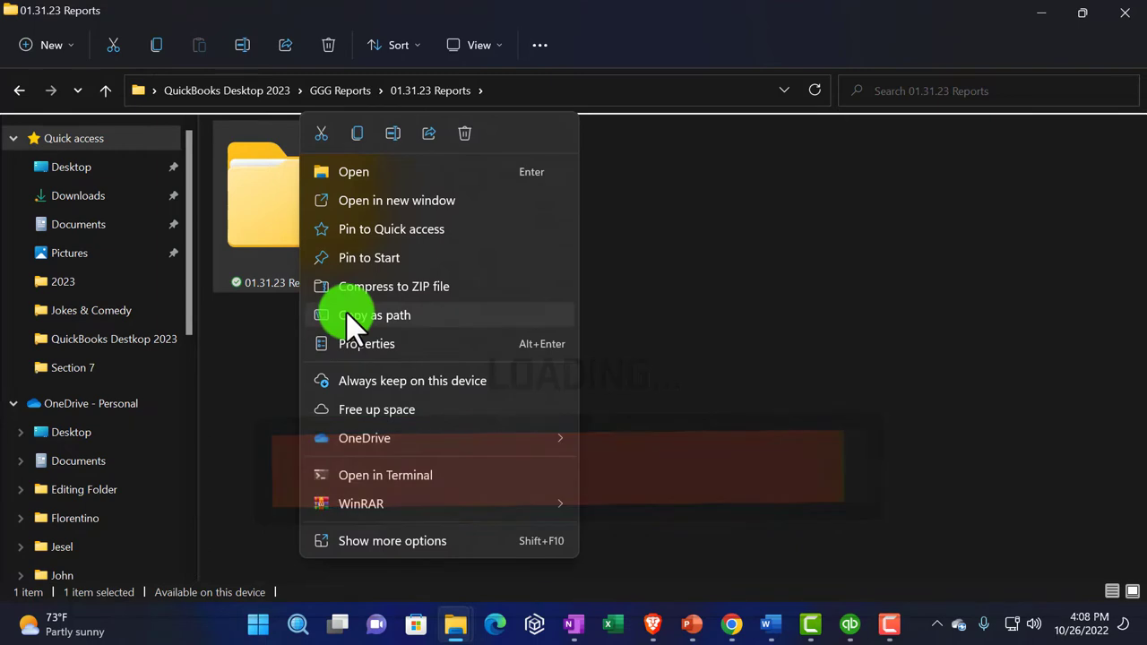
left_click(354, 287)
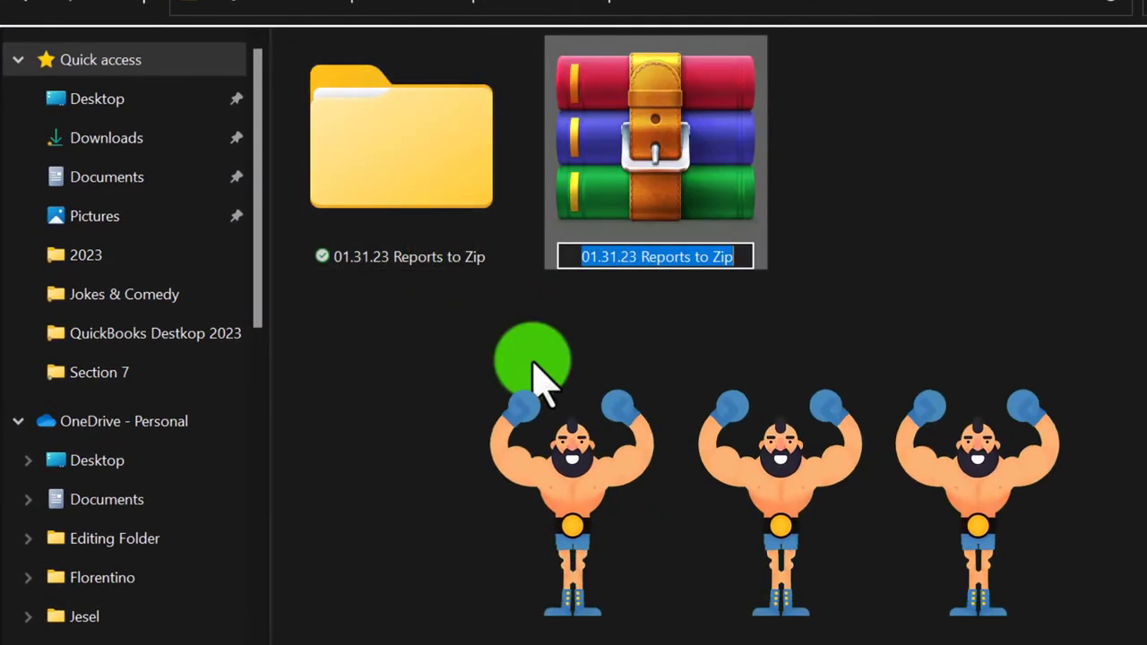
left_click(538, 376)
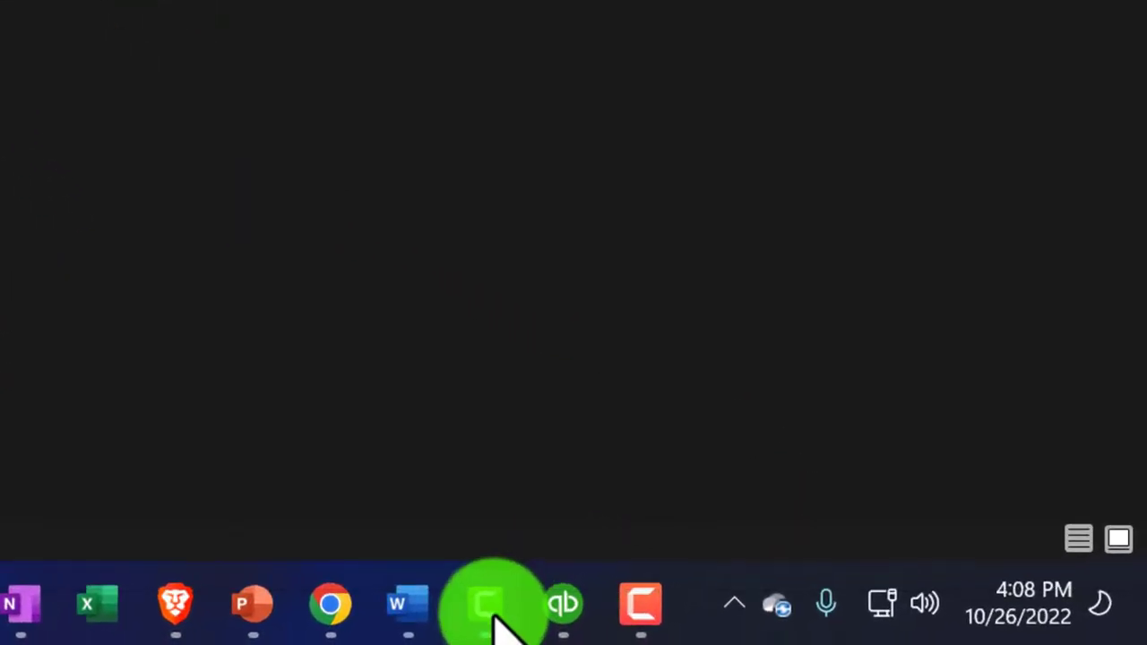
Switch to QuickBooks and bring up the already open Balance Sheet report.
left_click(491, 619)
left_click(491, 619)
left_click(552, 622)
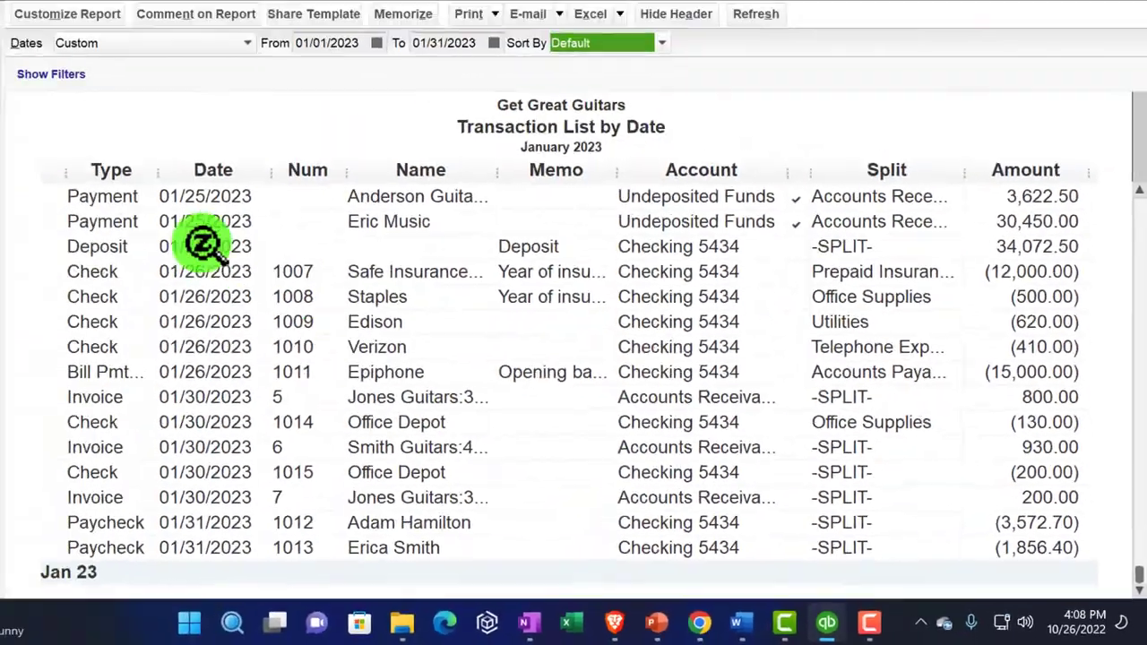
left_click(60, 130)
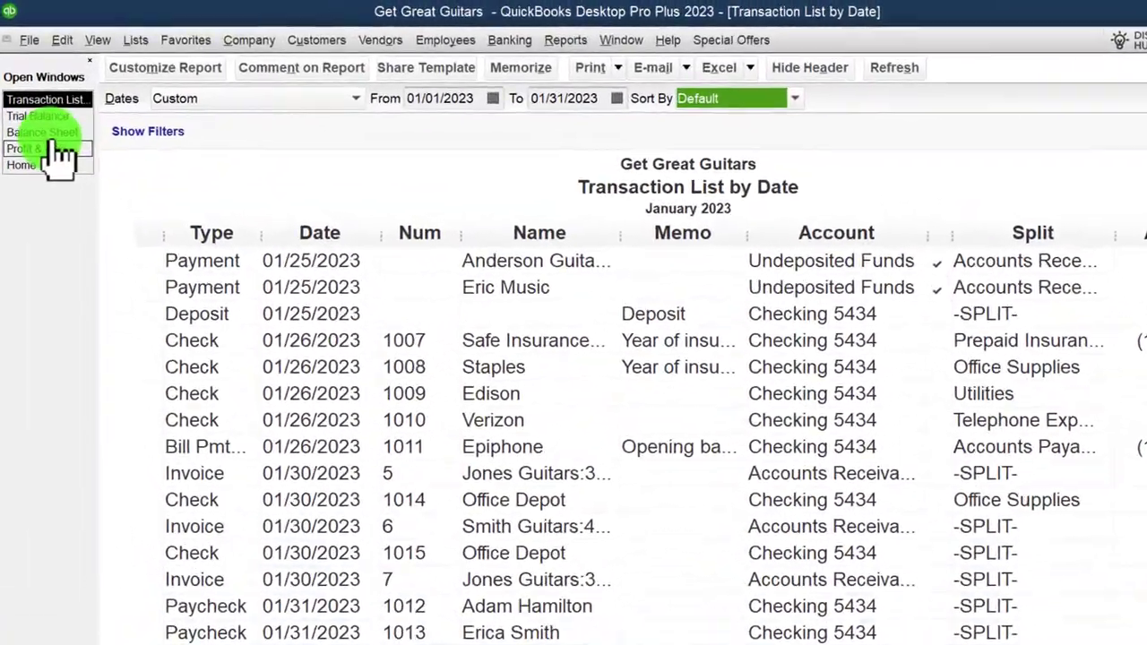
left_click(50, 136)
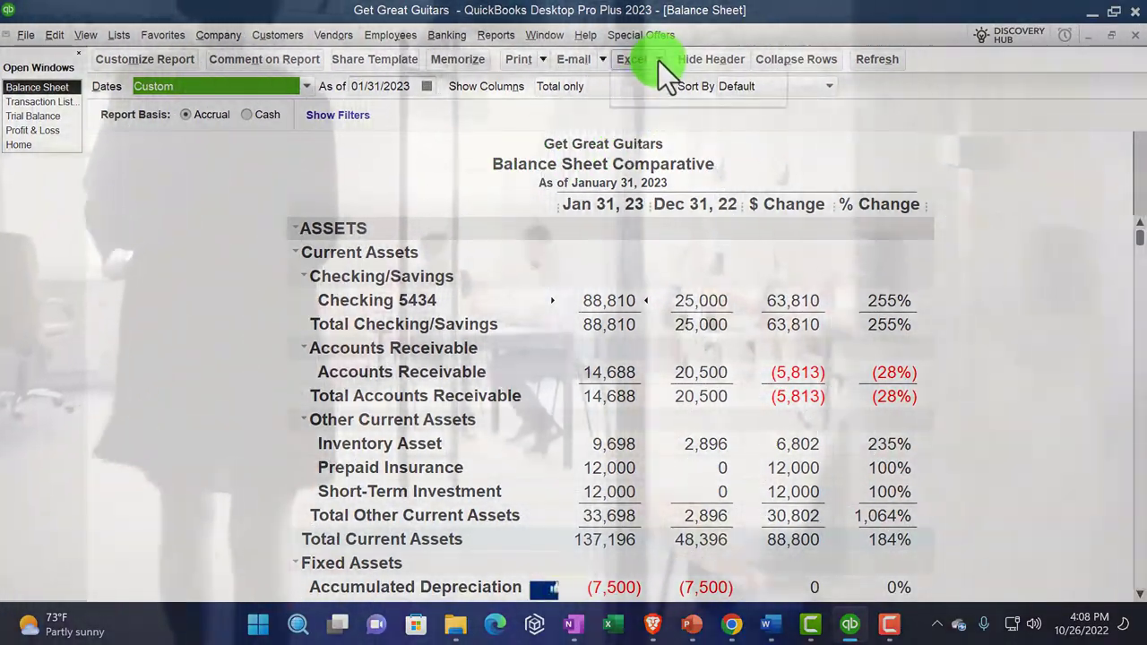
Export the Balance Sheet Comparative report to a new worksheet in a new Excel workbook and maximize the workbook window.
left_click(694, 65)
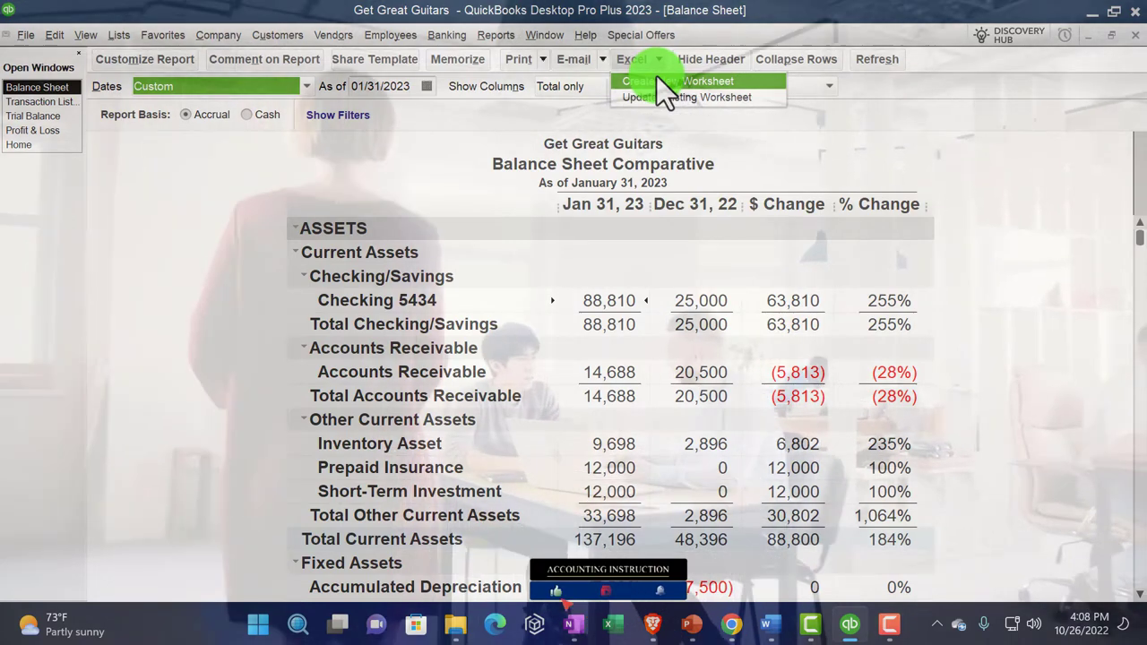
left_click(656, 77)
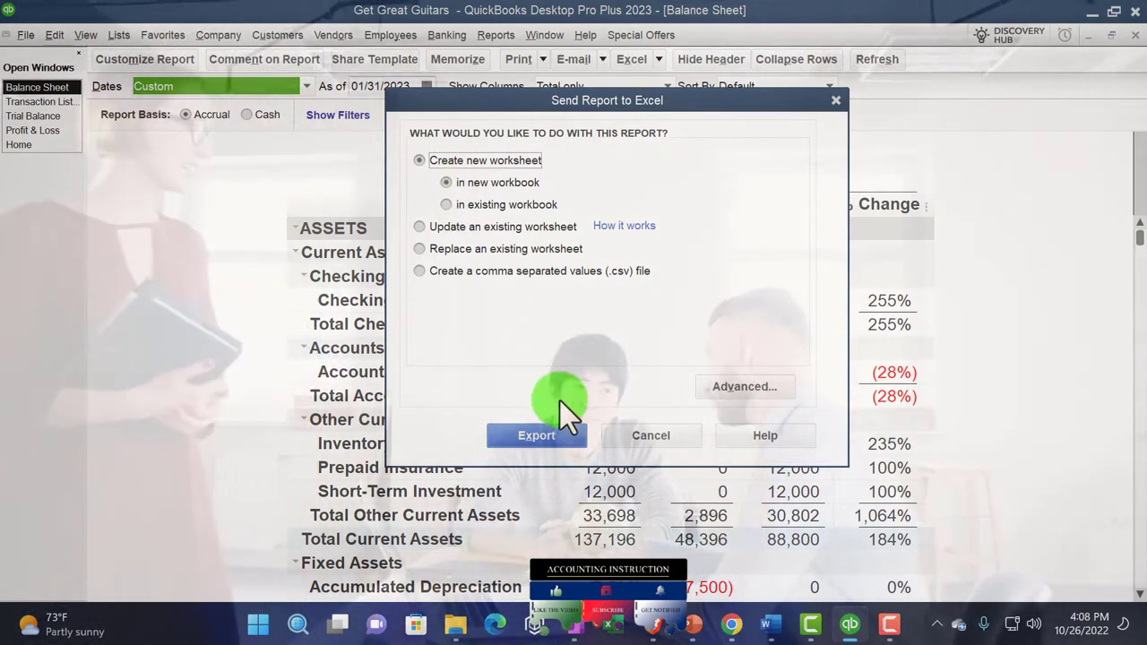
left_click(563, 437)
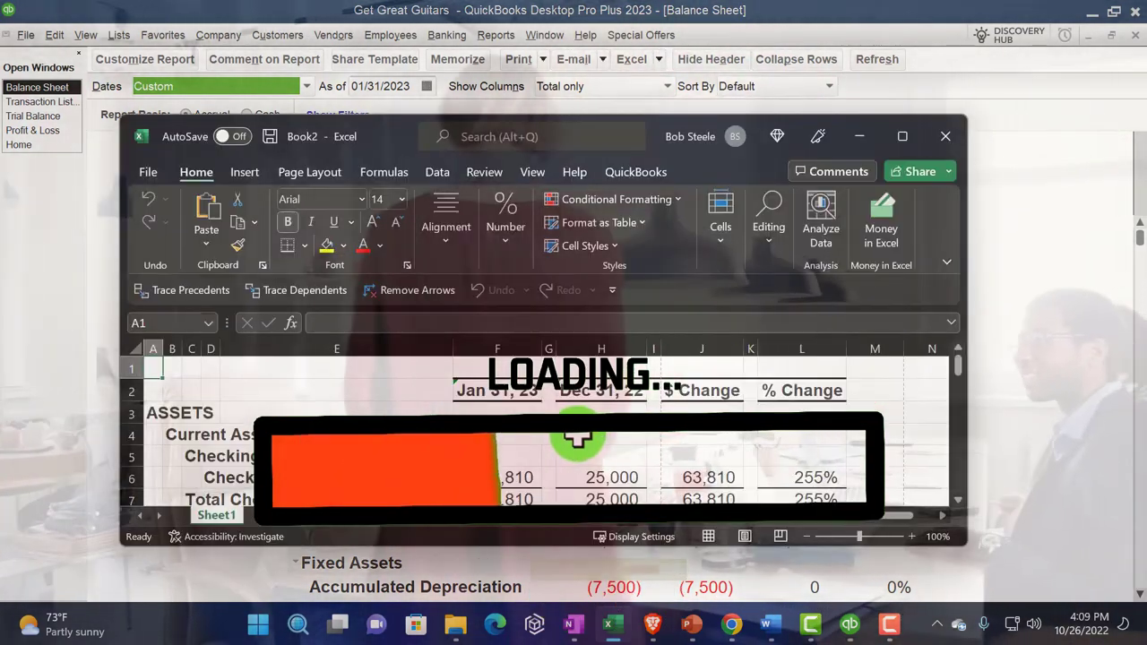
left_click(902, 136)
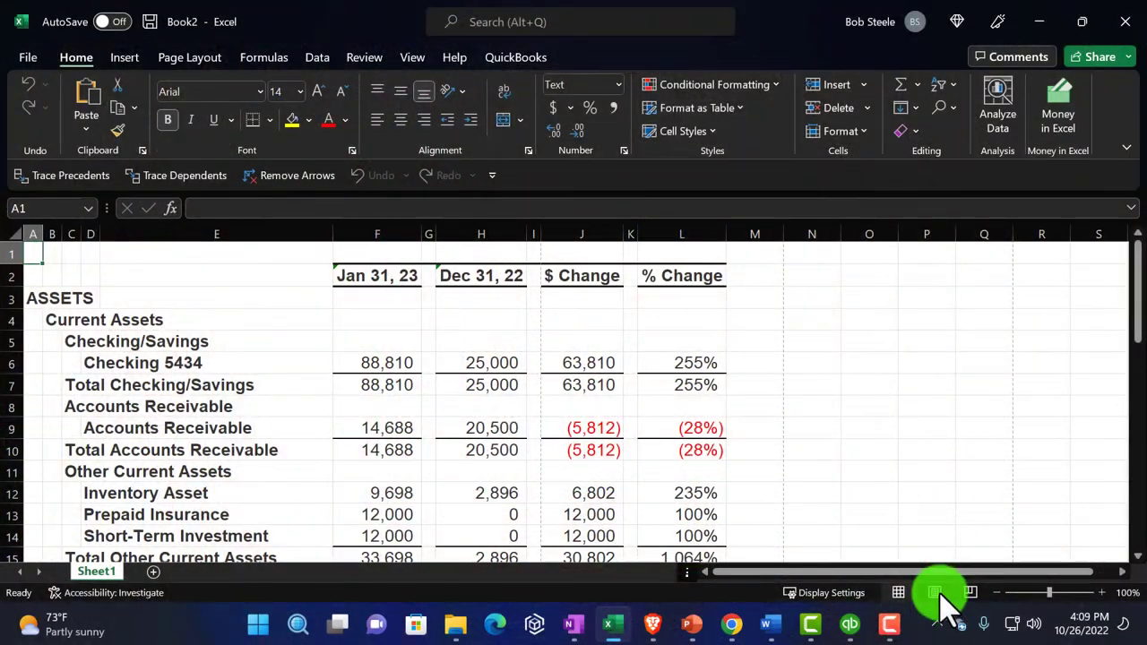
Check the sheet in Page Layout view, return to Normal view, and rename the sheet tab CompBS.
left_click(937, 592)
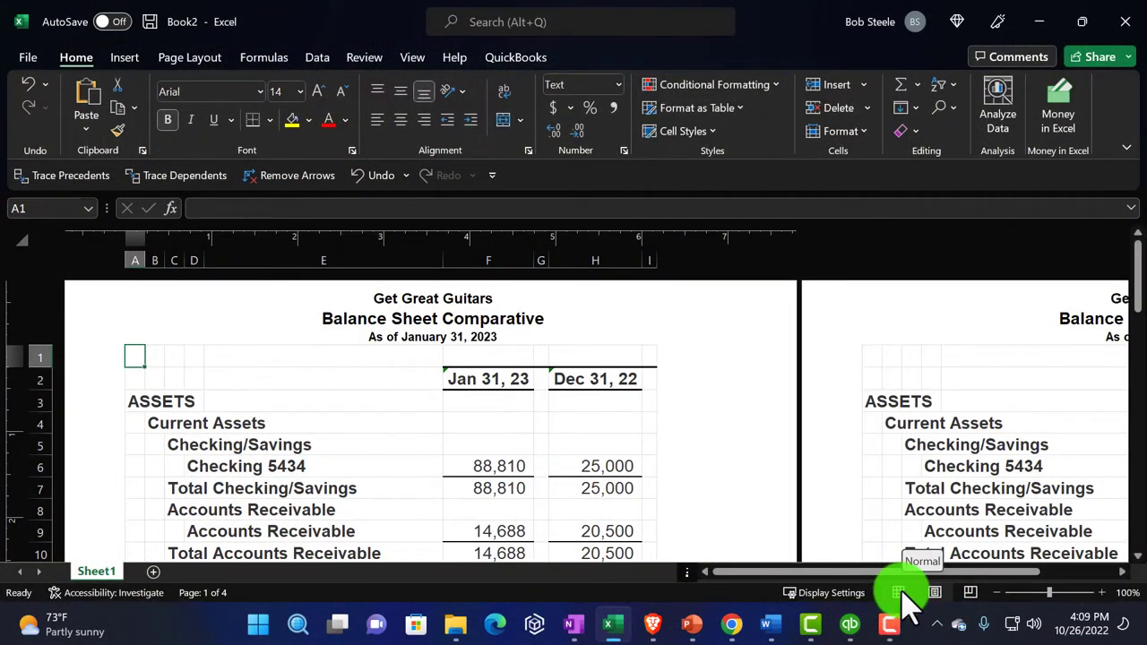
left_click(904, 593)
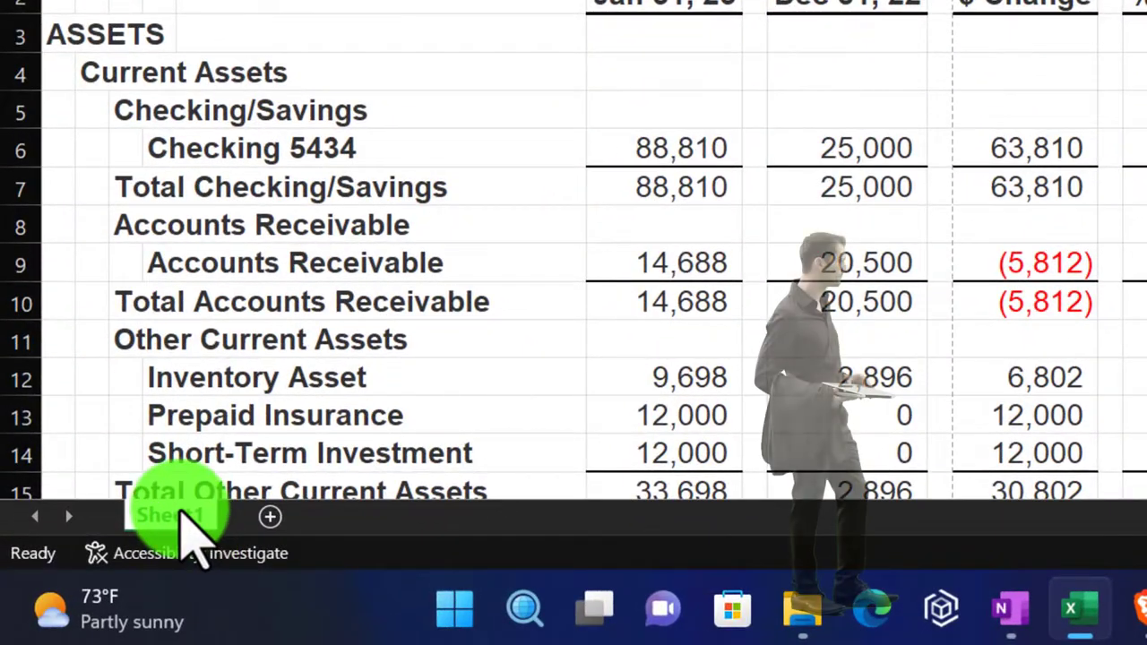
type("CompBS")
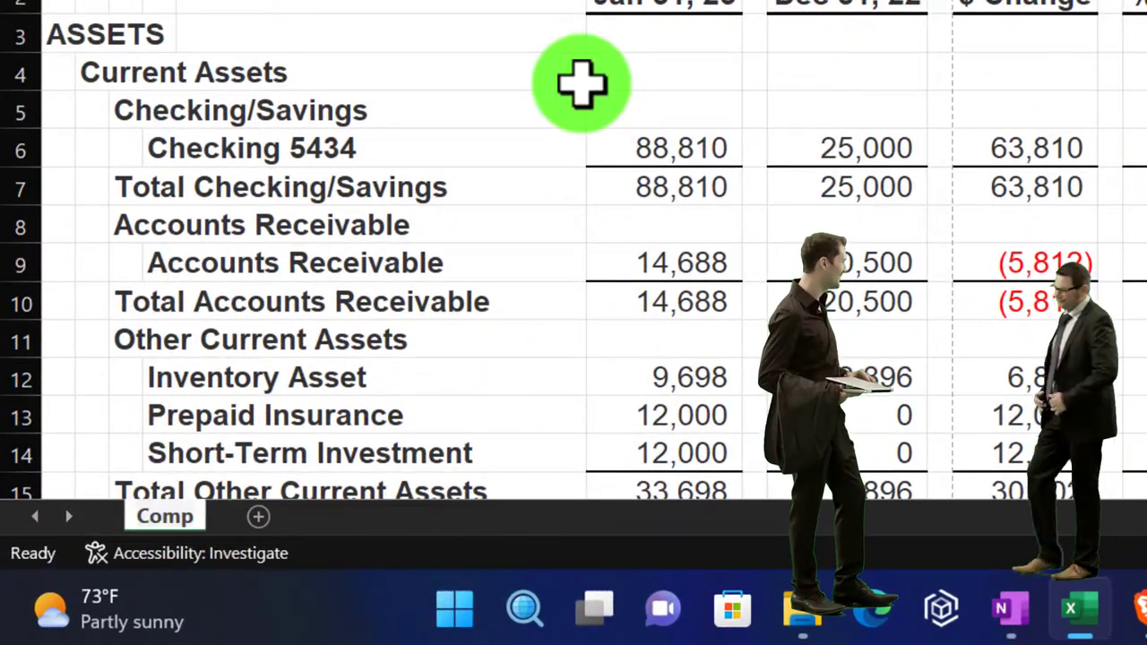
left_click(574, 157)
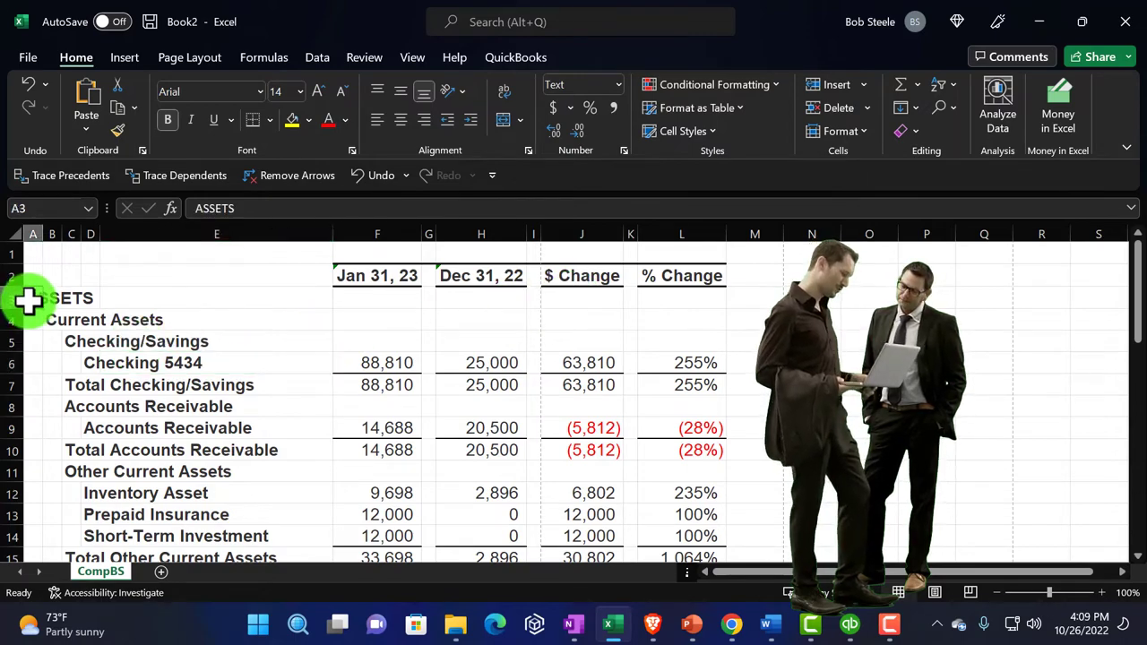
Move the ASSETS heading in row 3 and the TOTAL ASSETS and LIABILITIES & EQUITY labels in rows 21 and 22 from column A to B.
scroll(29, 301, "down", 4)
scroll(42, 354, "up", 4)
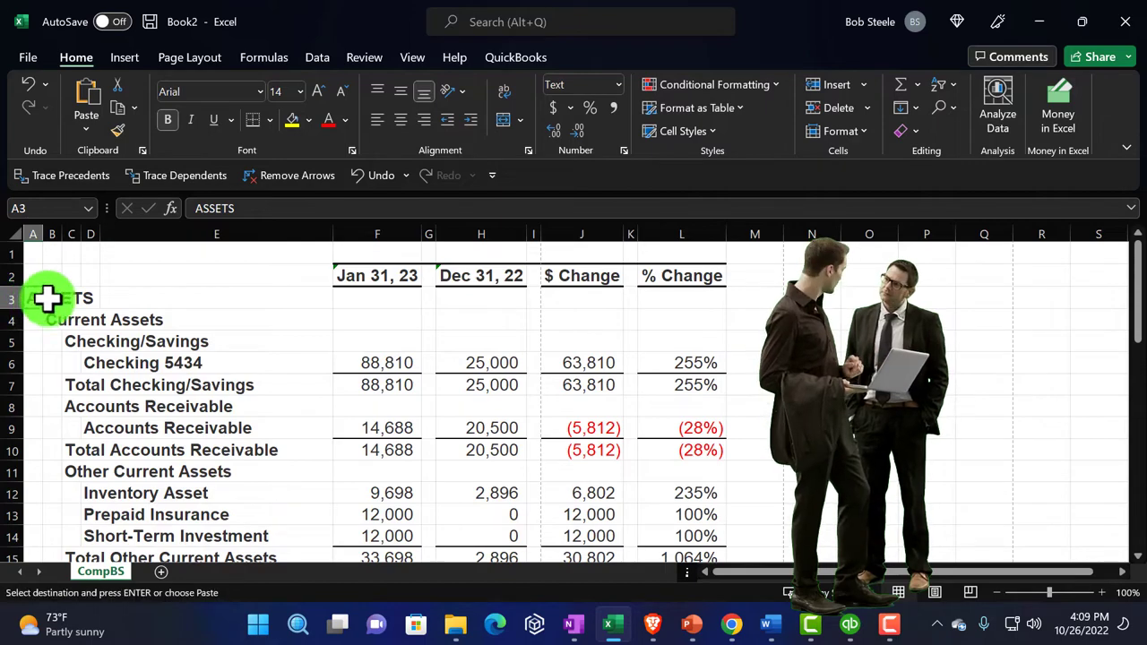
scroll(67, 355, "down", 4)
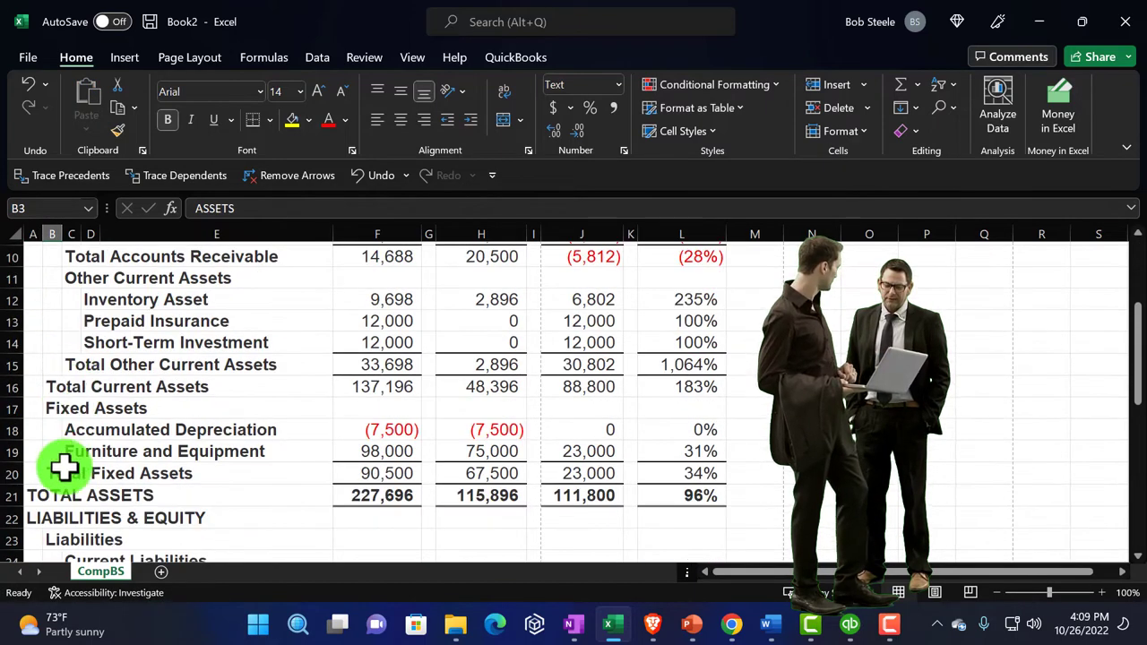
left_click_drag(21, 428, 32, 455)
key("ctrl+c")
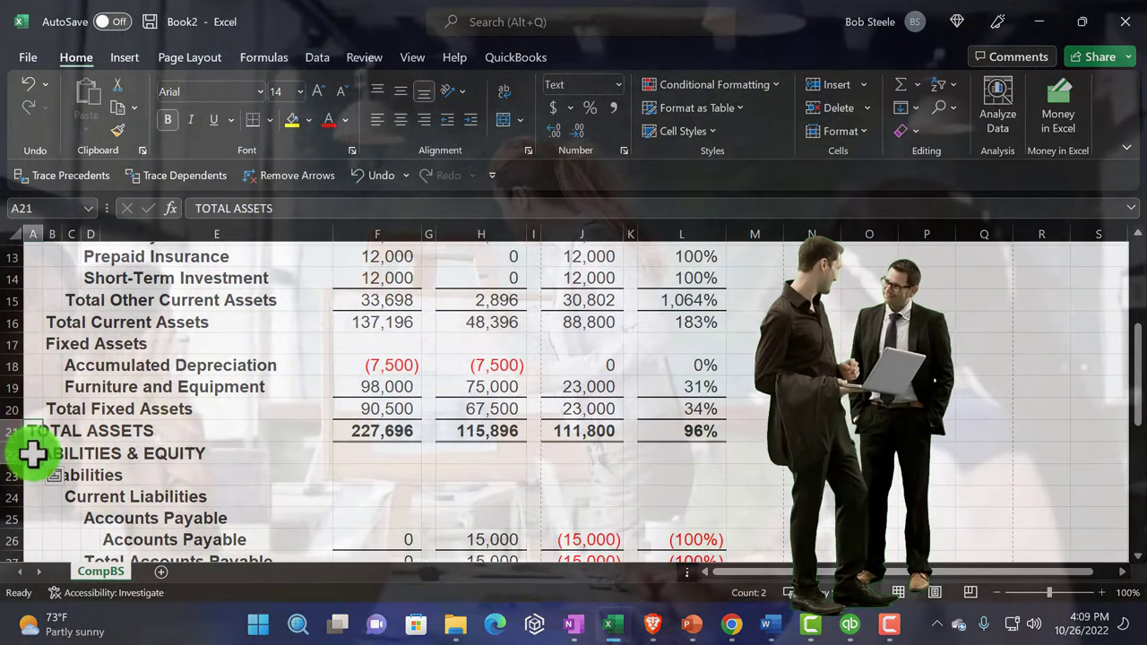
key("Escape")
Move the TOTAL LIABILITIES & EQUITY label from cell A43 to B43.
scroll(54, 432, "down", 7)
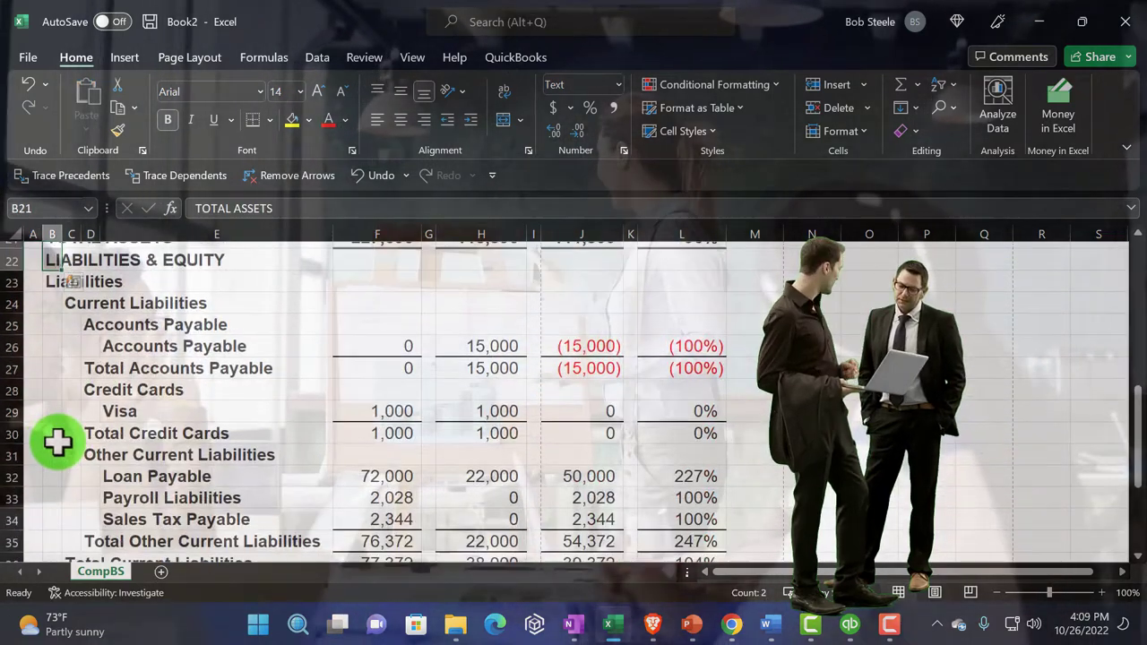
left_click(22, 458)
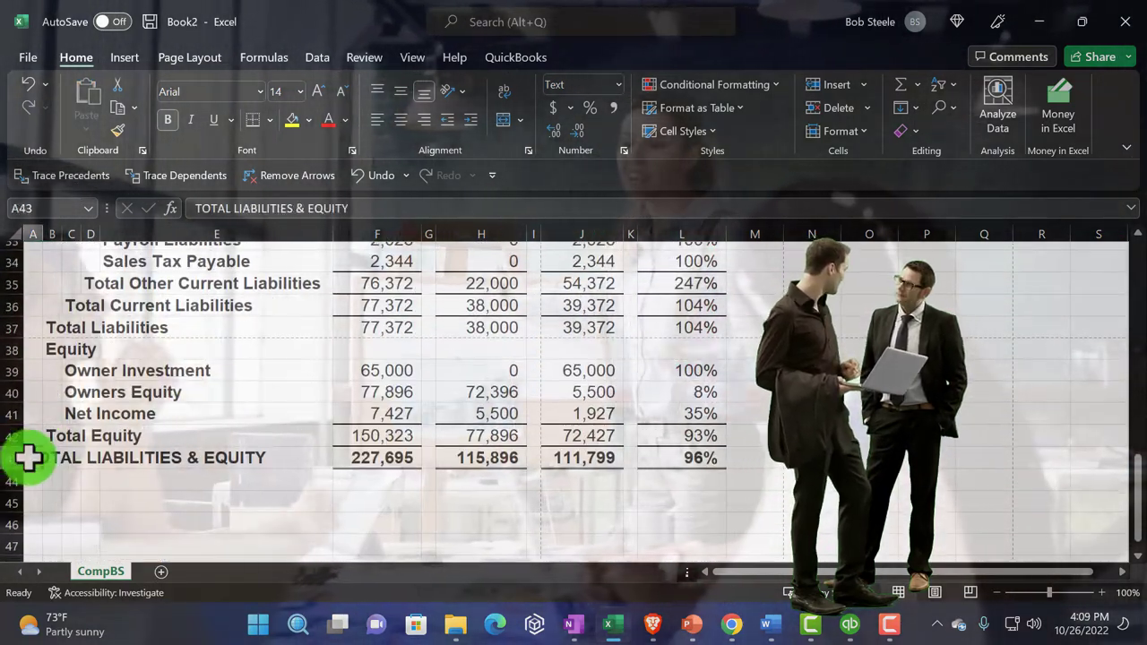
key("ctrl+c")
left_click(54, 458)
key("Return")
scroll(54, 328, "up", 7)
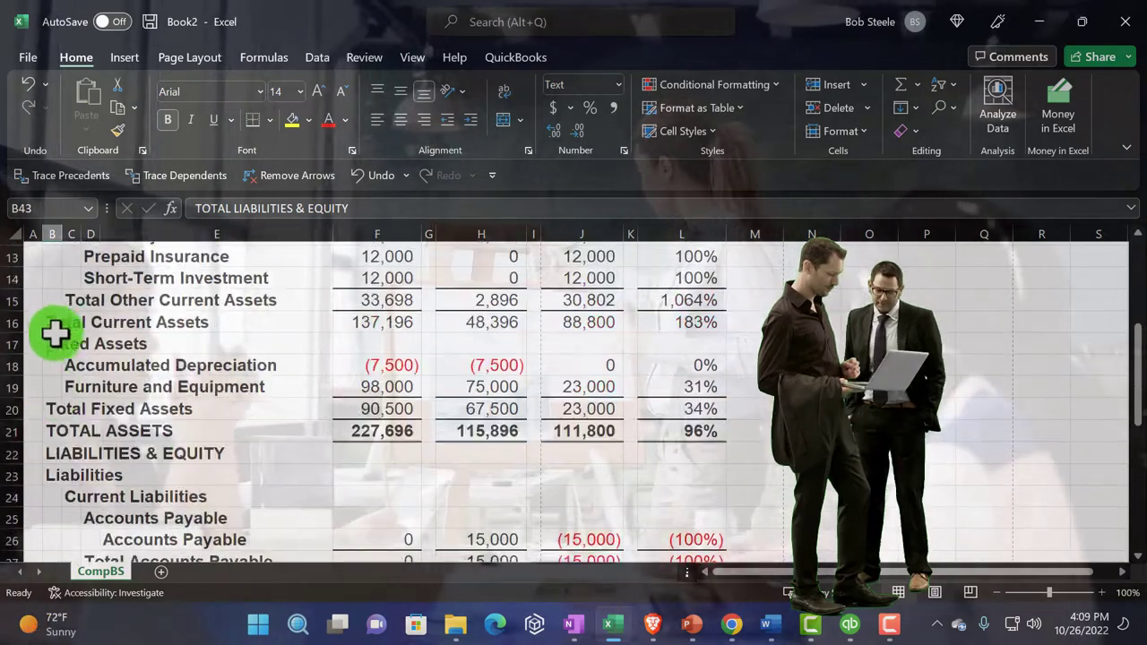
Delete the emptied column A from the CompBS sheet.
left_click(32, 242)
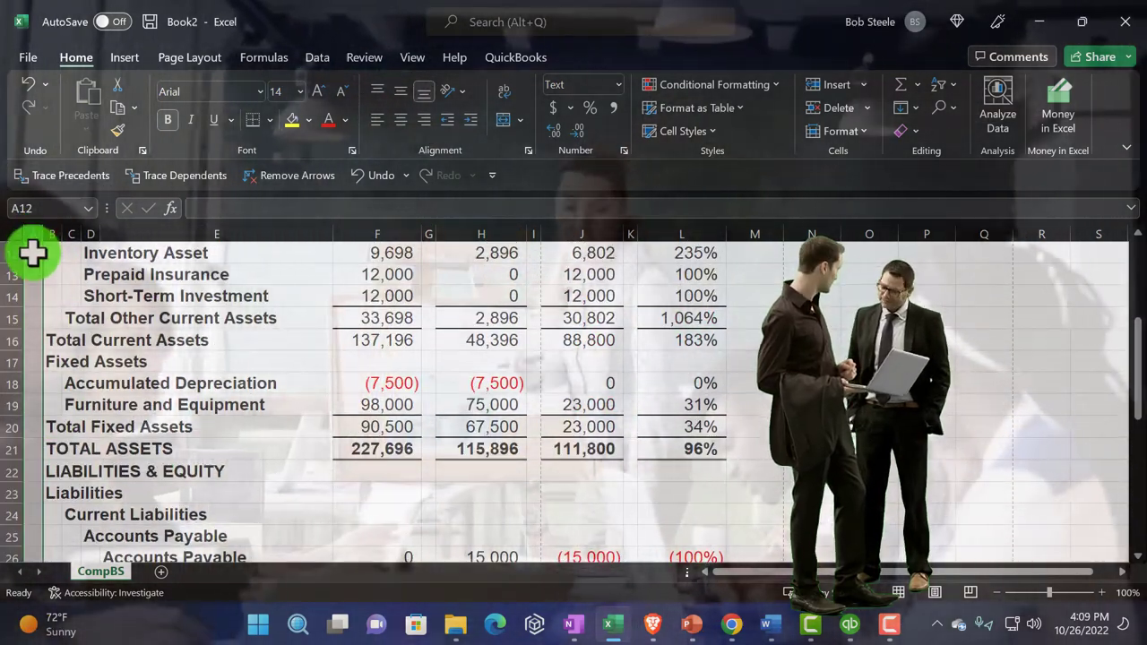
right_click(33, 236)
left_click(85, 452)
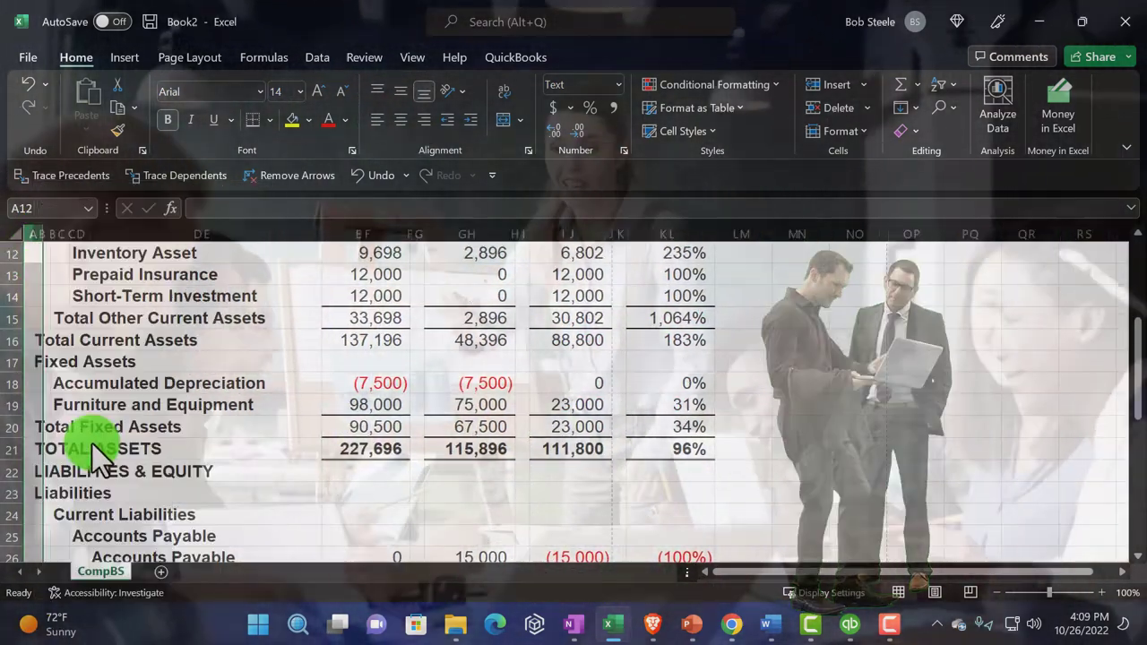
left_click(230, 441)
Delete the blank spacer columns F, H and J between the amount columns.
scroll(404, 356, "up", 4)
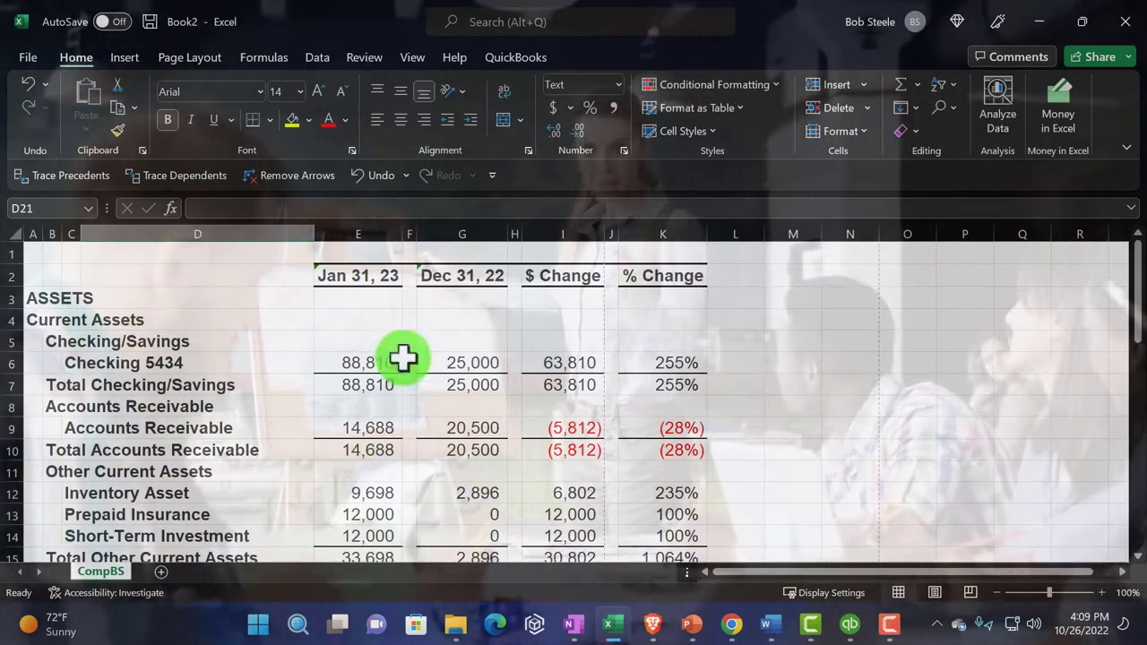
left_click(410, 235)
left_click(514, 233, "ctrl")
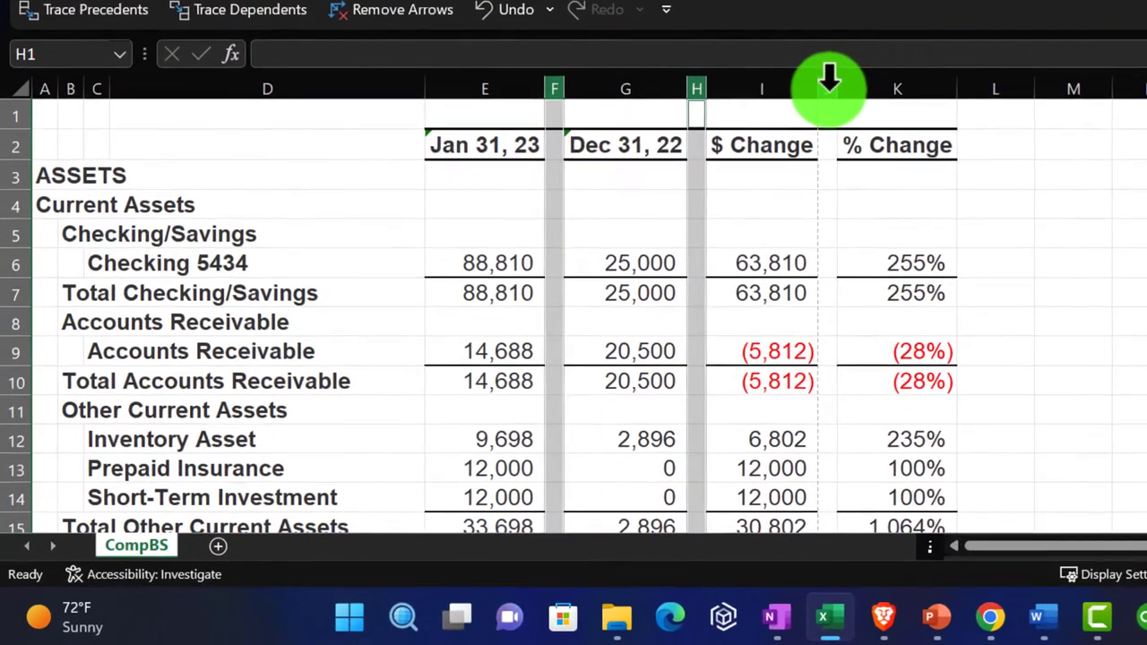
left_click(609, 234, "ctrl")
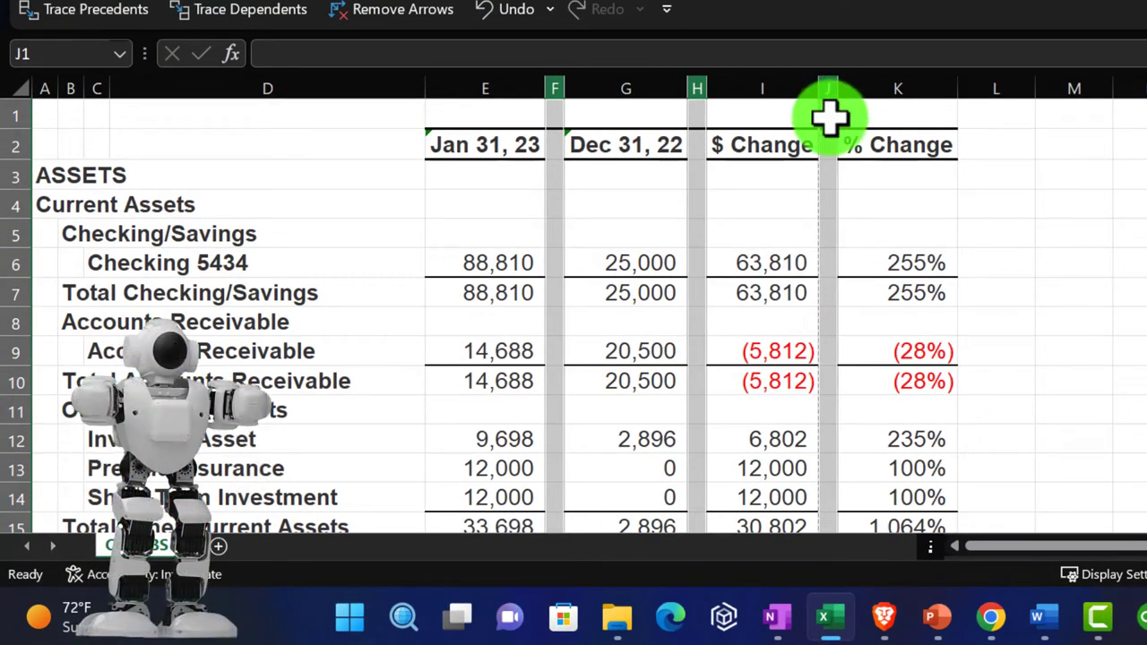
right_click(830, 116)
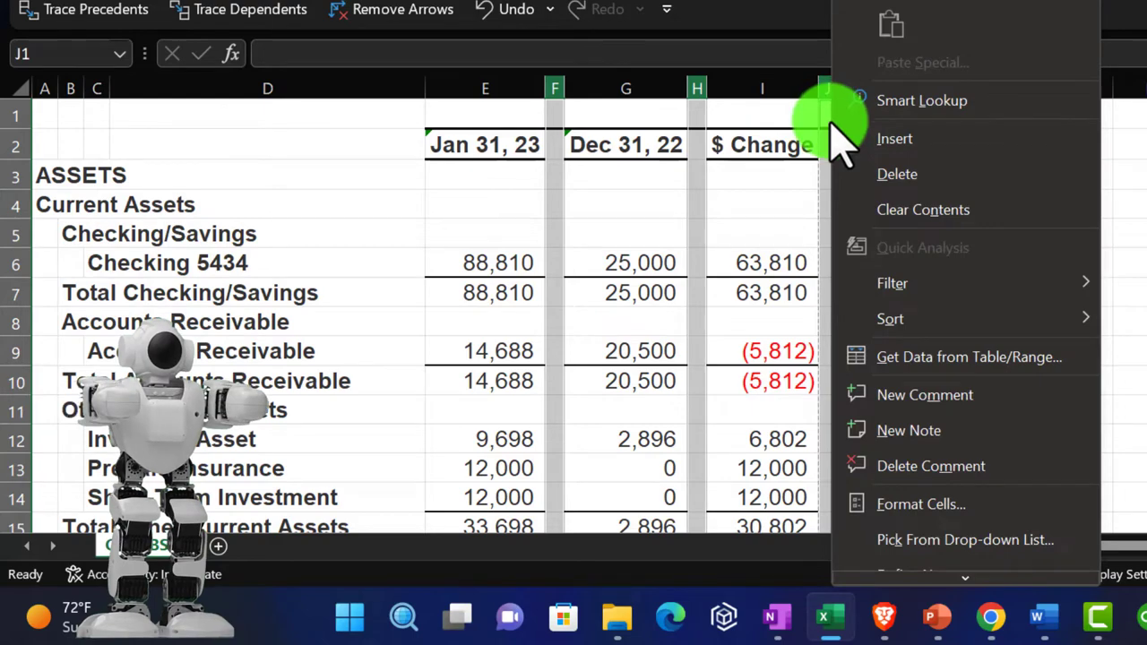
left_click(865, 179)
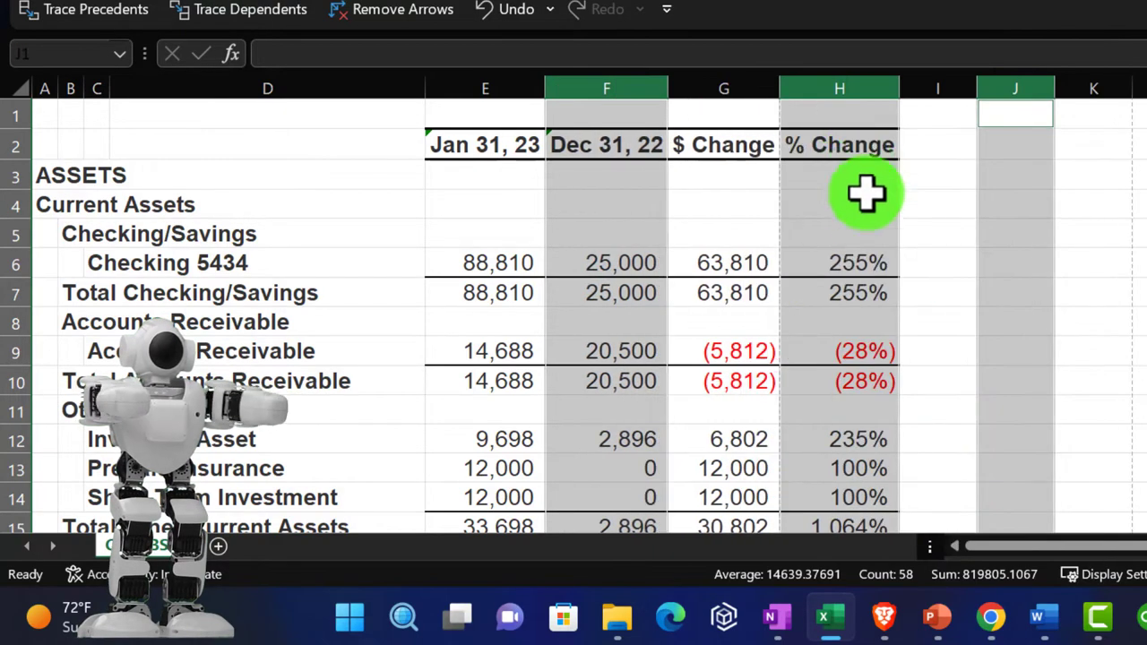
left_click(865, 224)
Narrow column D slightly so the account names sit closer to the amounts, and check the fit down the sheet.
scroll(649, 271, "down", 4)
scroll(538, 257, "up", 4)
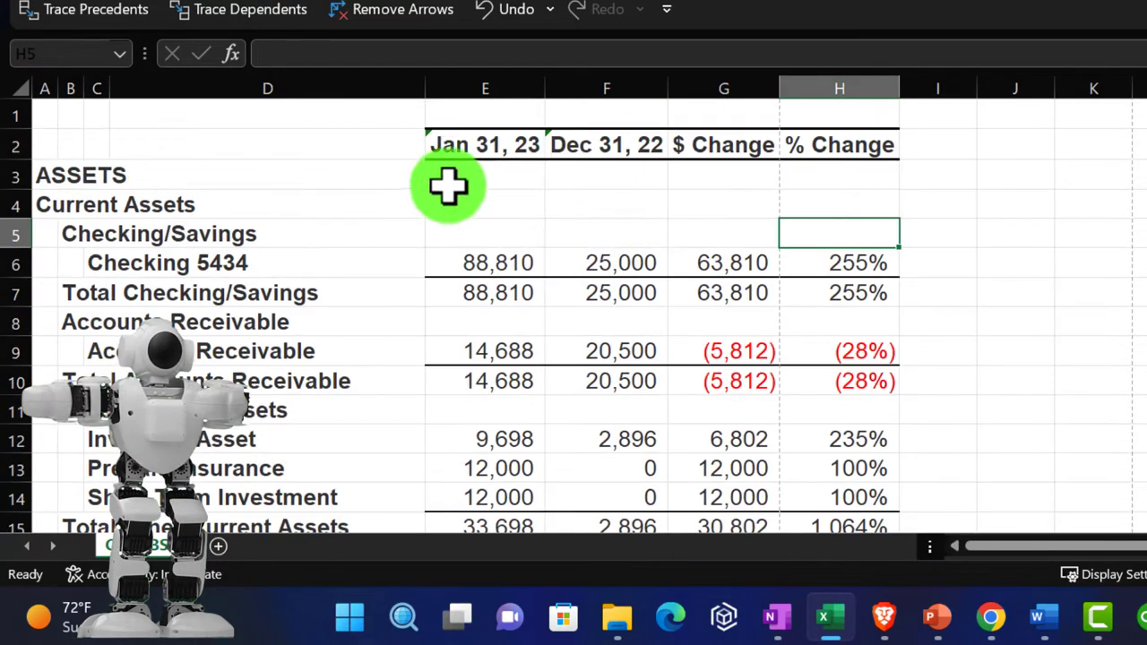
left_click_drag(403, 92, 403, 93)
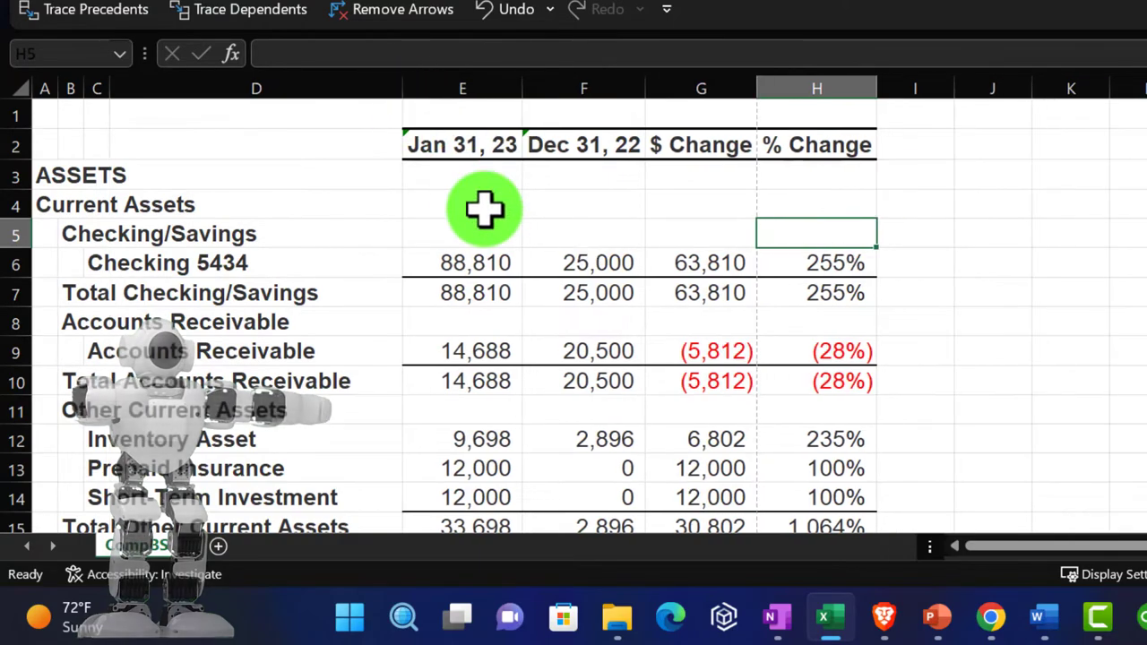
scroll(487, 215, "down", 8)
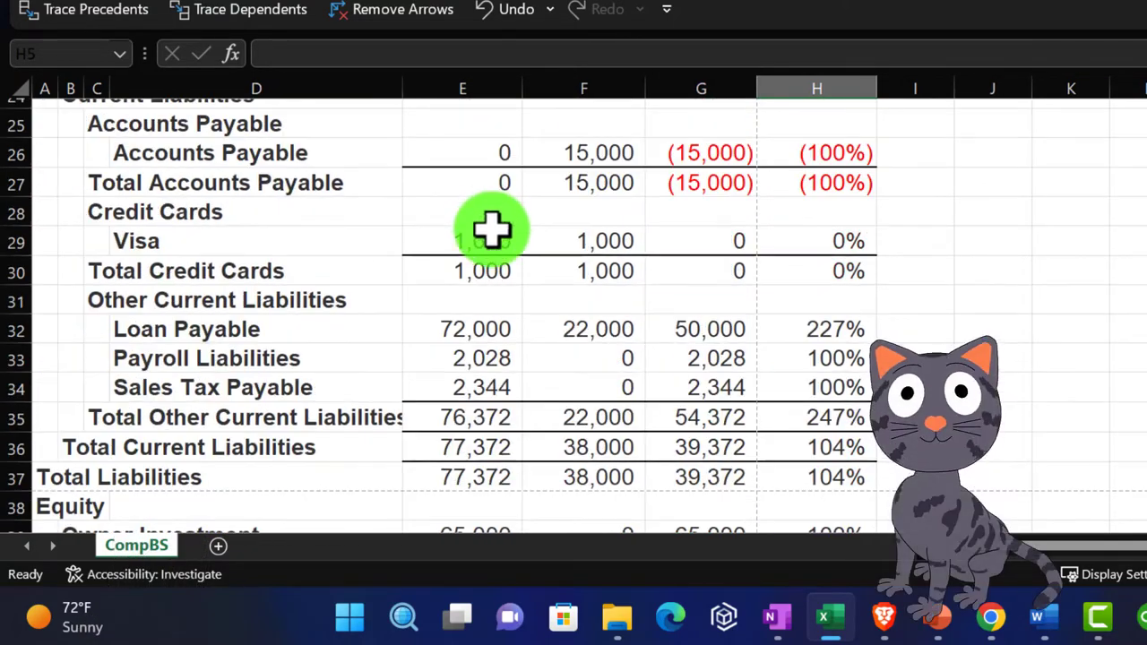
scroll(491, 231, "down", 5)
Narrow the four amount columns E through H to one equal width and check the figures down the sheet.
scroll(489, 228, "up", 13)
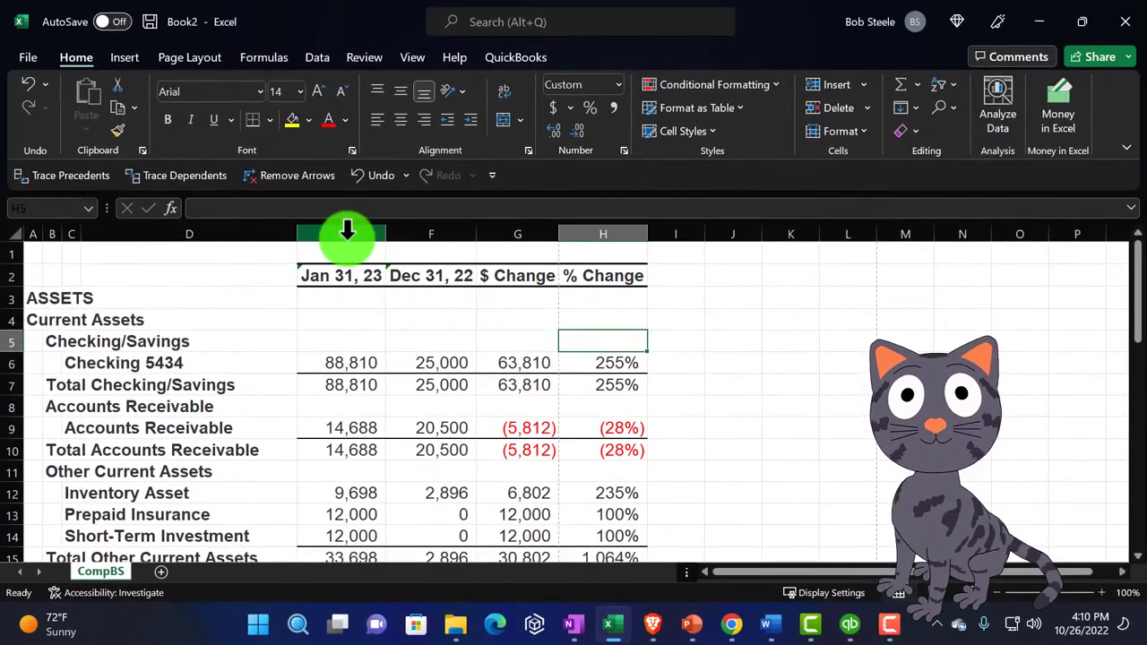
left_click_drag(346, 230, 556, 226)
left_click(555, 404)
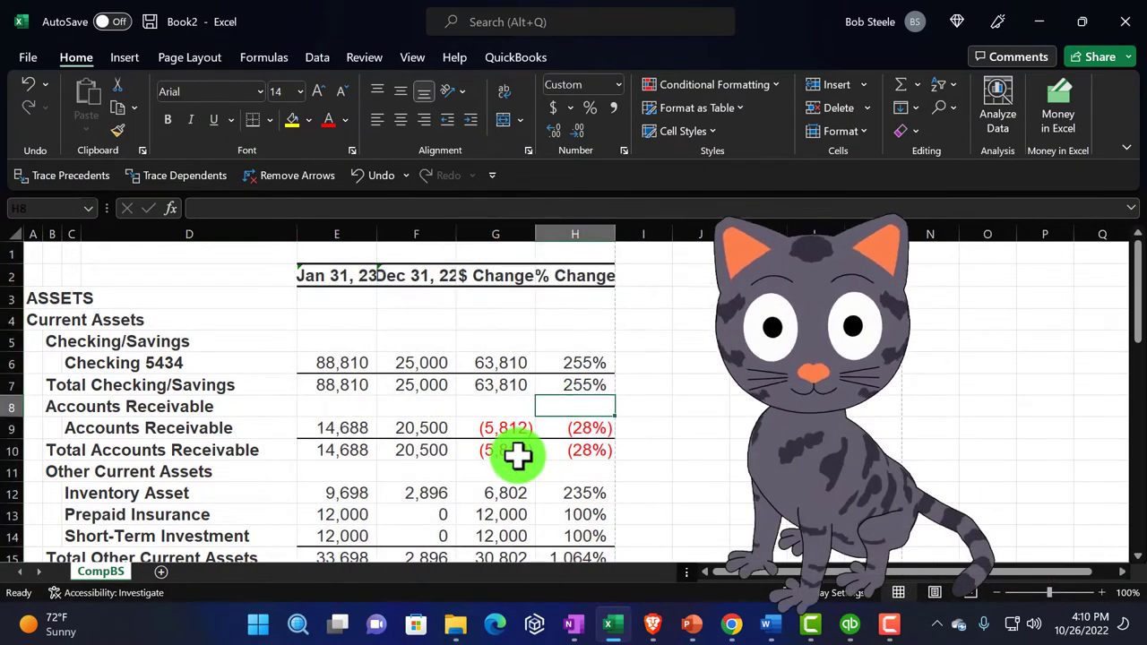
scroll(517, 456, "down", 9)
scroll(518, 455, "up", 5)
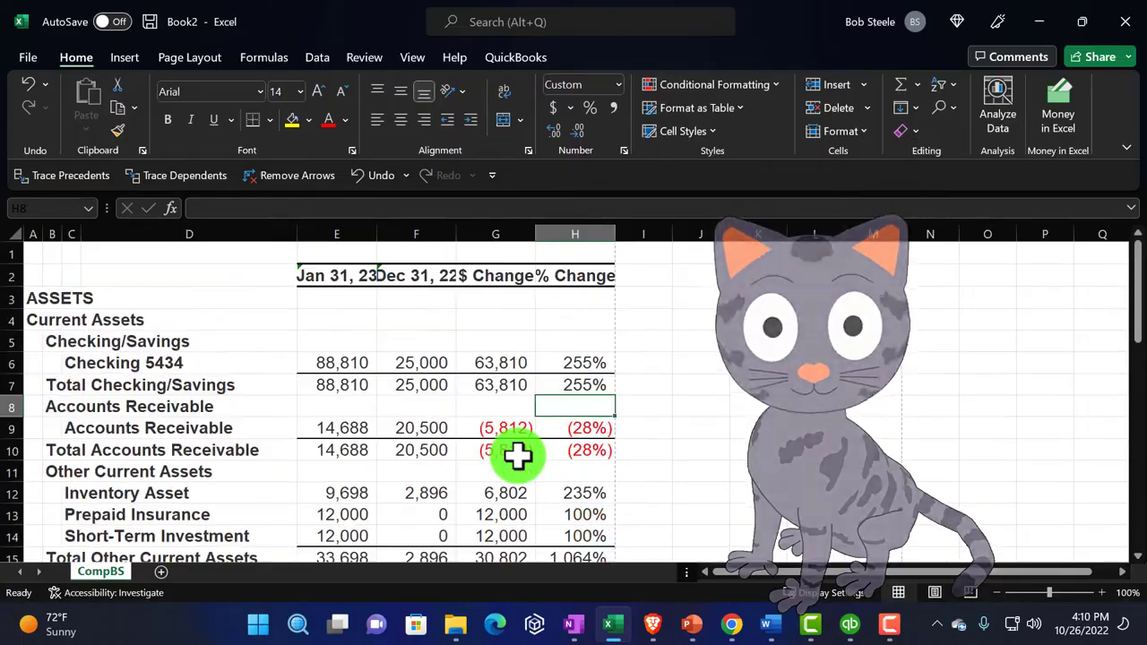
Save the workbook as 01.31.23 Reports in Desktop > QuickBooks Desktop 2023 > GGG Reports > 01.31.23 Reports.
left_click(28, 57)
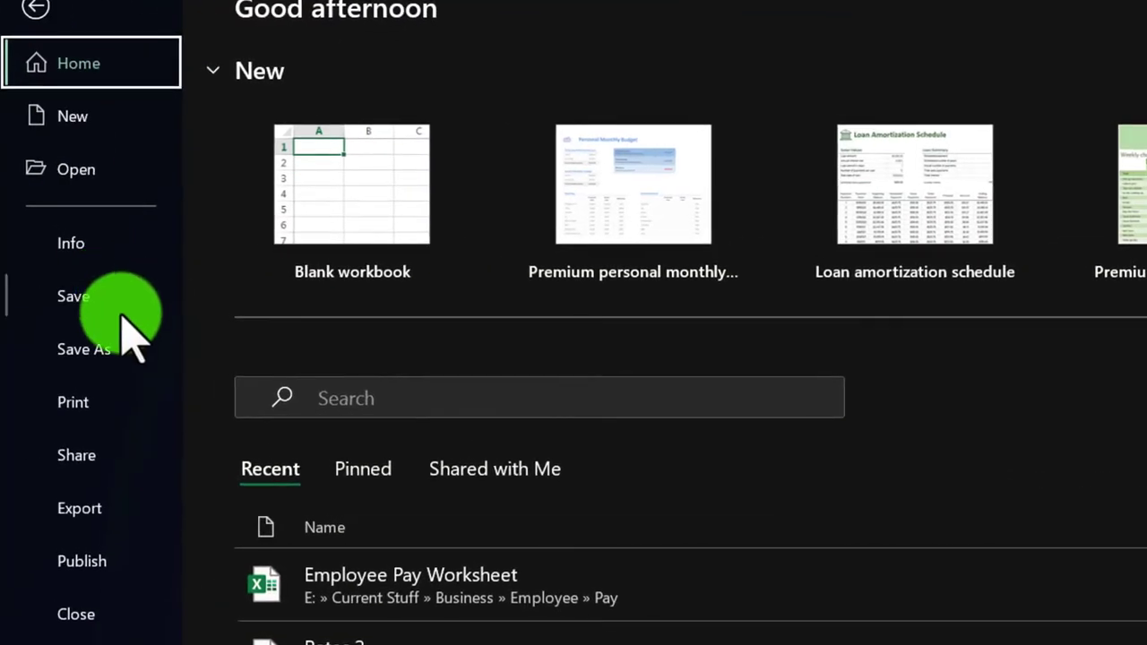
left_click(110, 334)
left_click(381, 424)
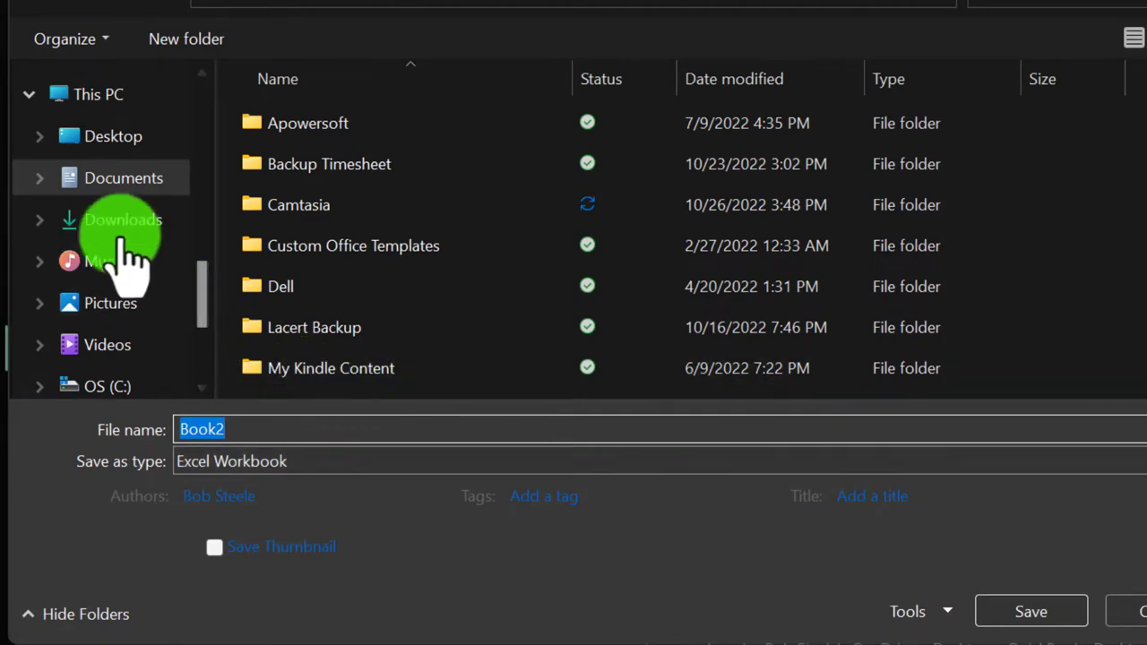
scroll(122, 179, "up", 1)
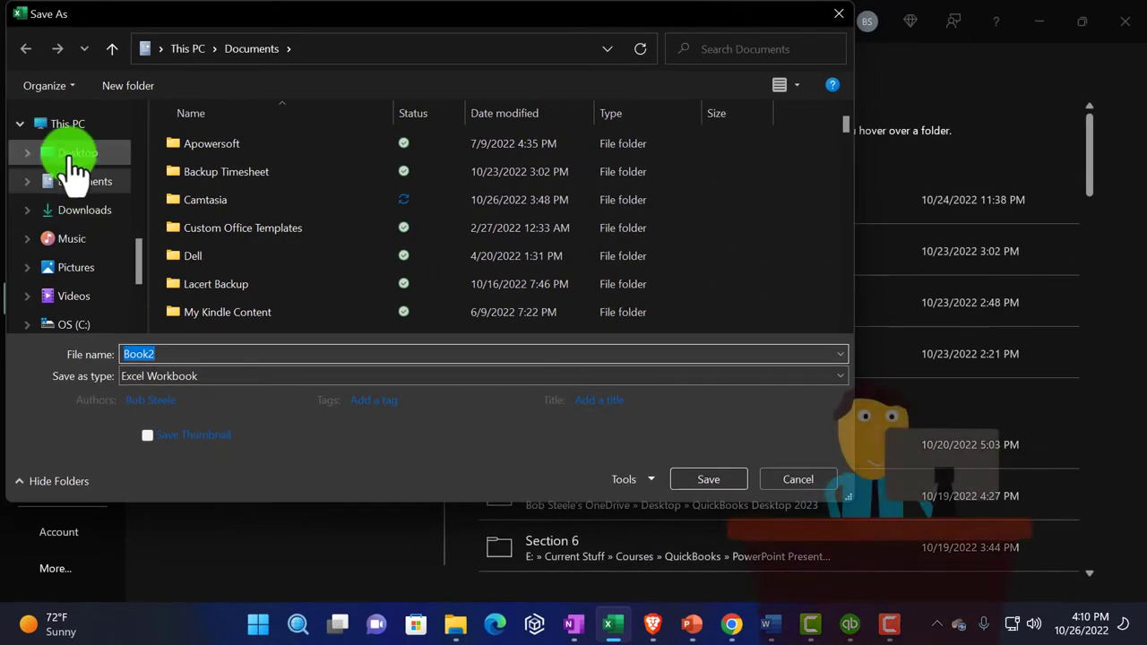
left_click(77, 154)
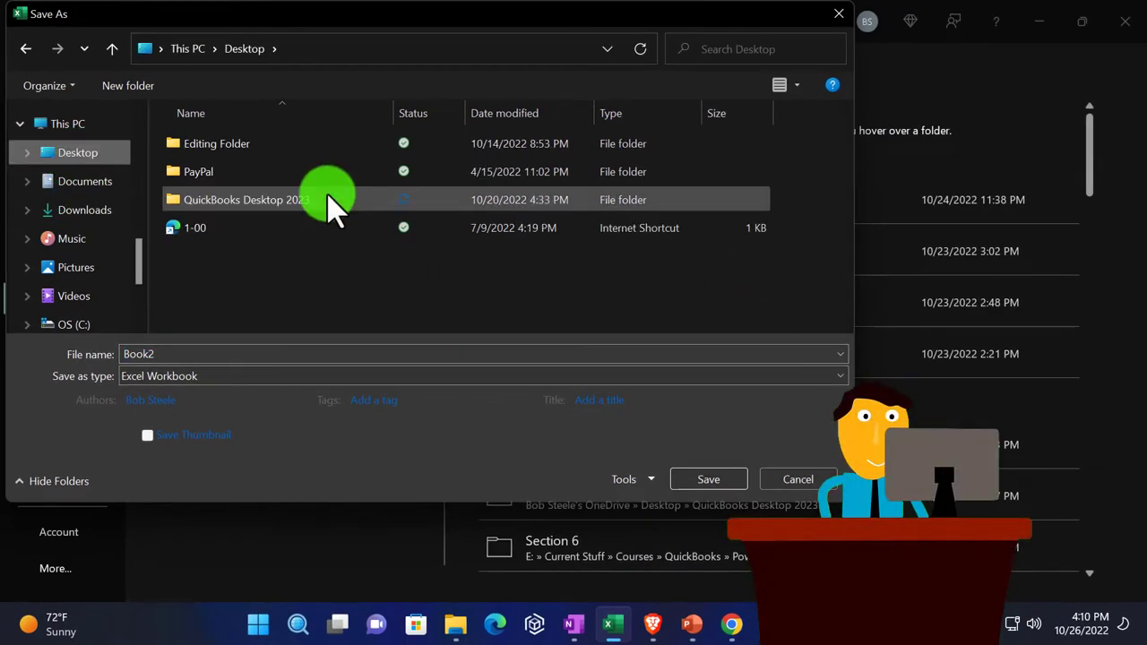
double_click(268, 206)
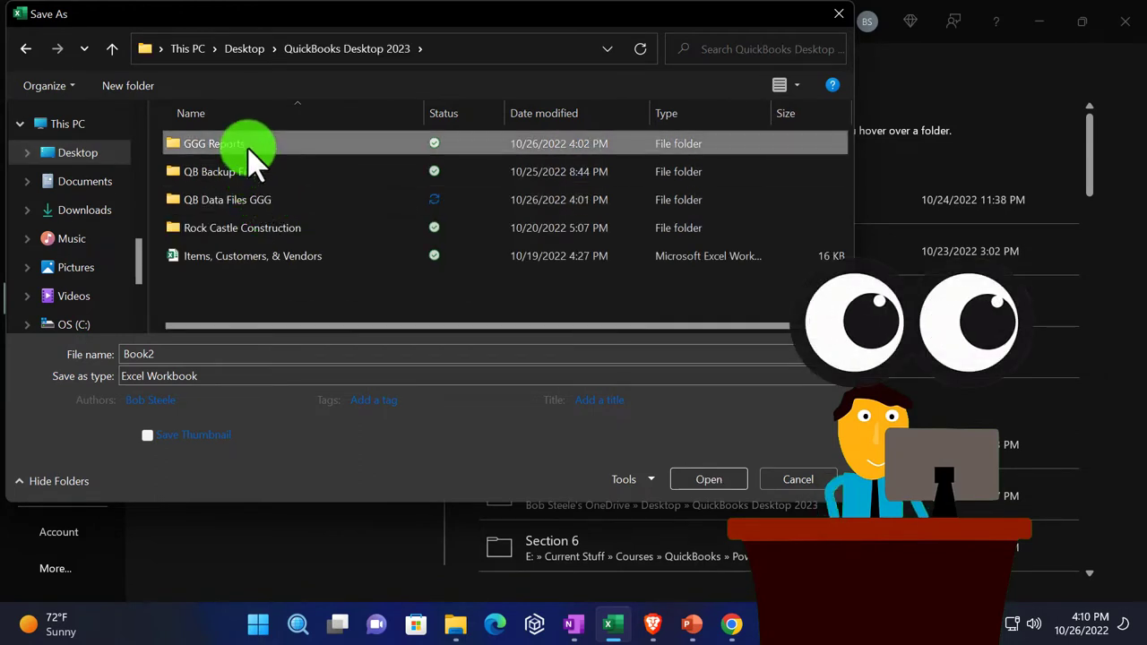
double_click(249, 146)
double_click(239, 158)
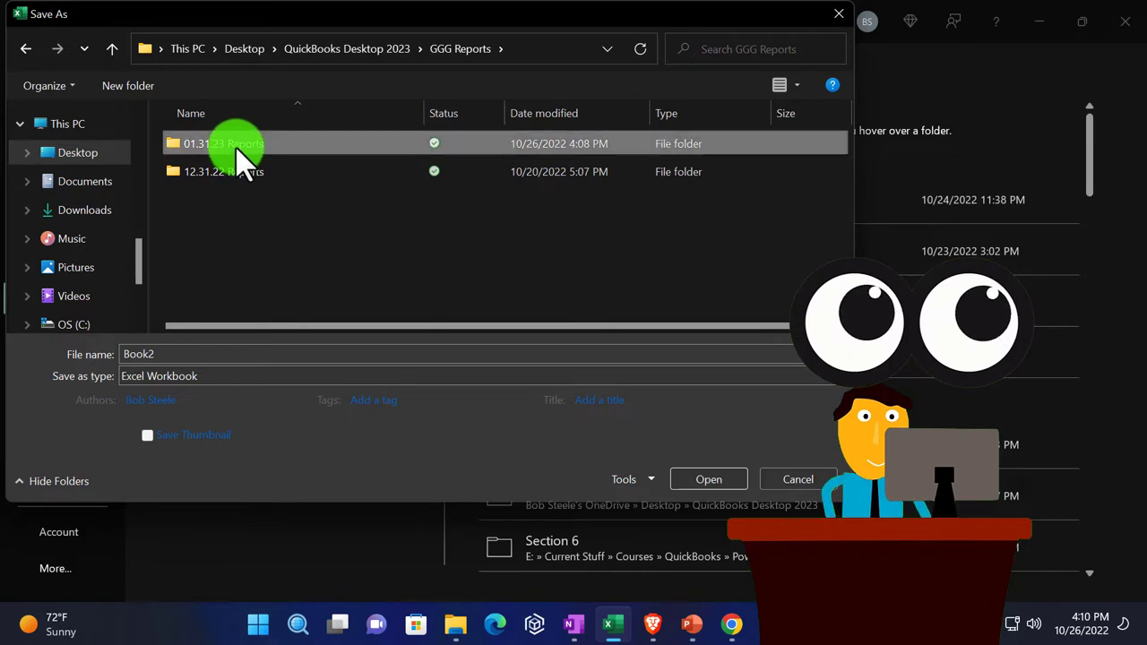
left_click(199, 360)
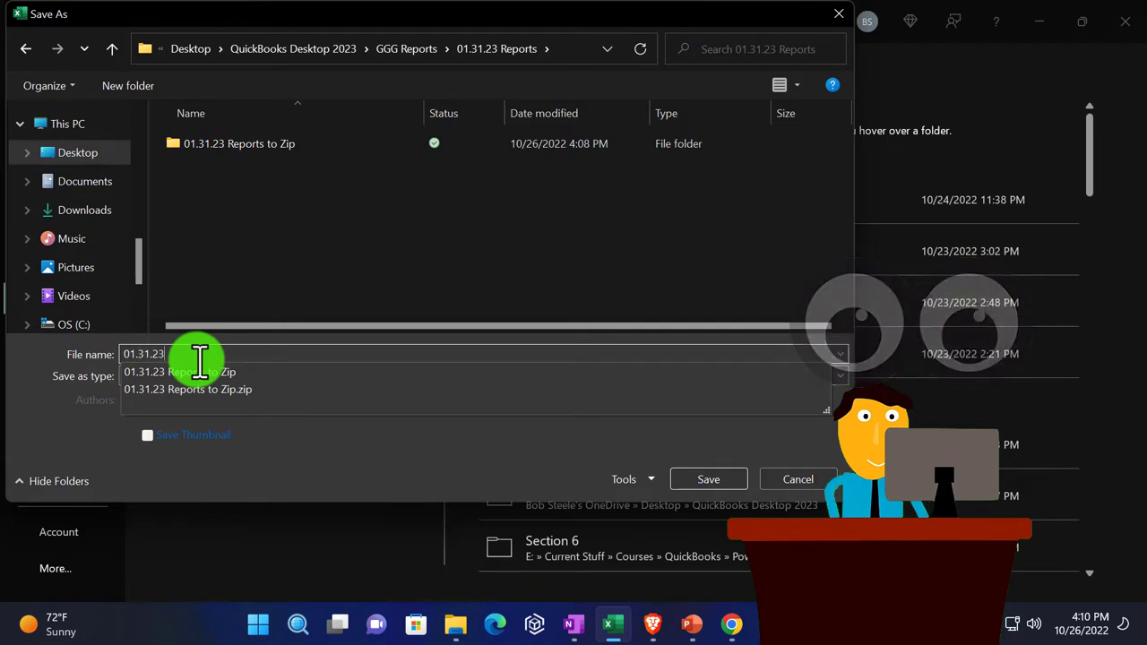
key("Escape")
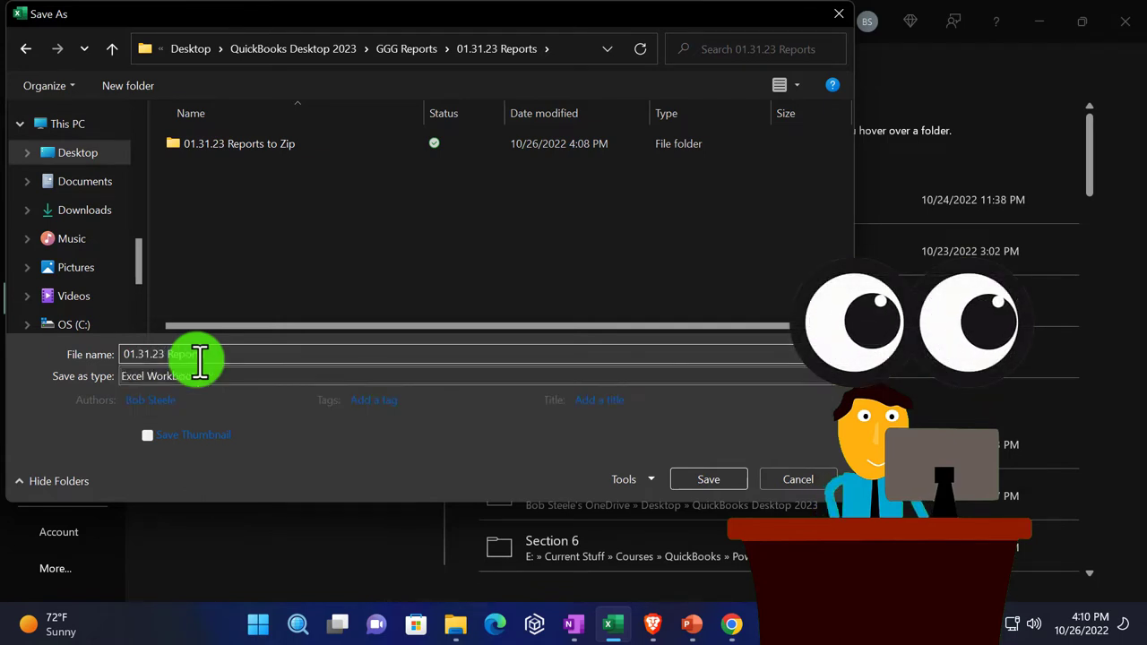
left_click(704, 482)
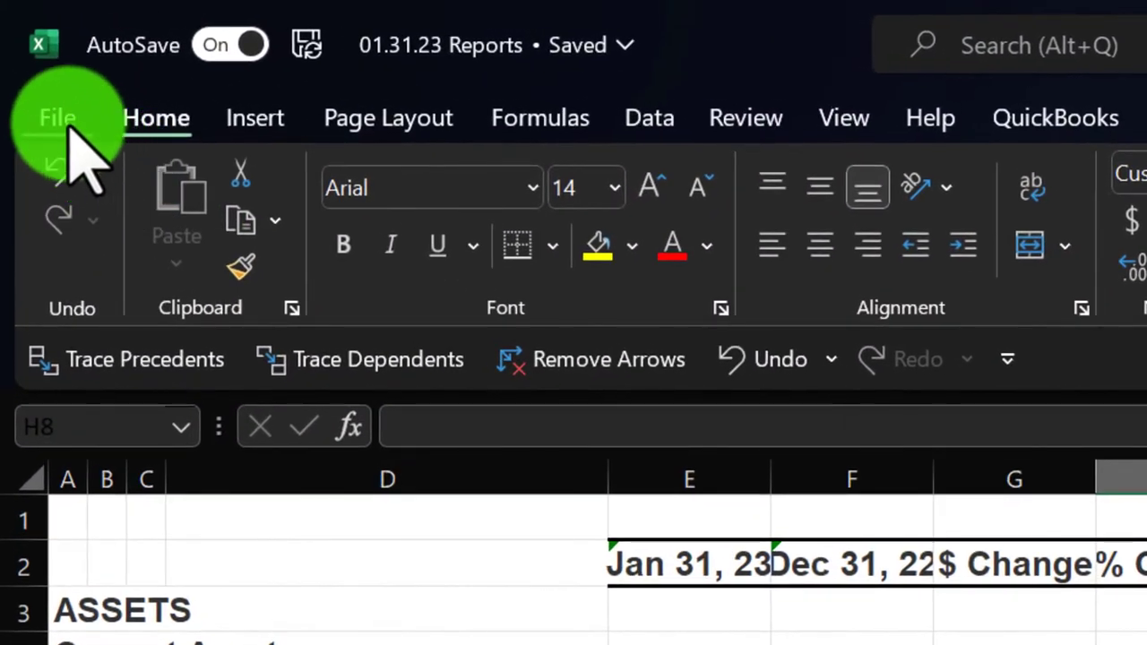
Set the printer to CutePDF Writer and review the pages of the comparative balance sheet in the print preview.
left_click(63, 121)
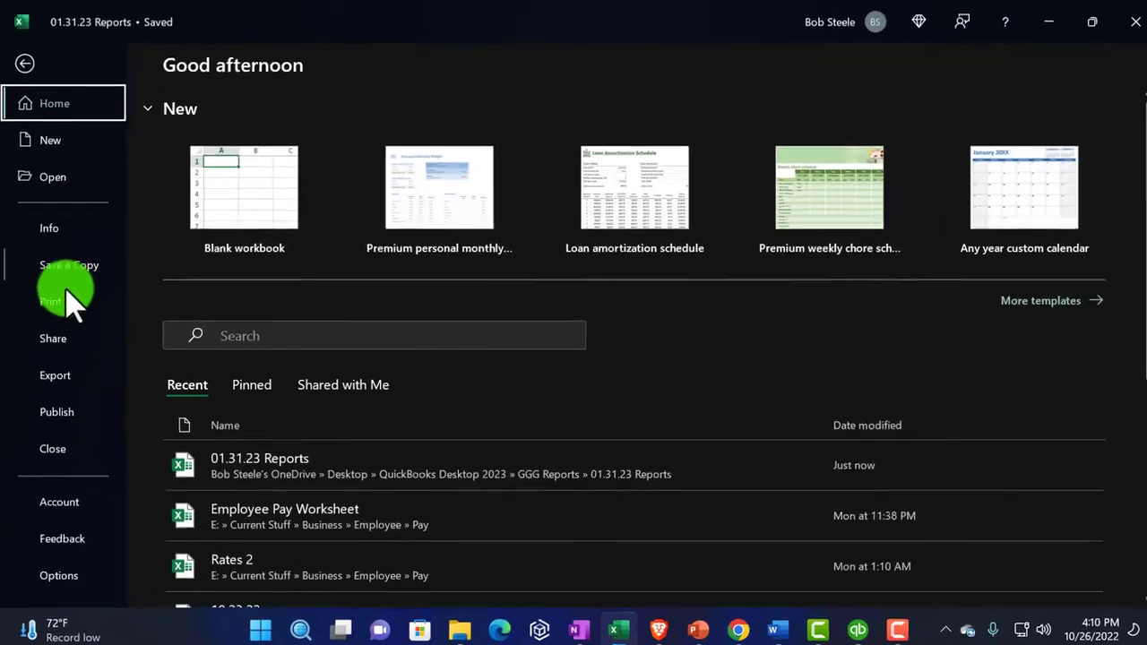
left_click(65, 301)
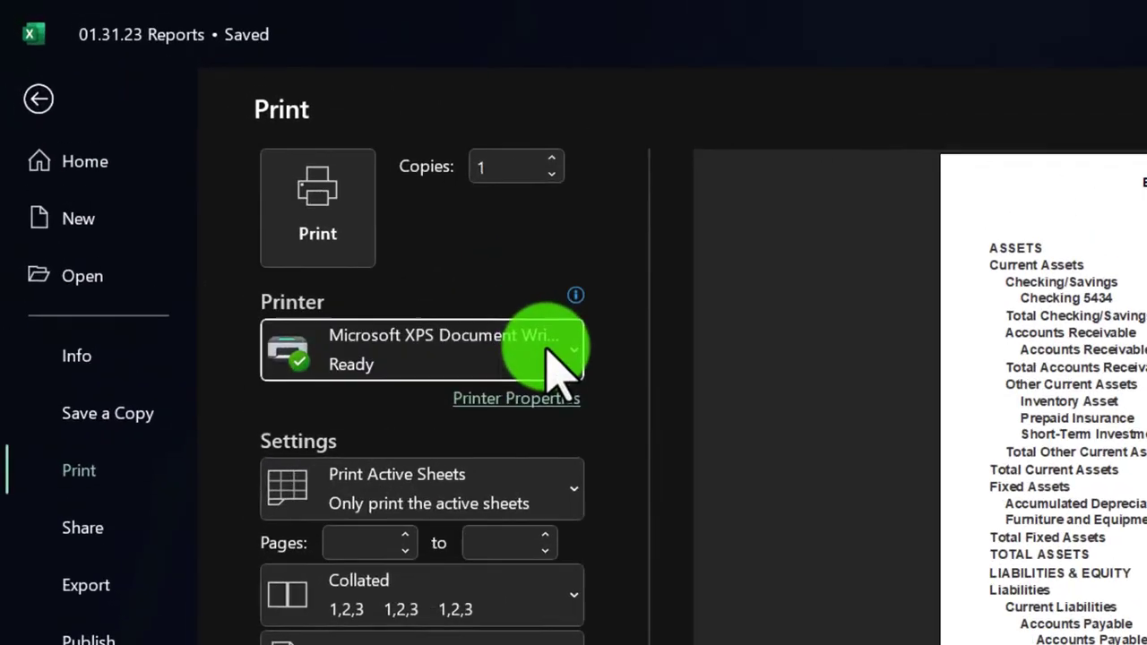
left_click(349, 223)
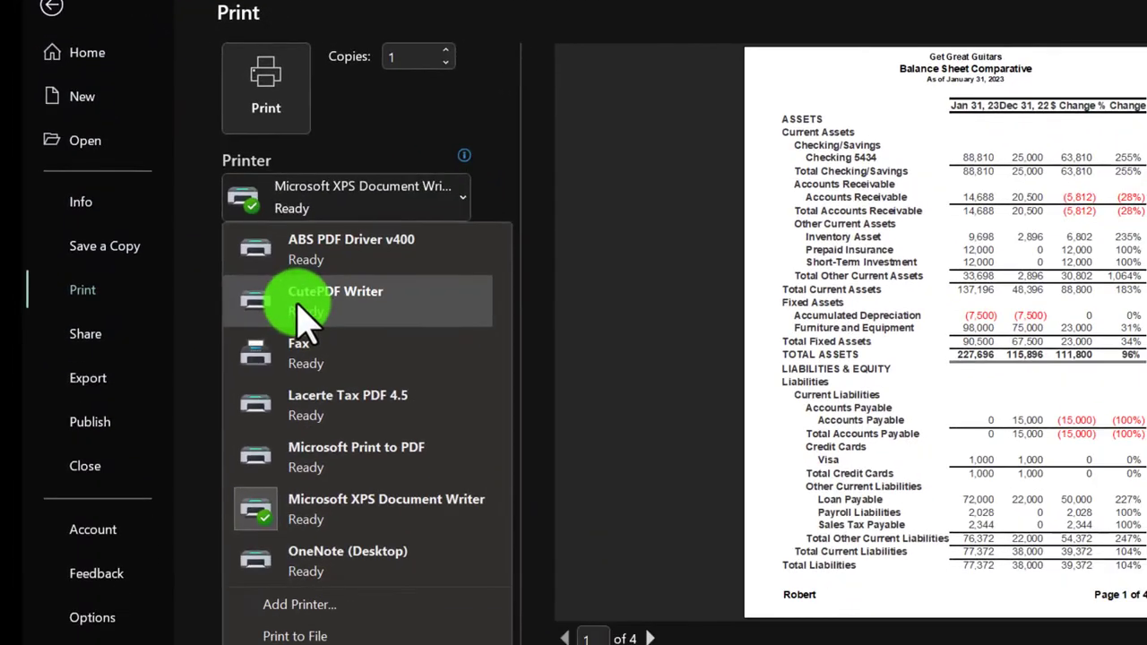
left_click(348, 475)
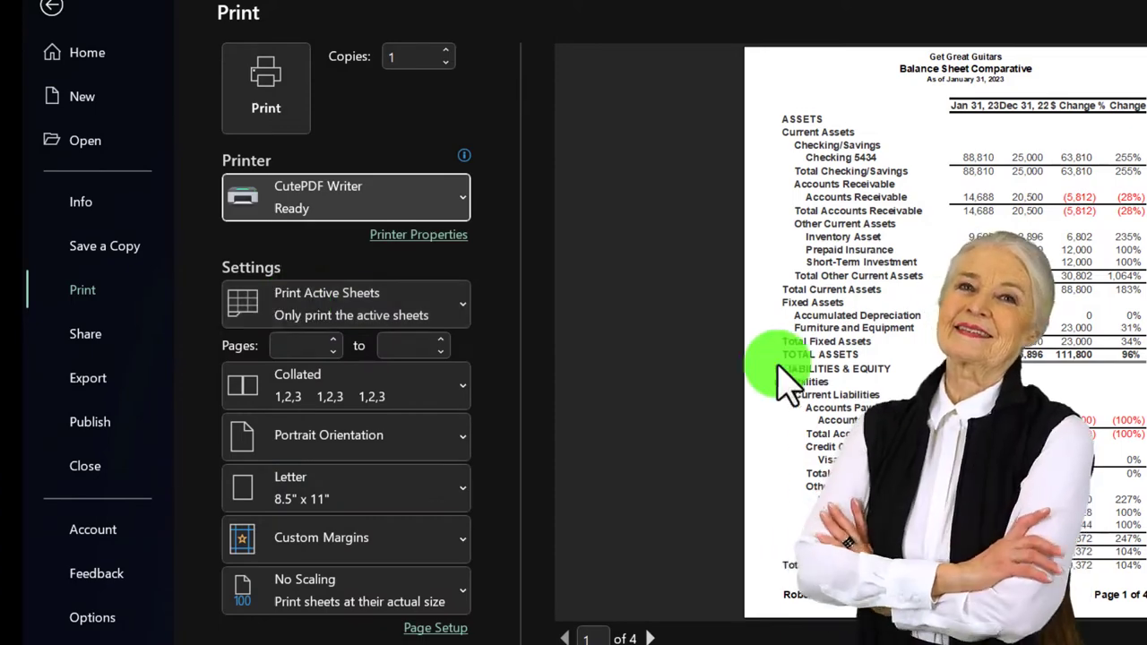
scroll(798, 380, "down", 1)
scroll(793, 367, "down", 2)
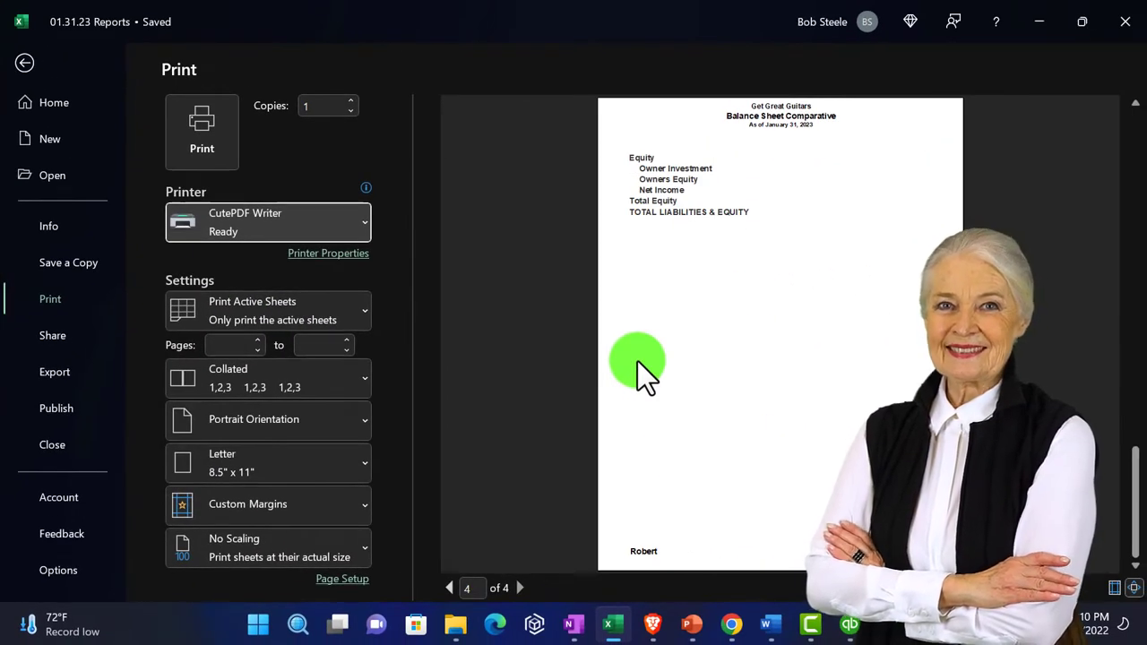
scroll(637, 361, "up", 3)
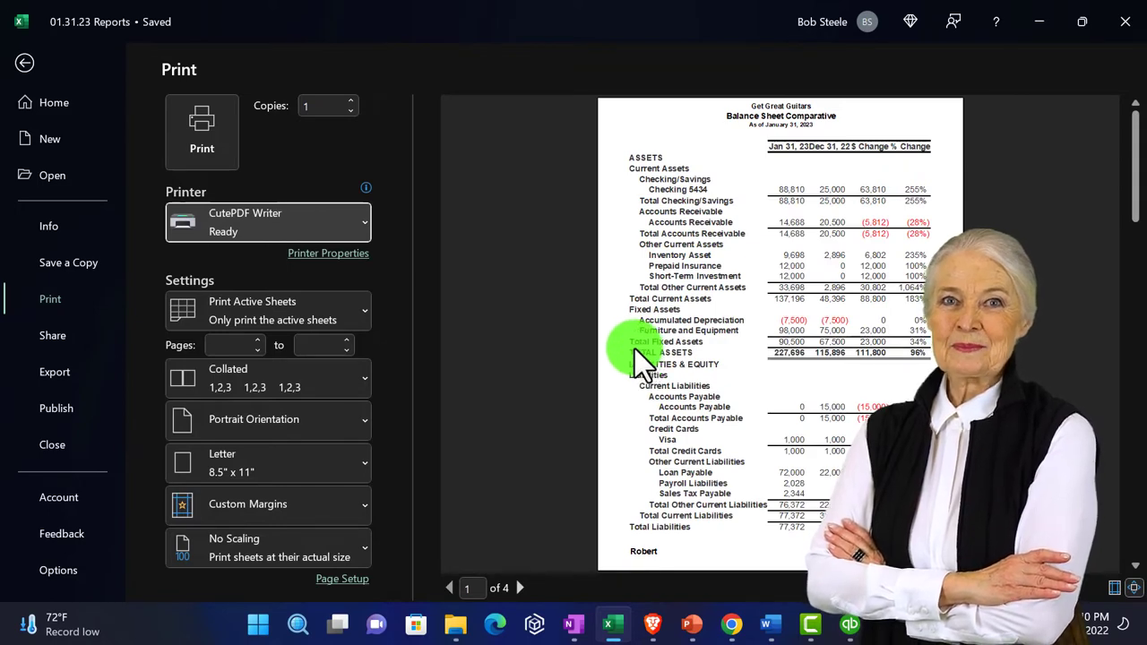
scroll(635, 349, "down", 2)
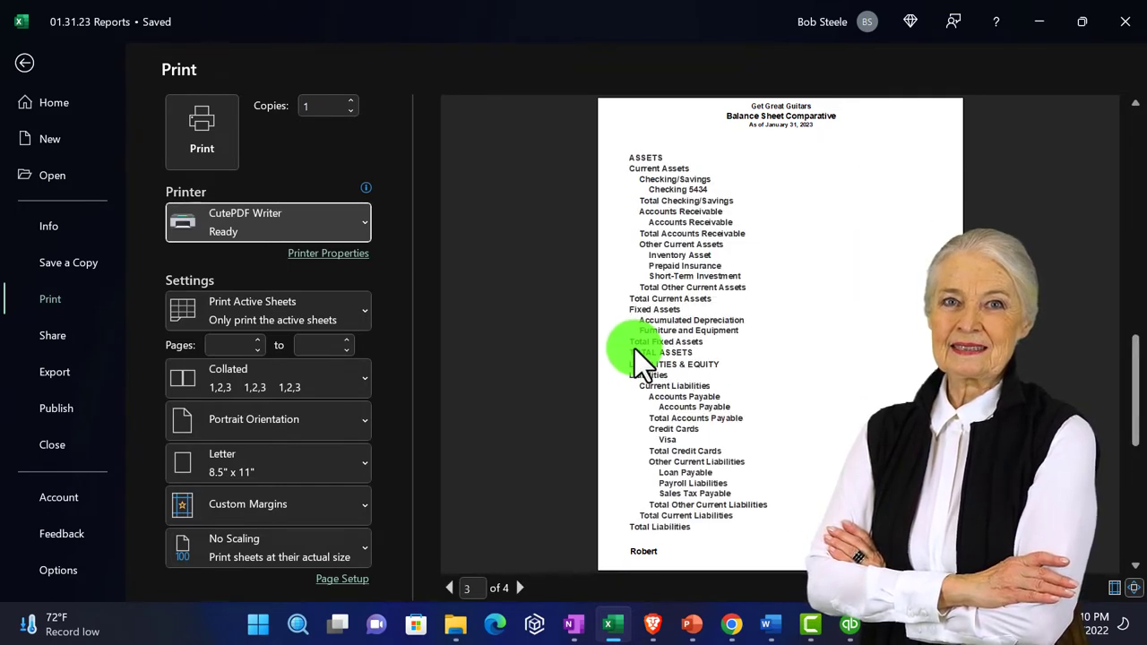
scroll(635, 349, "up", 2)
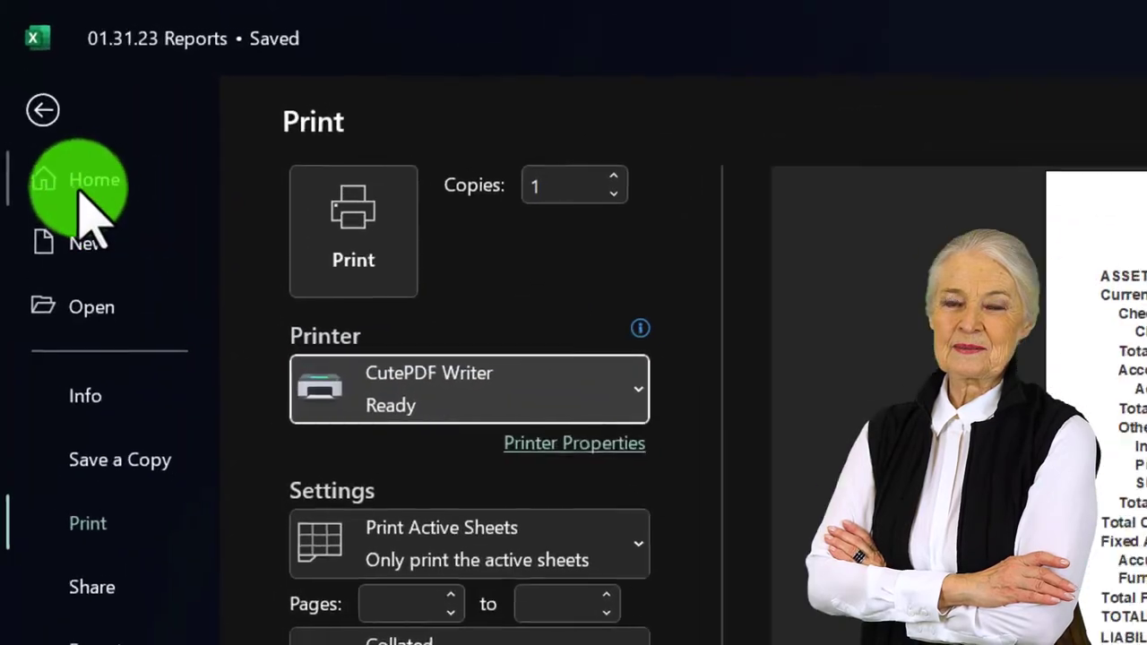
left_click(27, 72)
Check the CompBS sheet down to its final total row and set its page orientation to landscape.
left_click(510, 476)
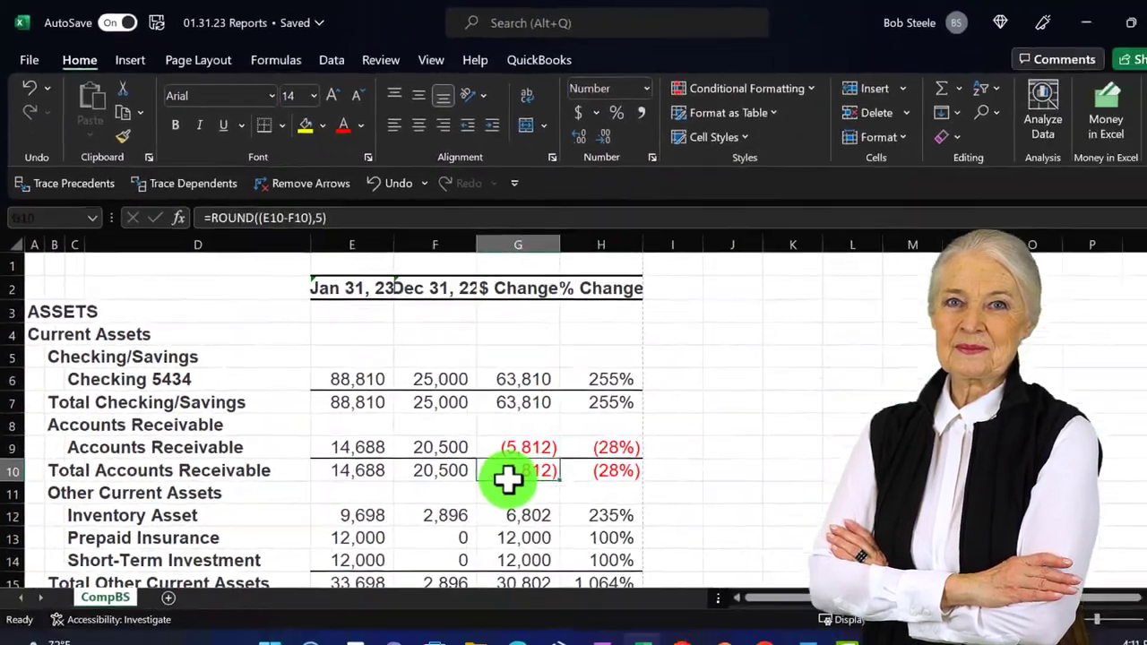
scroll(486, 456, "down", 13)
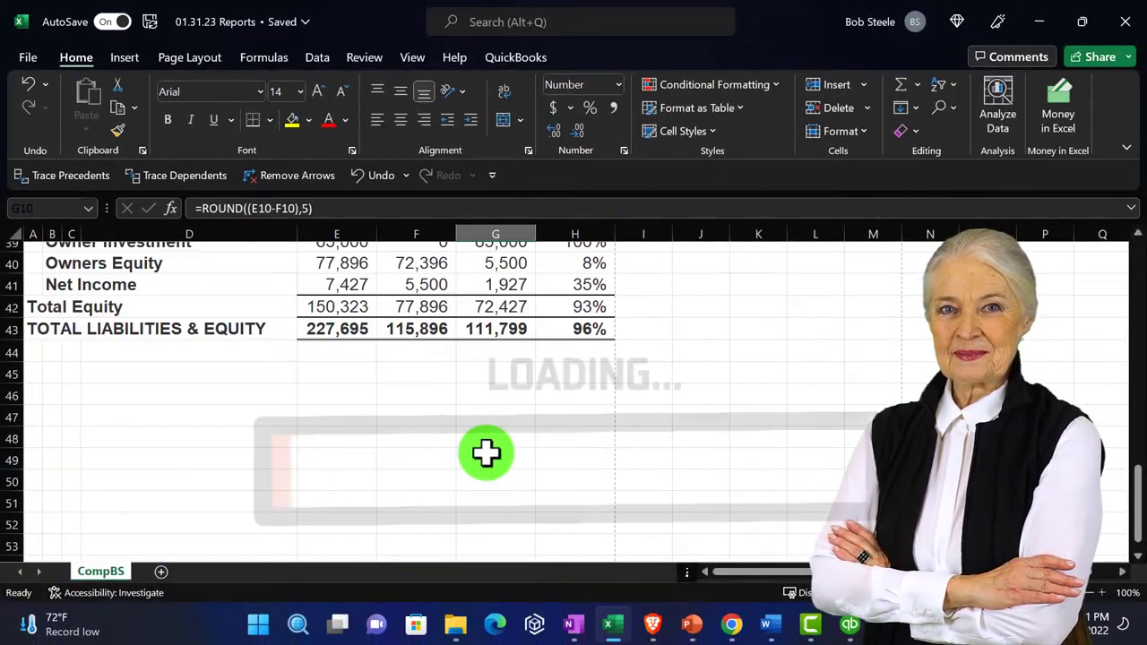
scroll(486, 454, "down", 2)
scroll(487, 454, "up", 4)
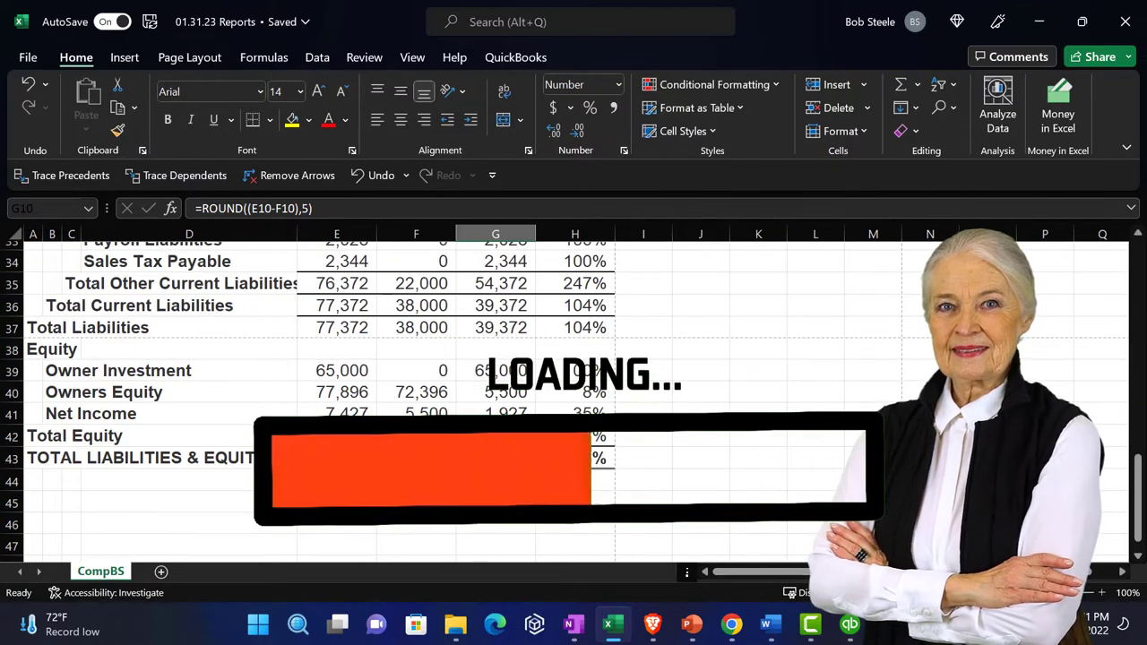
scroll(486, 454, "up", 11)
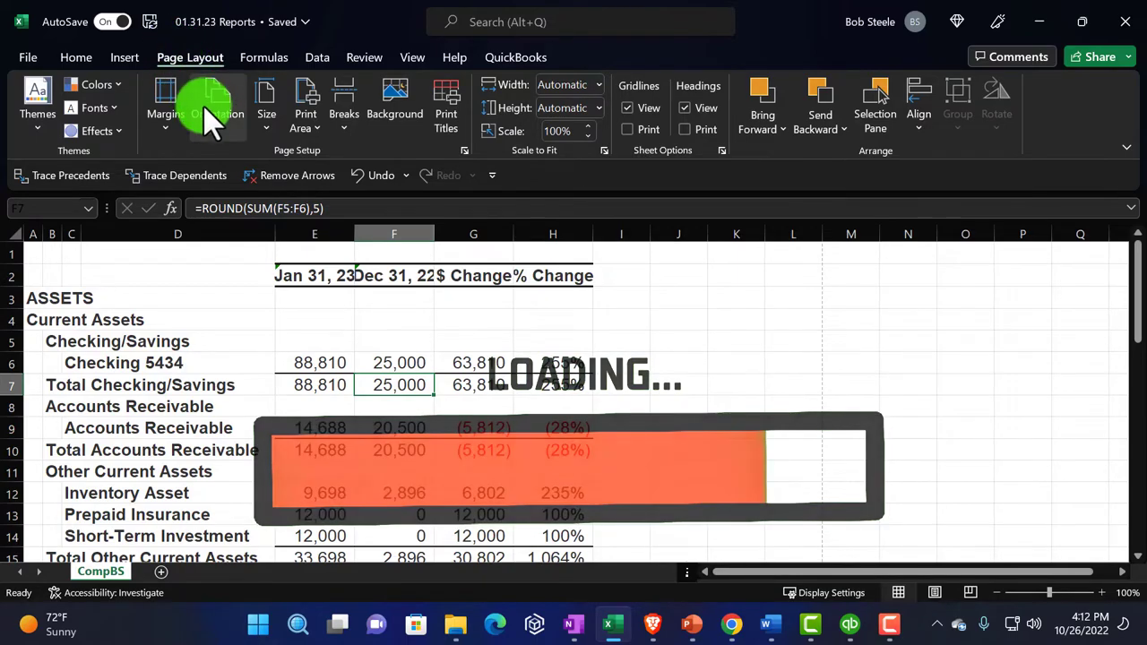
left_click(219, 114)
left_click(236, 209)
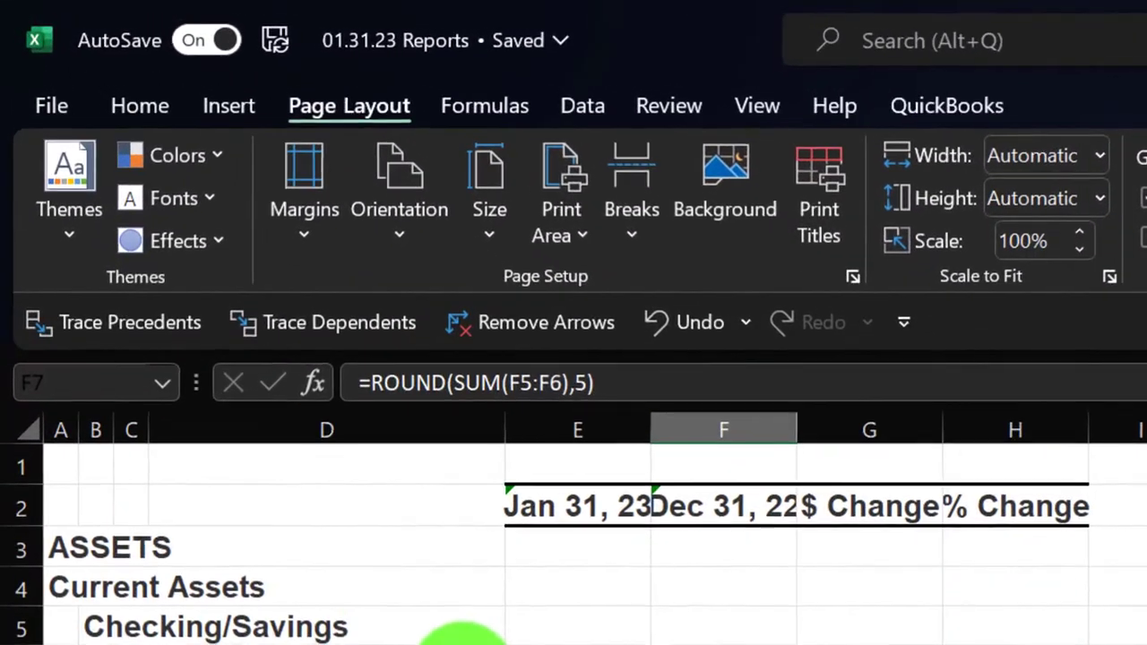
Review the landscape print preview of the CompBS sheet to check how the columns and rows fit the pages.
left_click(37, 78)
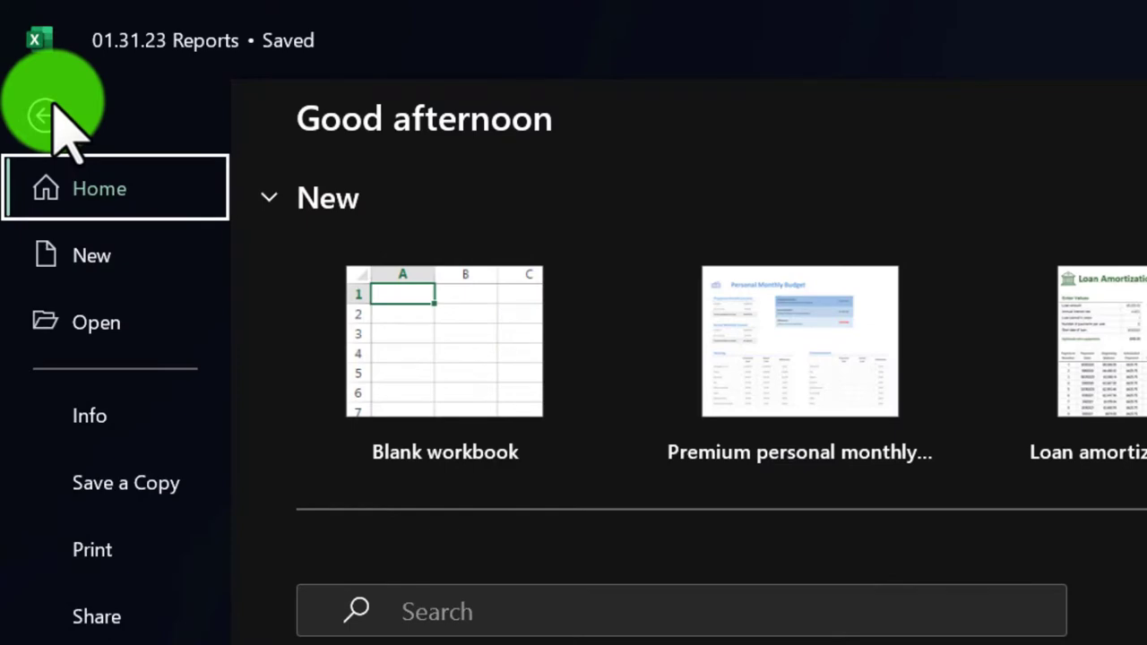
left_click(115, 550)
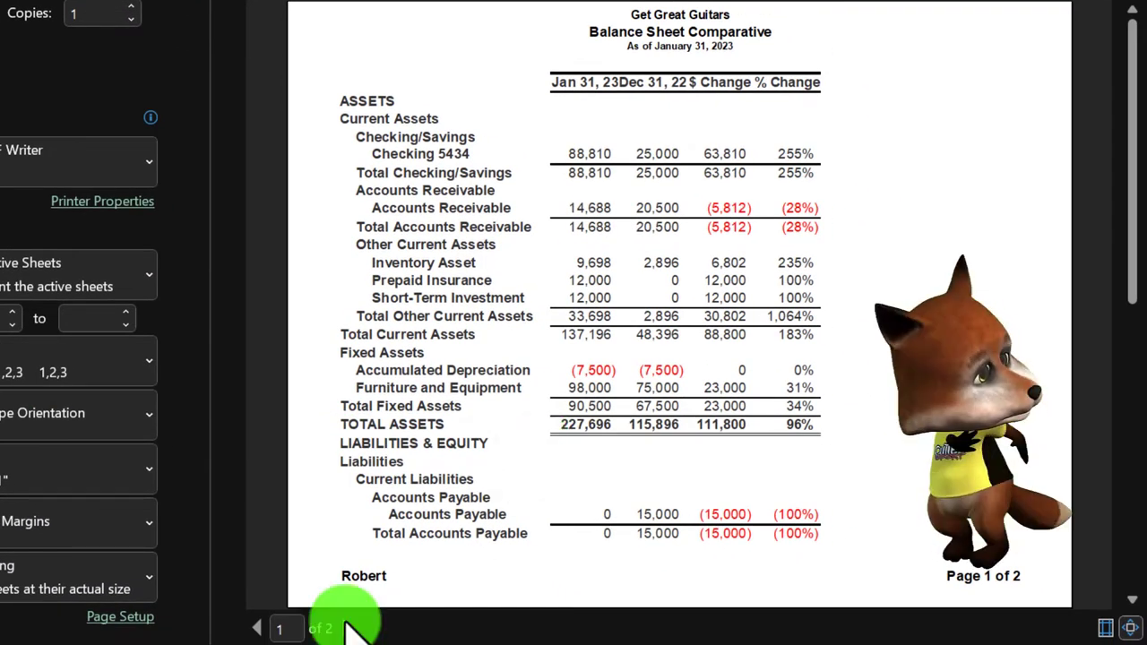
scroll(402, 492, "down", 2)
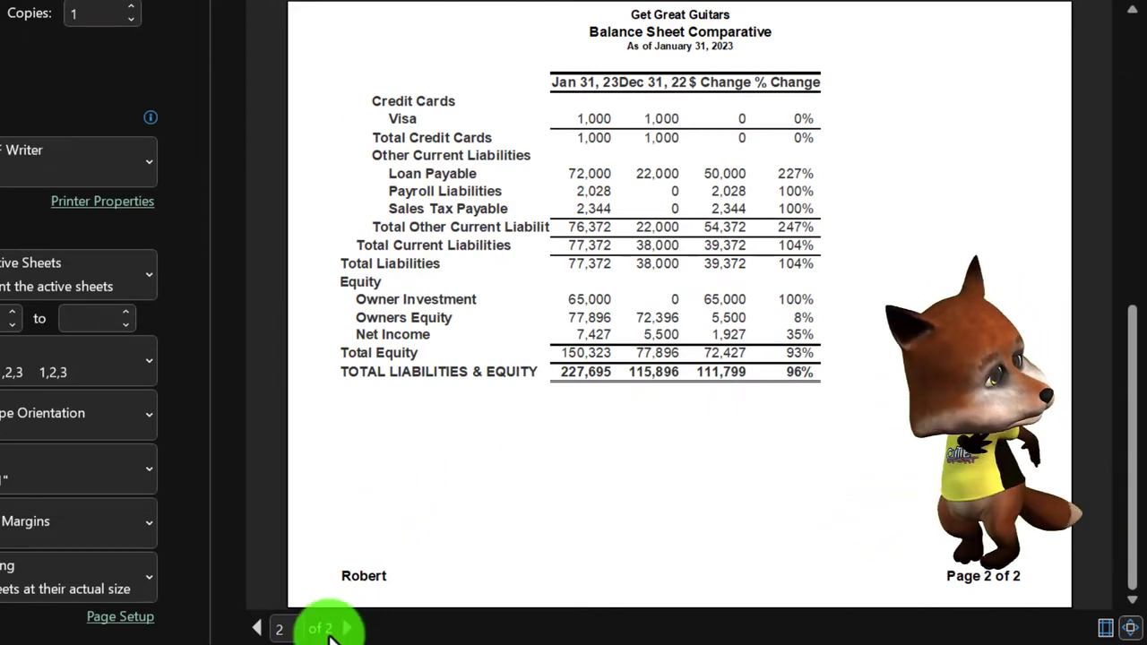
scroll(363, 543, "up", 2)
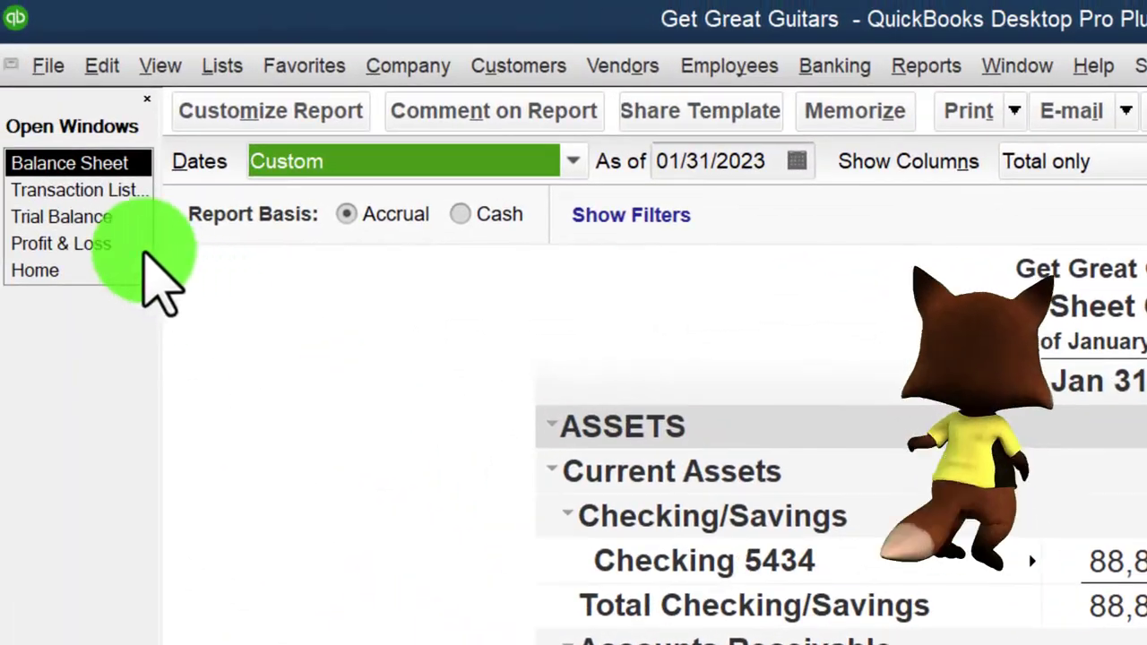
Switch to QuickBooks and set up the Profit & Loss report's Excel export as a new worksheet in an existing workbook.
left_click(78, 245)
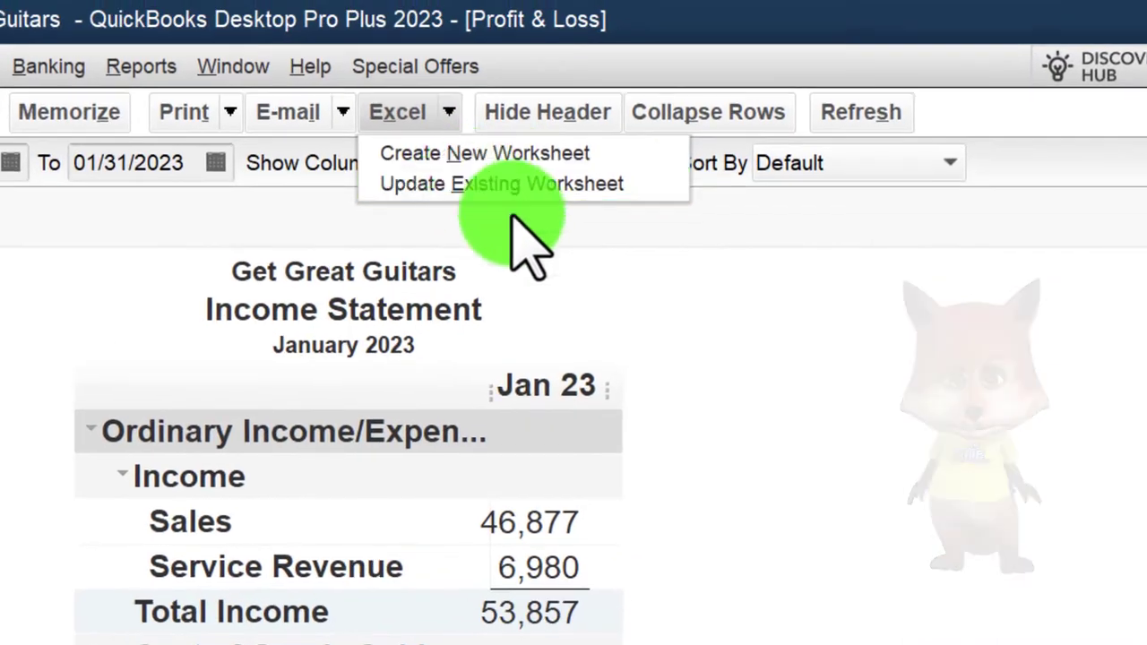
key("Escape")
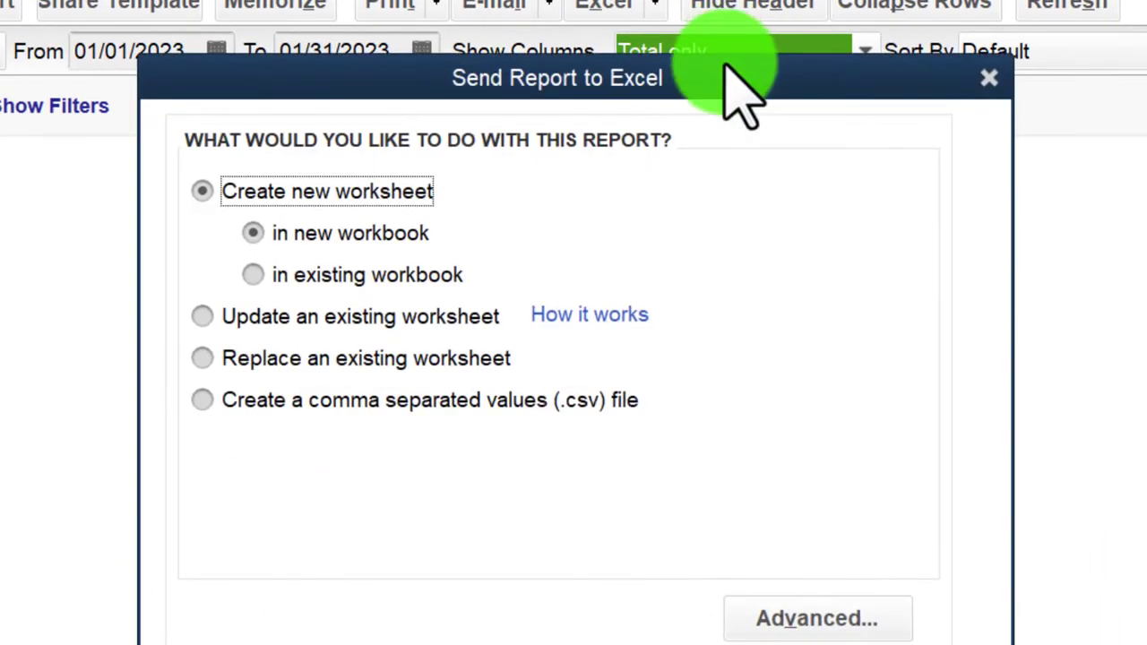
left_click(269, 275)
Choose the 01.31.23 Reports workbook from GGG Reports > 01.31.23 Reports as the destination and export the income statement to it.
left_click(768, 359)
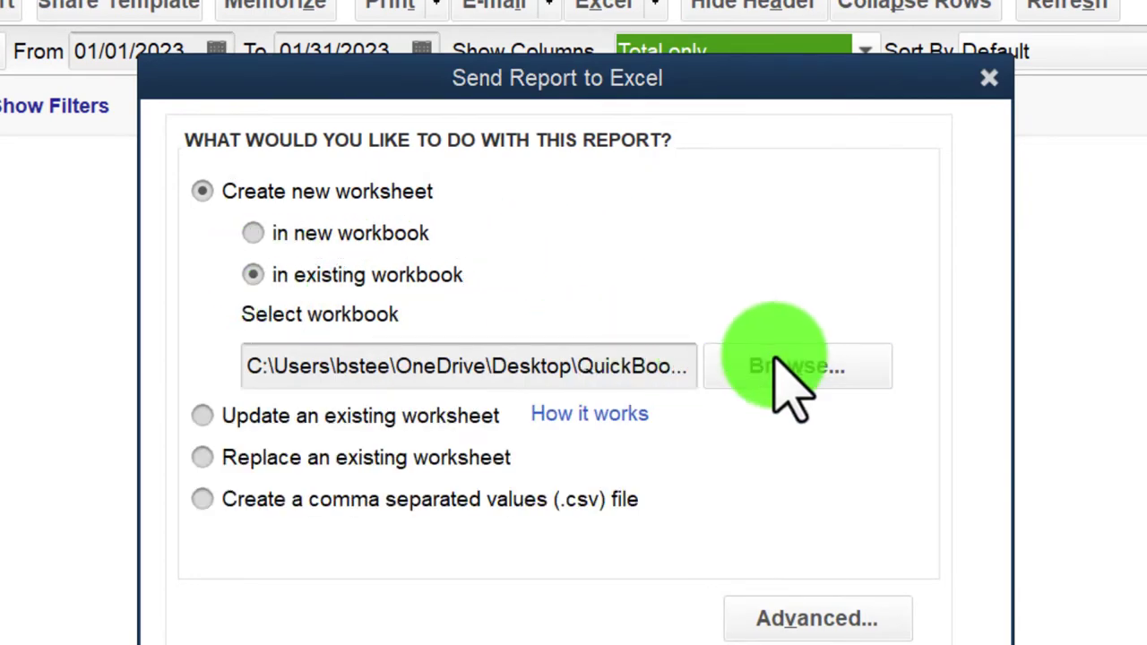
left_click(744, 180)
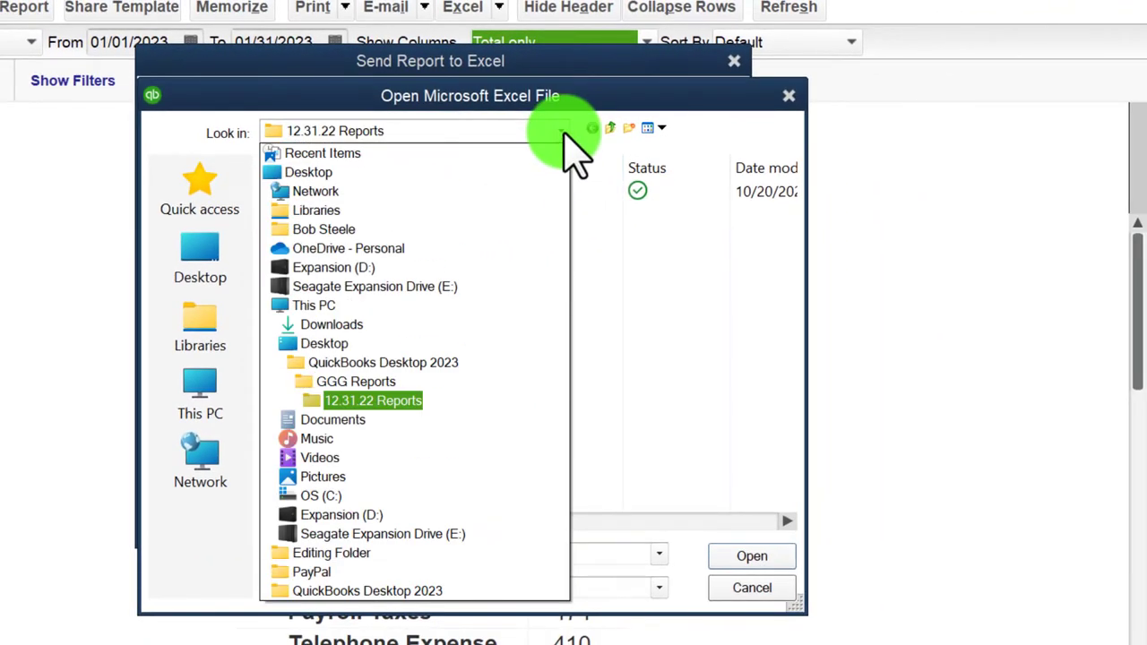
left_click(380, 382)
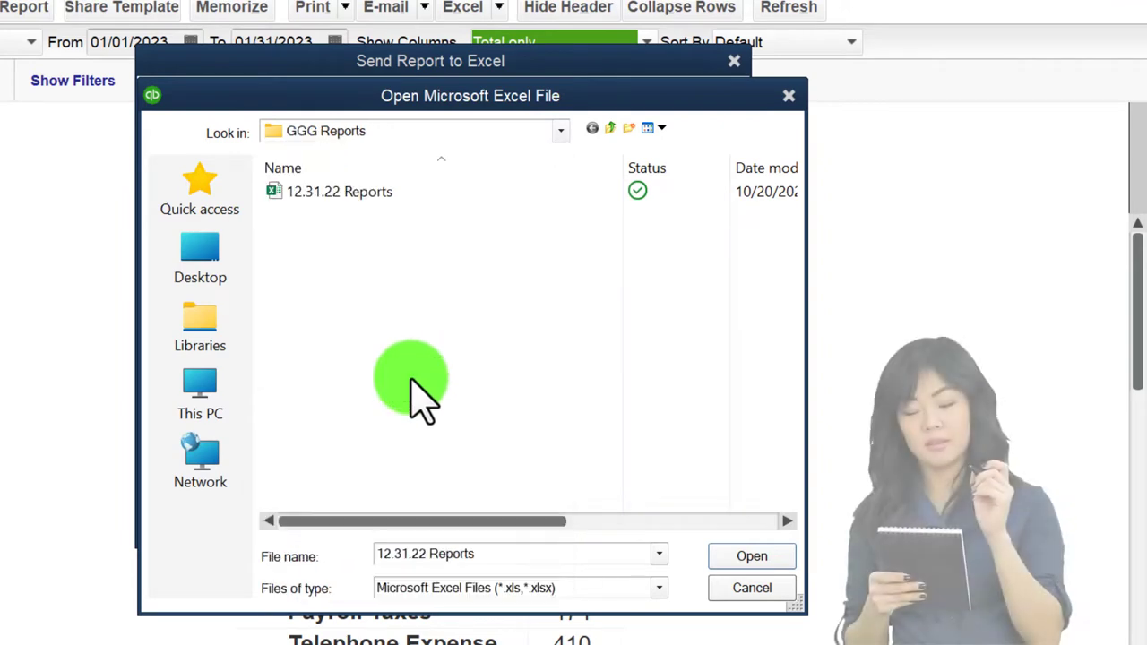
double_click(339, 192)
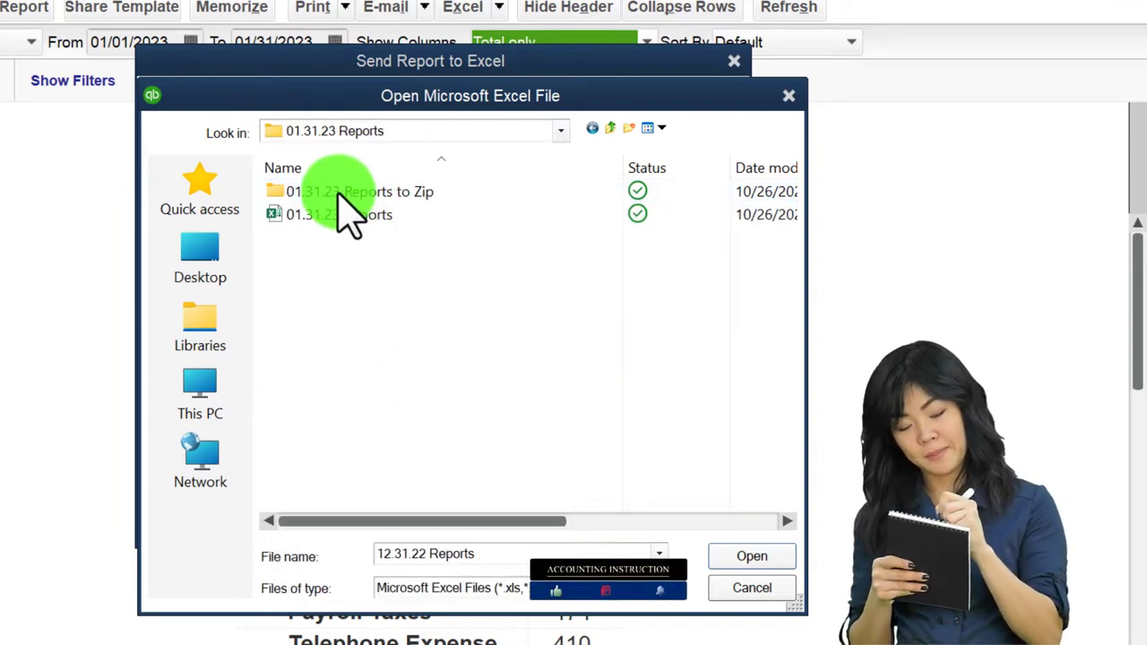
double_click(372, 215)
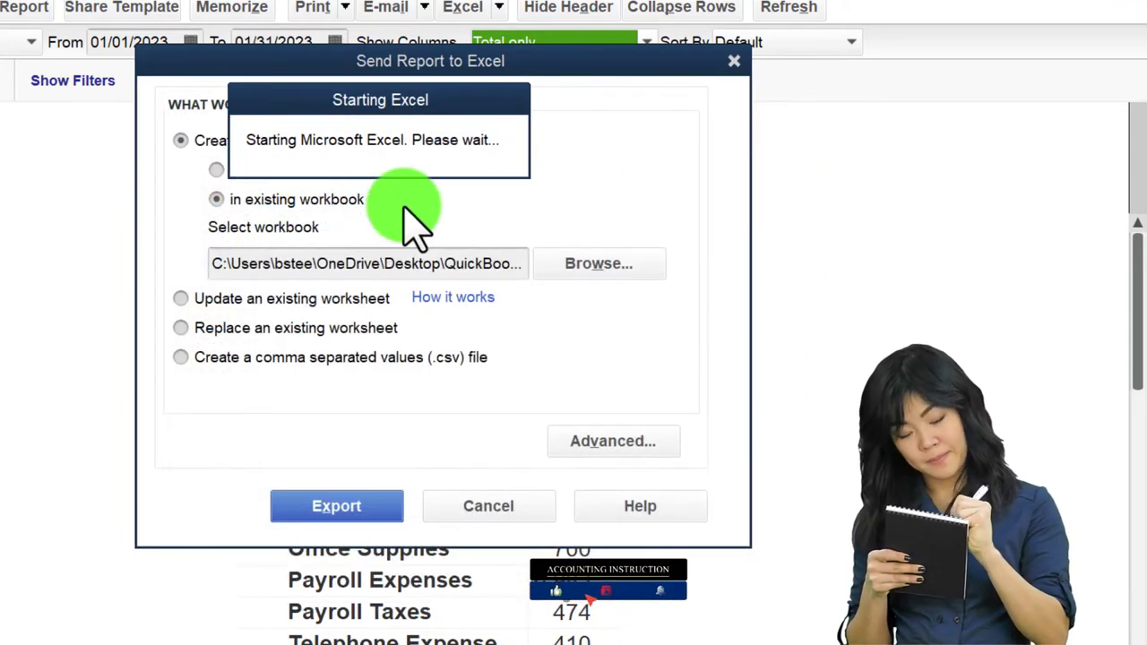
left_click(367, 502)
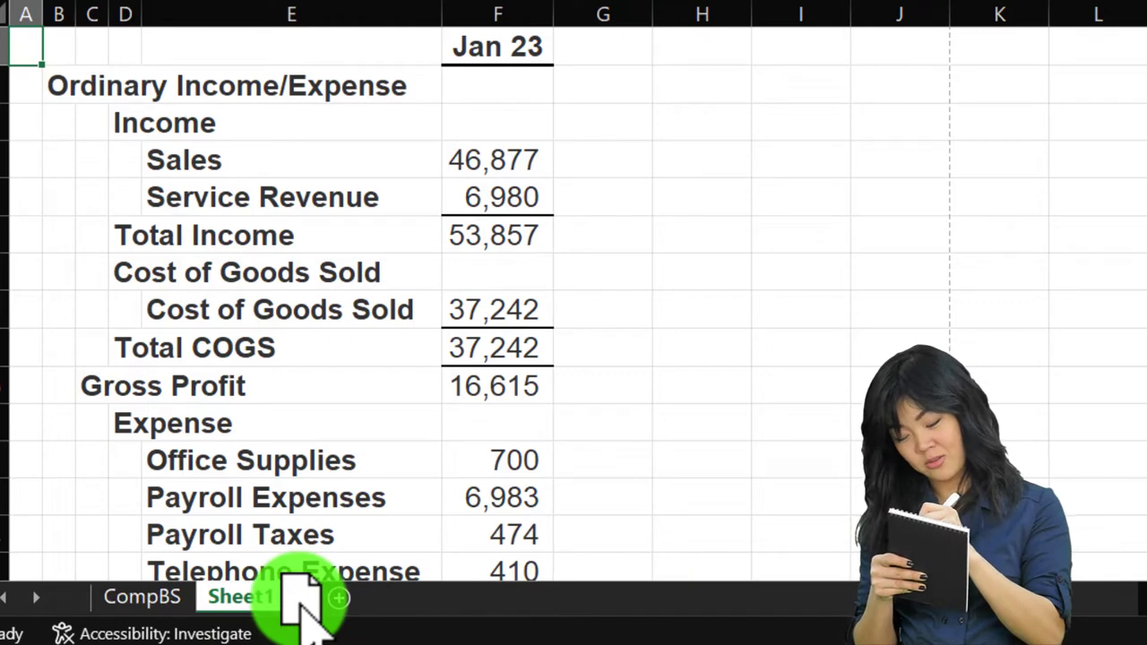
Rename the exported income statement's sheet to IS.
double_click(269, 603)
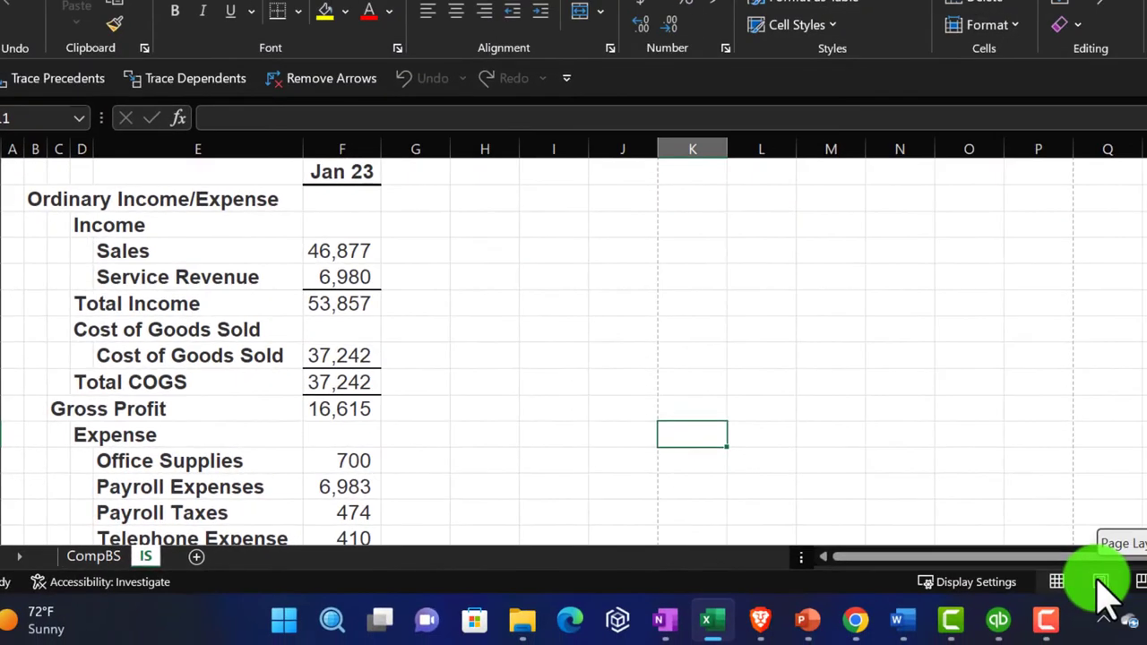
Check the IS sheet in page layout view, return it to normal view and look through its rows.
left_click(1104, 587)
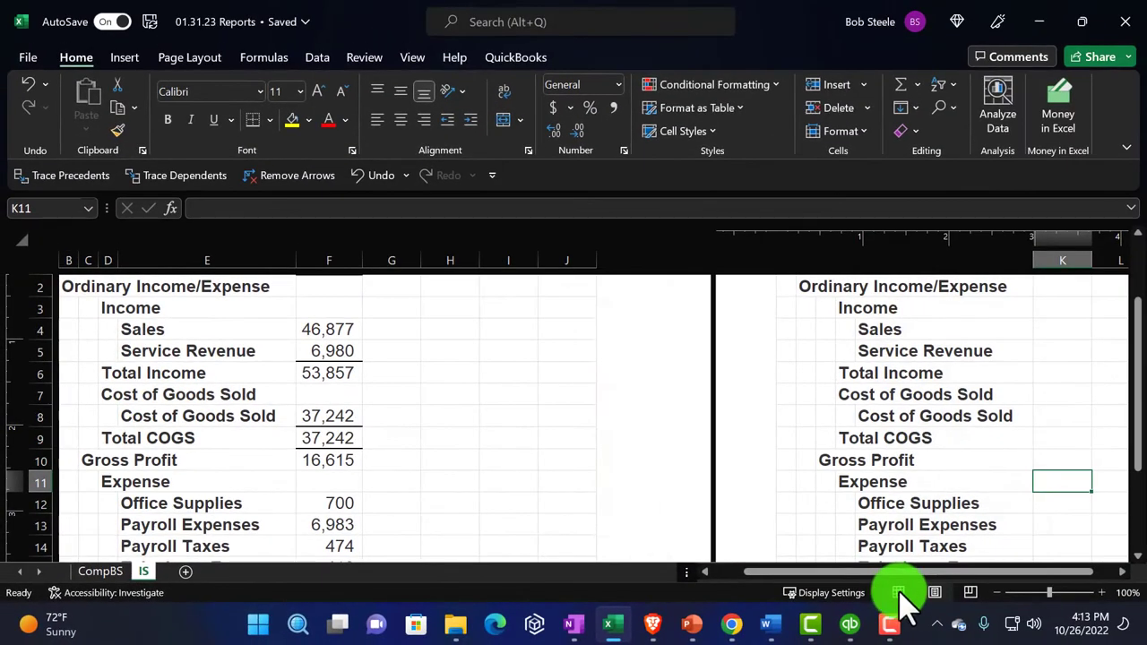
left_click(1056, 581)
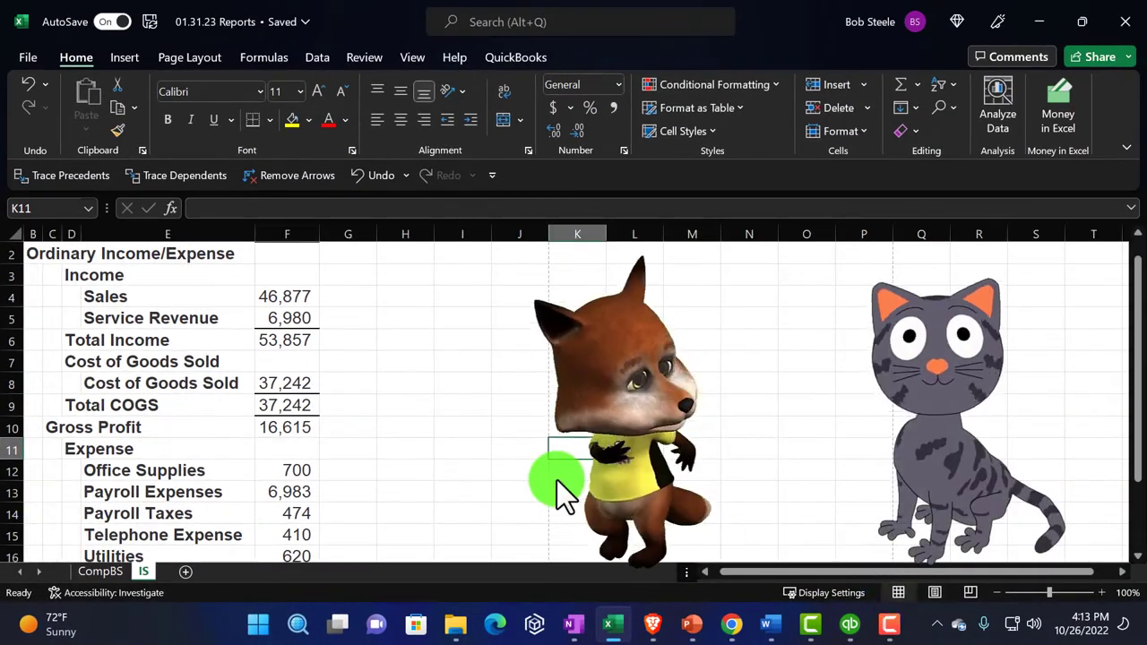
scroll(556, 481, "down", 5)
scroll(556, 481, "up", 1)
scroll(557, 481, "up", 4)
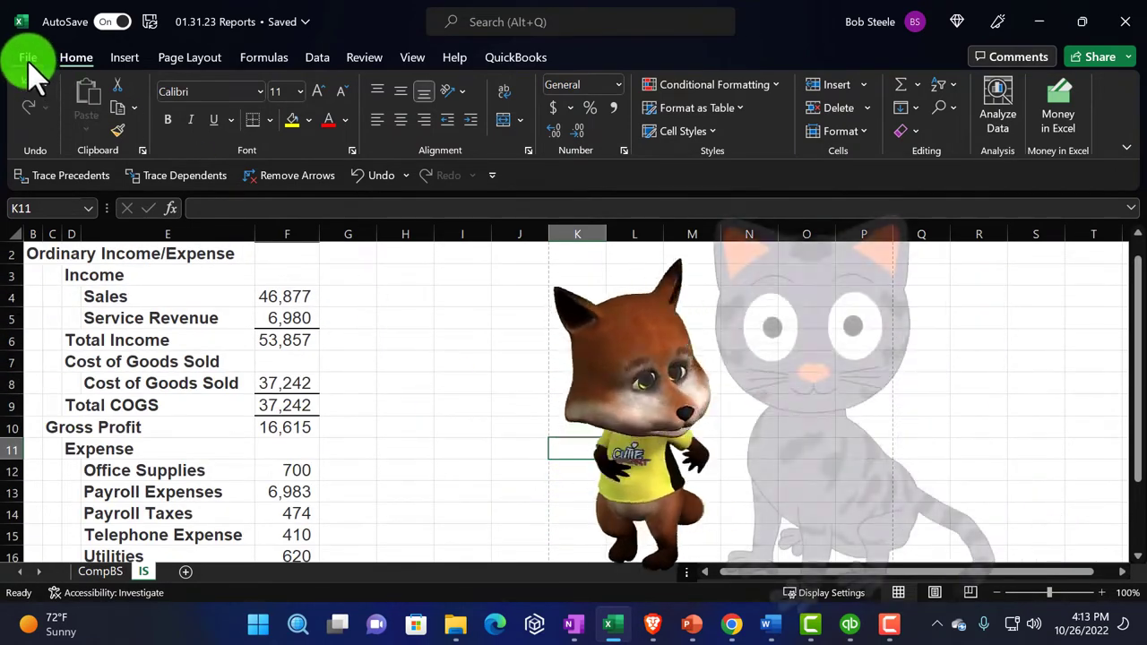
Review the print preview of the entire workbook, covering the balance sheet and income statement pages.
left_click(28, 58)
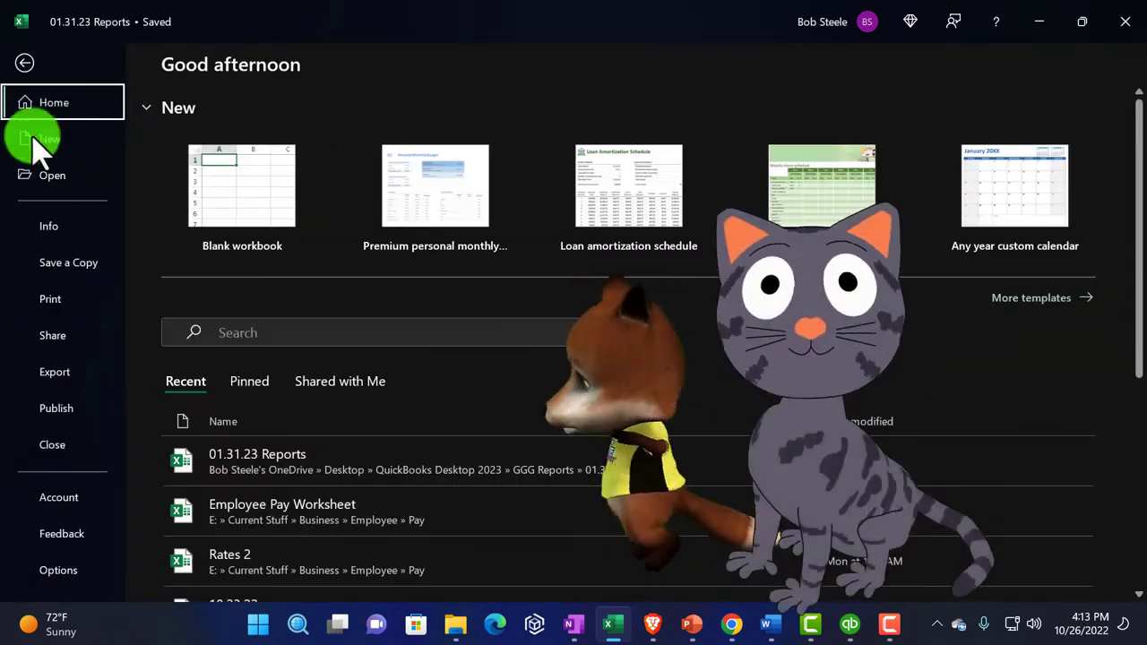
left_click(54, 300)
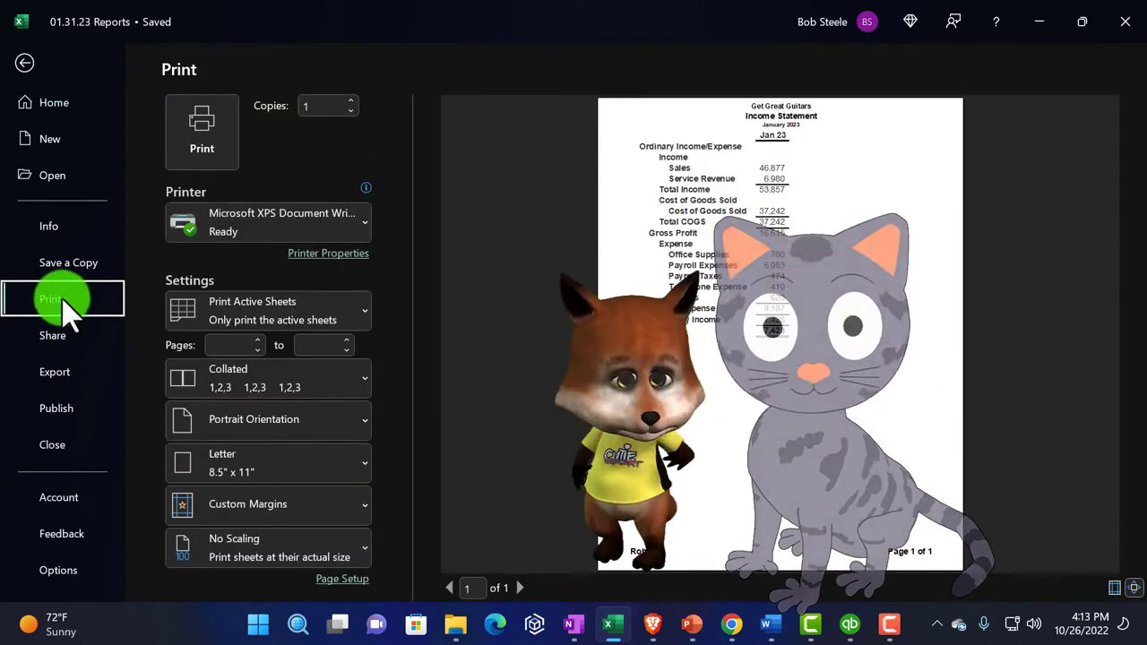
left_click(360, 311)
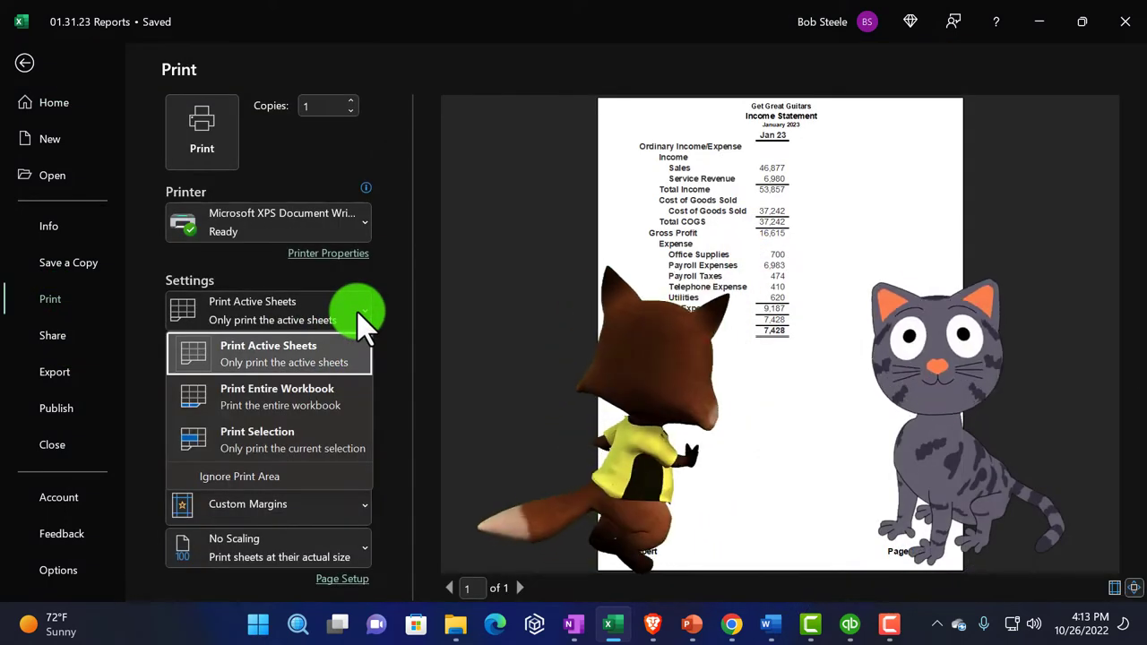
left_click(325, 406)
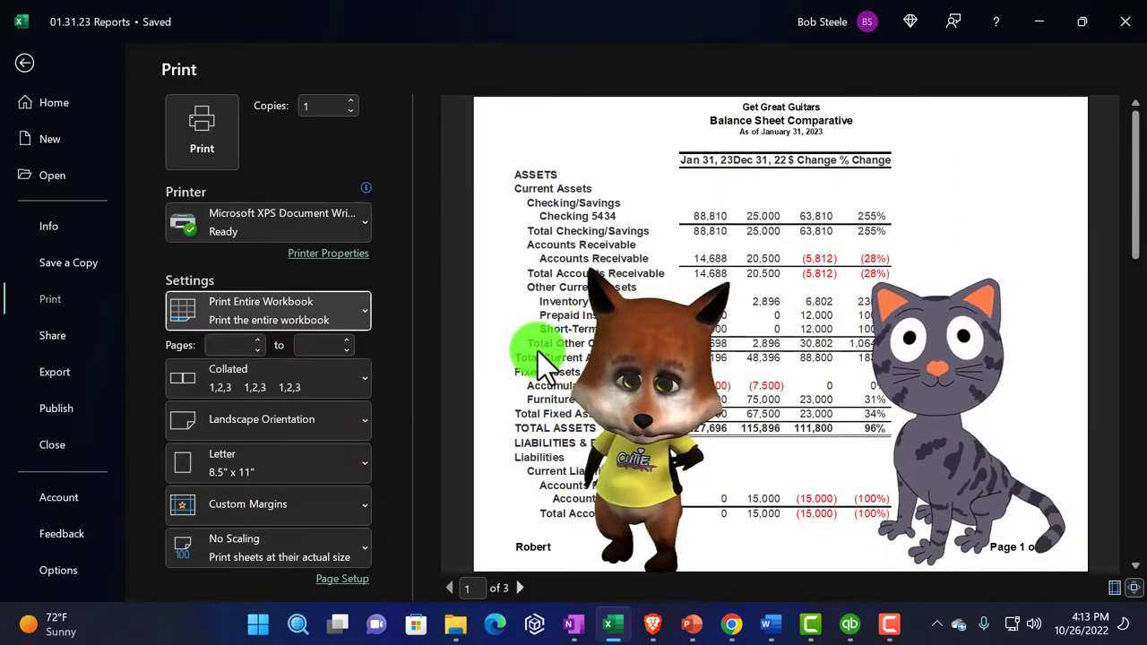
scroll(600, 341, "down", 1)
scroll(593, 326, "up", 1)
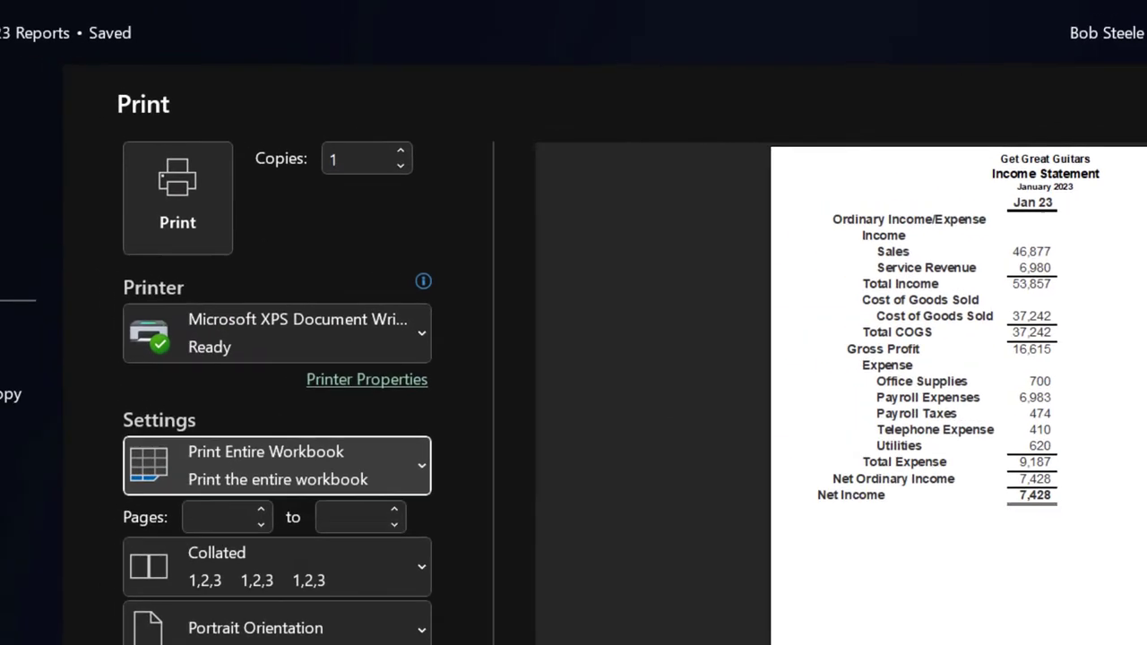
key("Escape")
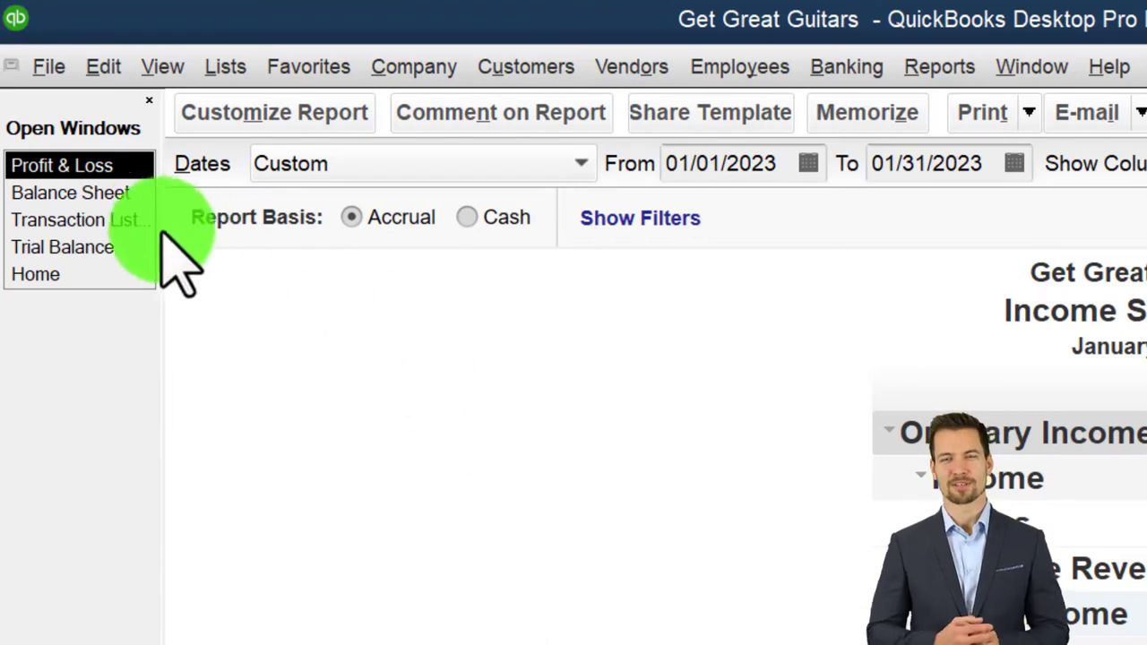
Switch to QuickBooks and export the Trial Balance report as a new worksheet in the existing 01.31.23 Reports workbook.
left_click(63, 248)
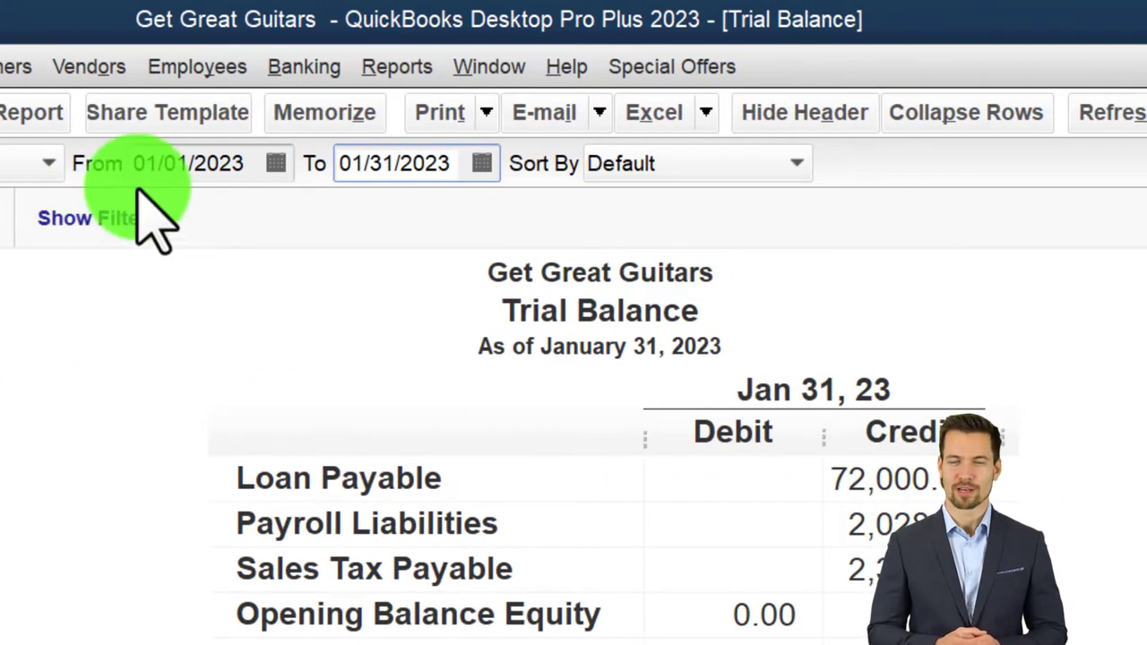
left_click(698, 115)
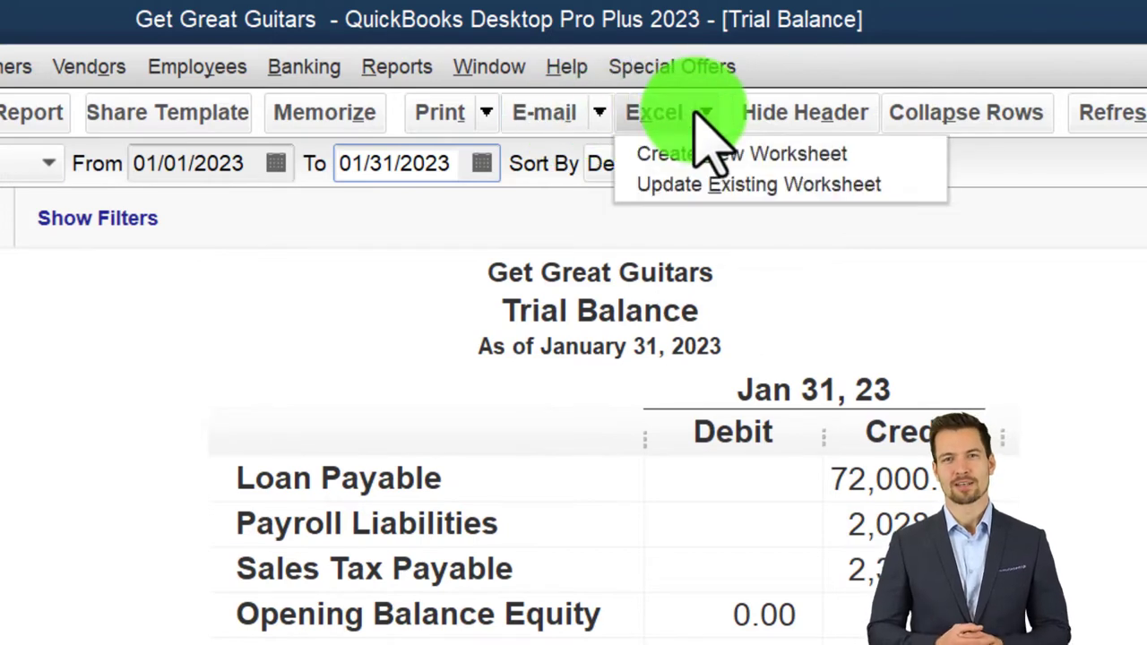
left_click(702, 152)
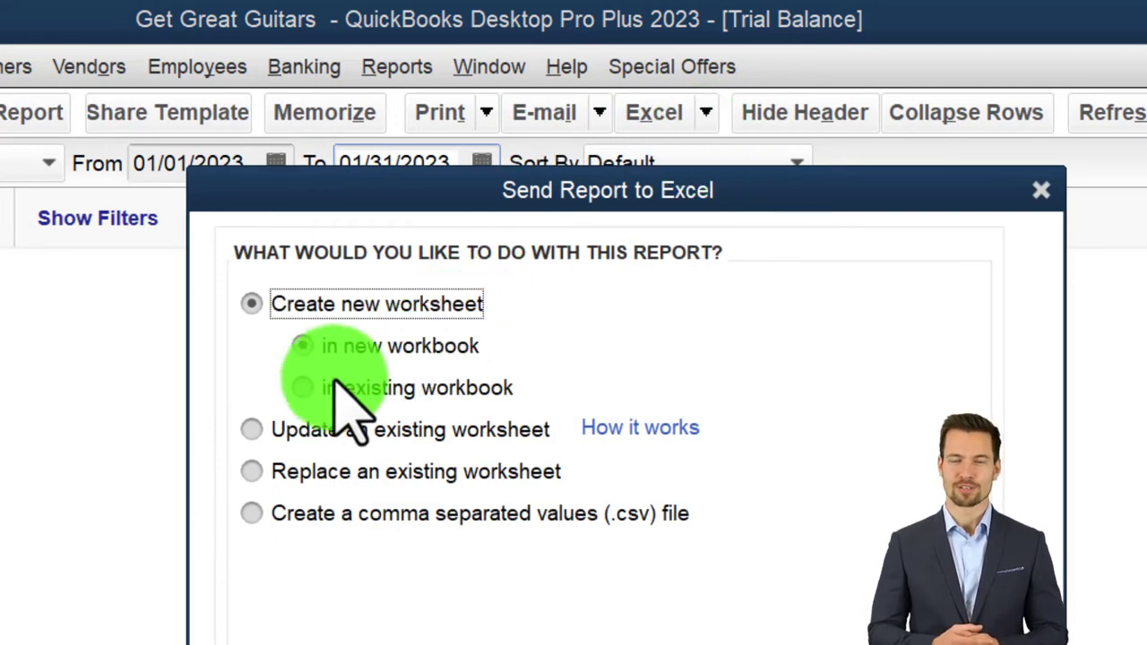
left_click(333, 387)
left_click(789, 479)
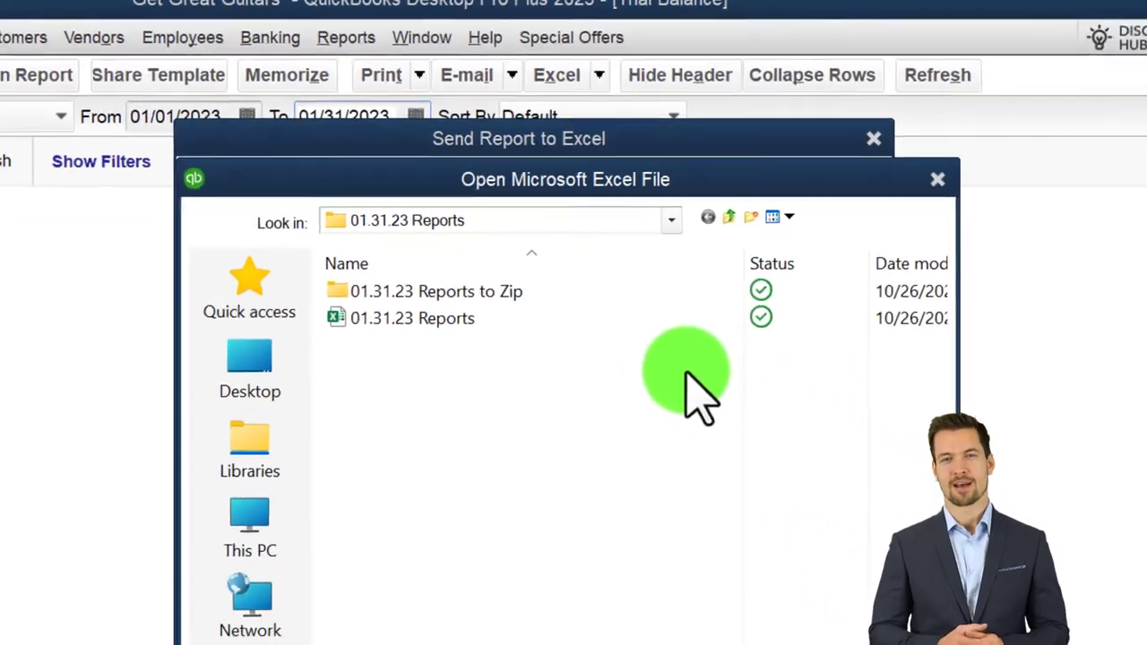
left_click(532, 417)
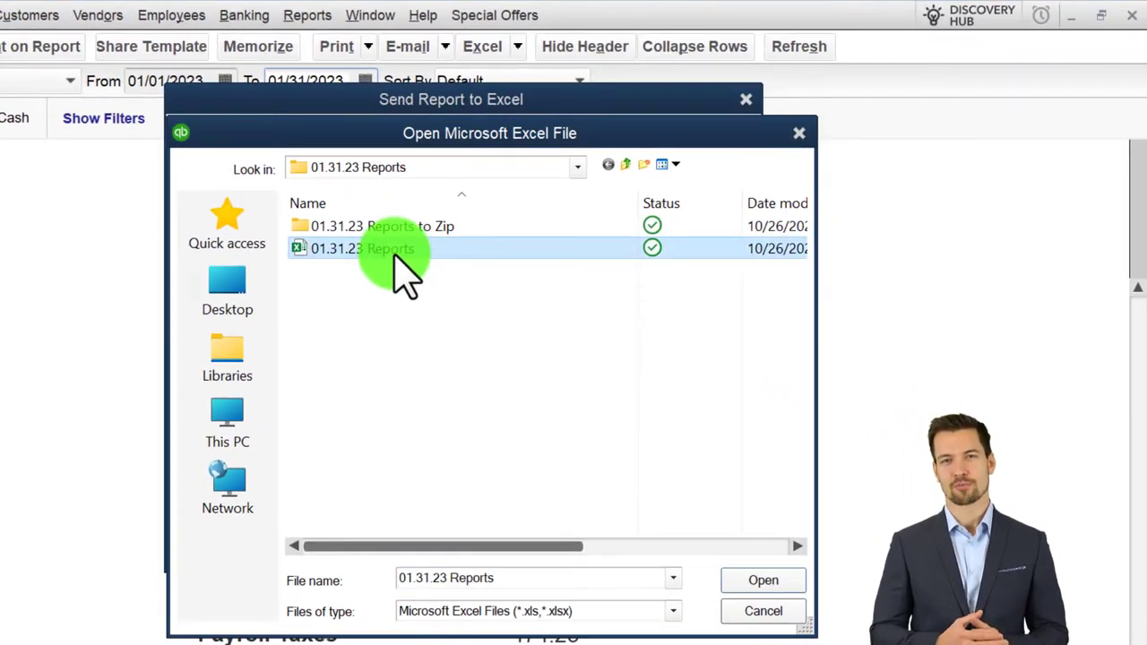
double_click(395, 253)
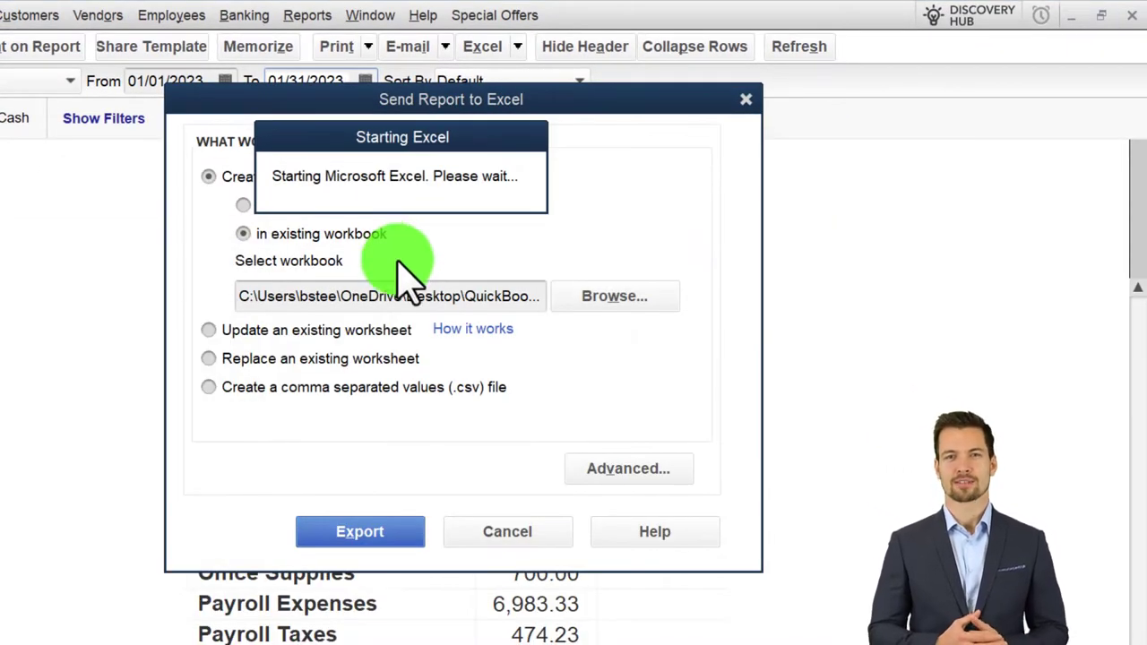
left_click(372, 534)
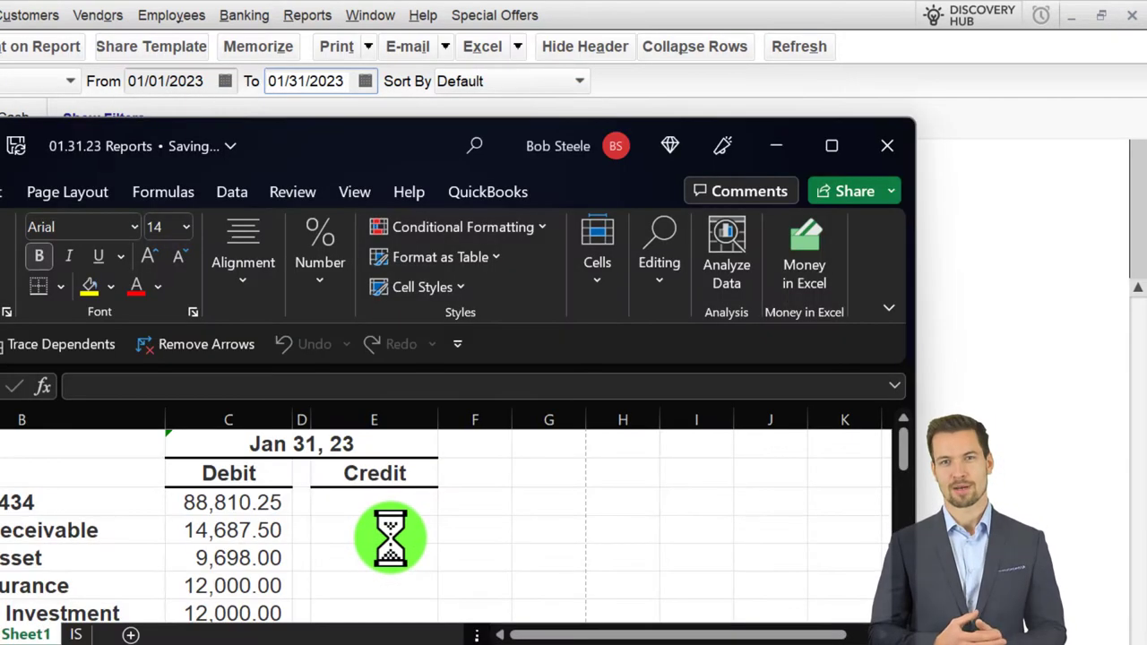
Maximize the workbook, move the exported trial balance sheet after IS and rename it TB.
left_click(830, 146)
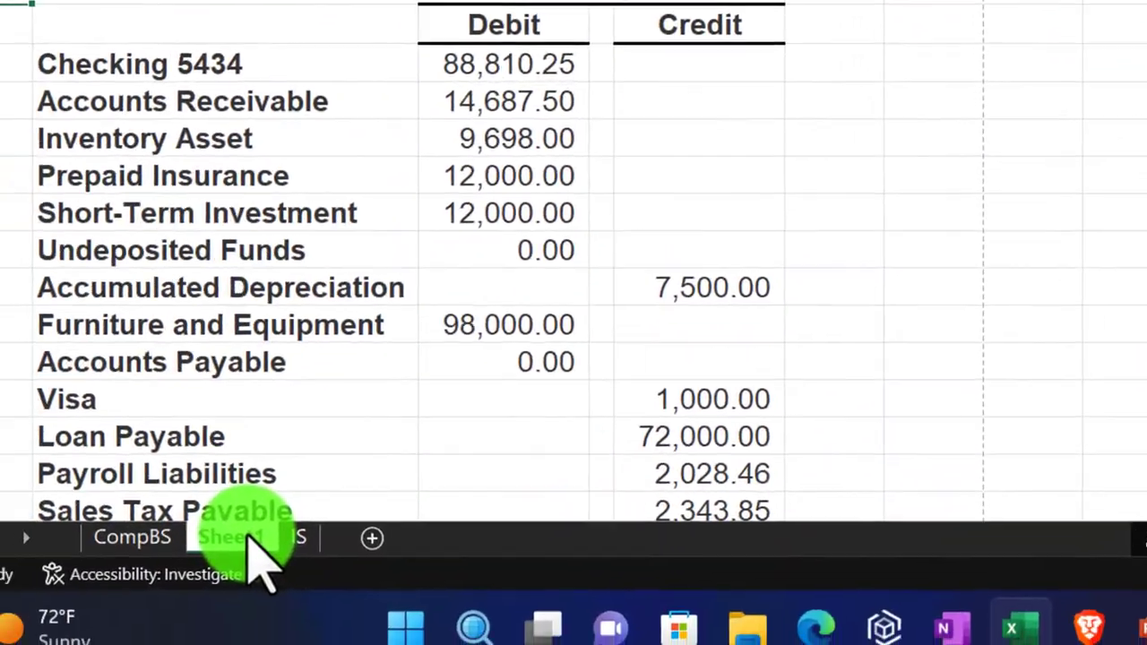
left_click_drag(249, 536, 295, 539)
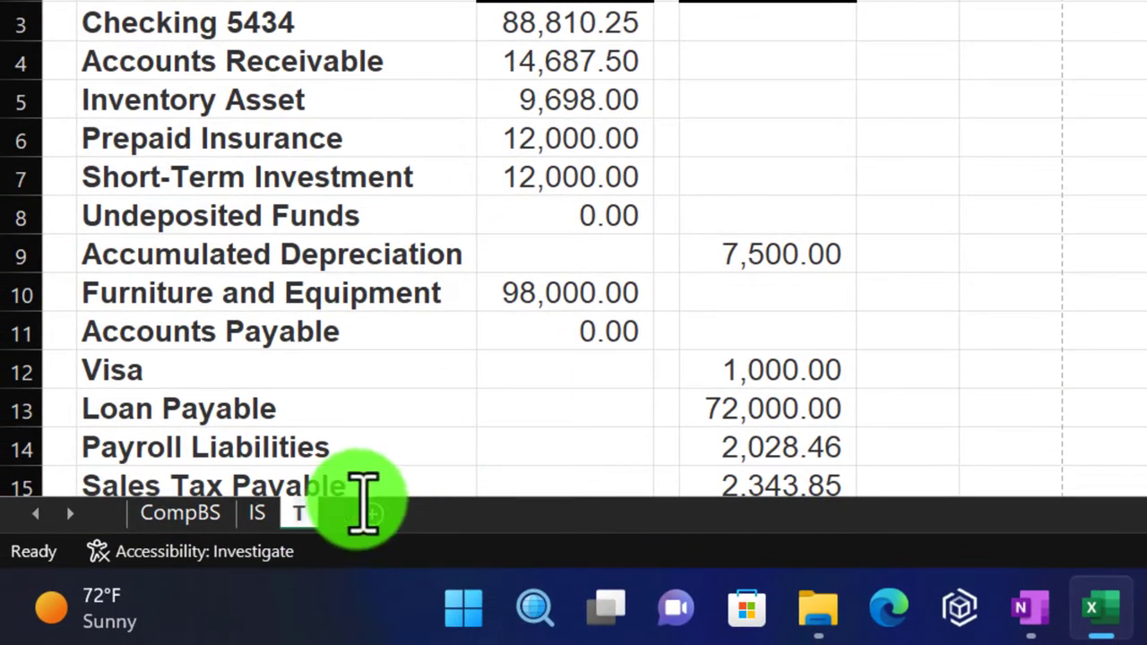
left_click(476, 394)
left_click(1063, 397)
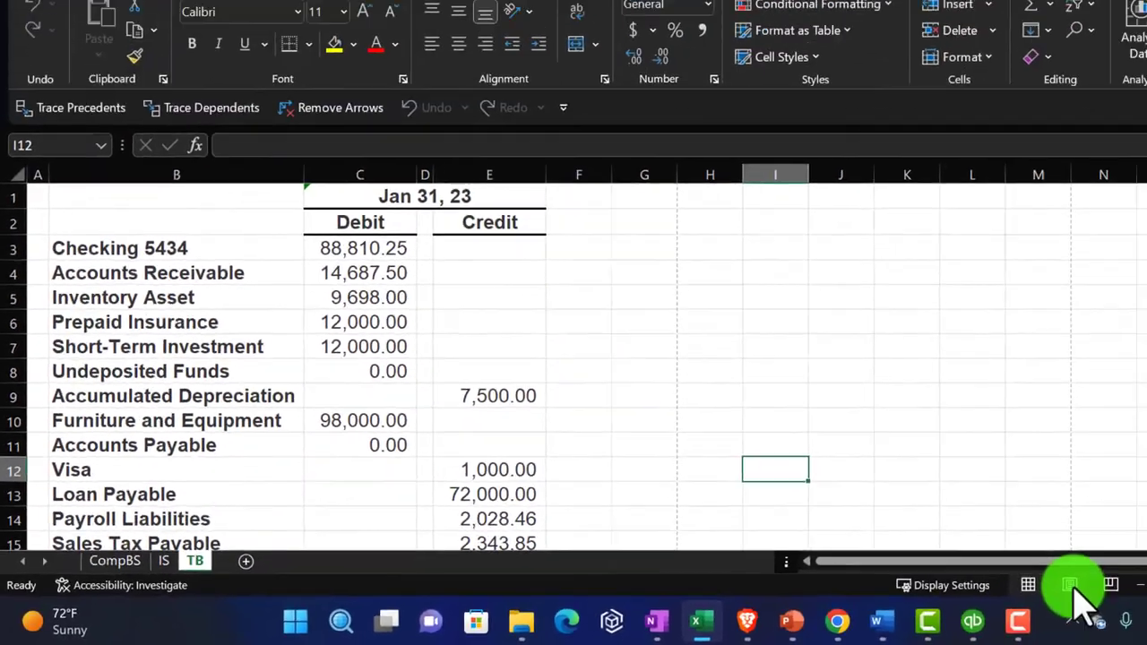
Check the TB sheet's page layout and review every page in the entire workbook's print preview.
left_click(1069, 585)
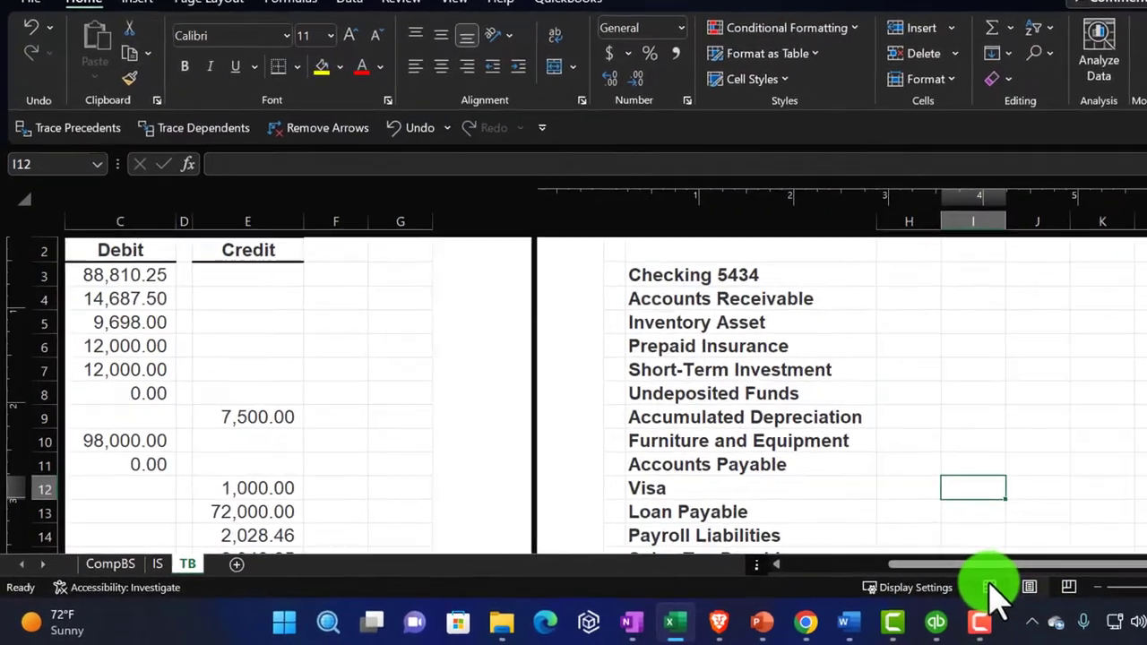
left_click(963, 588)
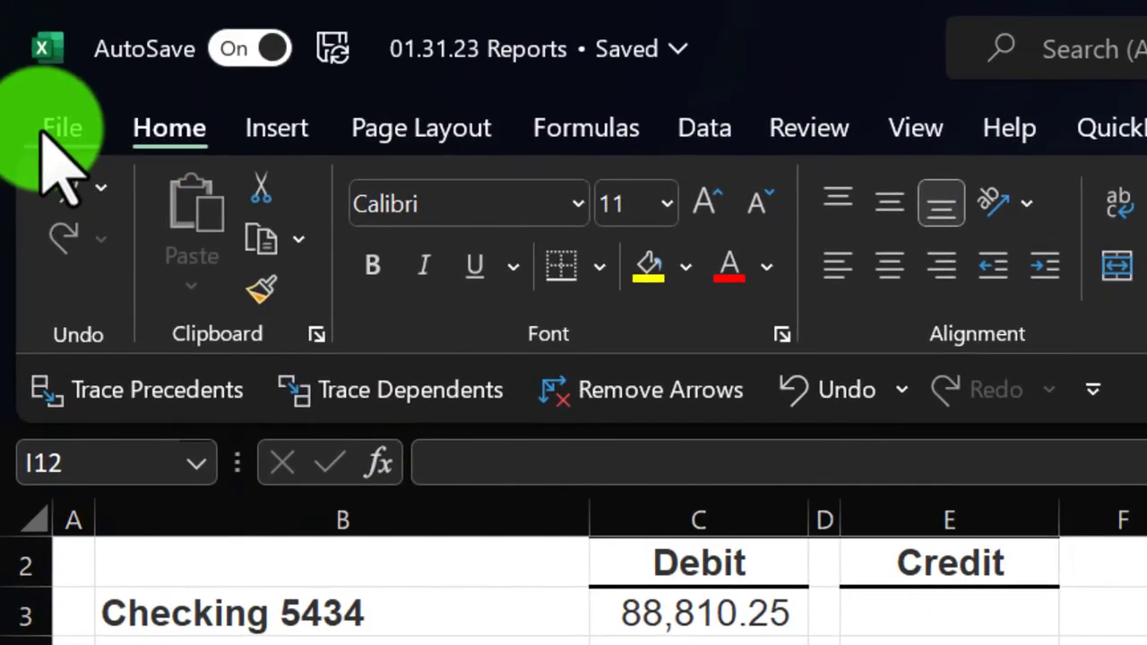
left_click(59, 128)
left_click(171, 644)
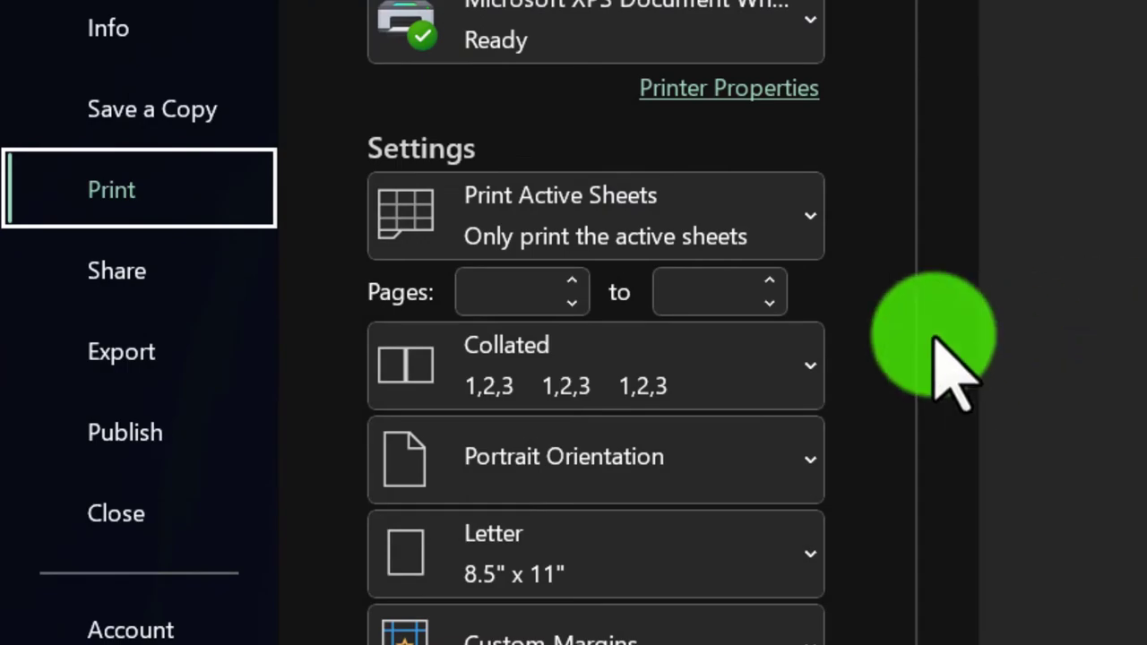
left_click(784, 218)
left_click(721, 423)
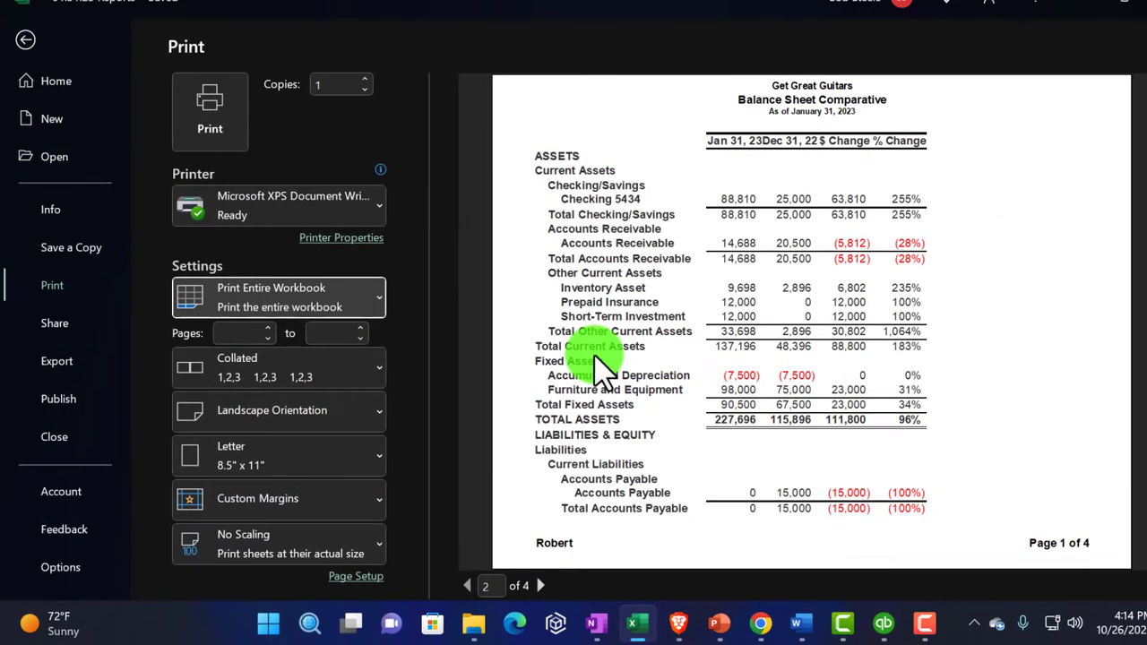
scroll(647, 363, "down", 3)
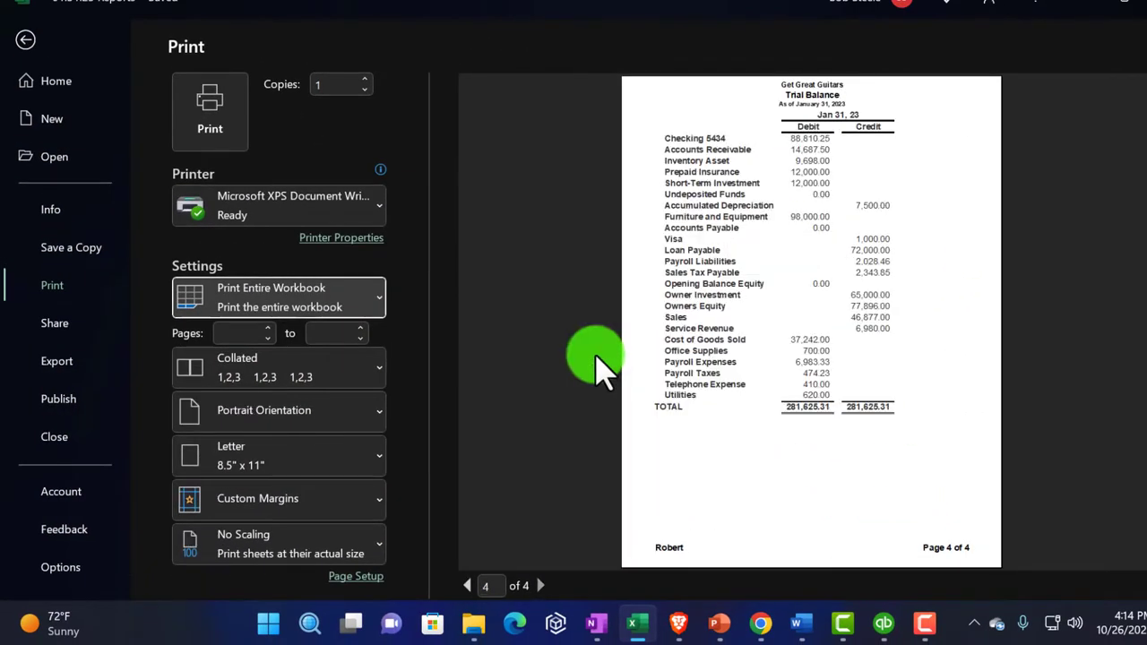
left_click(25, 39)
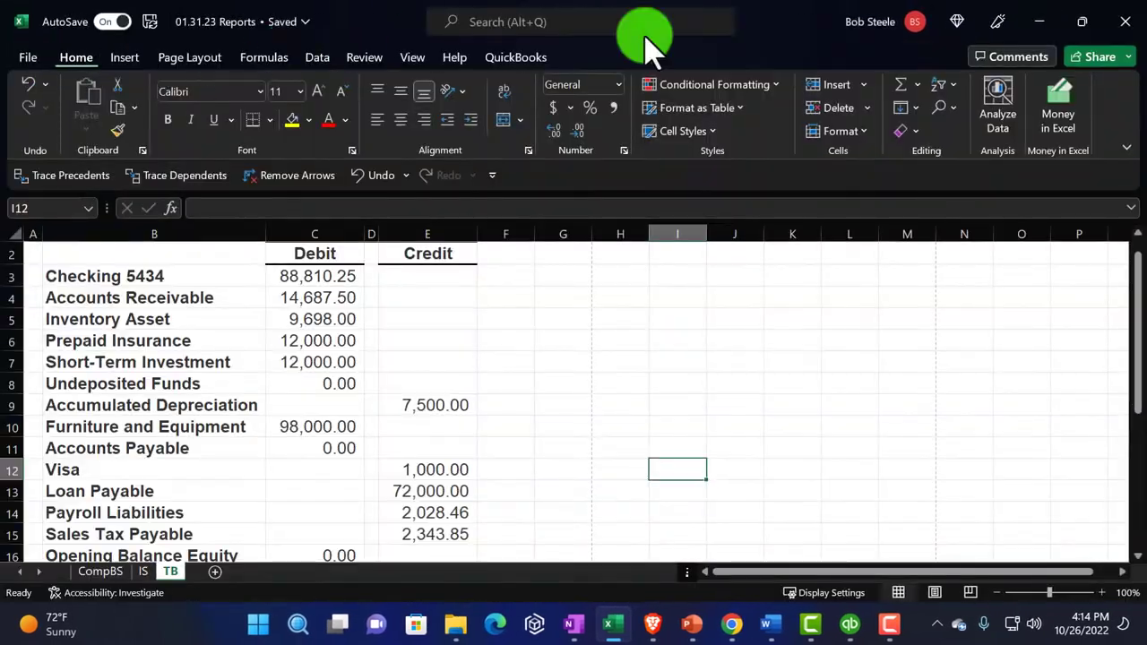
Close the workbook and export QuickBooks' Transaction List by Date report as a new worksheet in the preselected existing workbook.
left_click(1128, 23)
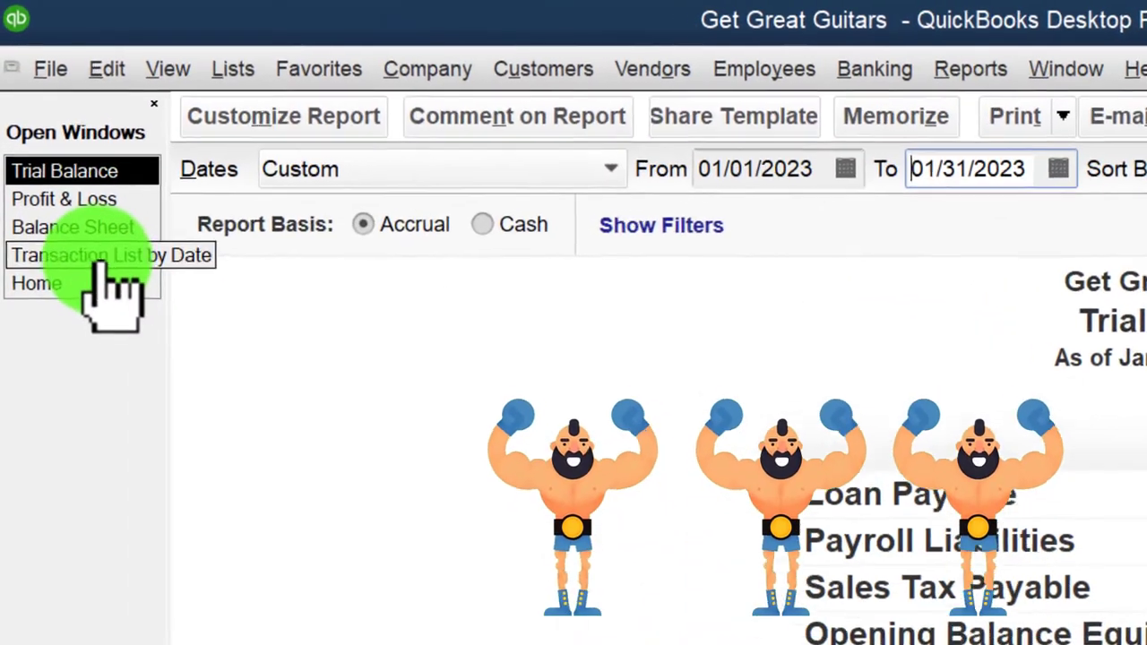
left_click(101, 258)
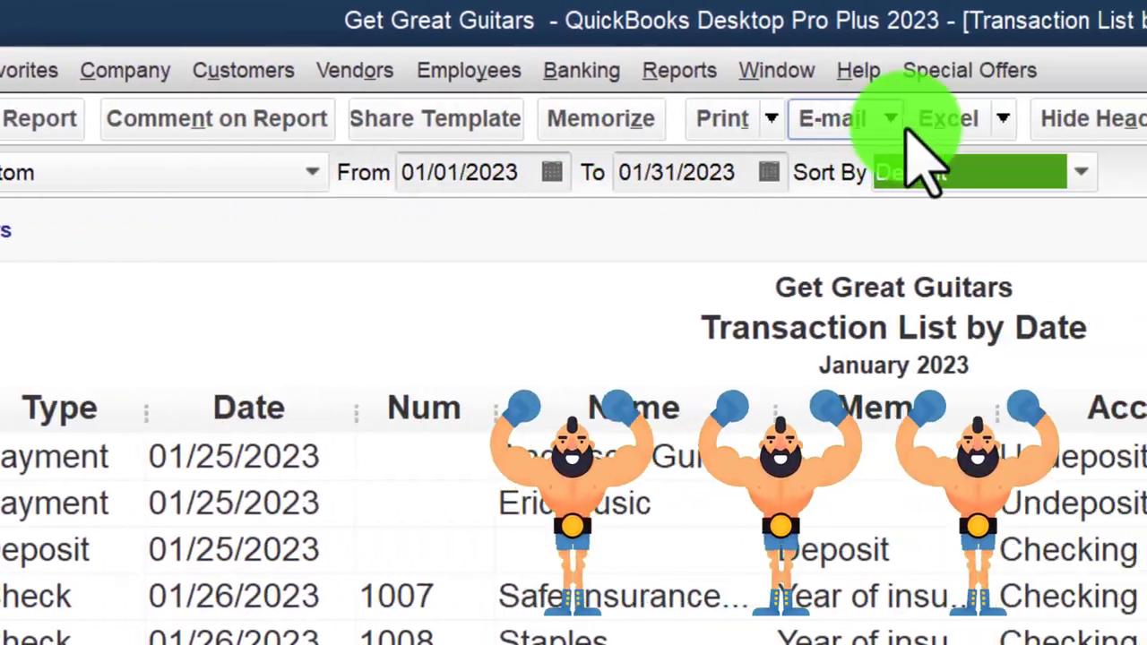
left_click(950, 118)
left_click(986, 156)
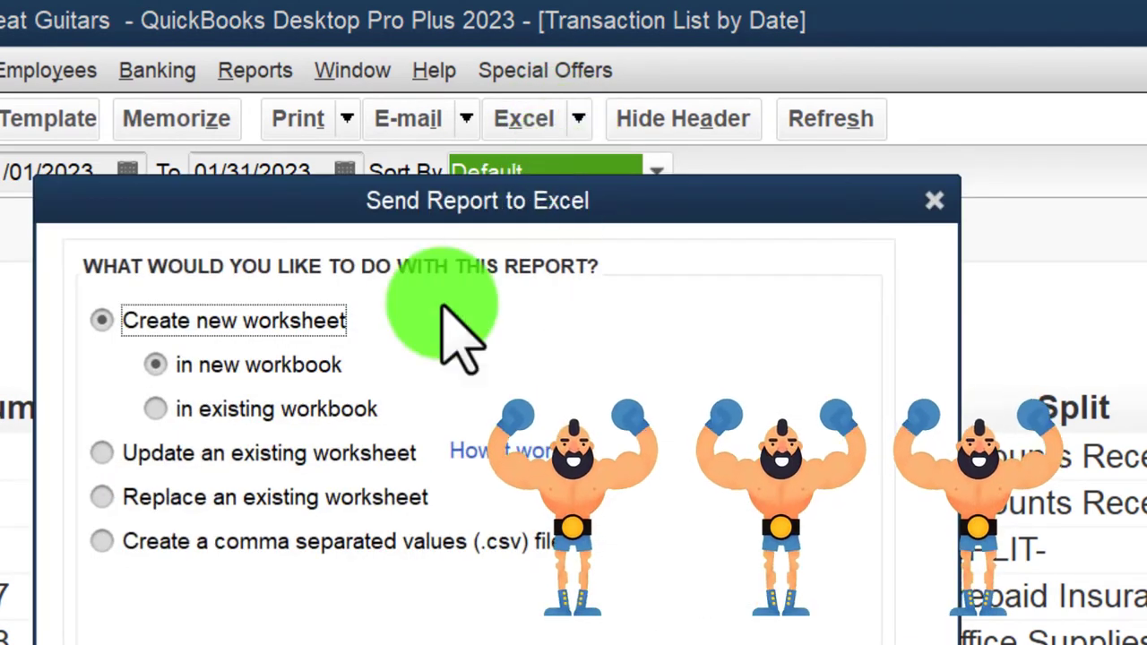
left_click(184, 408)
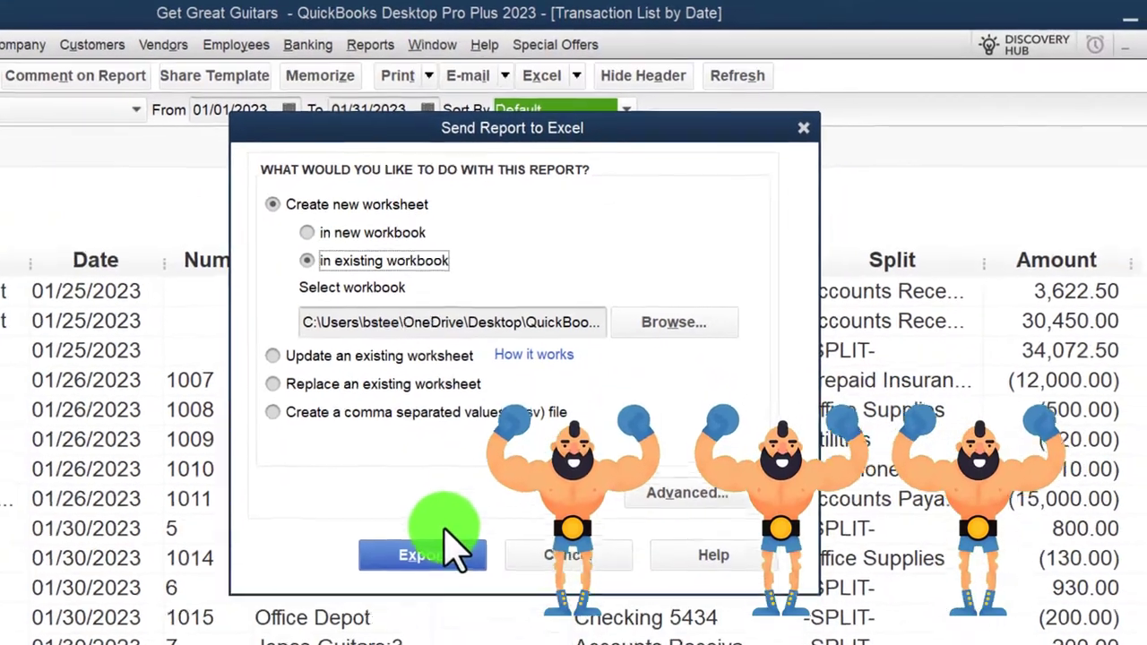
left_click(448, 543)
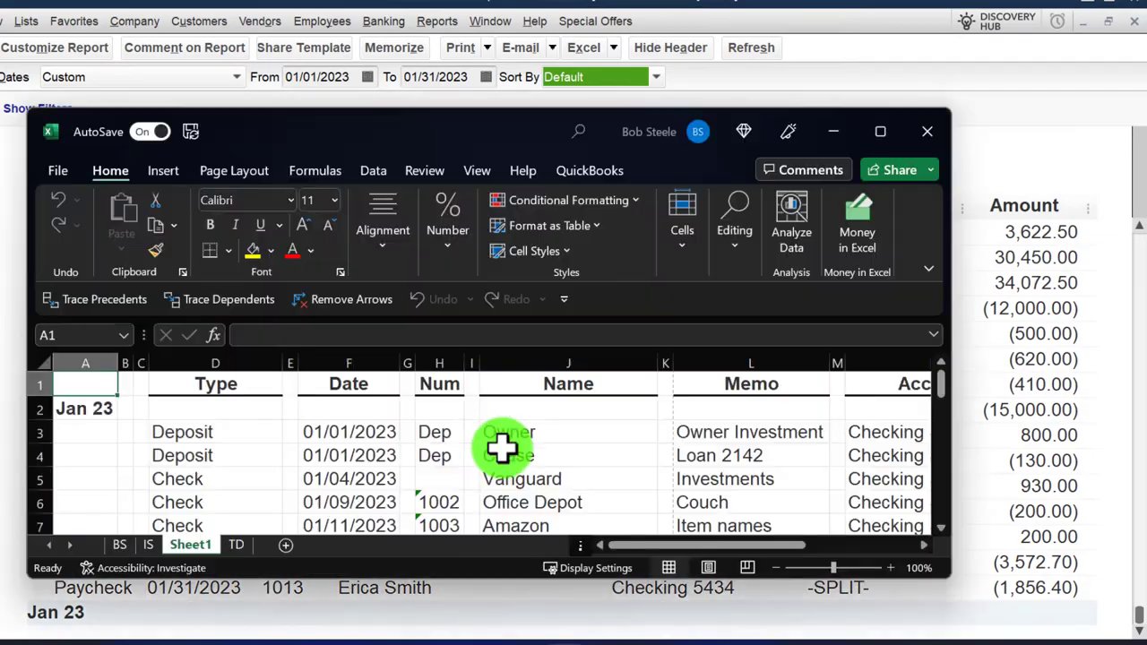
Maximize the workbook, move the exported transaction list sheet after TD and rename it TDR.
left_click(880, 132)
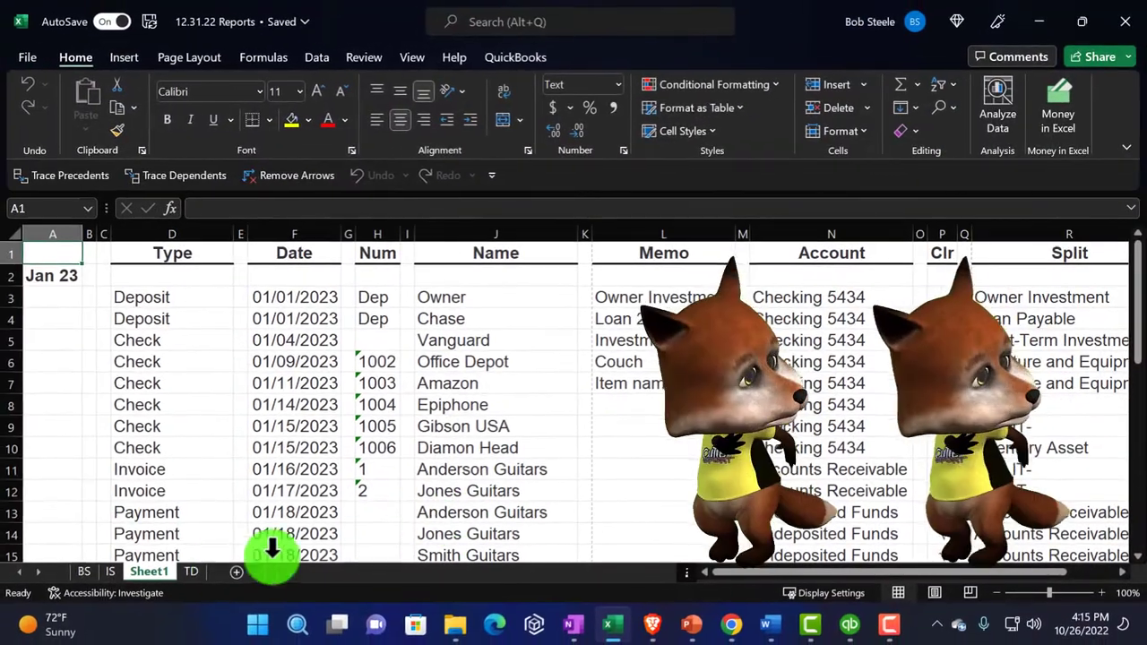
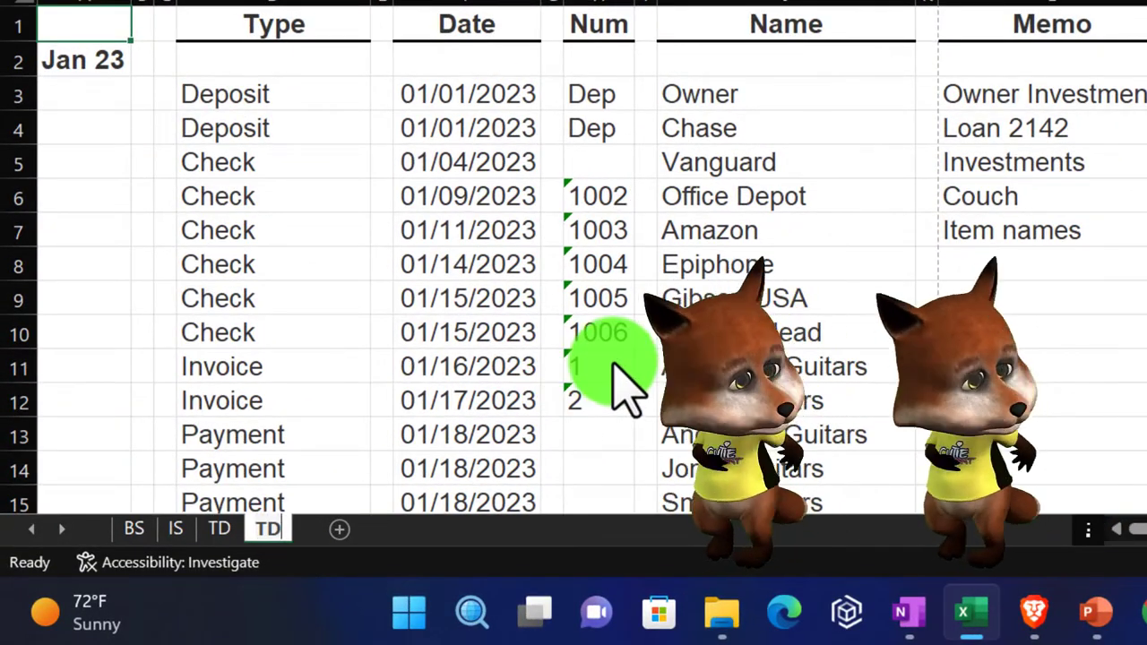
key("Return")
left_click(1094, 74)
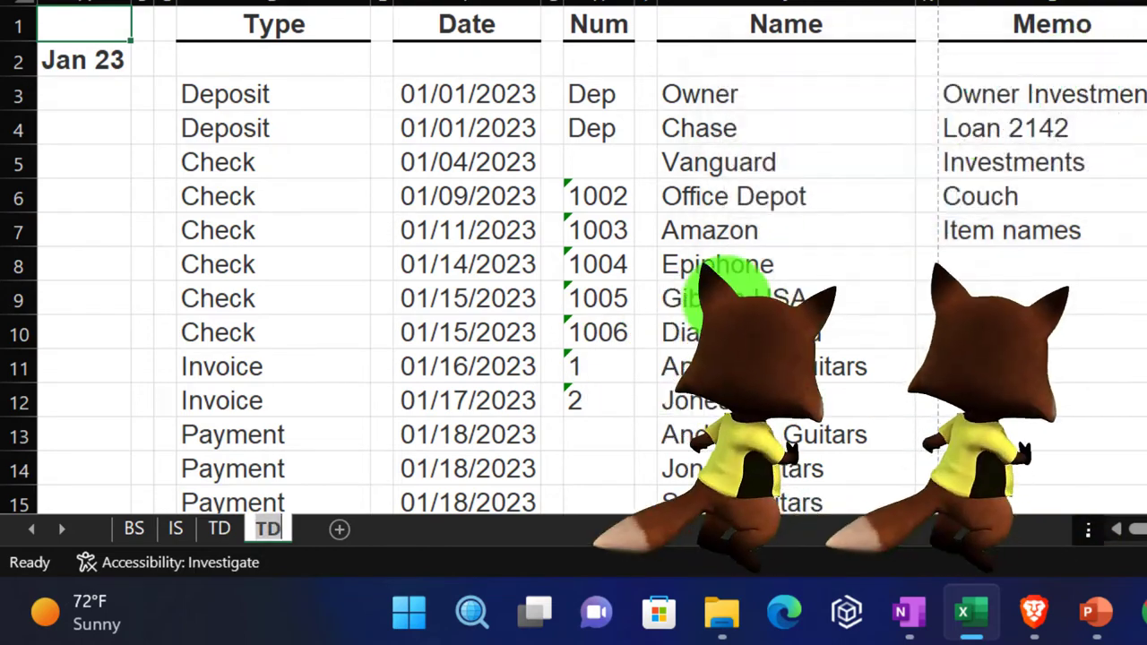
left_click(289, 533)
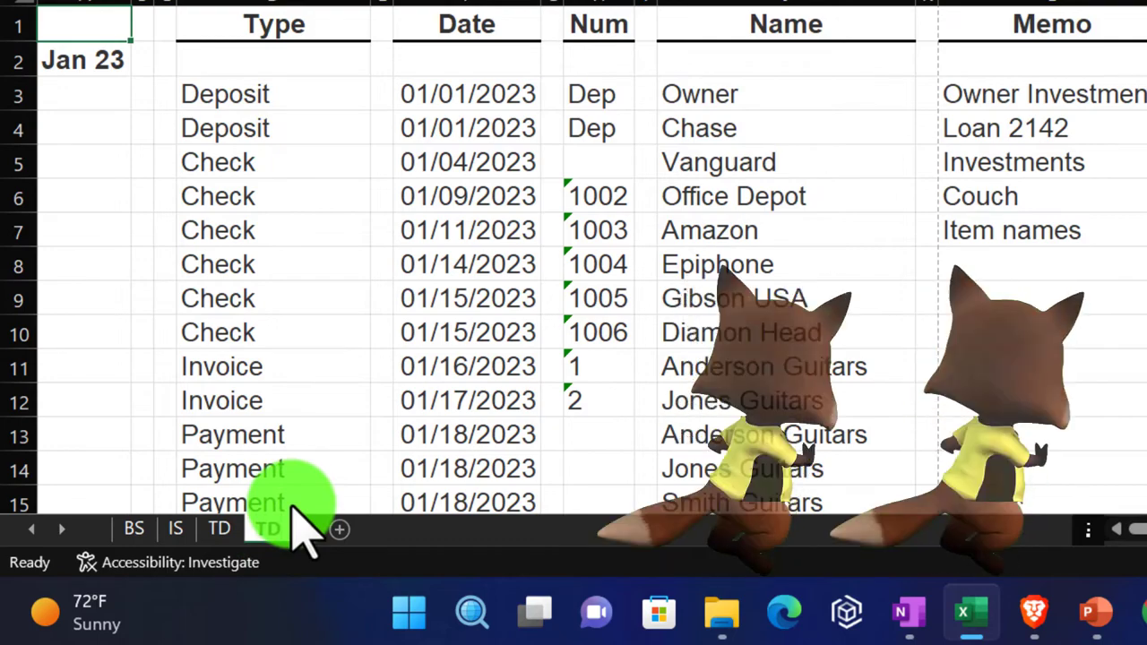
type("R")
key("Return")
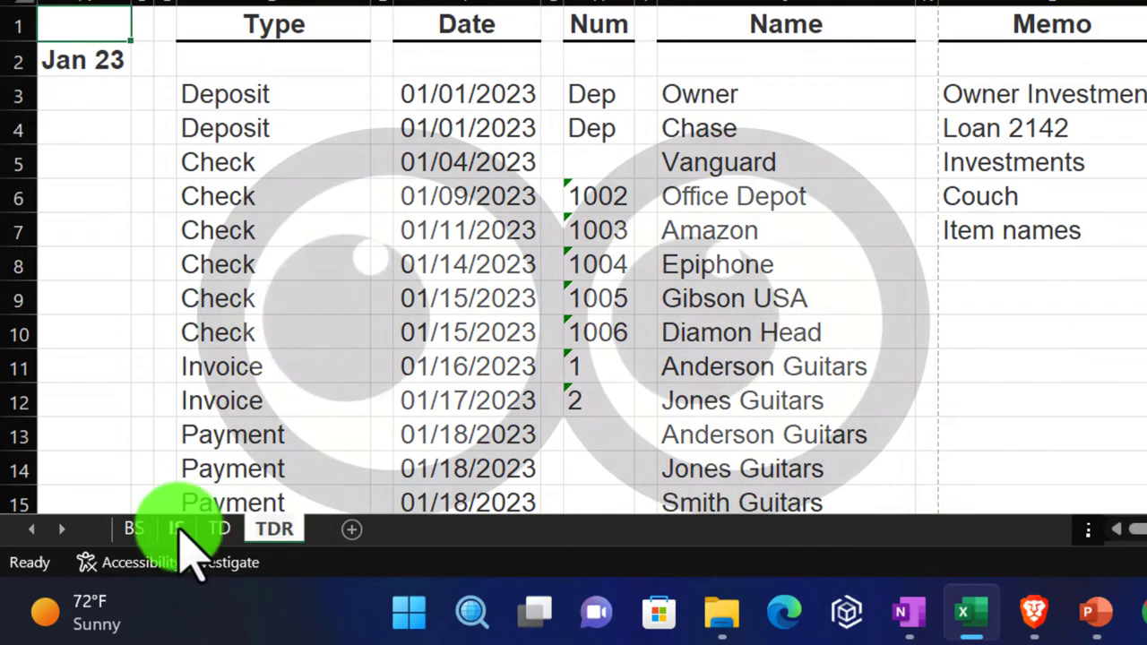
Rename the trial balance worksheet from TD to TB.
left_click(224, 531)
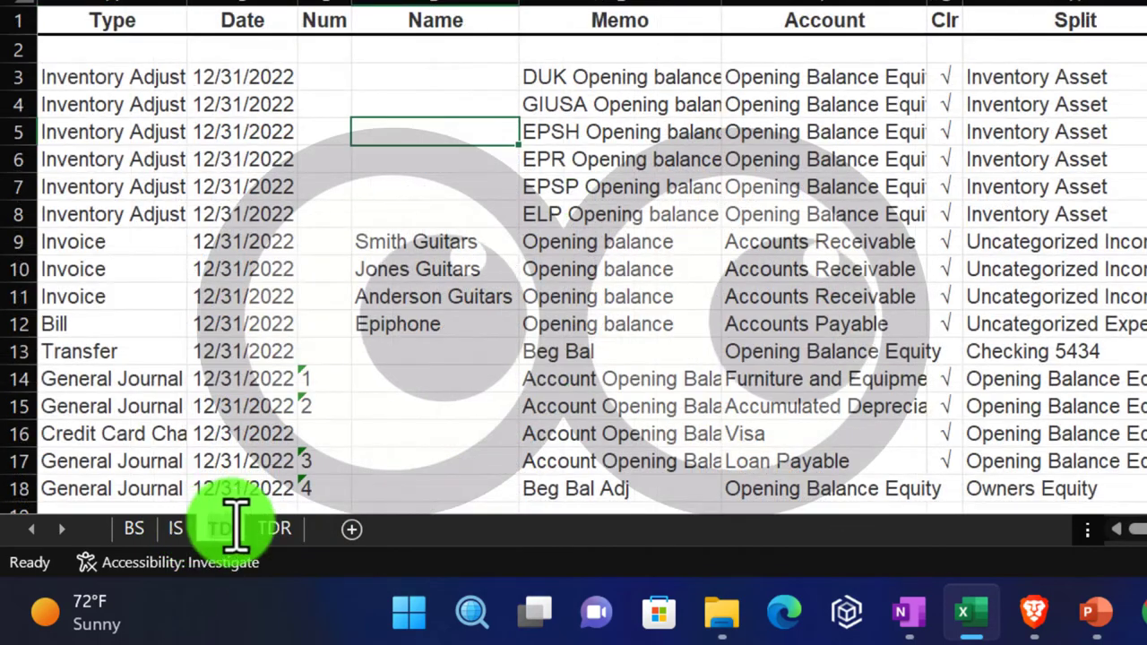
type("TB")
left_click(392, 439)
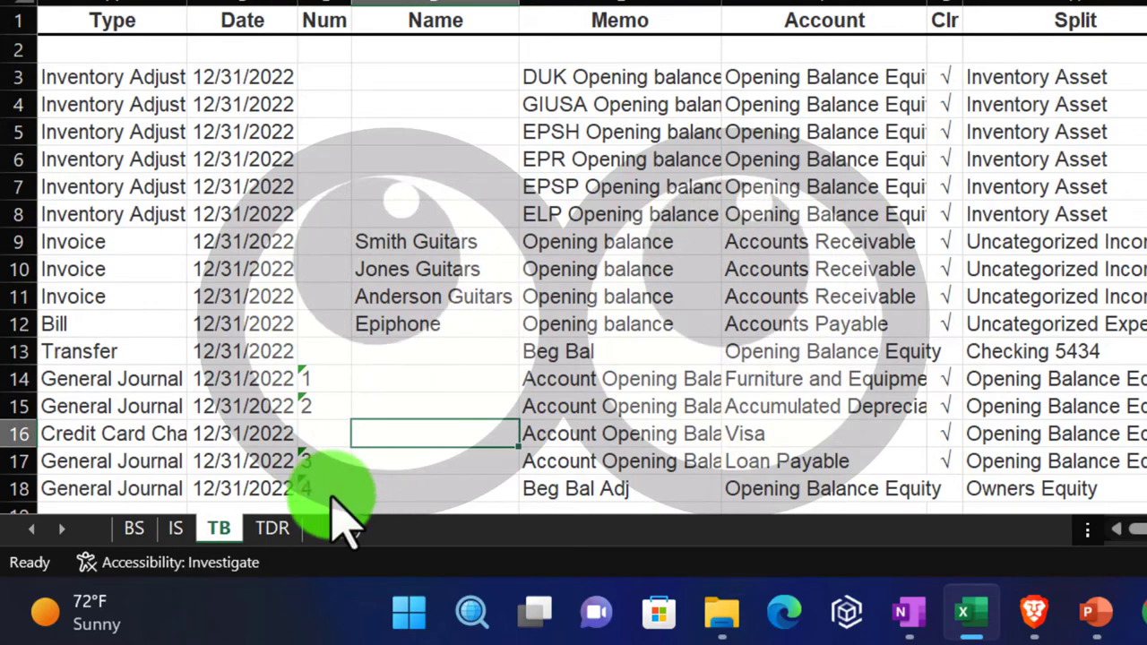
Check the TDR sheet's page layout and set its page orientation to landscape.
left_click(275, 531)
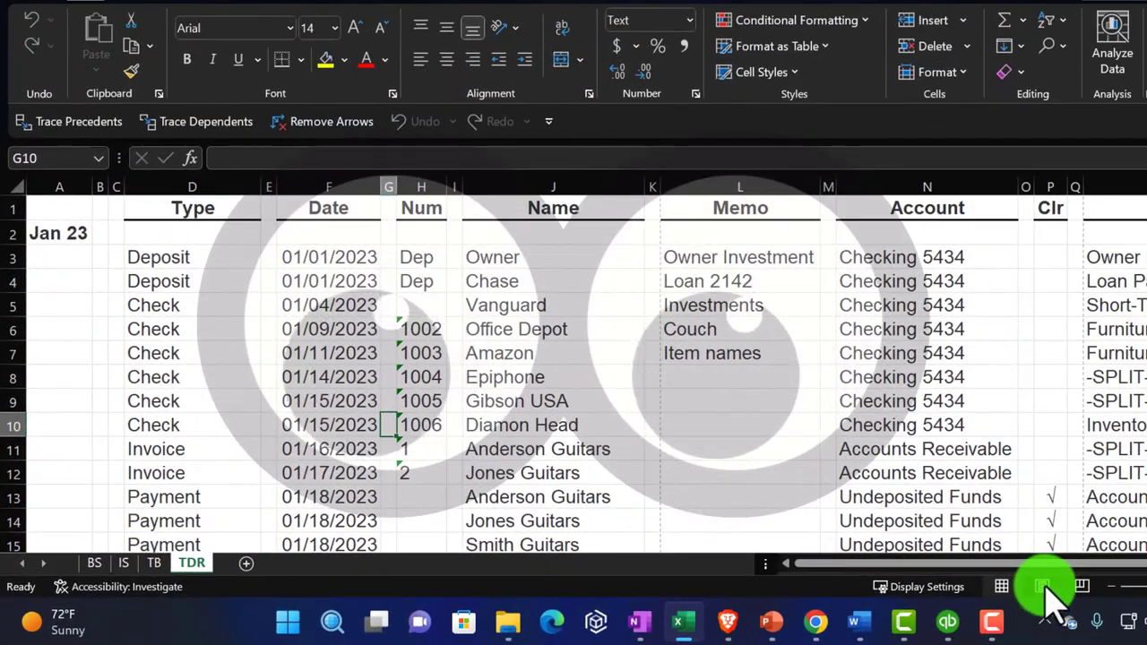
left_click(1043, 587)
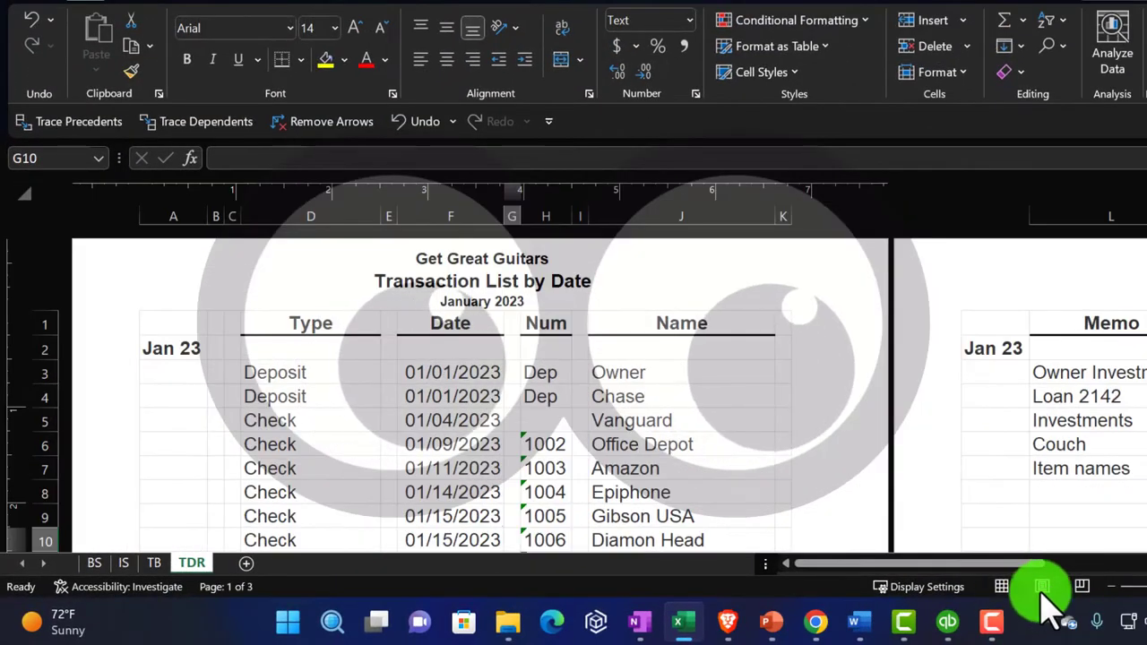
left_click(1002, 587)
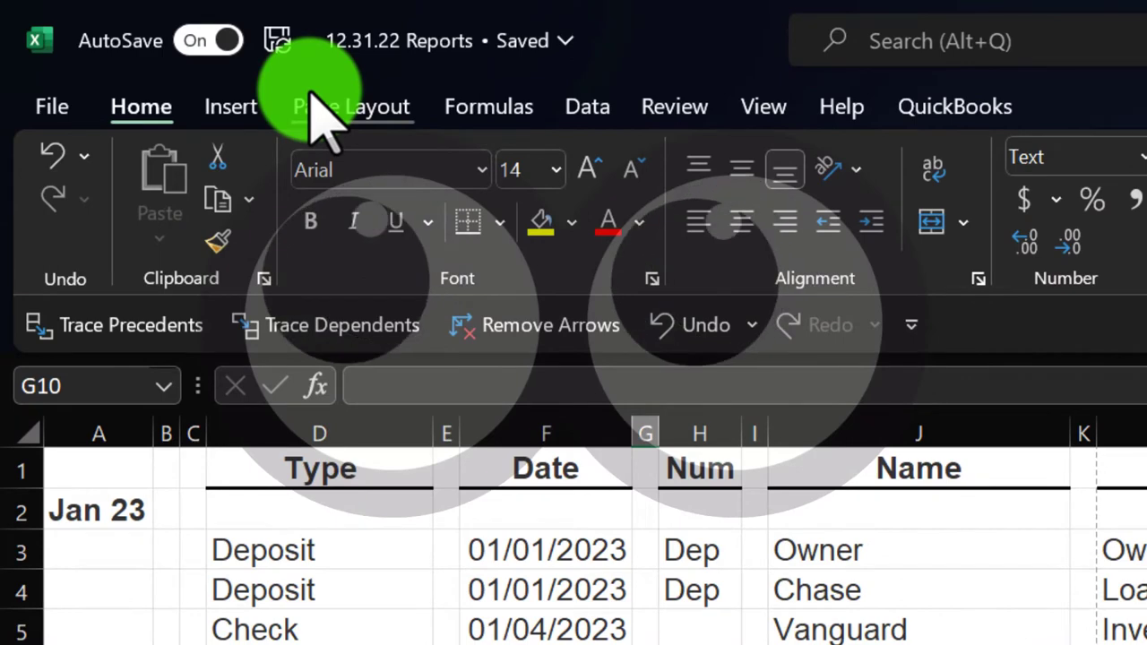
left_click(323, 112)
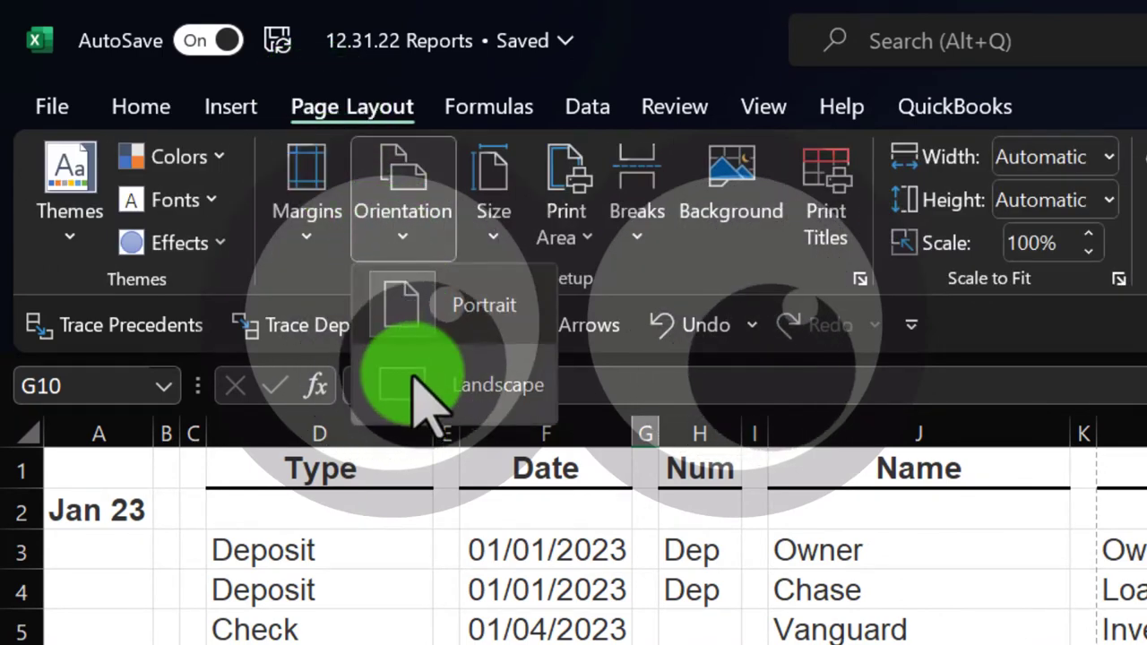
left_click(421, 385)
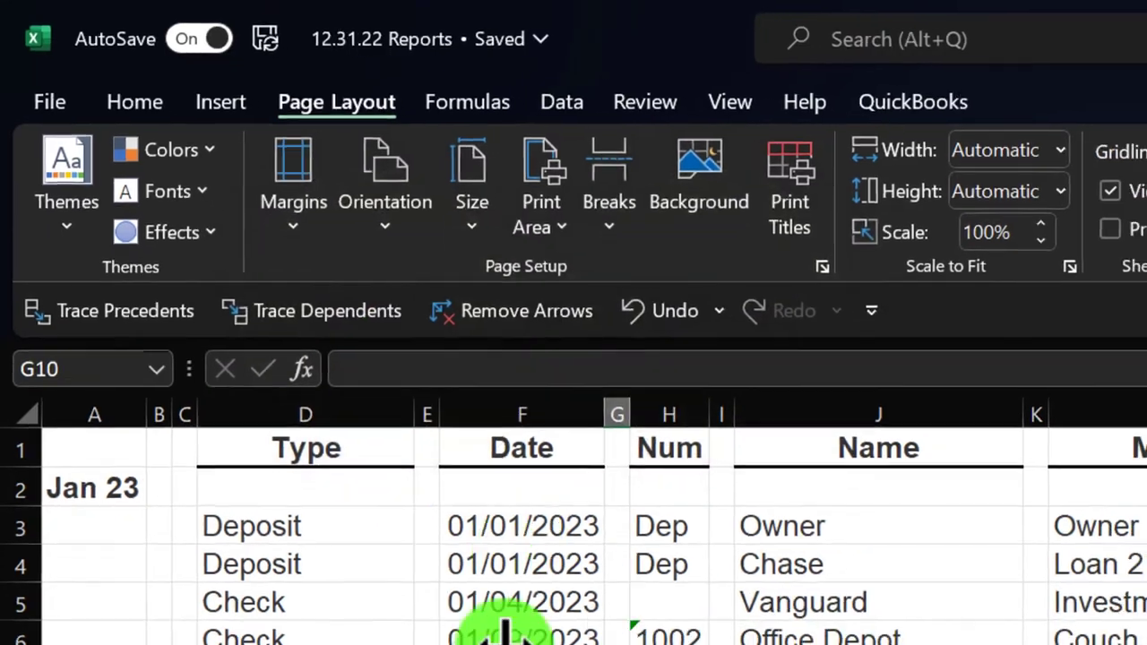
left_click(397, 578)
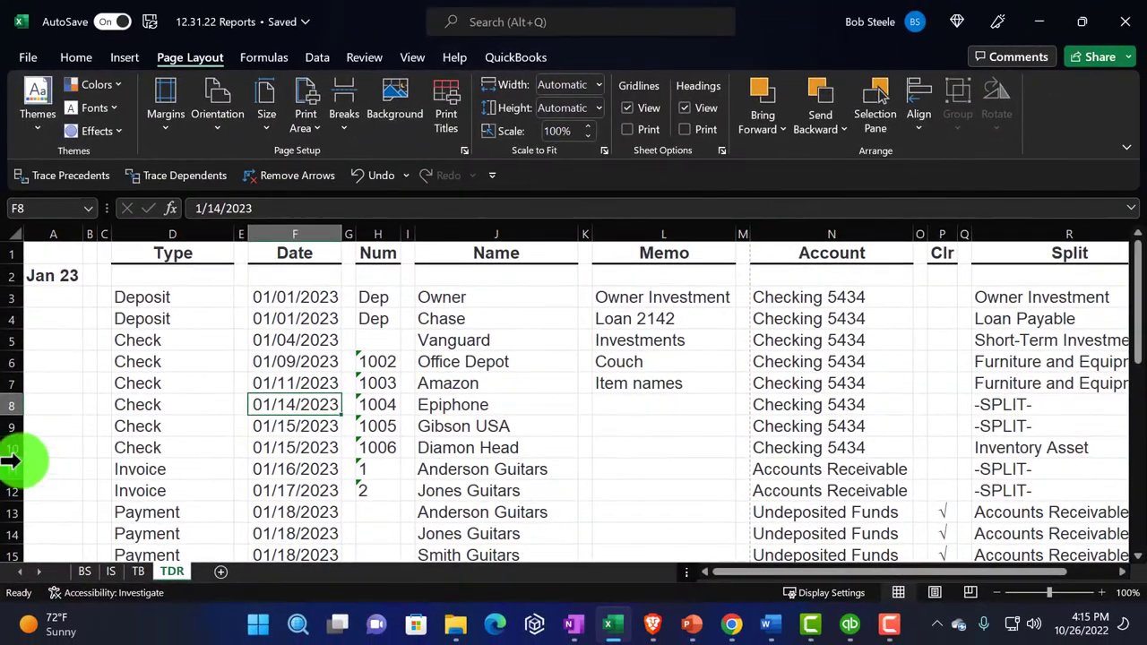
Review the TDR sheet's rows and delete columns A to C, the Jan 23 label column and two blank ones before Type.
scroll(143, 610, "down", 7)
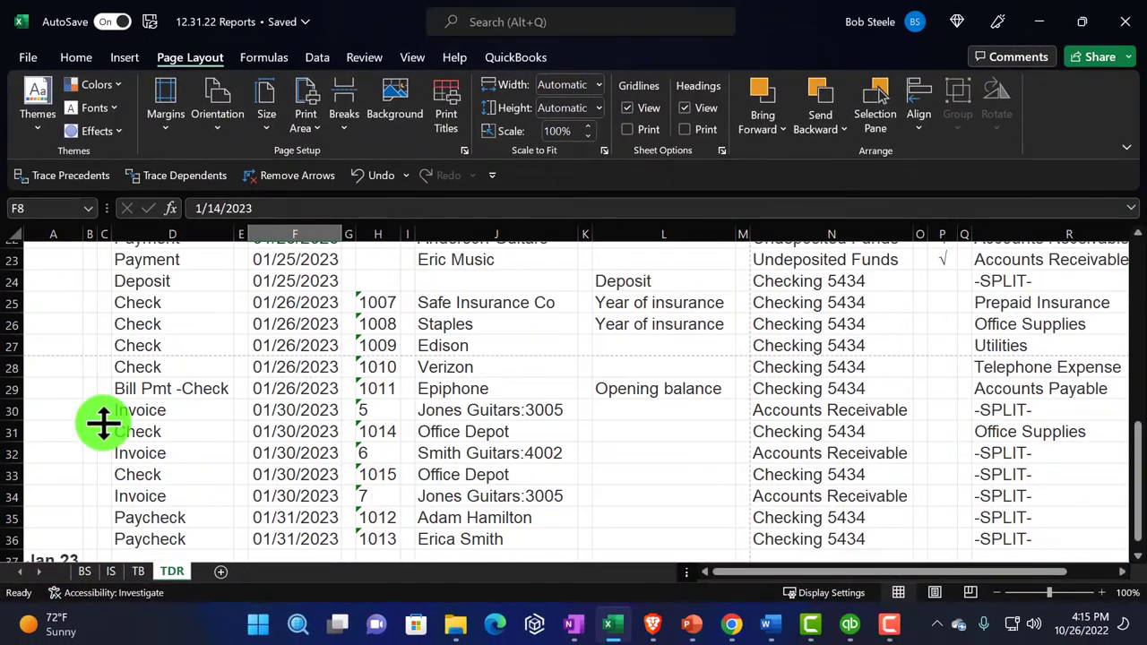
scroll(103, 424, "down", 3)
scroll(60, 413, "up", 9)
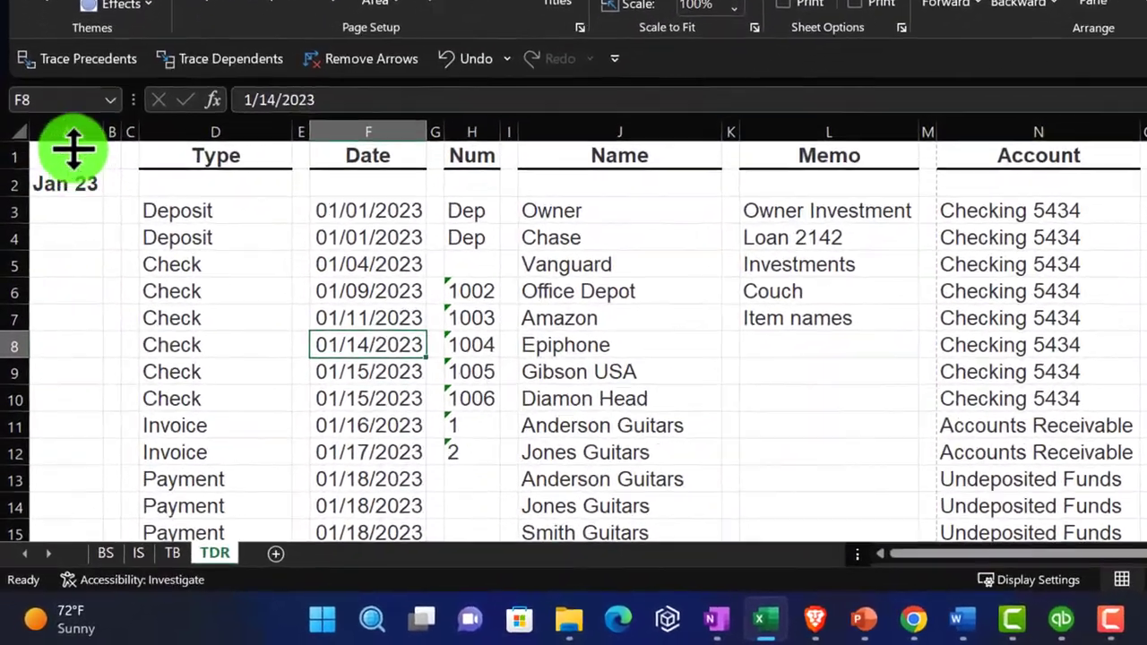
scroll(59, 261, "down", 3)
scroll(80, 125, "down", 7)
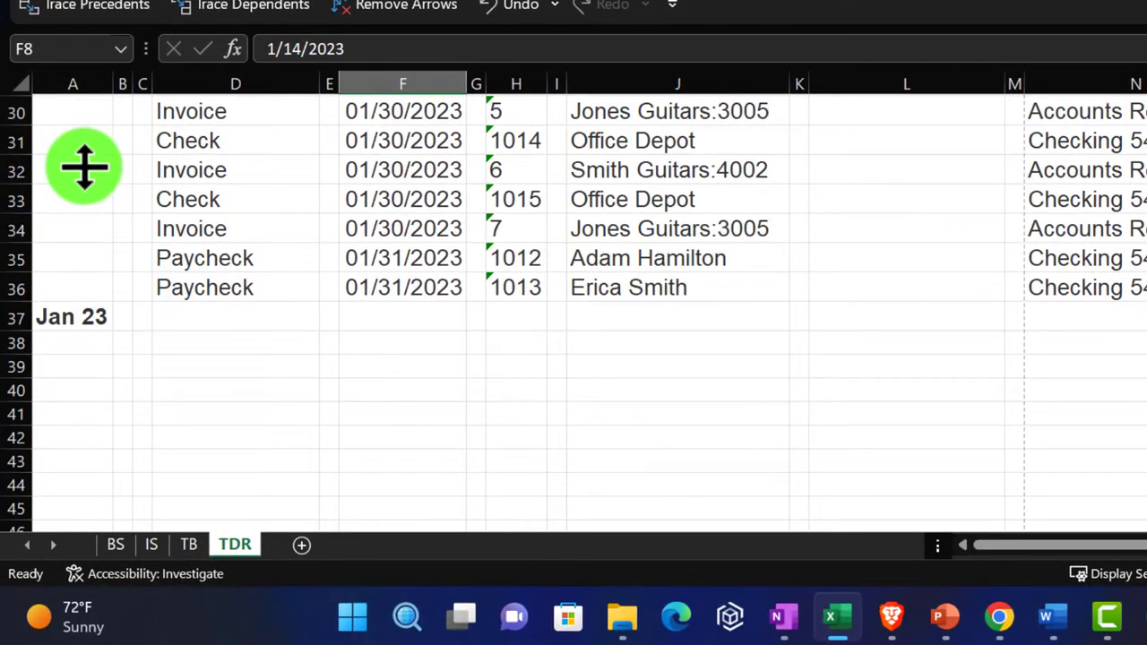
scroll(84, 166, "up", 10)
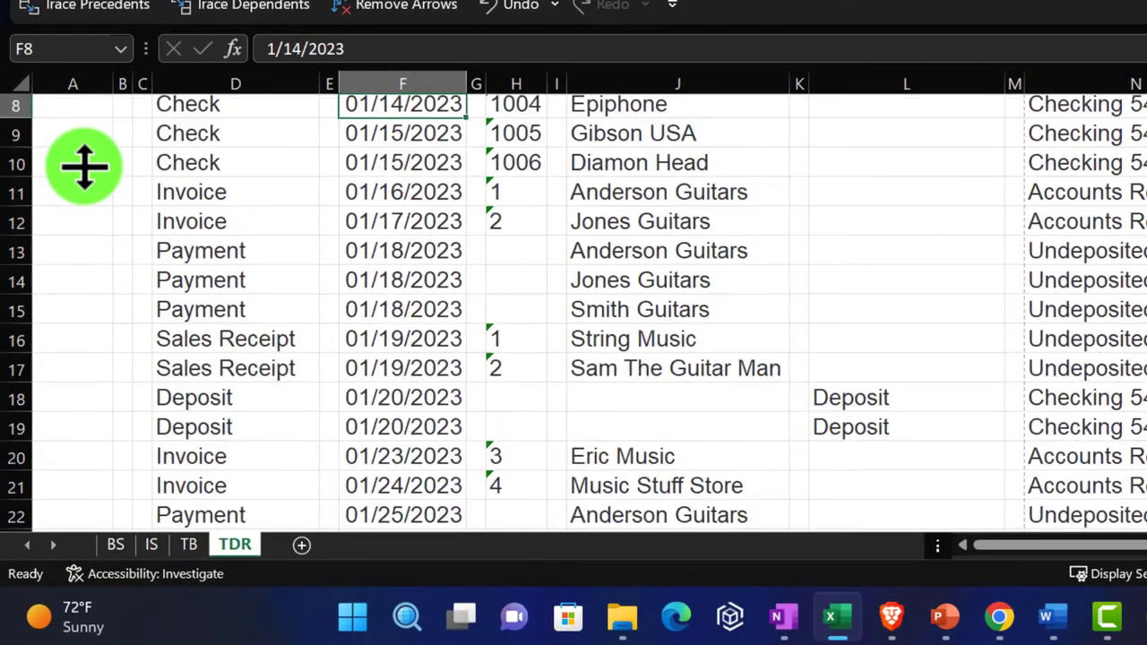
left_click(78, 83)
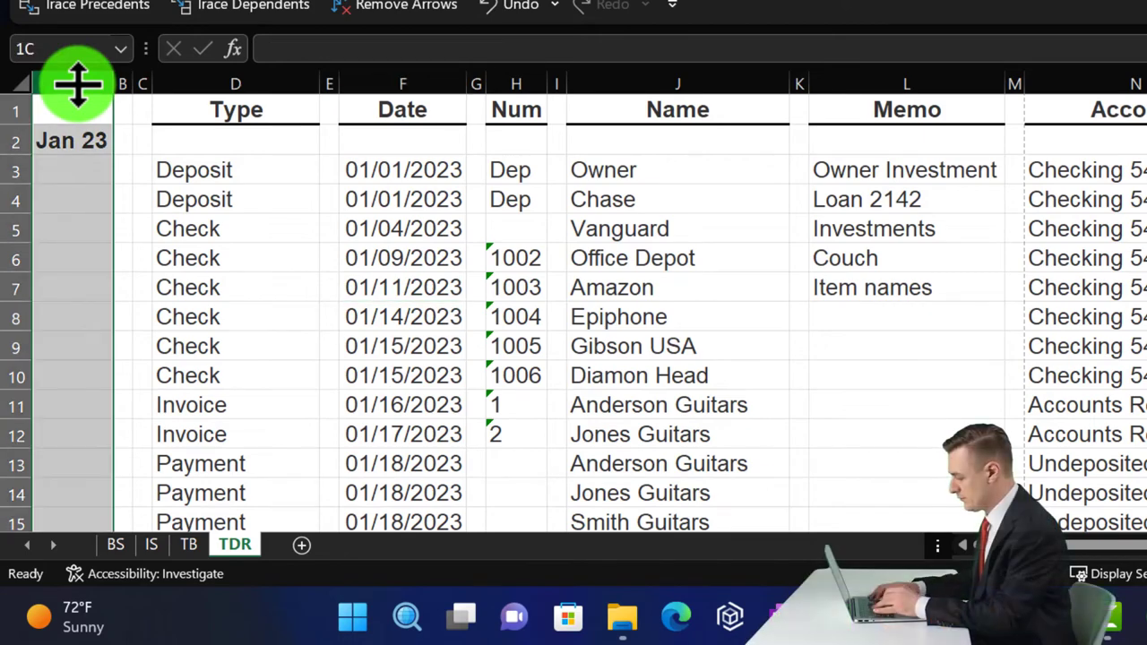
left_click_drag(106, 84, 135, 84)
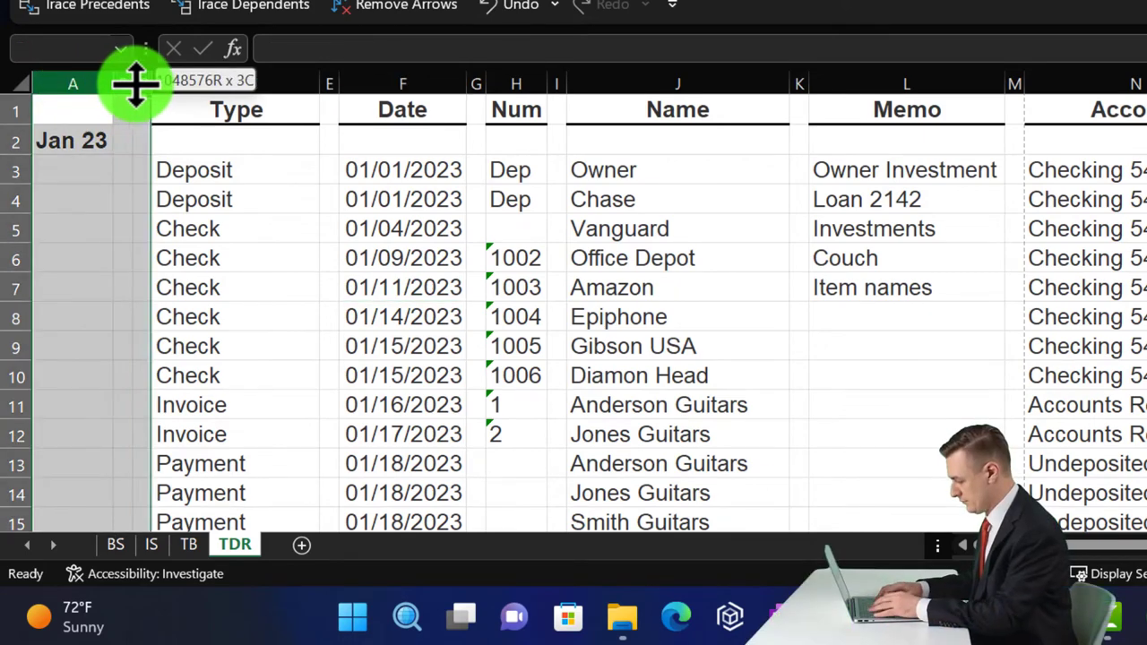
right_click(92, 208)
left_click(161, 380)
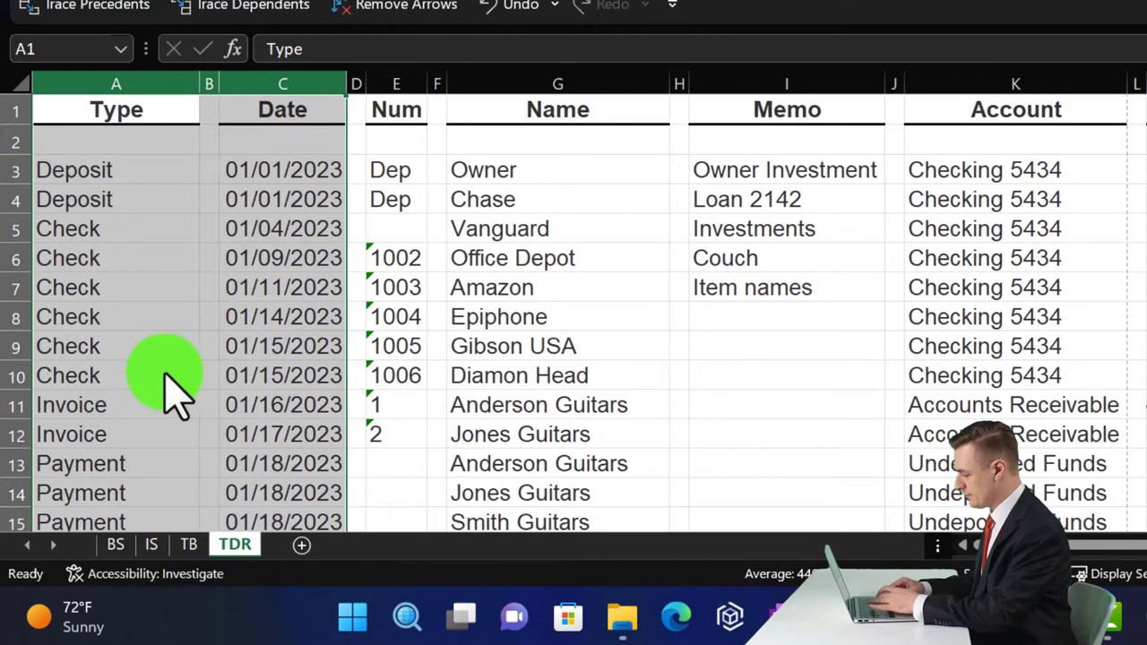
left_click(195, 348)
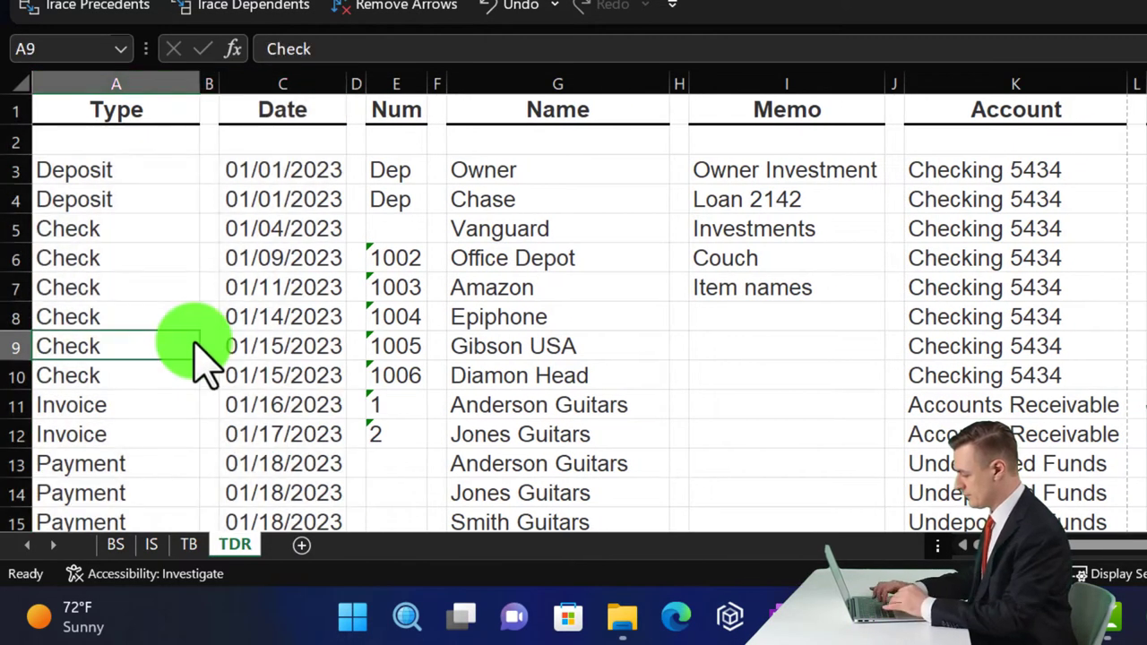
Delete the narrow blank columns B, D, F, H, J, L and P between the TDR sheet's data columns.
left_click(211, 85)
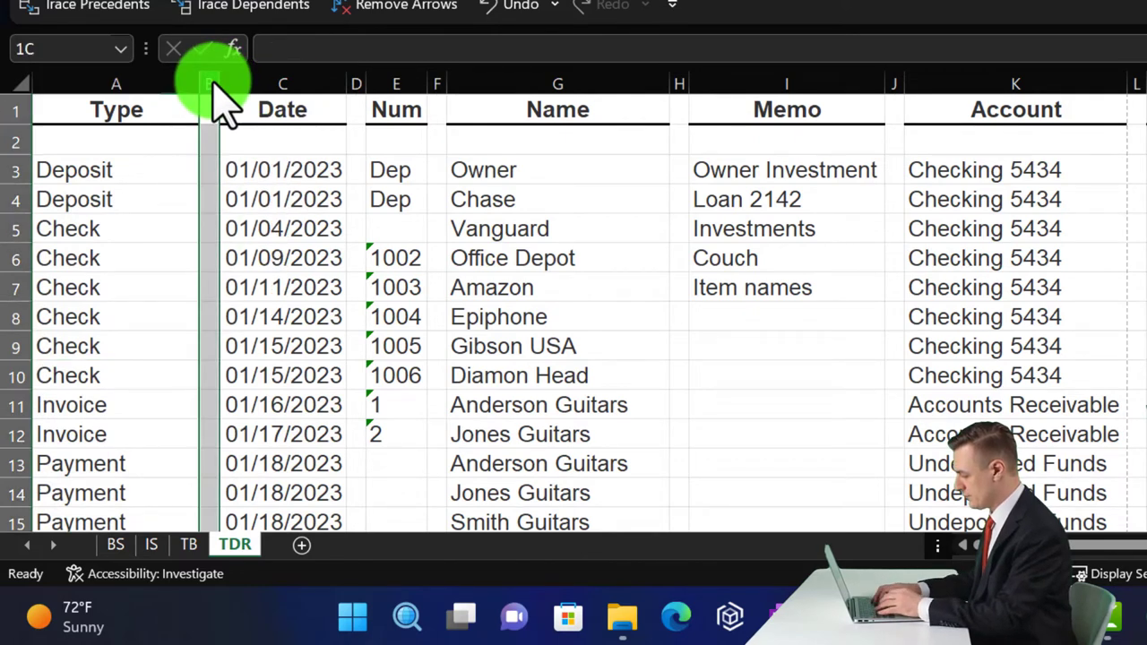
left_click(358, 85)
left_click(436, 85, "ctrl")
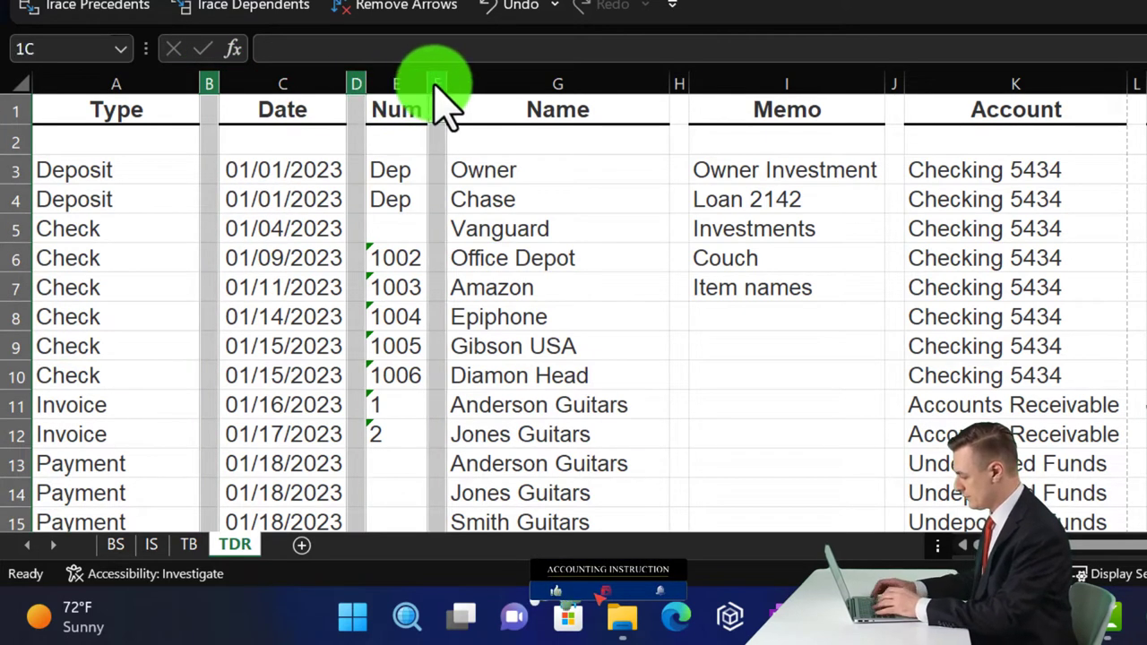
left_click(680, 86, "ctrl")
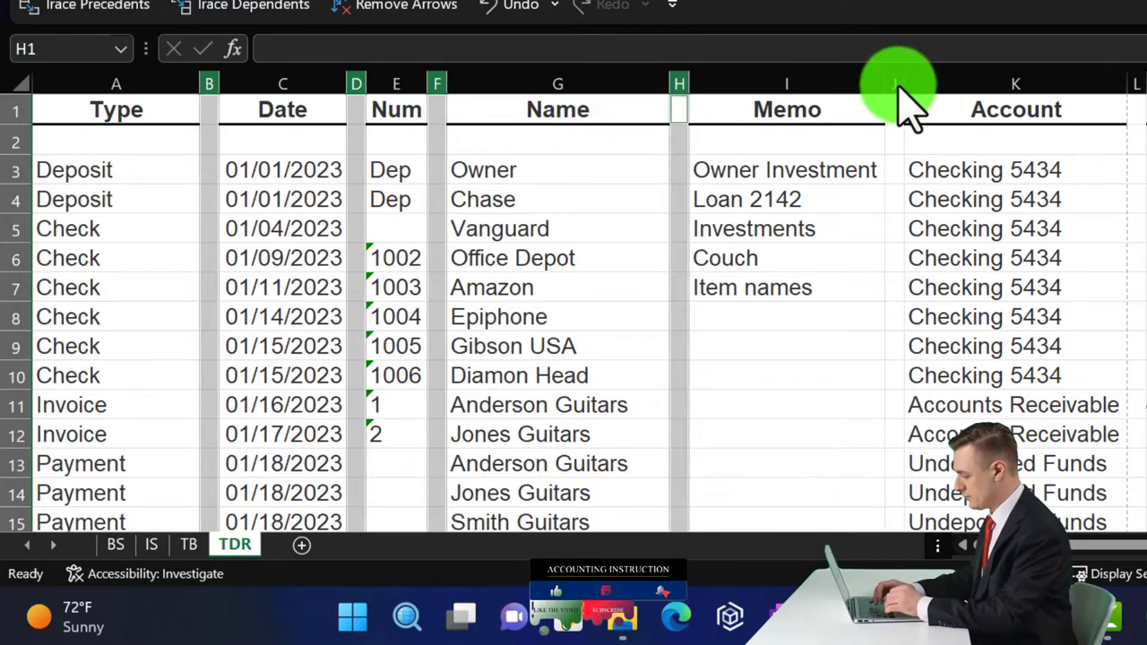
left_click(899, 85, "ctrl")
scroll(986, 269, "right", 5)
left_click(783, 85, "ctrl")
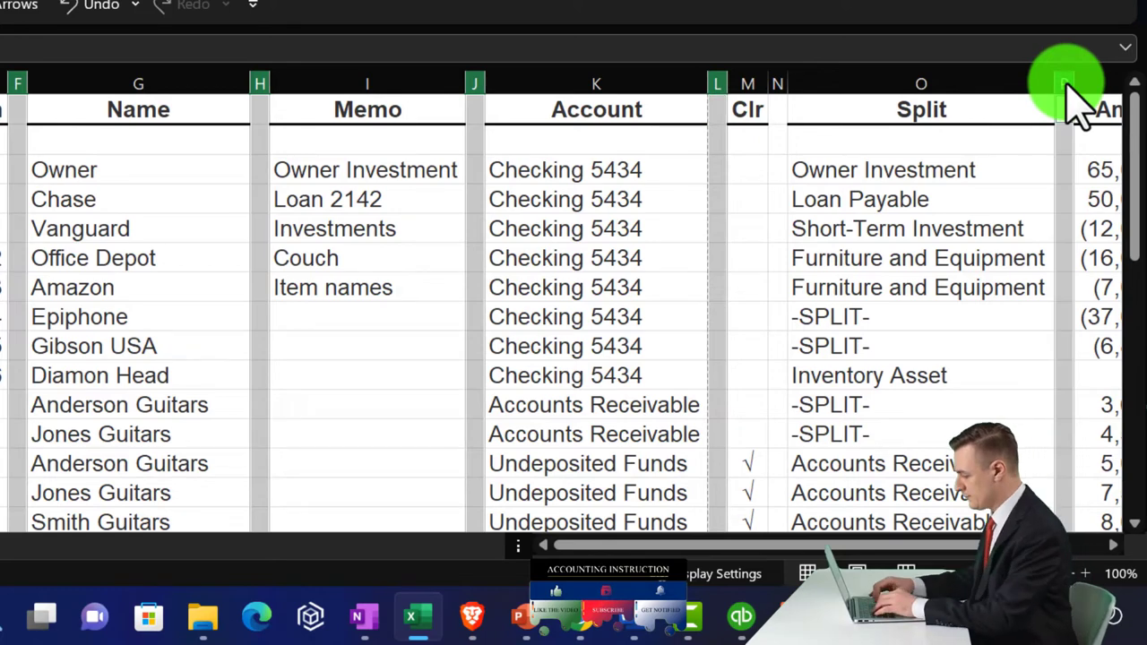
right_click(728, 139)
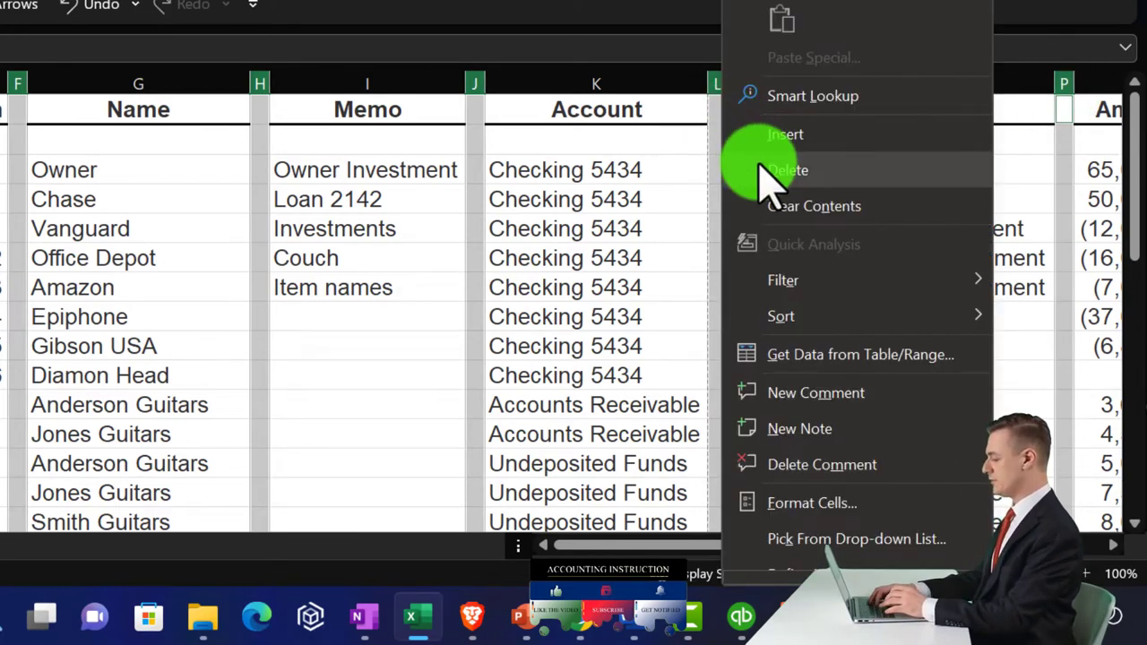
left_click(767, 174)
left_click(621, 258)
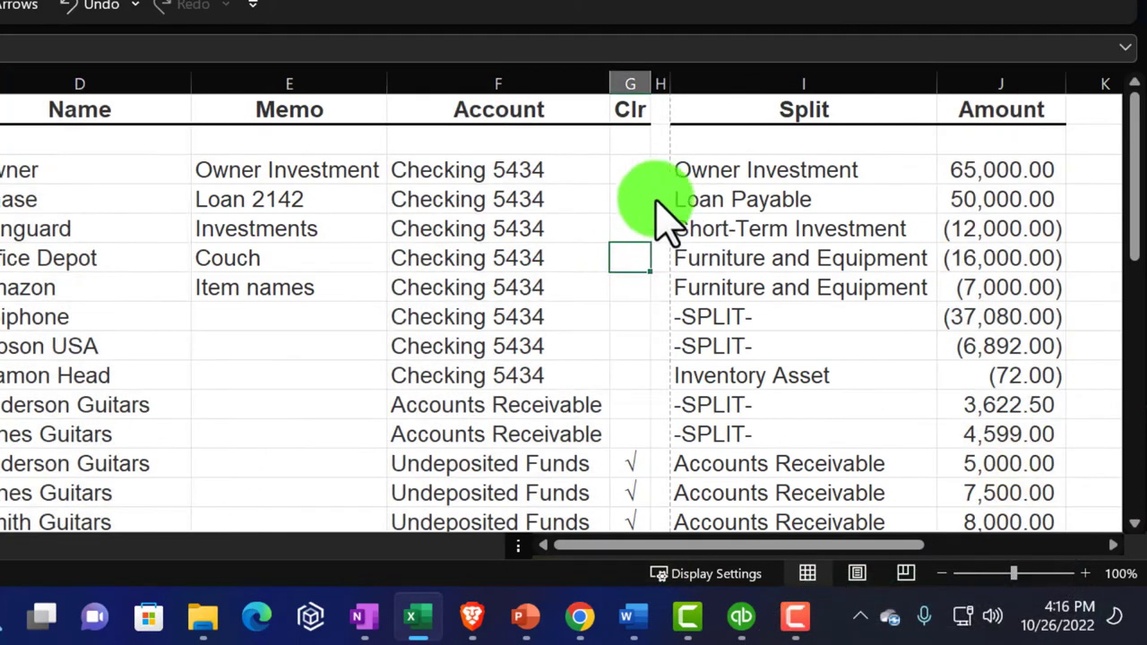
Delete the remaining blank column between Clr and Split.
left_click(661, 85)
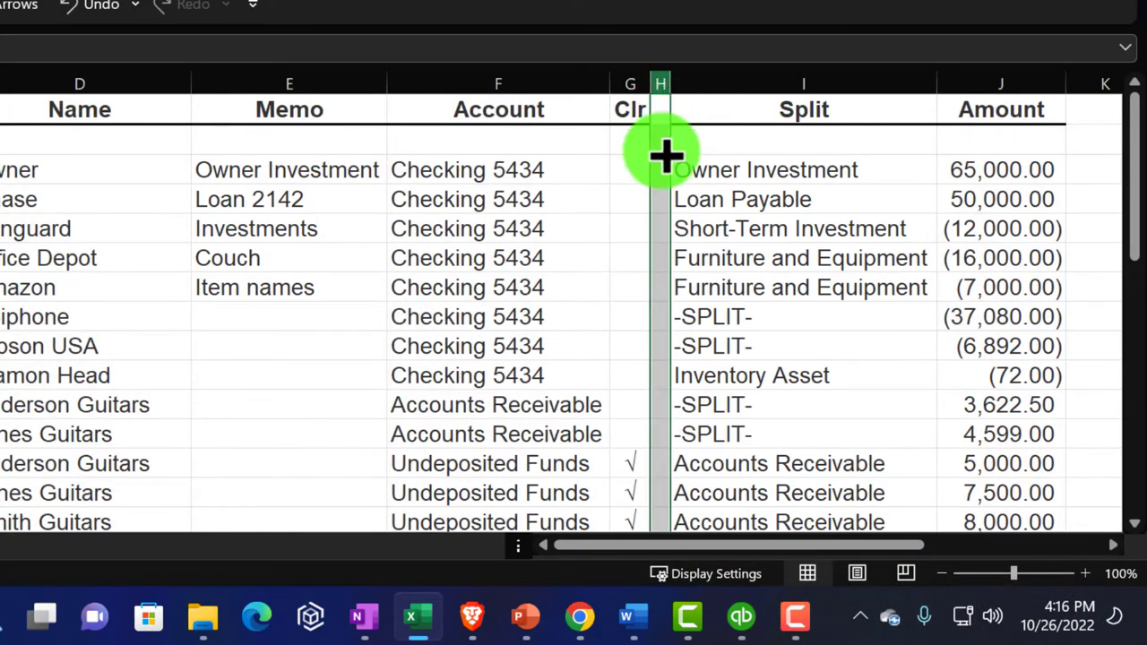
right_click(666, 156)
left_click(729, 384)
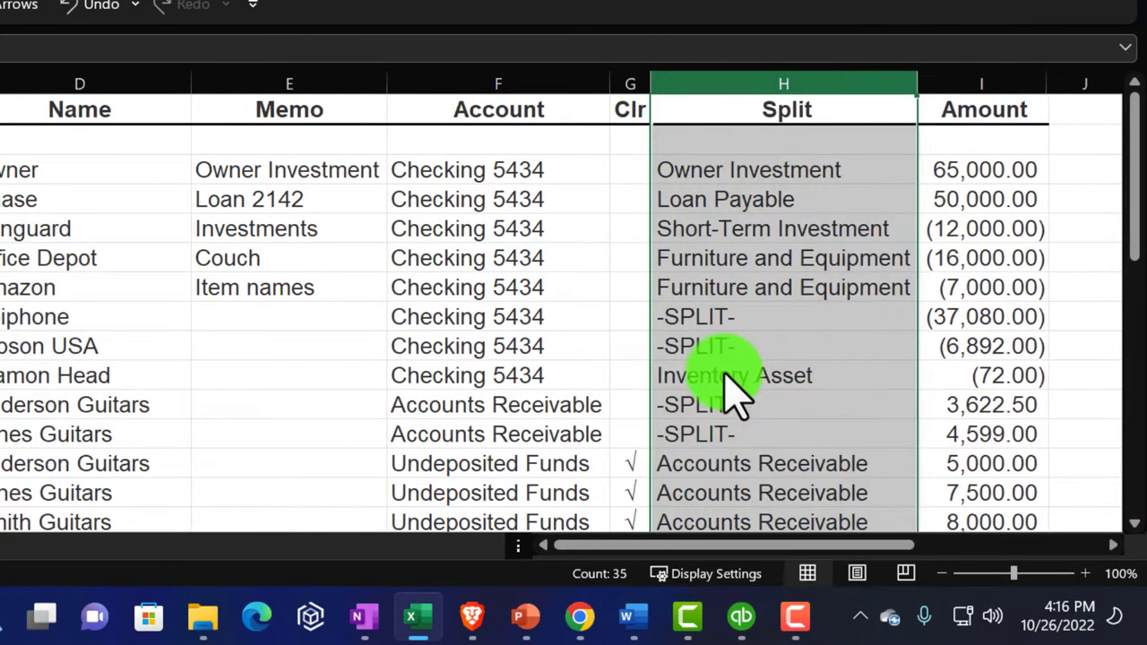
left_click(730, 385)
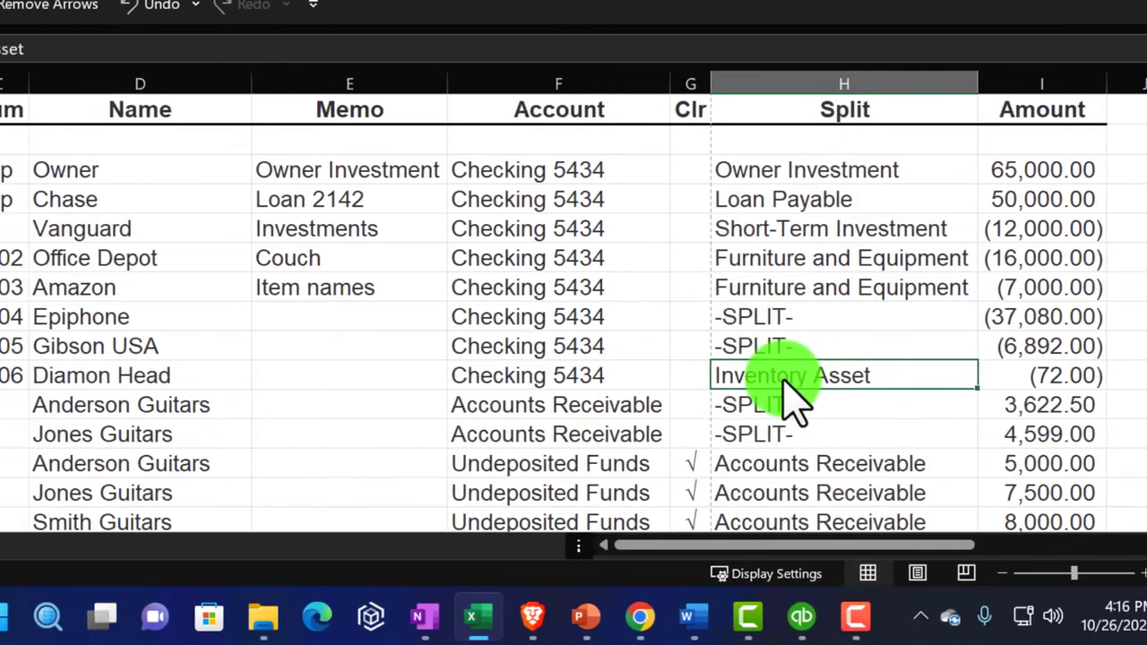
Narrow the Type column on the TDR sheet and check its entries down to the last row.
scroll(260, 349, "down", 7)
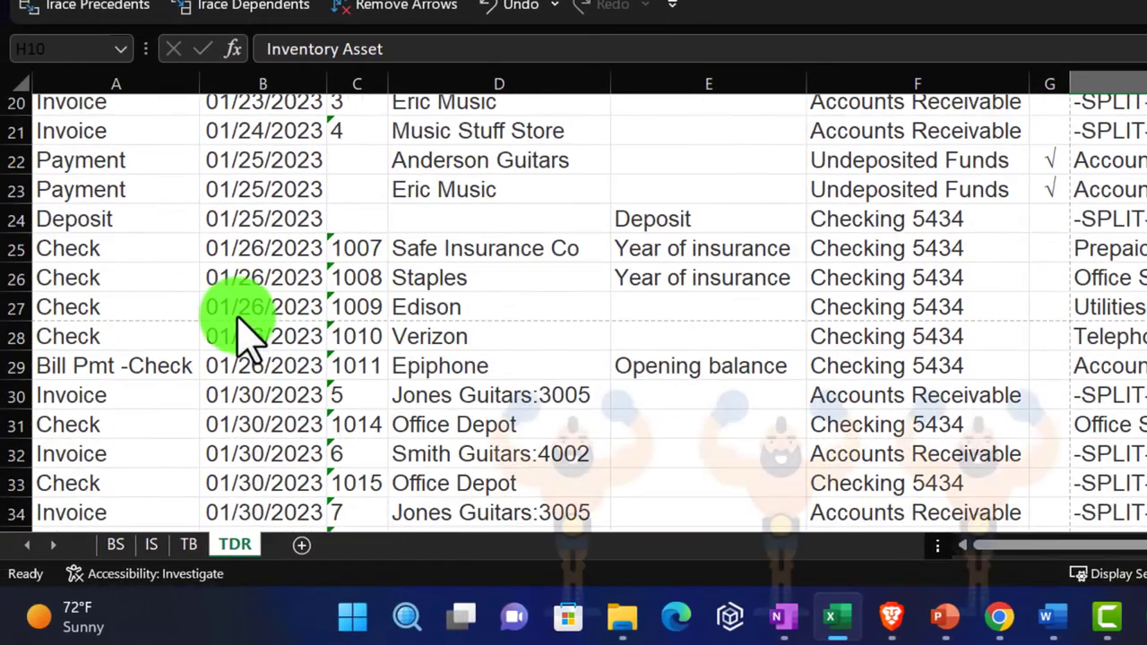
scroll(246, 336, "down", 4)
scroll(243, 350, "up", 10)
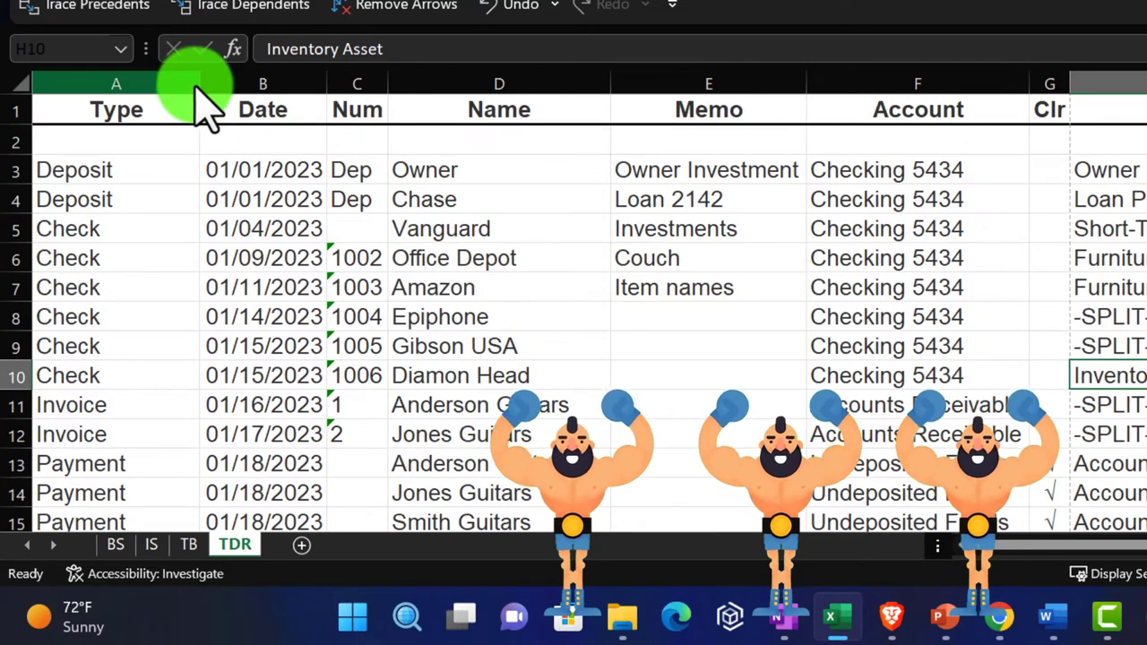
left_click_drag(200, 92, 174, 99)
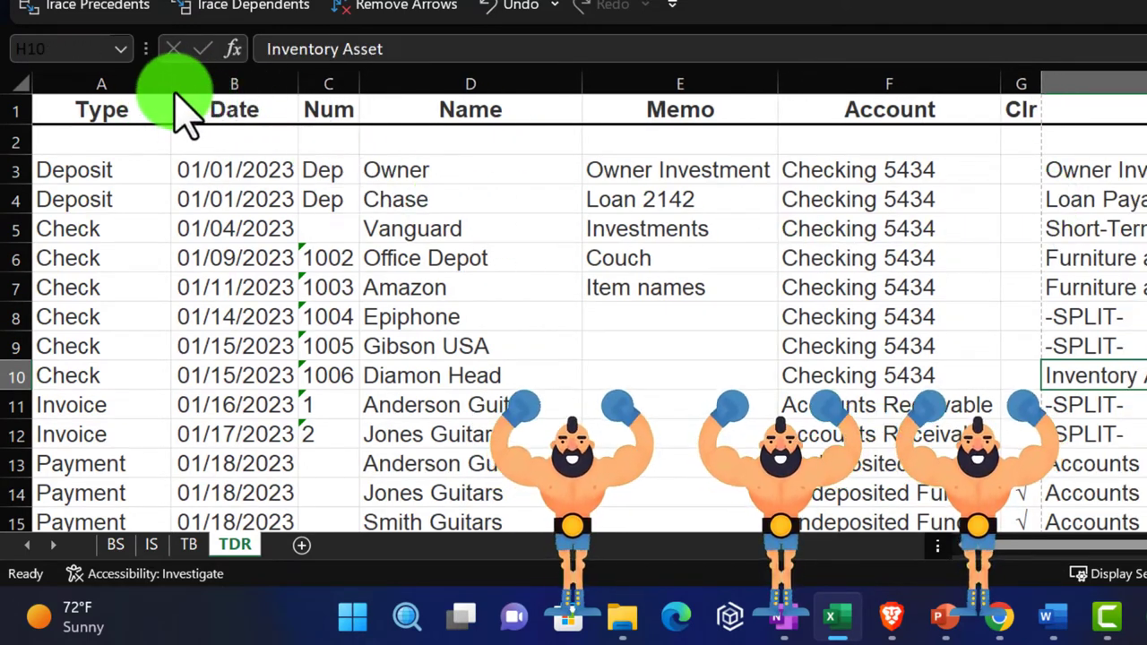
left_click_drag(174, 92, 163, 93)
scroll(1013, 332, "down", 6)
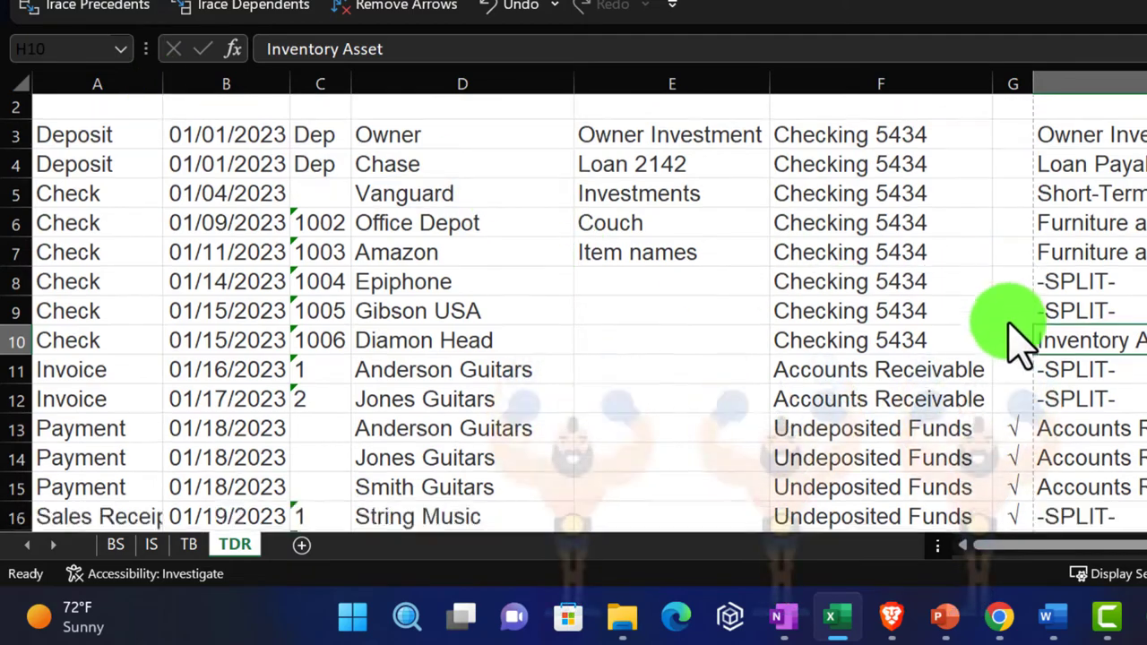
scroll(1012, 332, "down", 3)
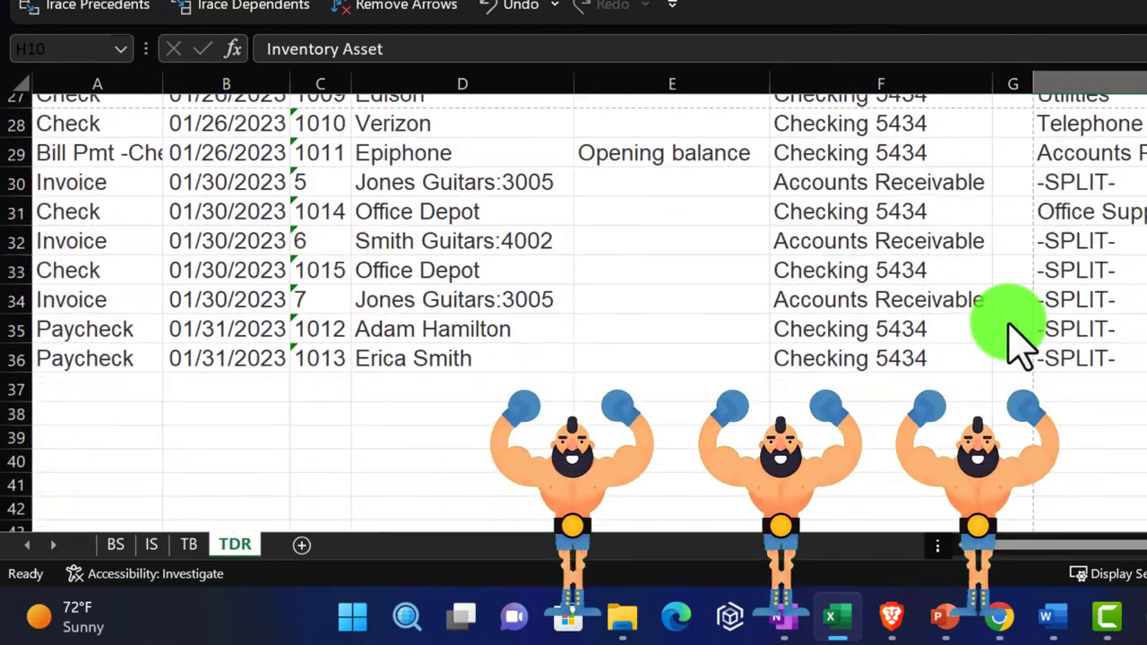
scroll(1013, 332, "up", 9)
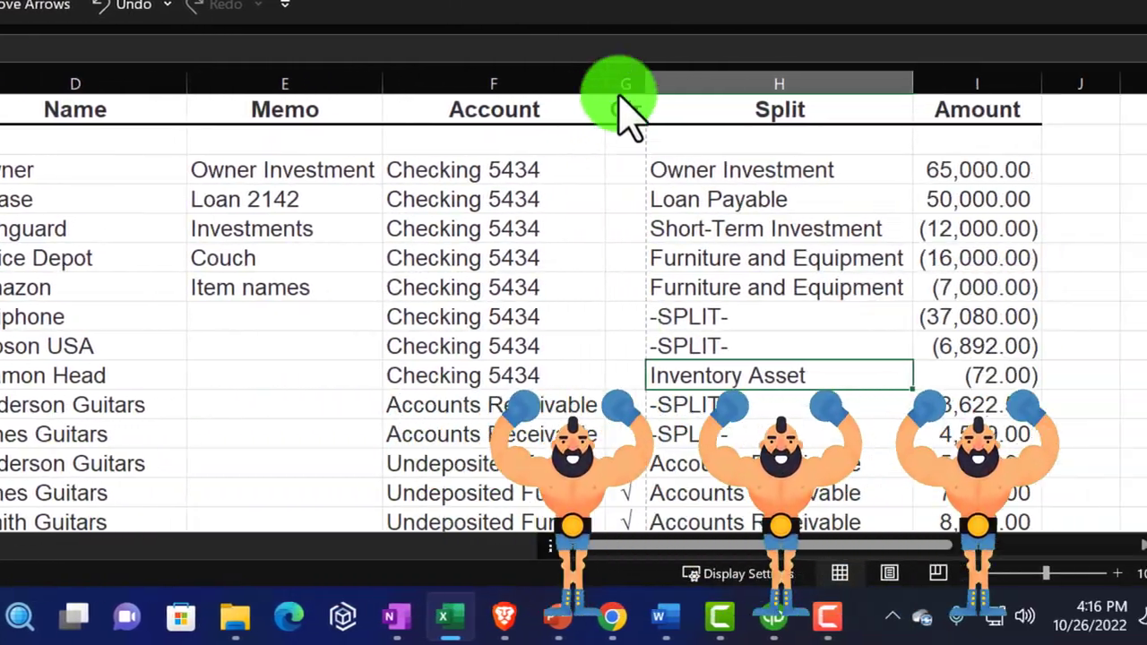
Hide the Clr column and narrow the Memo column on the TDR sheet.
left_click(591, 86)
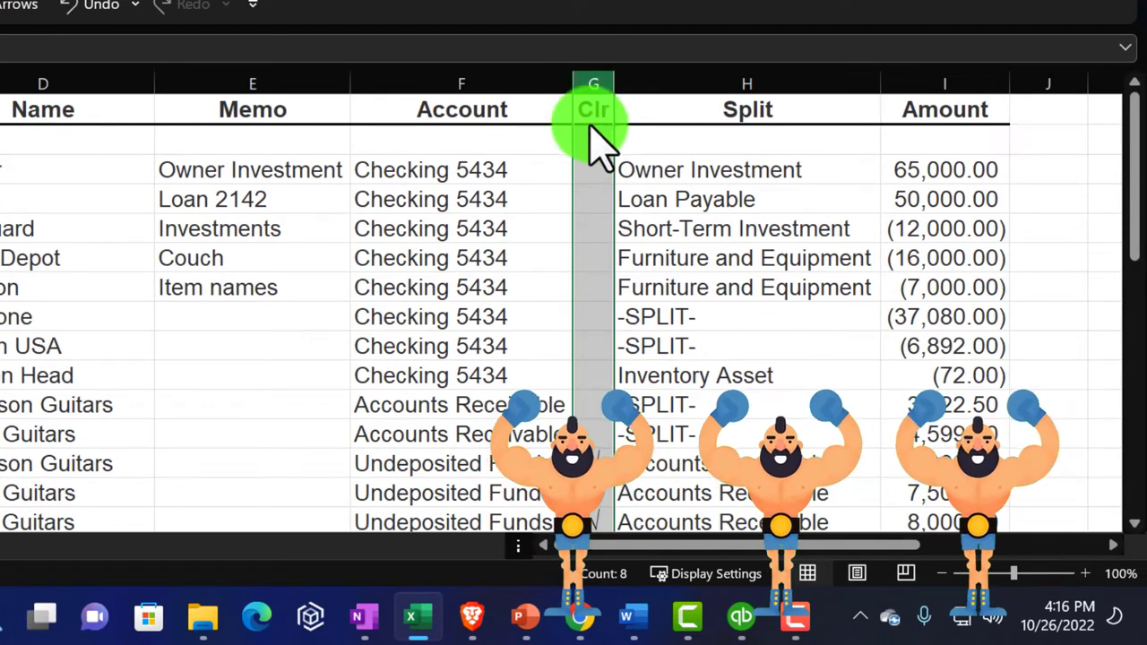
right_click(599, 184)
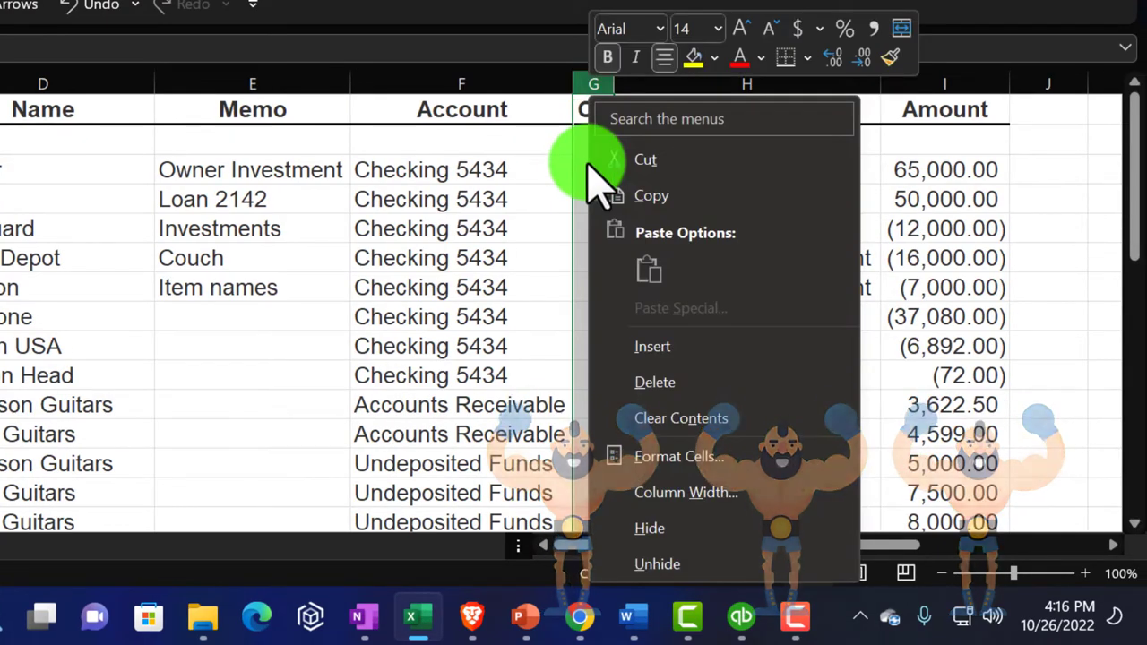
left_click(659, 529)
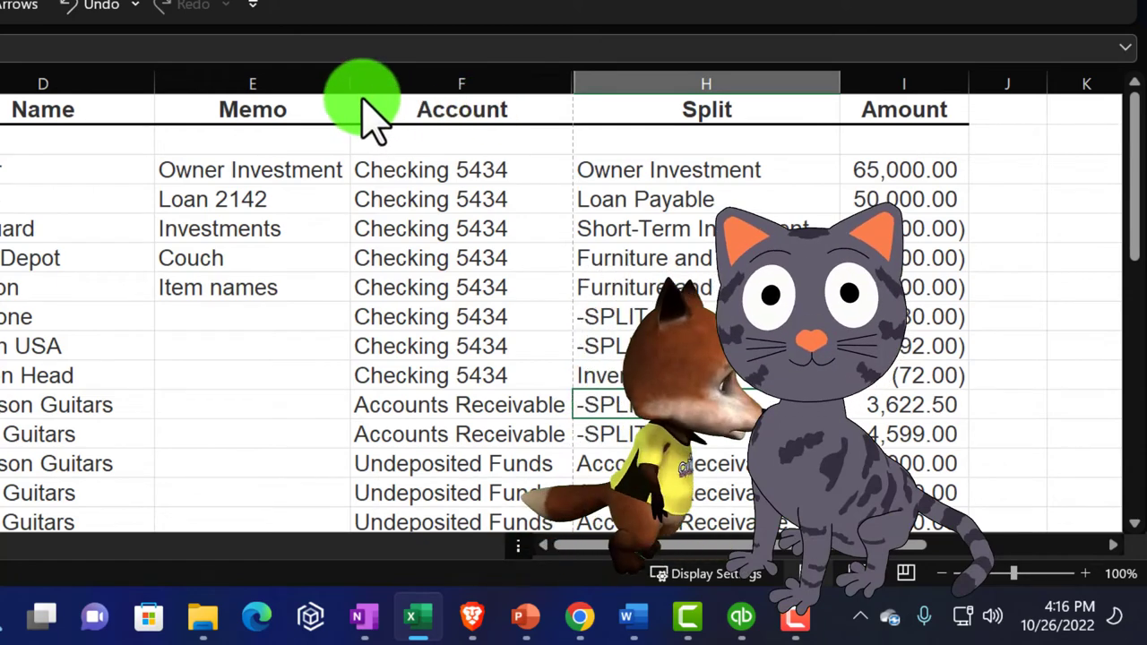
left_click_drag(350, 85, 305, 103)
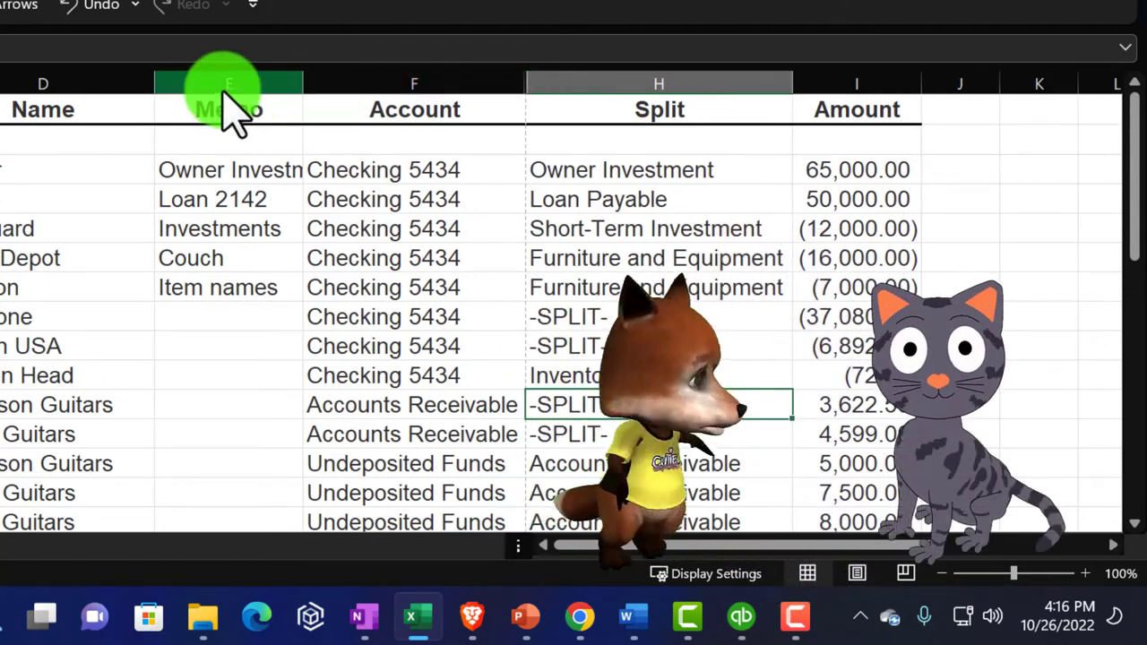
Wrap the text in the Memo column and top-align all cells on the TDR sheet.
left_click(226, 105)
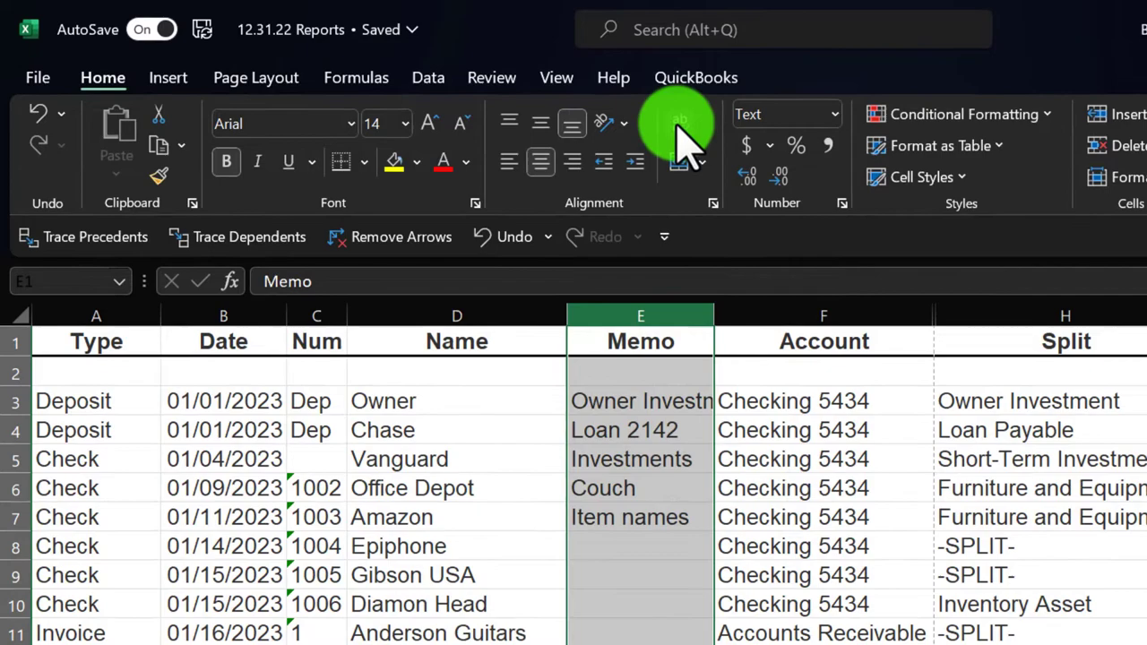
left_click(689, 124)
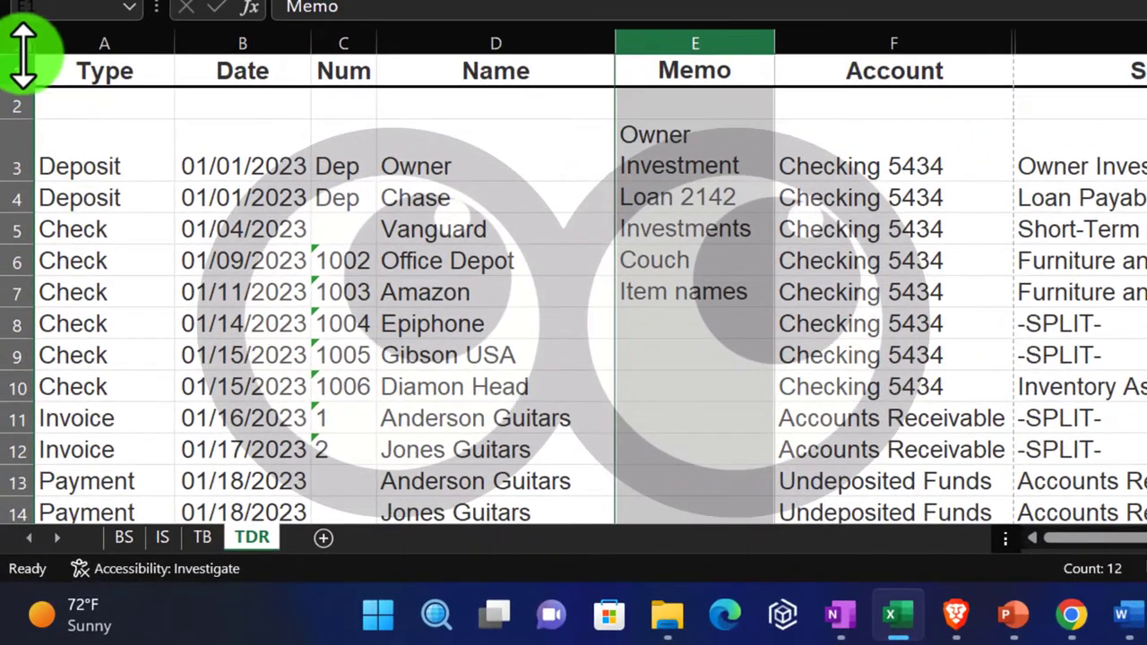
left_click(90, 167)
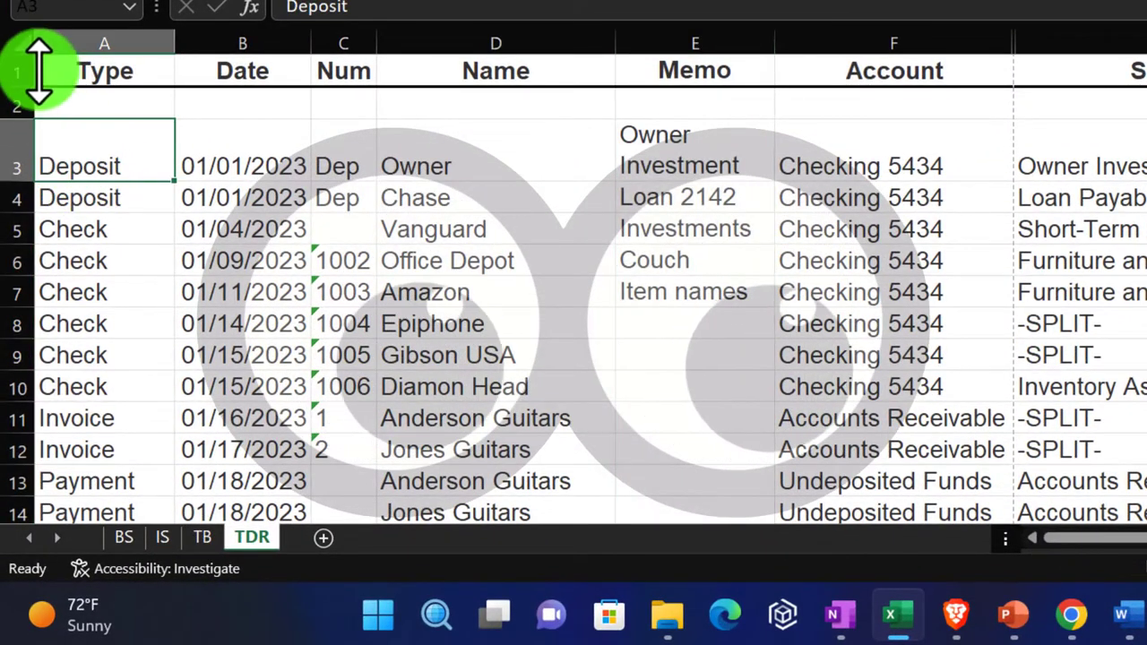
key("ctrl+a")
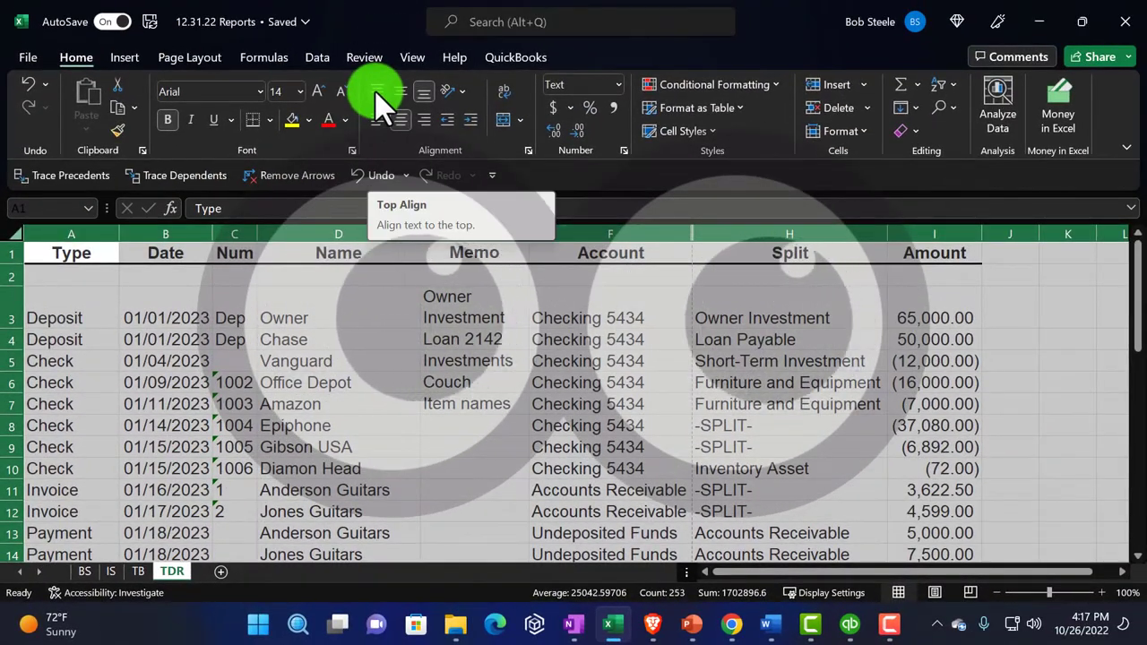
left_click(376, 93)
left_click(560, 387)
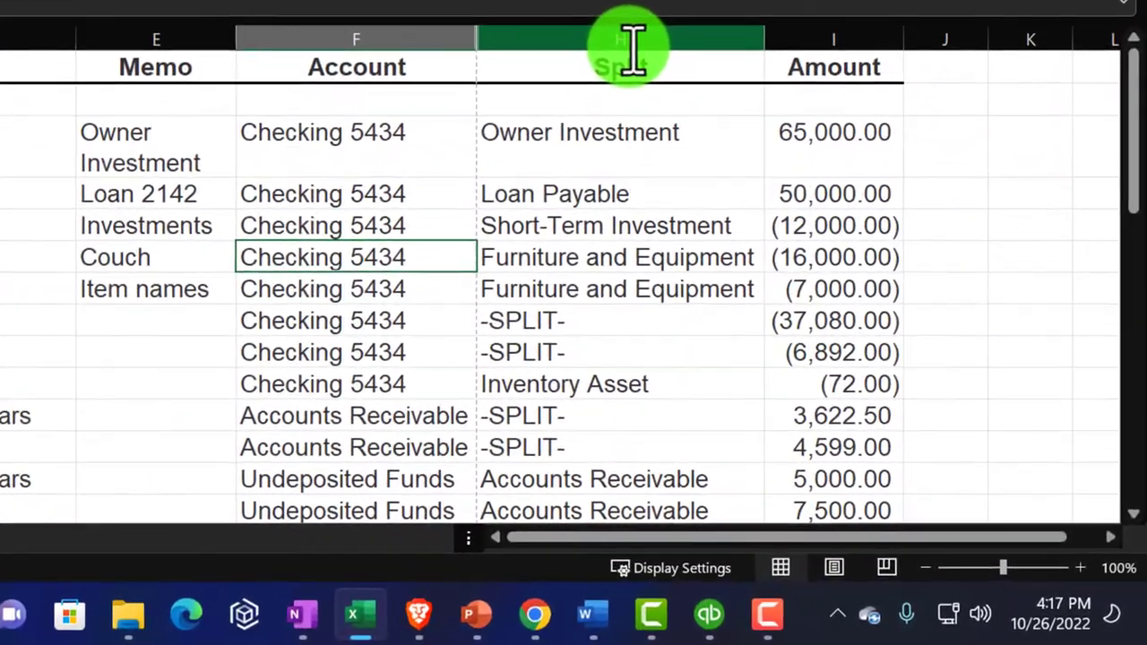
Wrap the text in the Account and Split columns of the TDR sheet.
left_click_drag(399, 34, 525, 40)
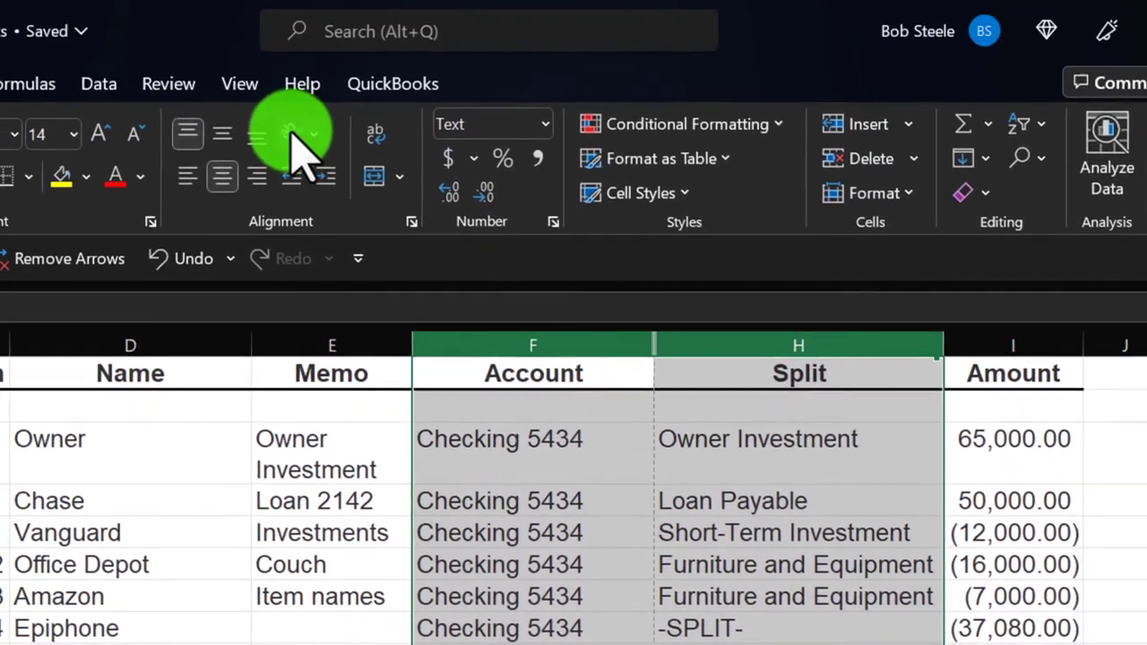
left_click(300, 143)
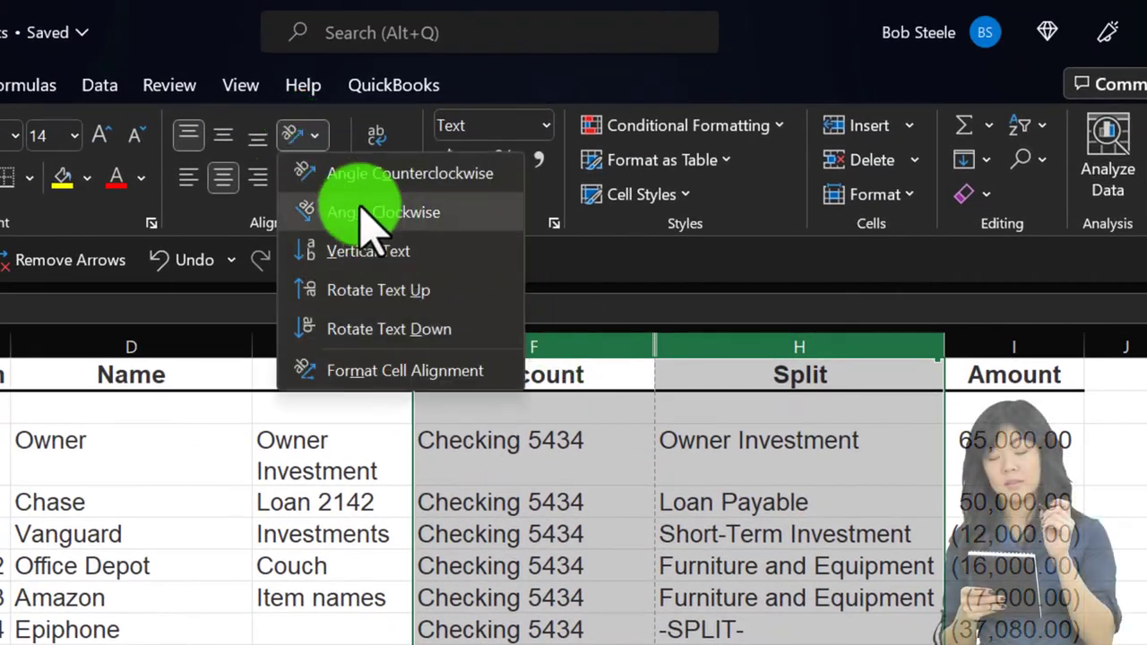
left_click(305, 148)
left_click(377, 139)
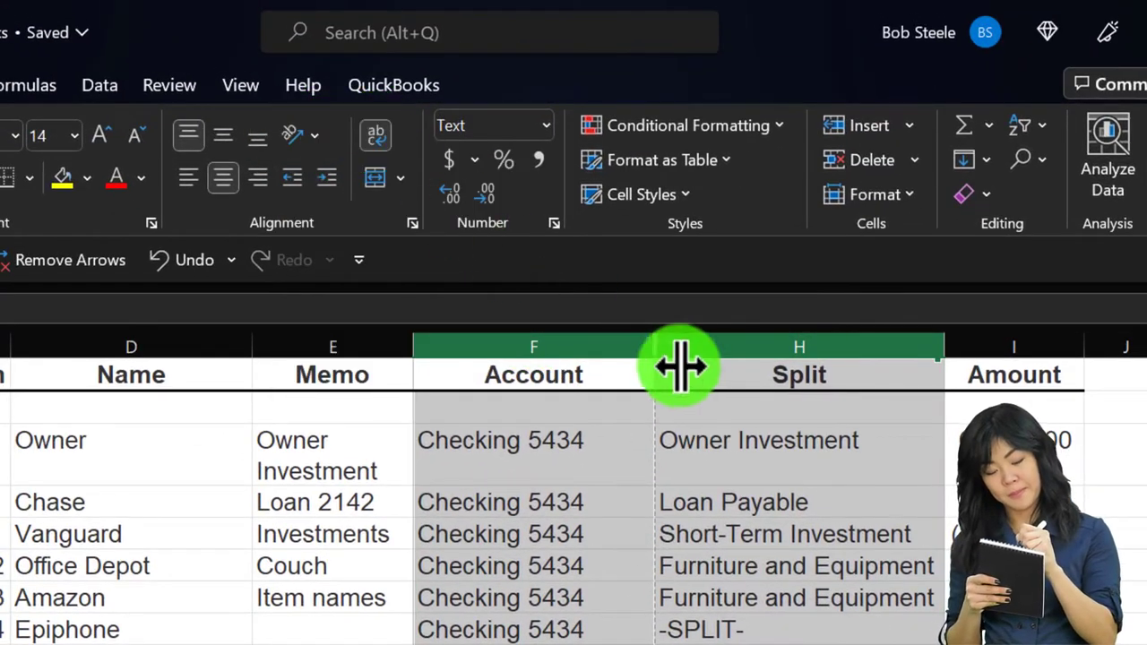
Try to resize the Account and Split columns together, and undo the change.
left_click(798, 387)
left_click_drag(932, 347, 537, 347)
left_click_drag(916, 363, 923, 363)
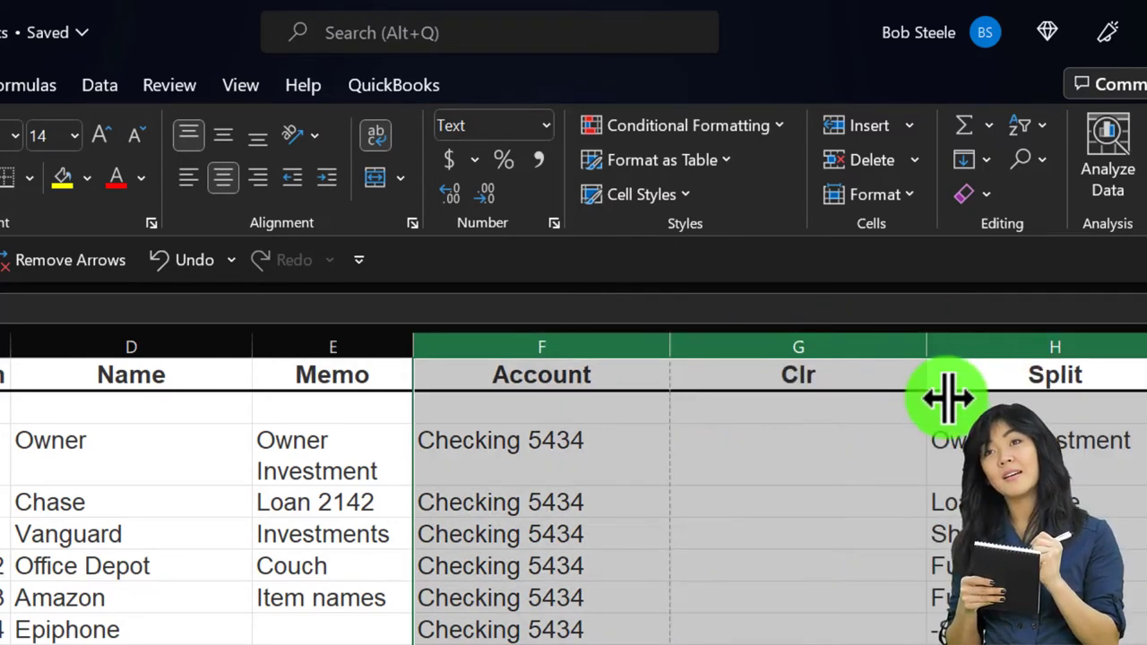
key("Down")
key("Down")
key("Down")
key("Down")
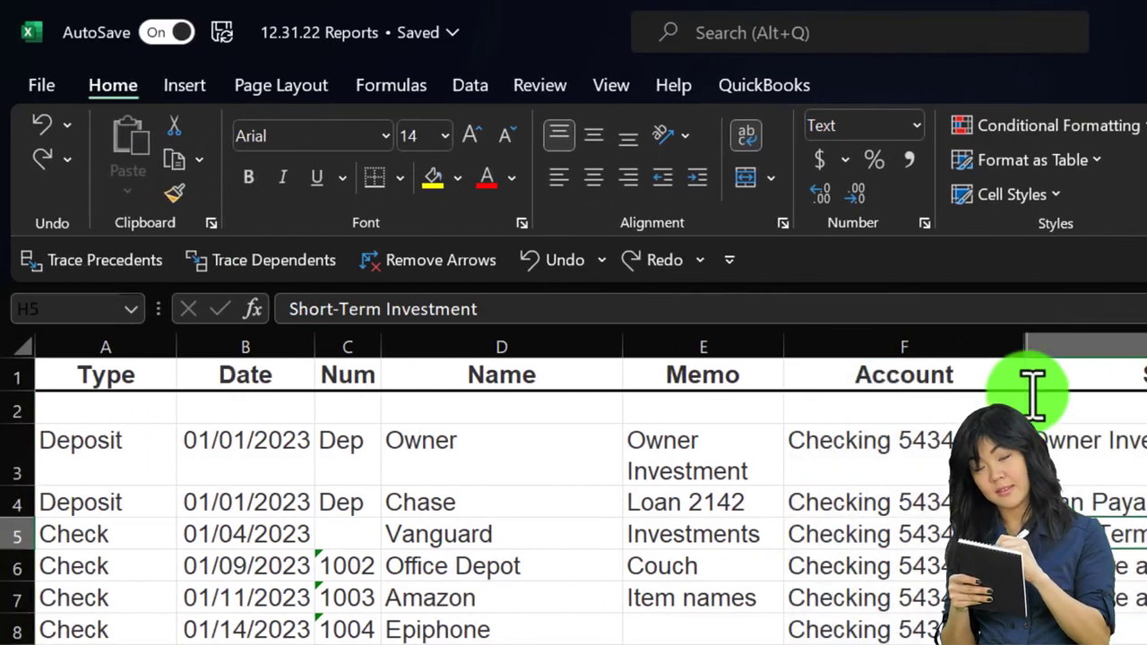
Narrow the Account, Split and Memo columns individually so their longer entries wrap onto a second line.
left_click(1004, 349)
left_click_drag(1019, 346, 683, 254)
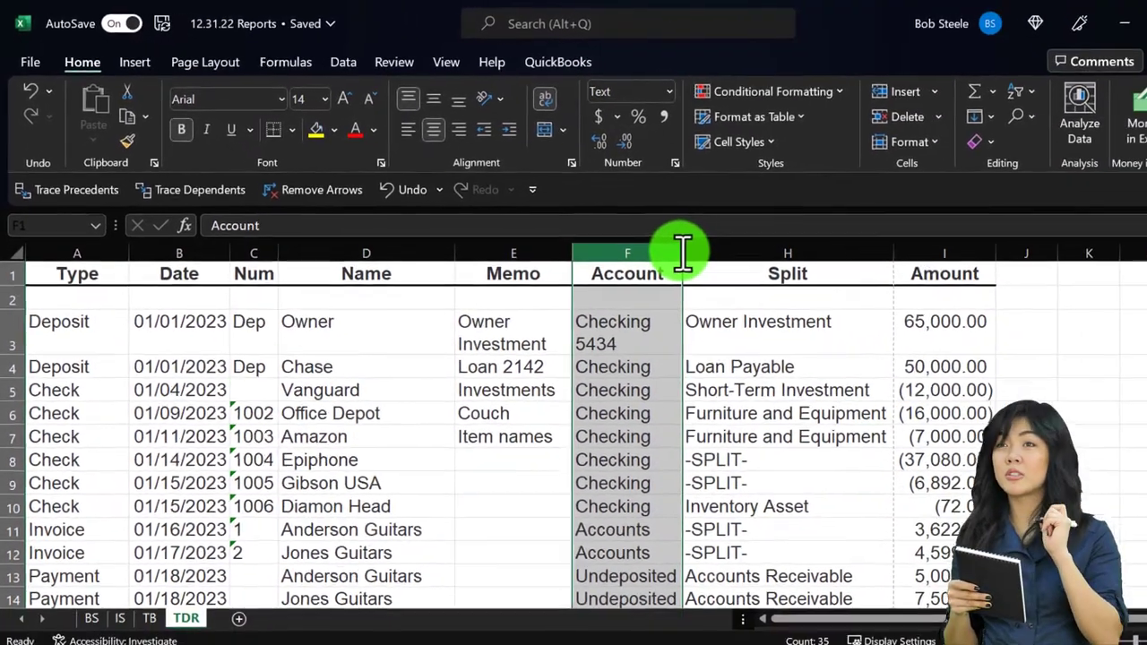
left_click(743, 253)
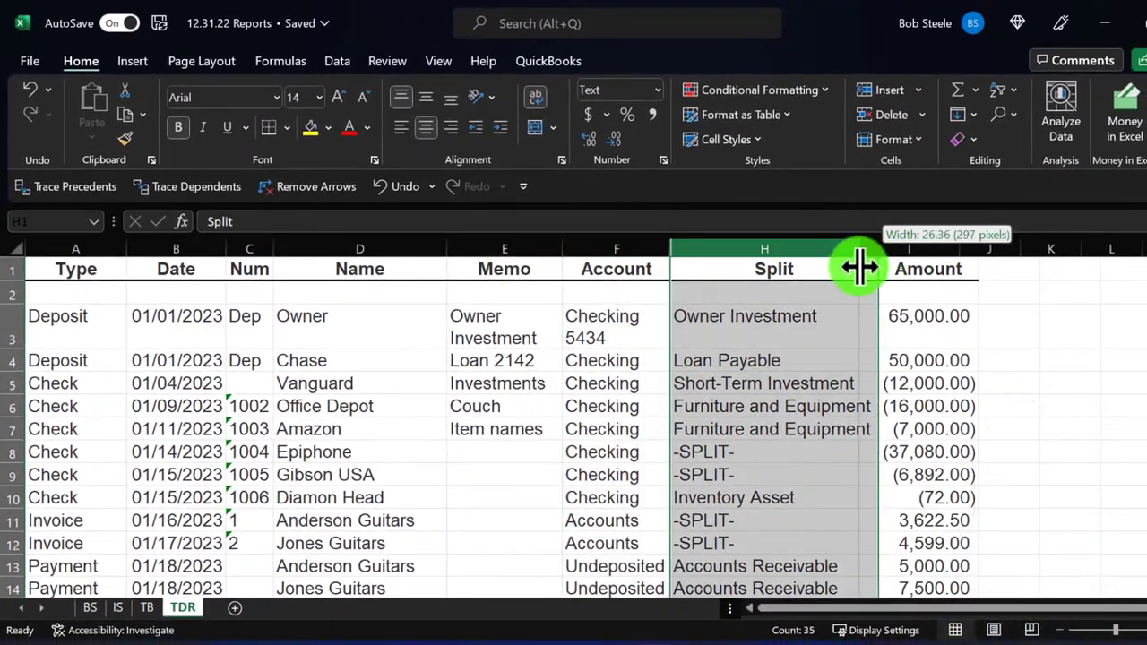
left_click_drag(860, 267, 813, 267)
left_click(746, 383)
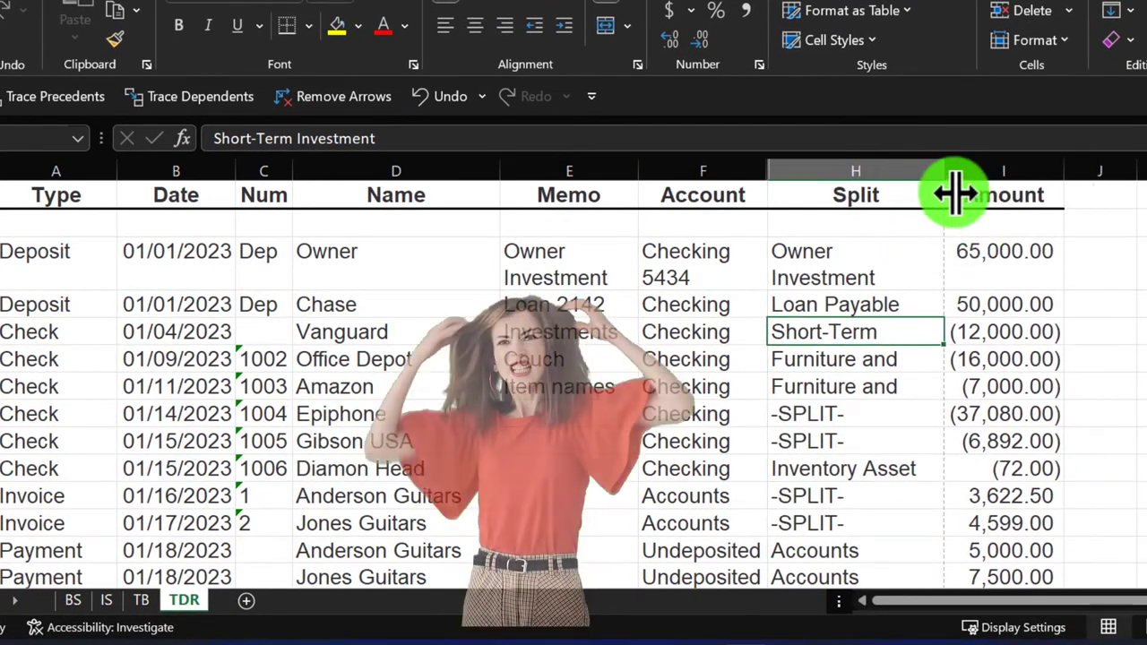
left_click_drag(942, 173, 907, 180)
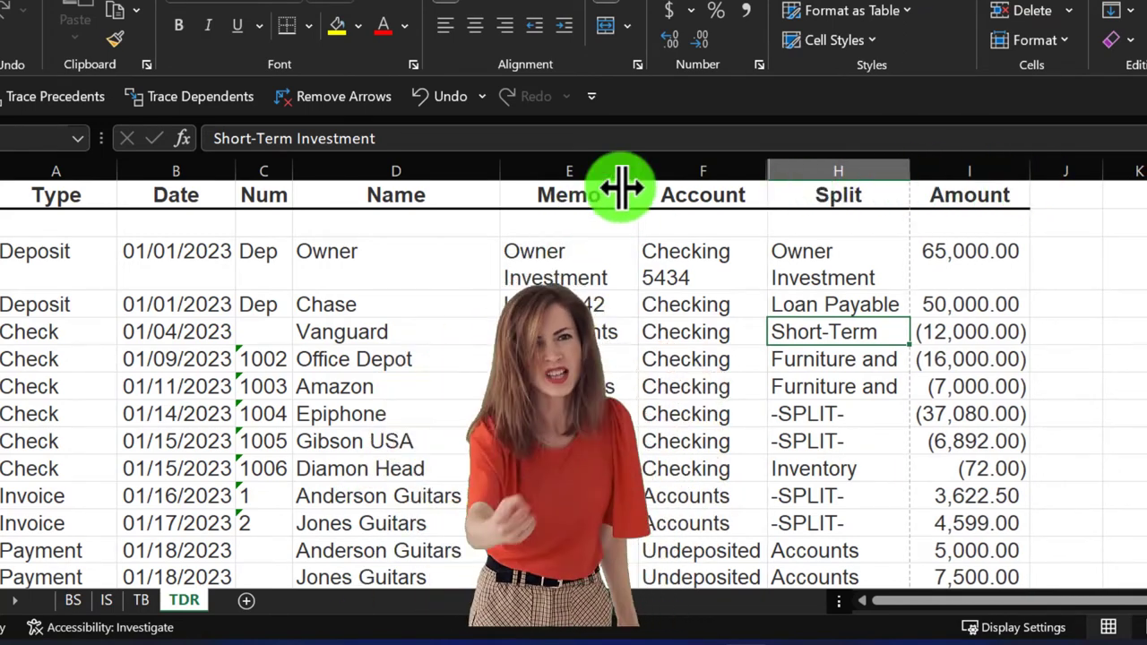
left_click_drag(639, 171, 621, 178)
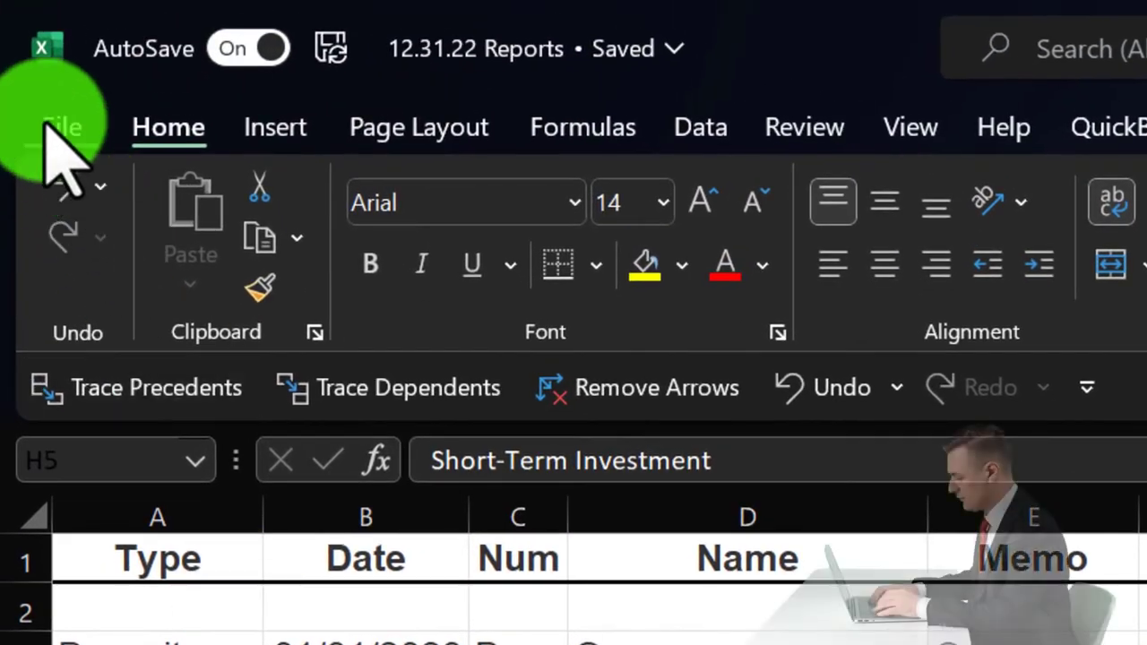
Set the print range to the entire workbook and review the report pages in the print preview.
left_click(61, 127)
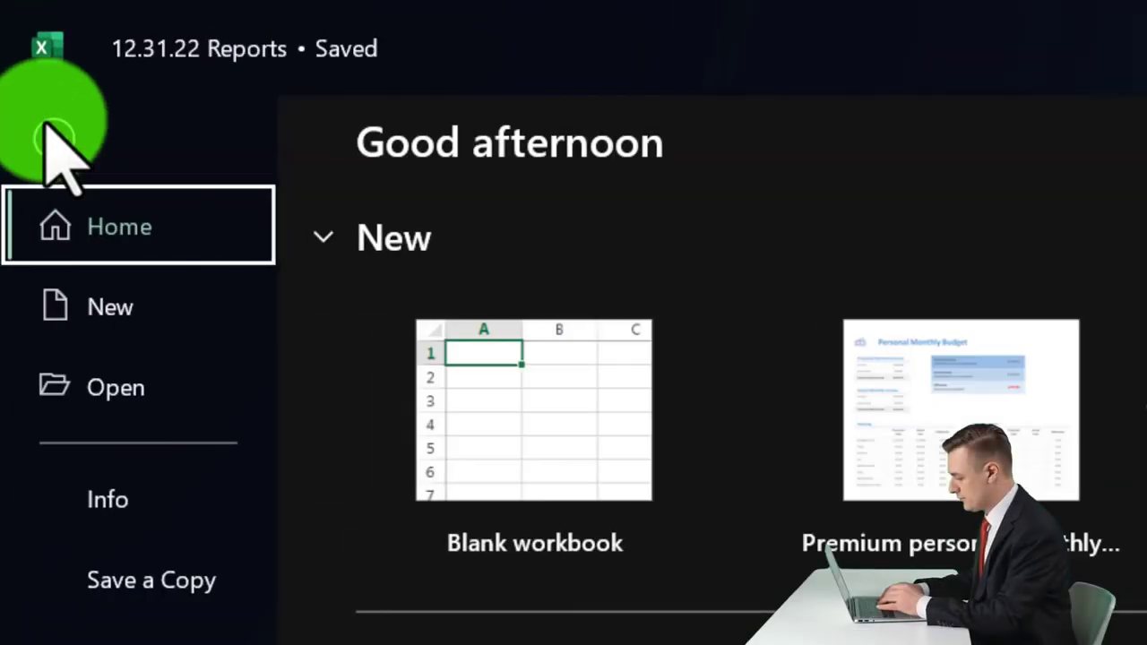
left_click(116, 644)
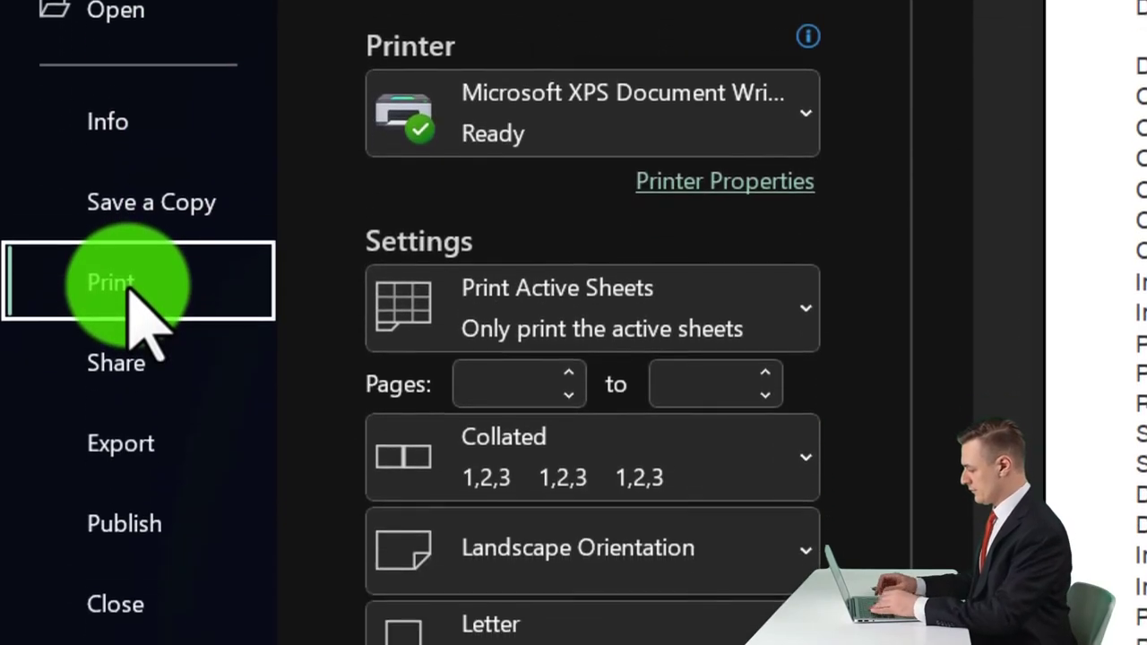
left_click(790, 318)
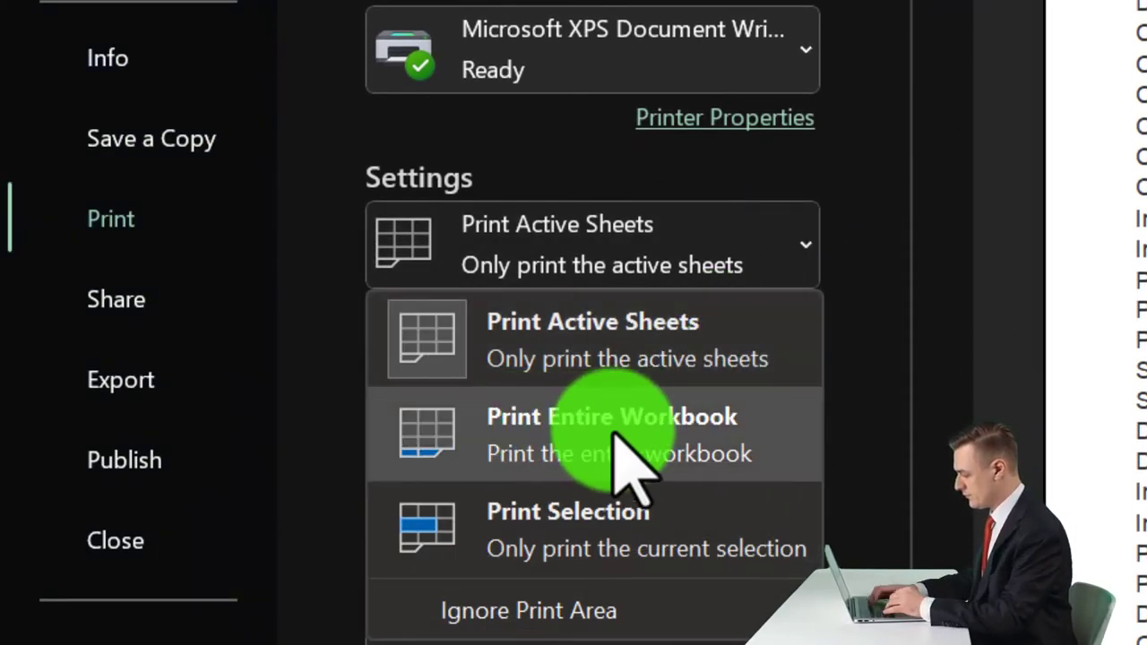
left_click(616, 435)
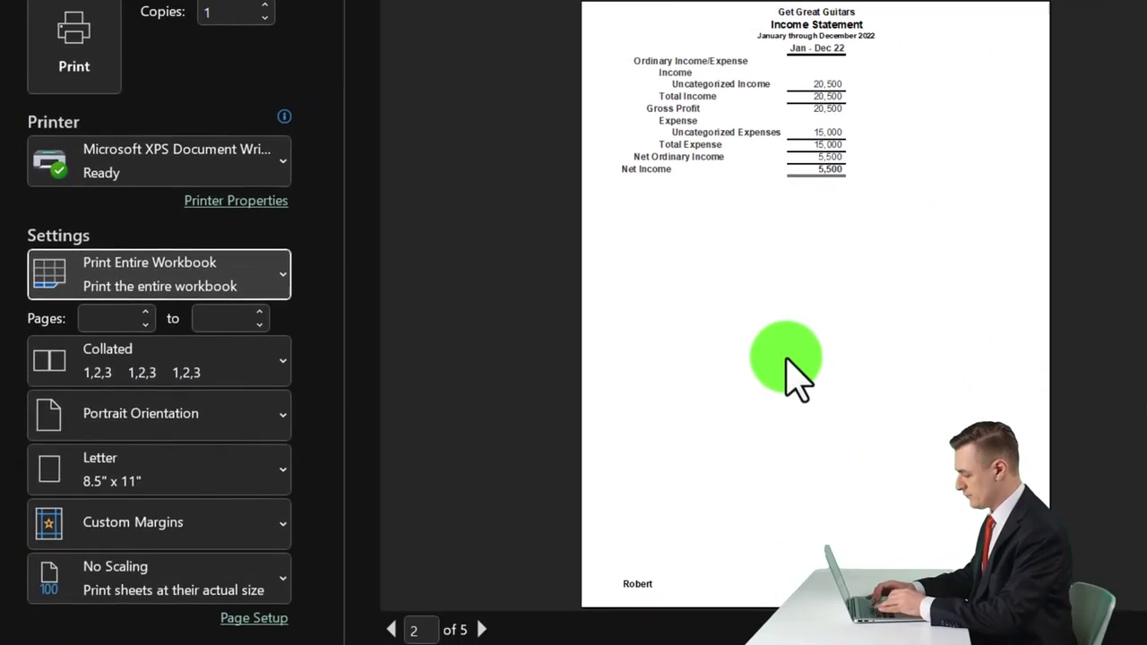
scroll(1011, 368, "up", 1)
scroll(1011, 368, "down", 2)
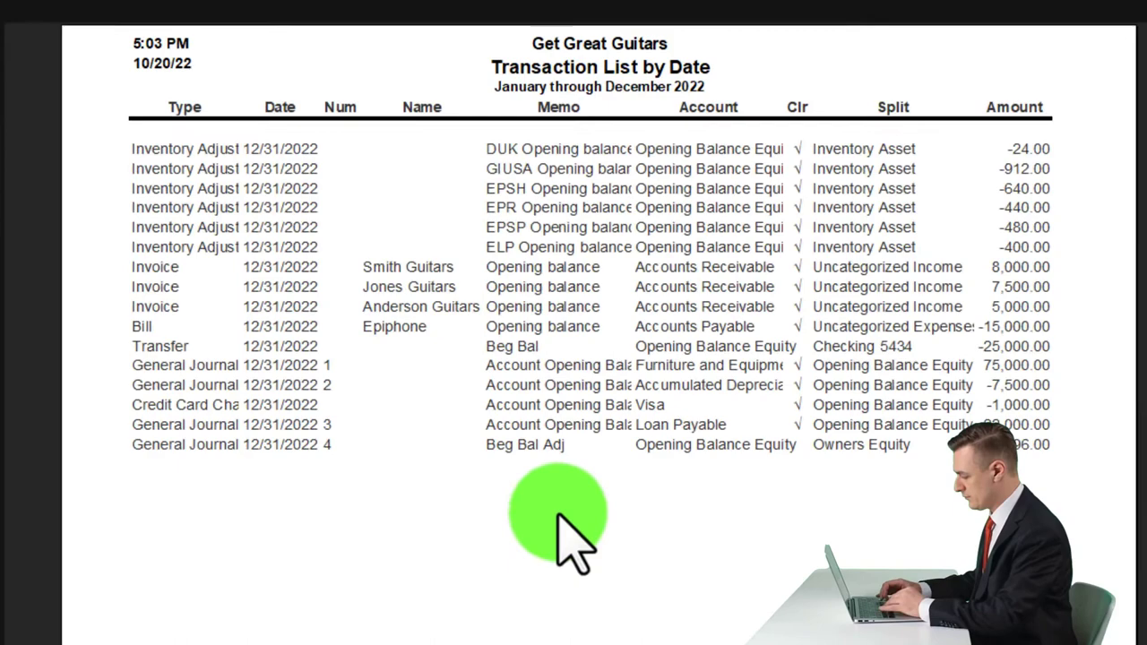
scroll(789, 372, "down", 1)
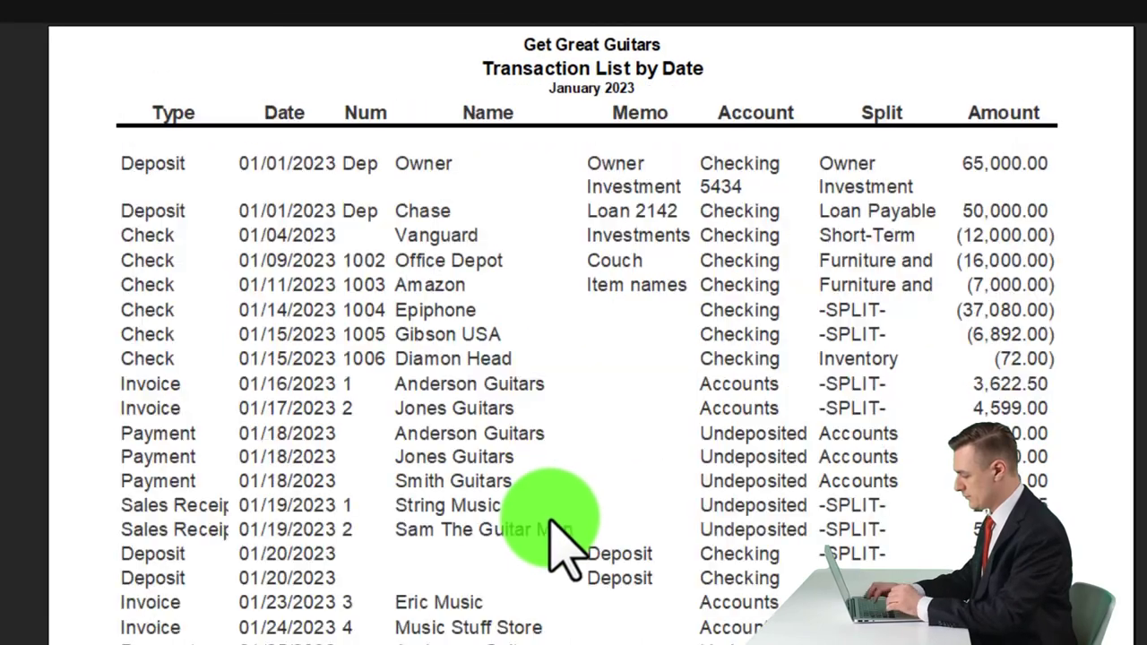
scroll(551, 522, "down", 1)
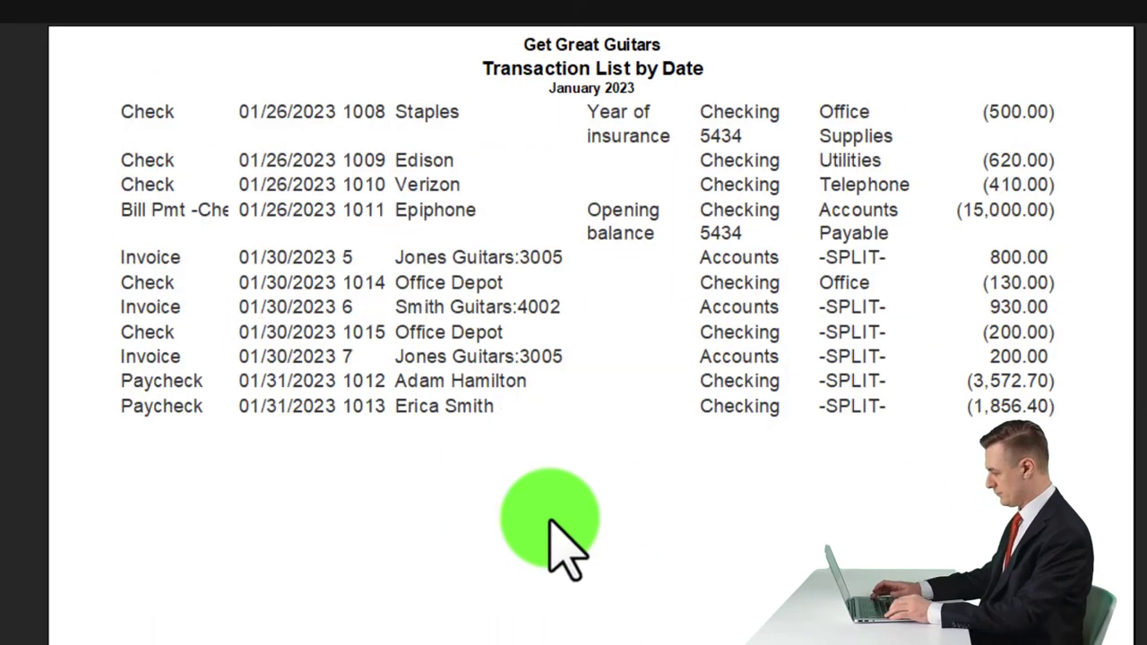
scroll(551, 528, "up", 1)
scroll(551, 524, "up", 2)
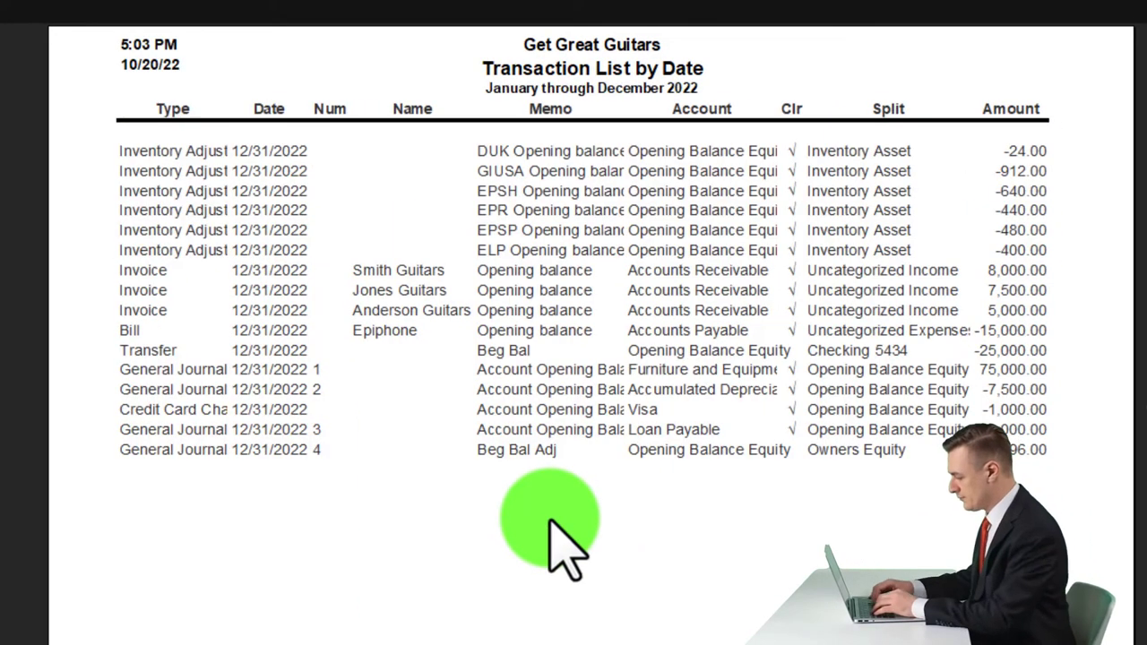
scroll(563, 544, "up", 1)
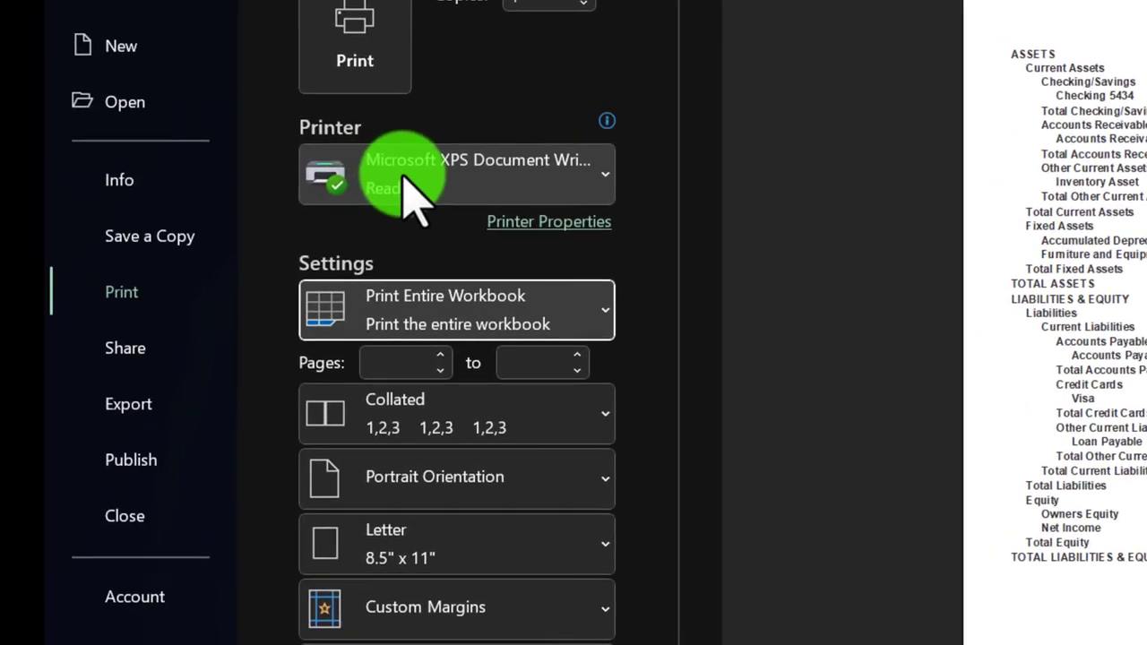
Print the entire workbook with CutePDF Writer as the printer.
left_click(422, 180)
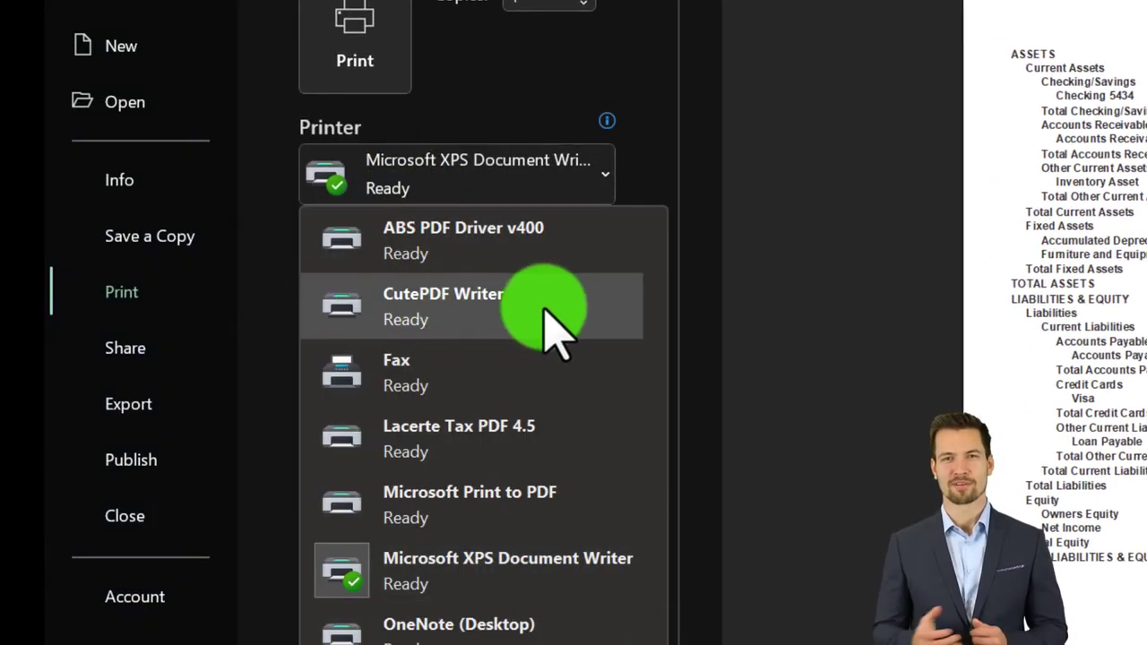
left_click(548, 309)
left_click(374, 66)
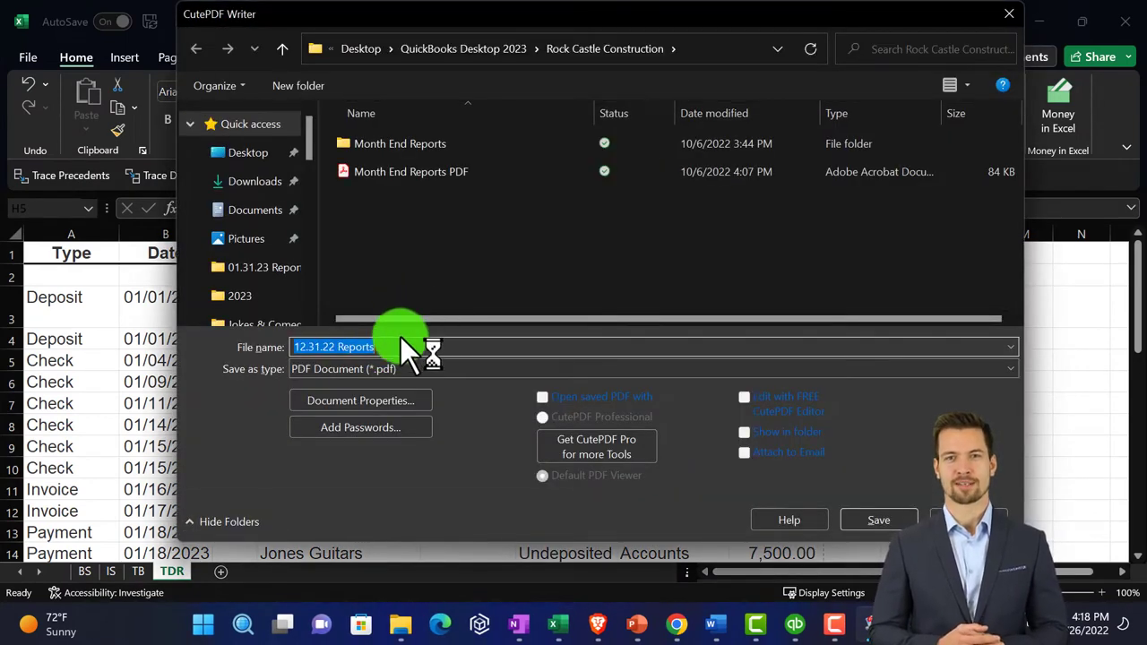
Save the PDF as 12.31.22 Reports in the 01.31.23 Reports folder inside QuickBooks Desktop 2023 > GGG Reports.
left_click(402, 340)
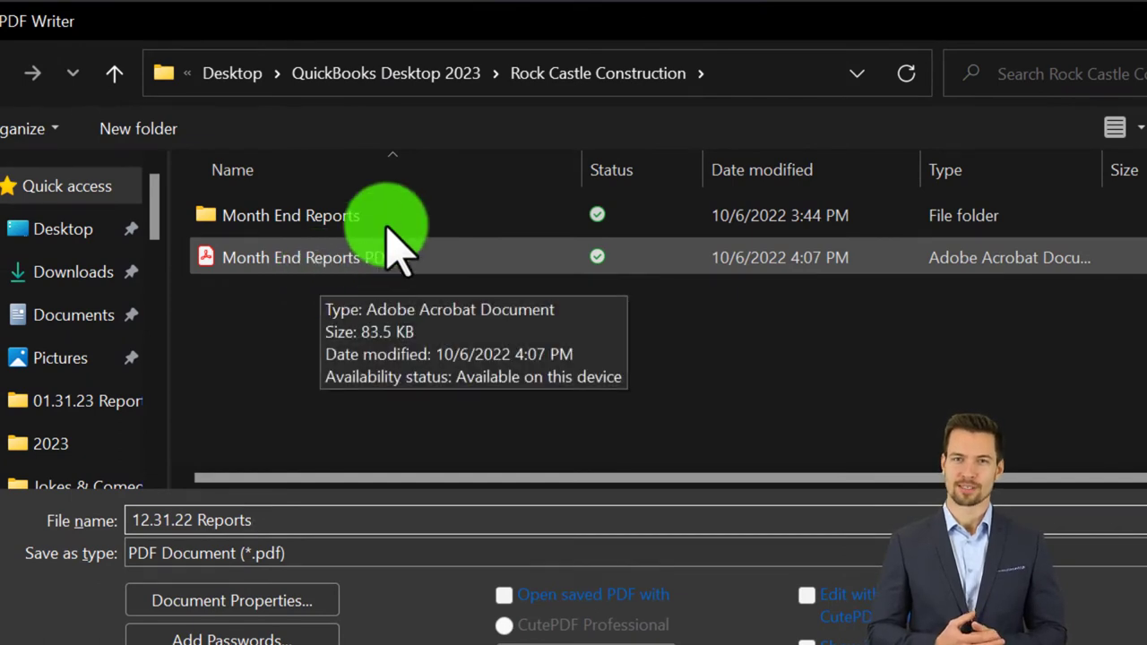
left_click(399, 71)
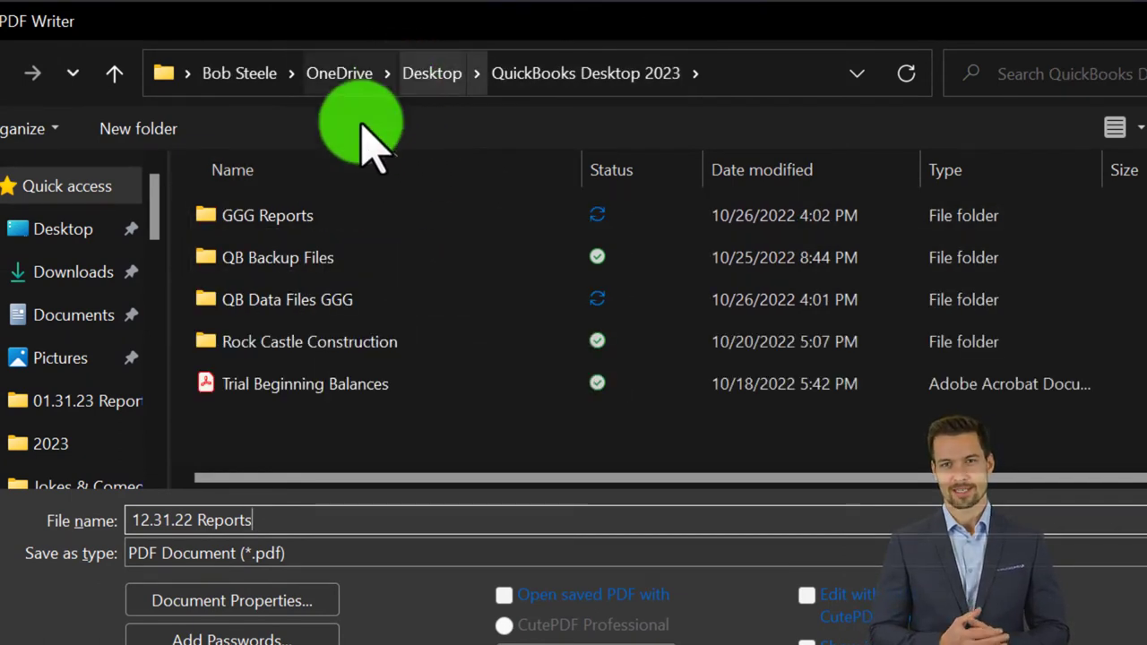
double_click(308, 231)
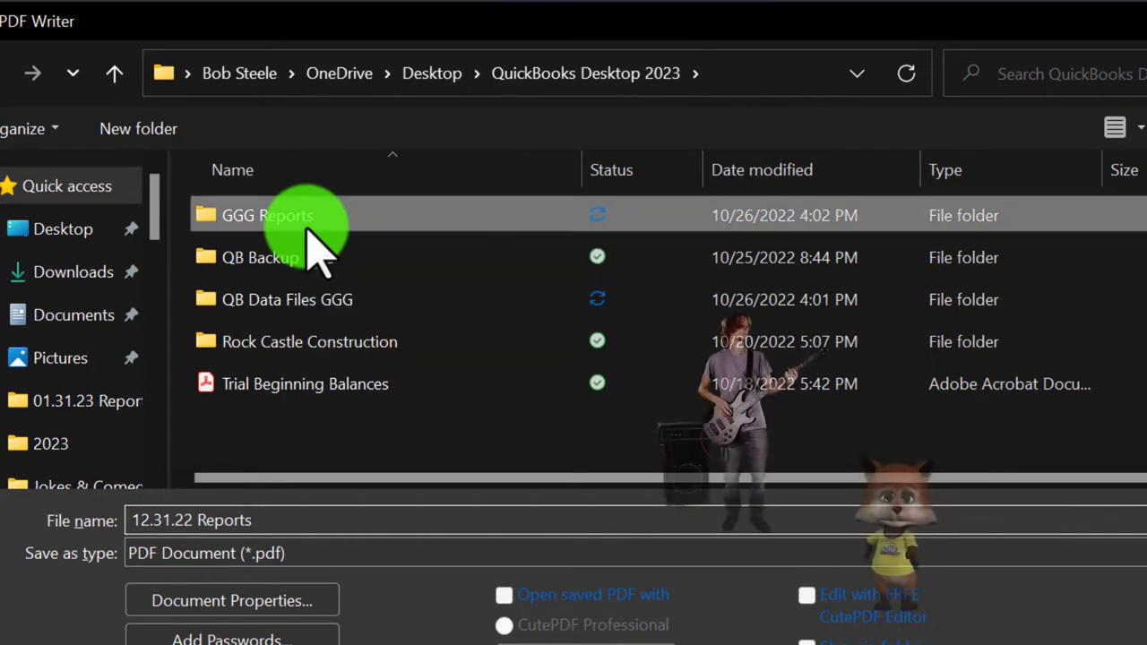
double_click(309, 226)
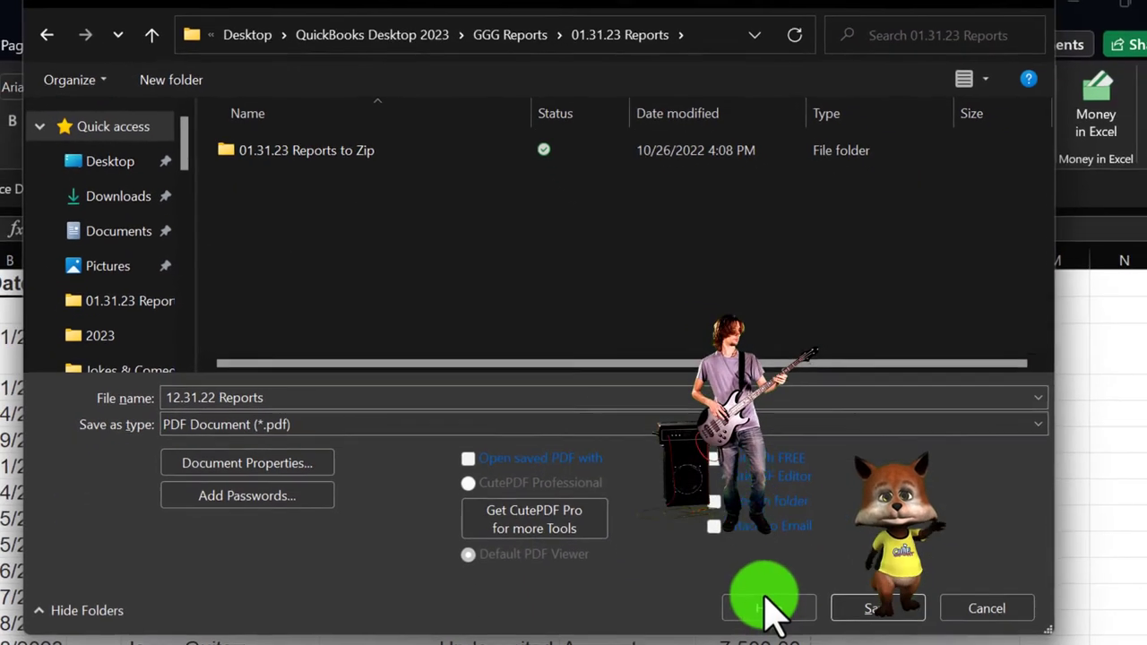
left_click(855, 608)
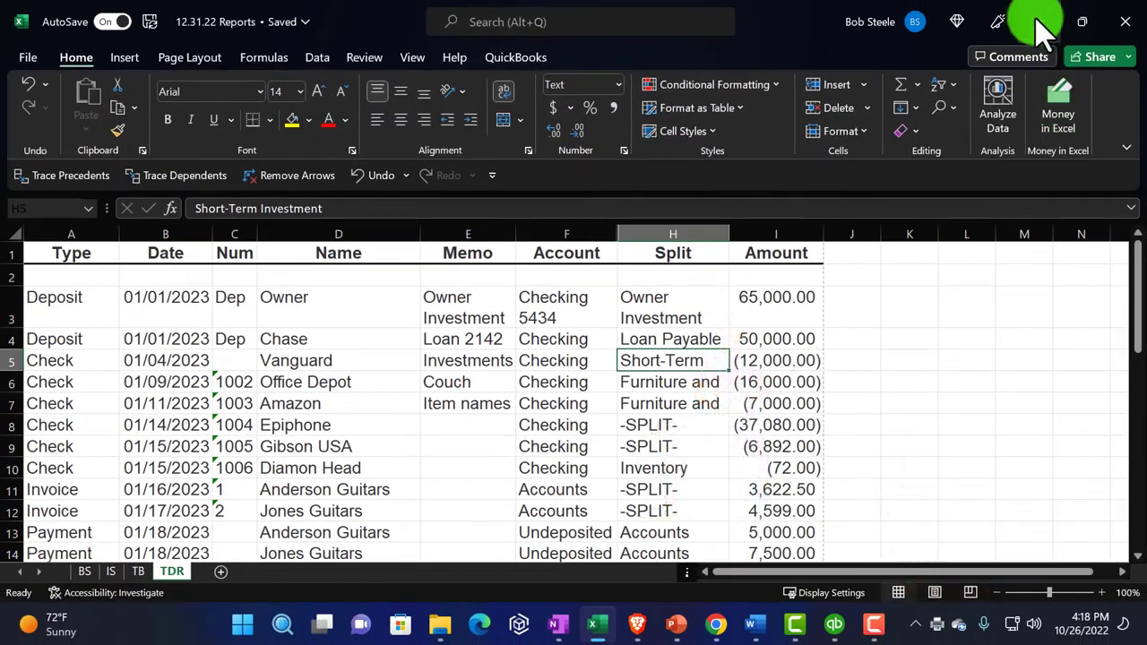
Switch to the 01.31.23 Reports folder in File Explorer and open the 12.31.22 Reports PDF.
left_click(1039, 22)
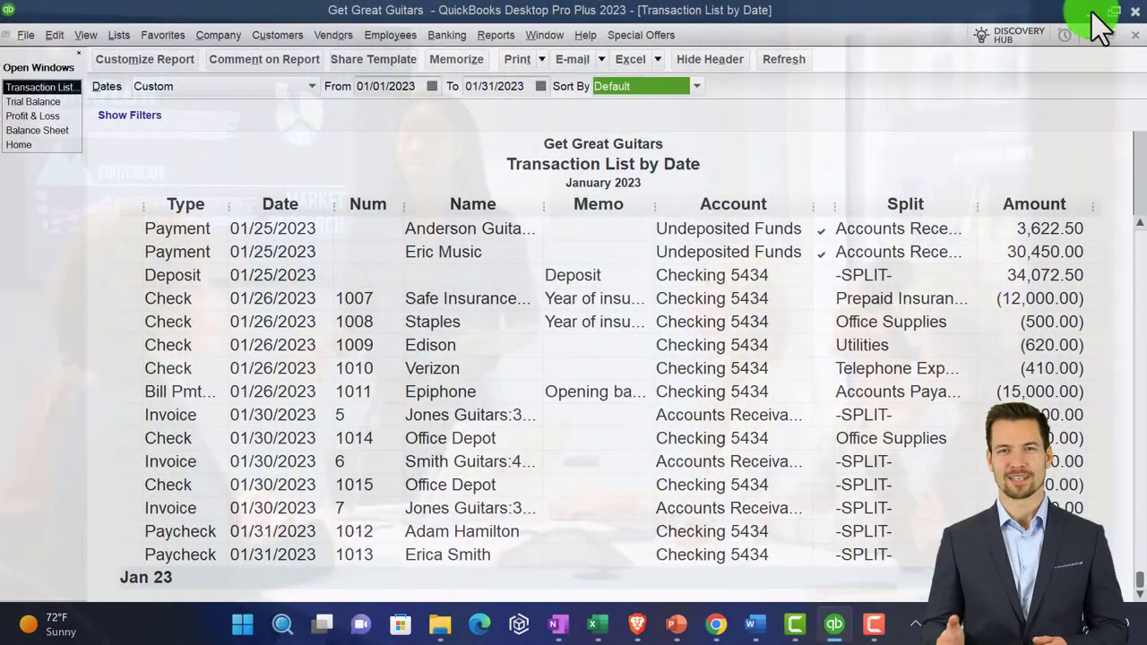
left_click(1091, 11)
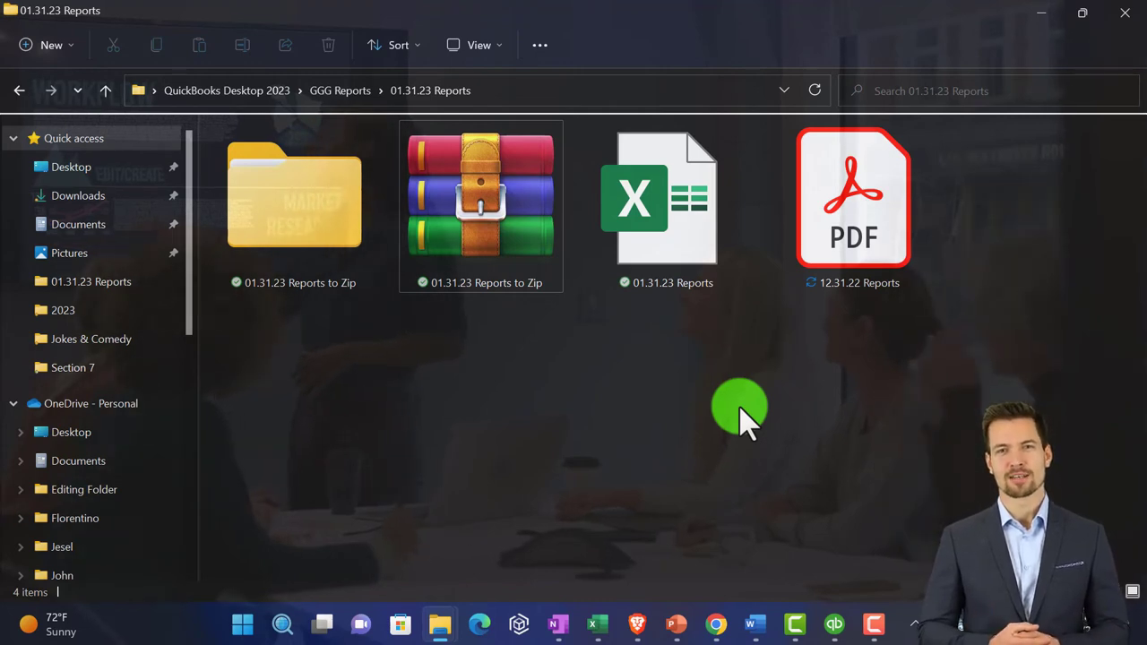
left_click(832, 271)
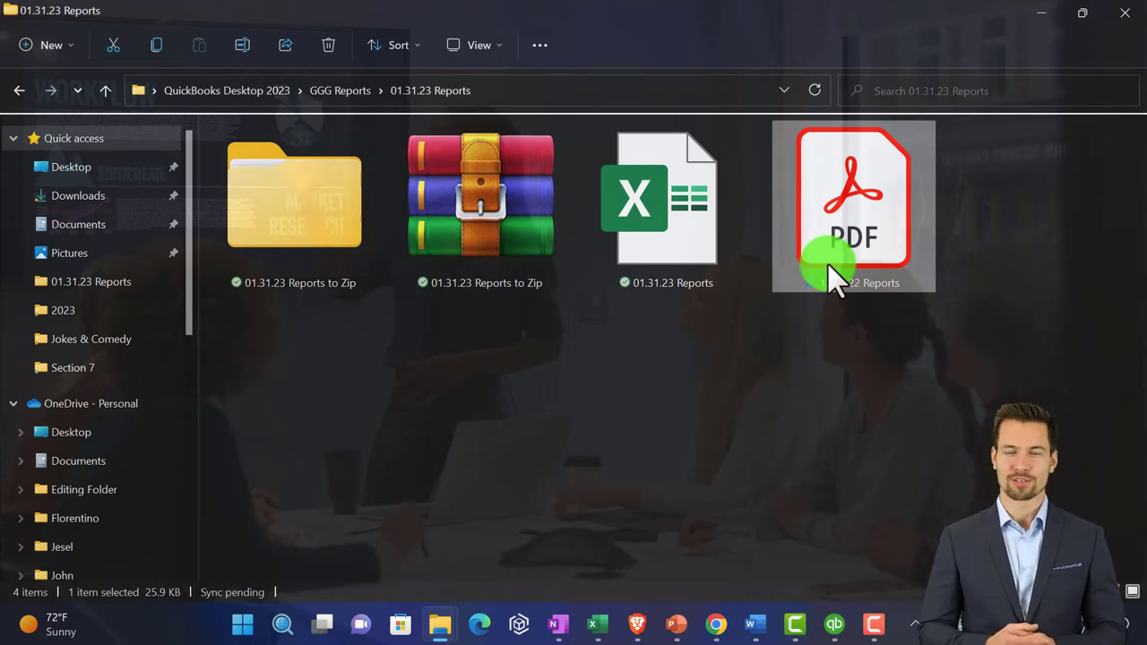
double_click(832, 272)
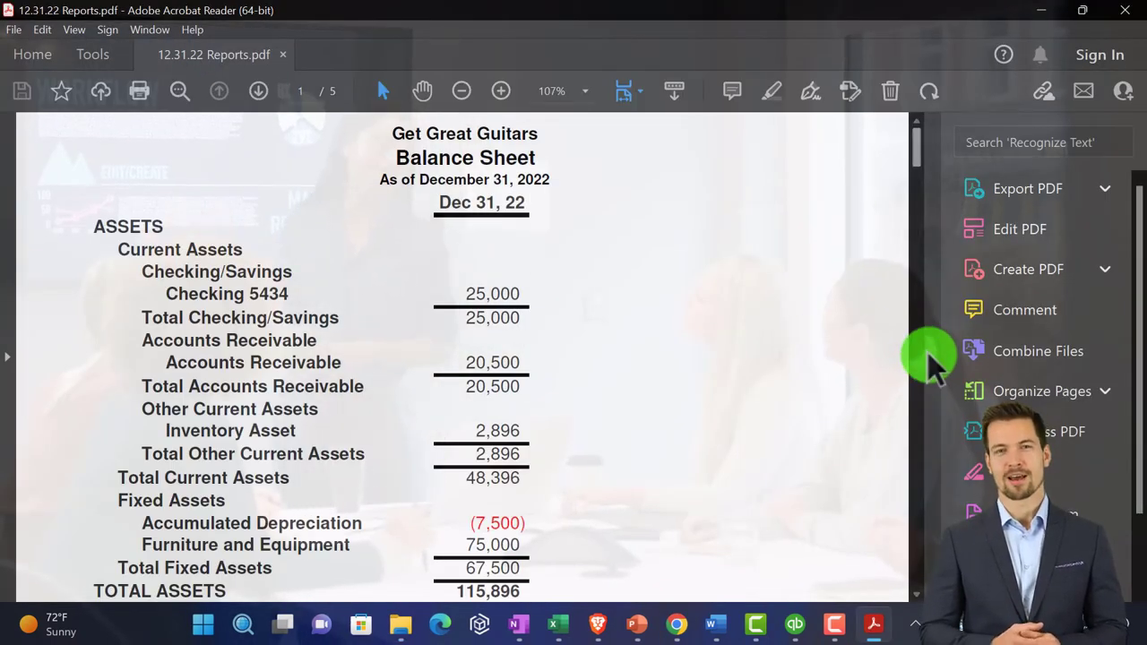
Collapse the tools pane, review all five pages of the 12.31.22 Reports PDF from the Balance Sheet to the January 2023 transaction list, and close it.
left_click(932, 358)
scroll(846, 397, "down", 5)
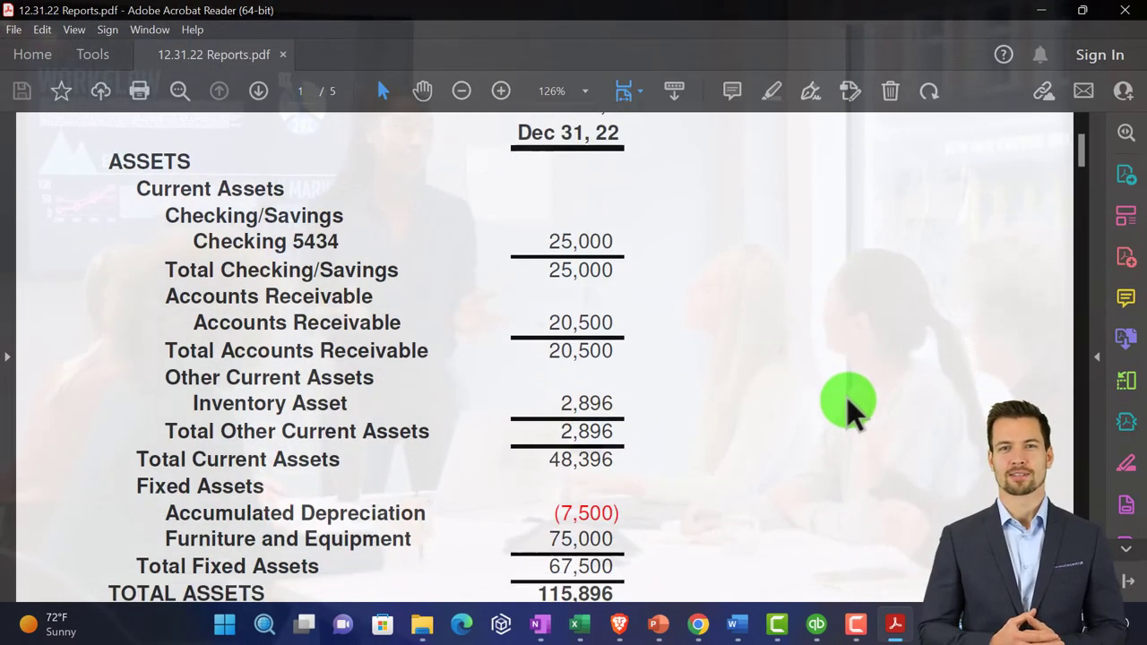
scroll(847, 407, "down", 13)
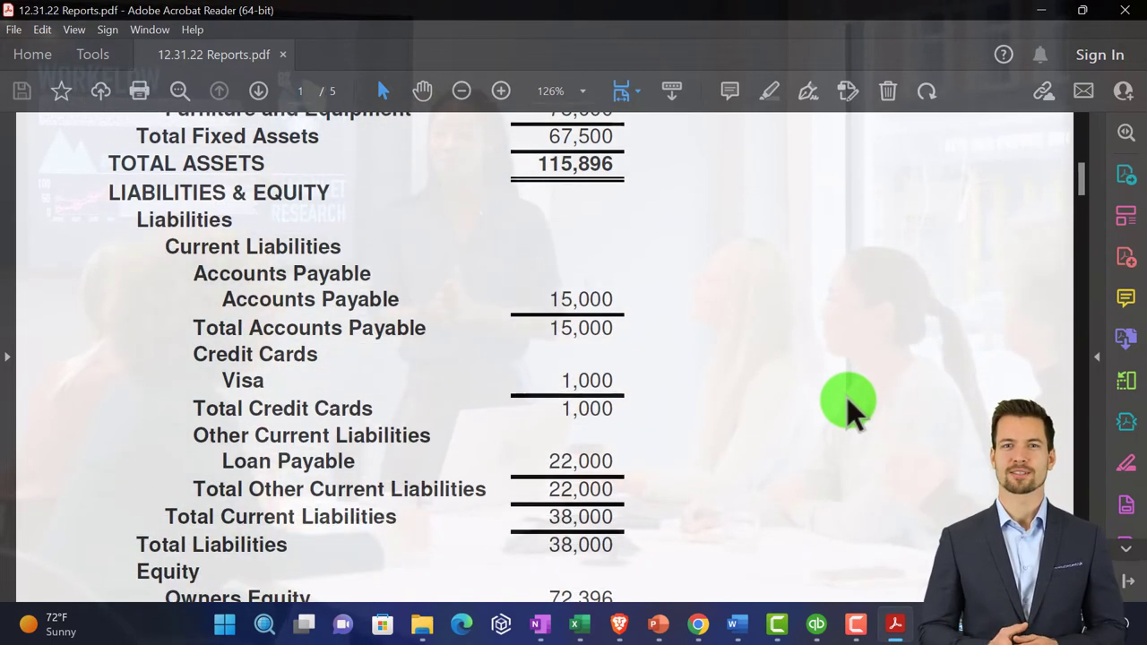
scroll(847, 408, "down", 12)
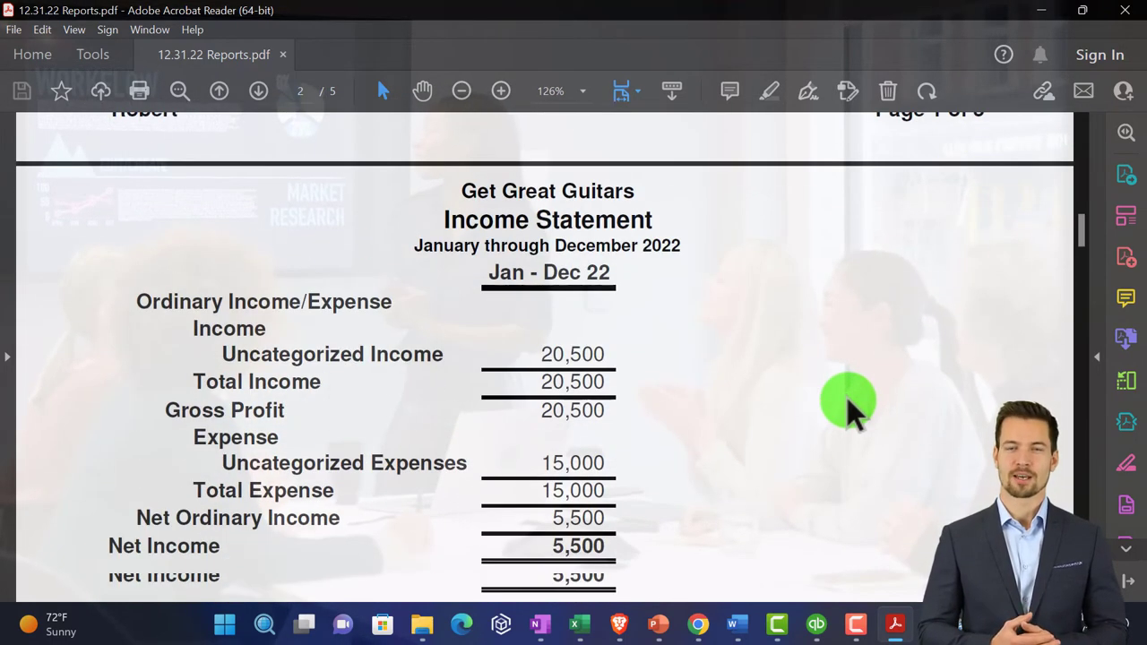
scroll(847, 397, "down", 3, "ctrl")
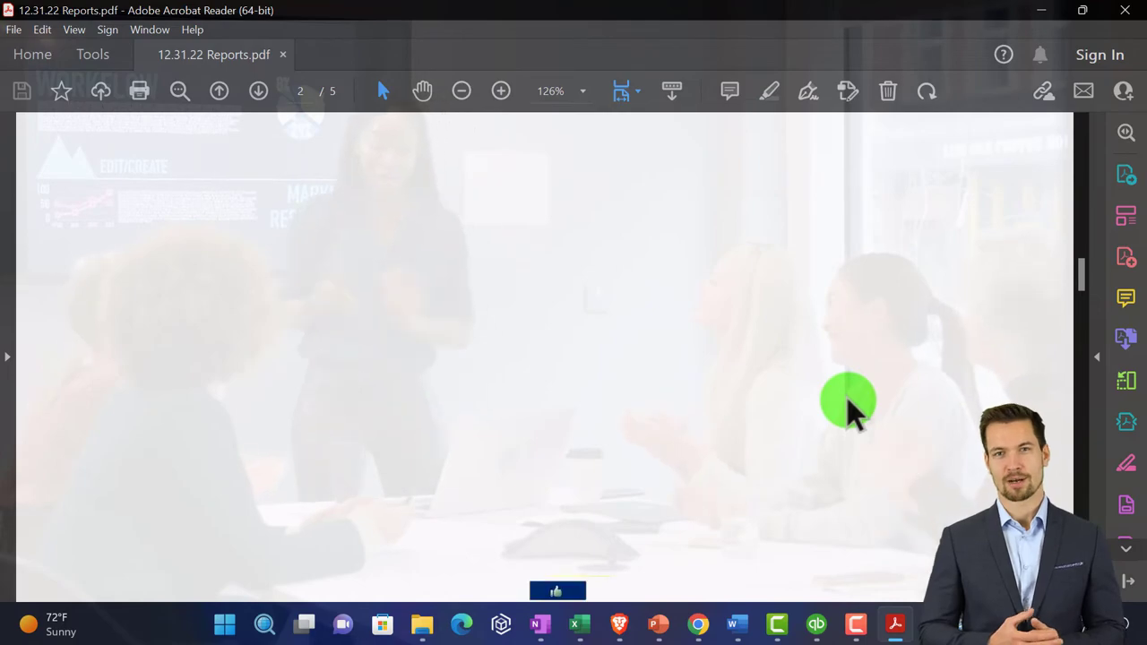
scroll(847, 397, "down", 7)
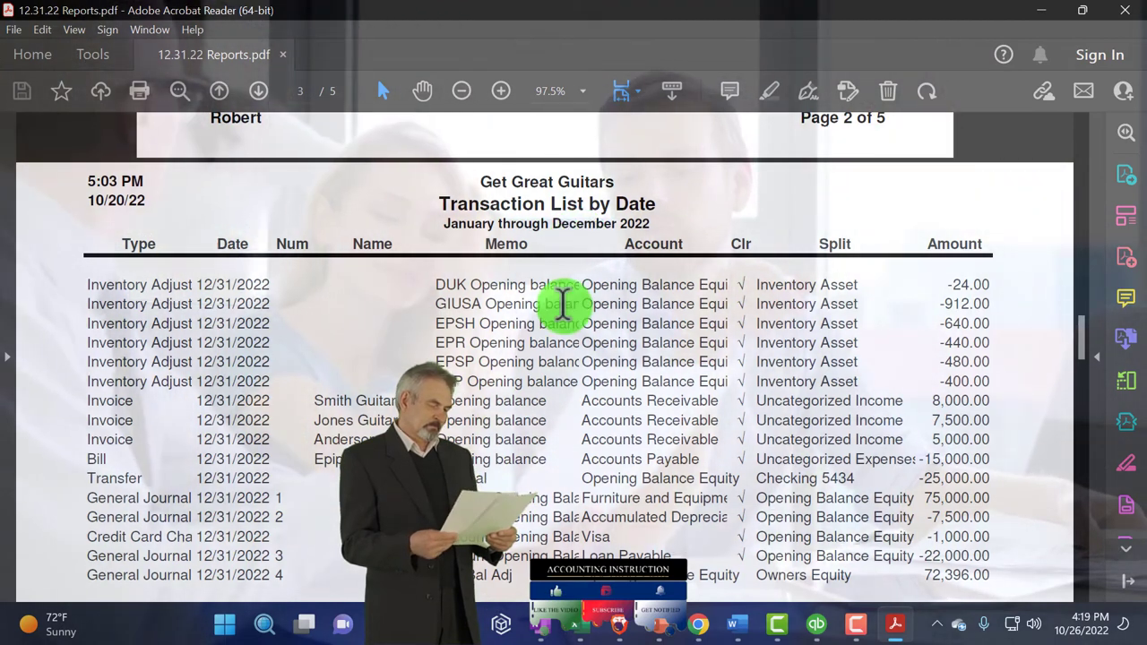
scroll(563, 304, "down", 5)
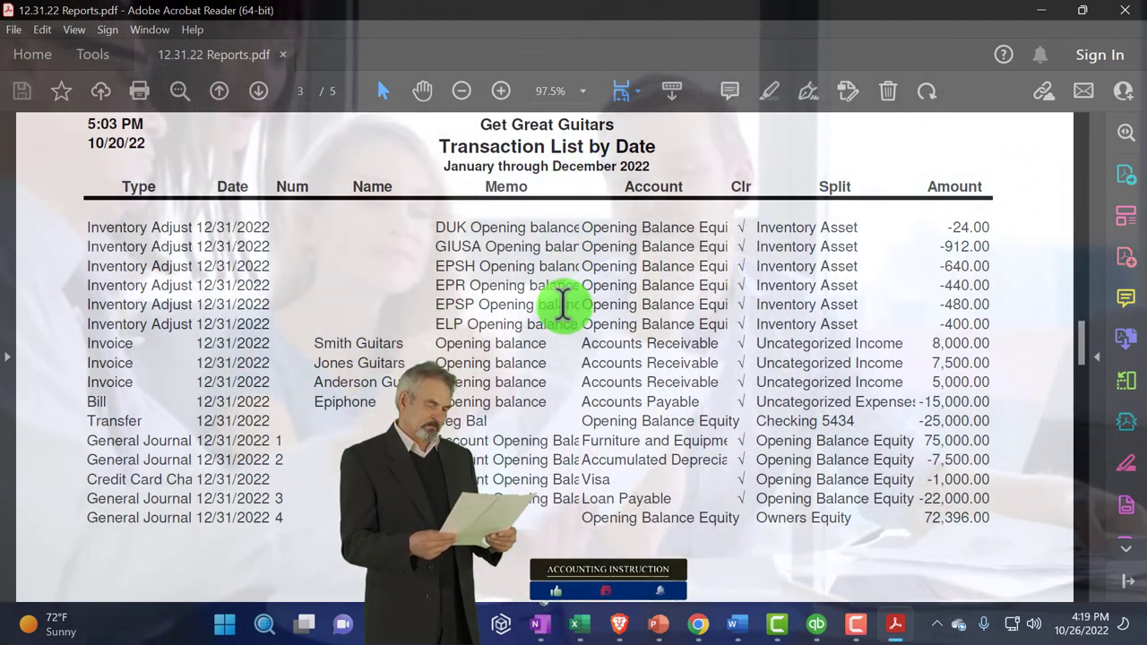
scroll(563, 304, "down", 13)
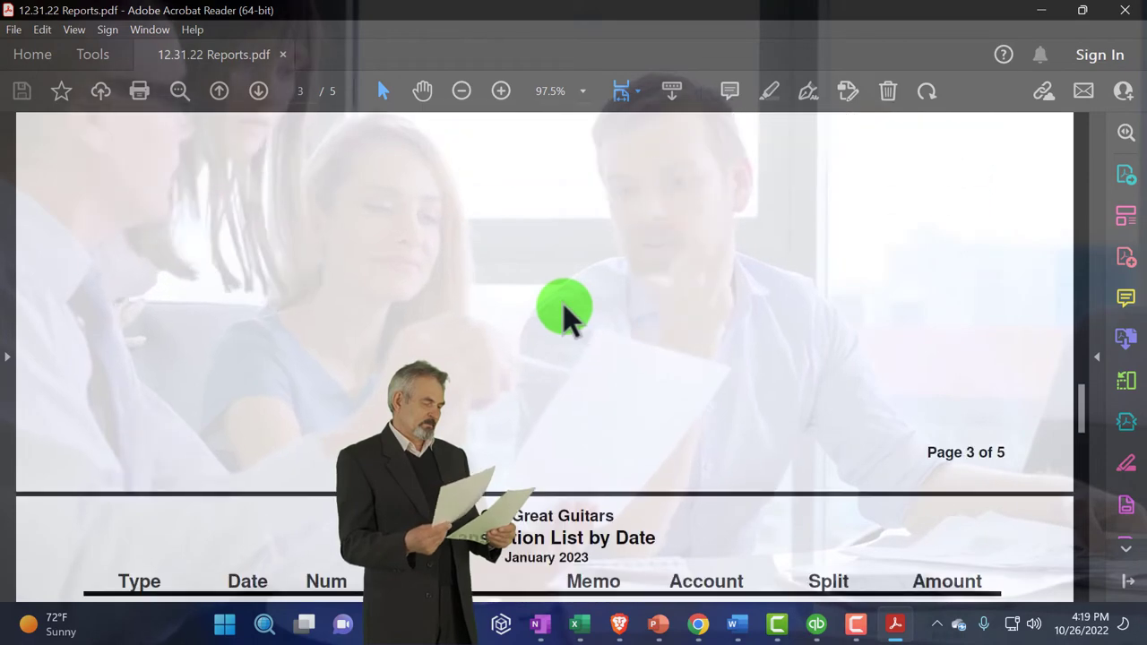
scroll(563, 303, "down", 10)
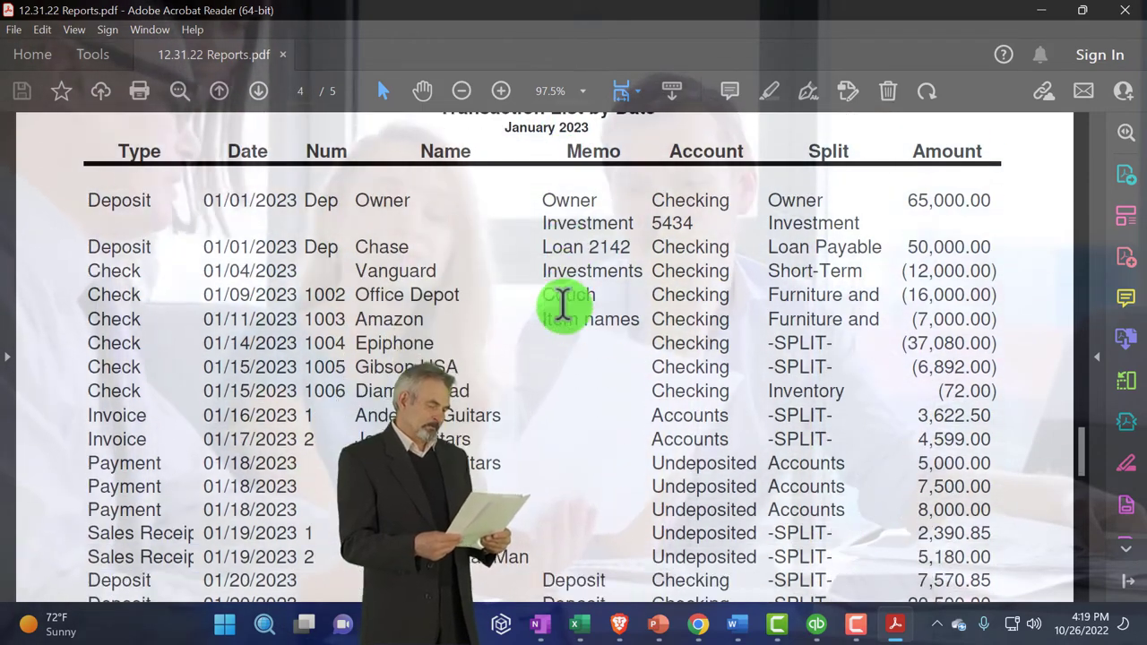
scroll(563, 303, "down", 14)
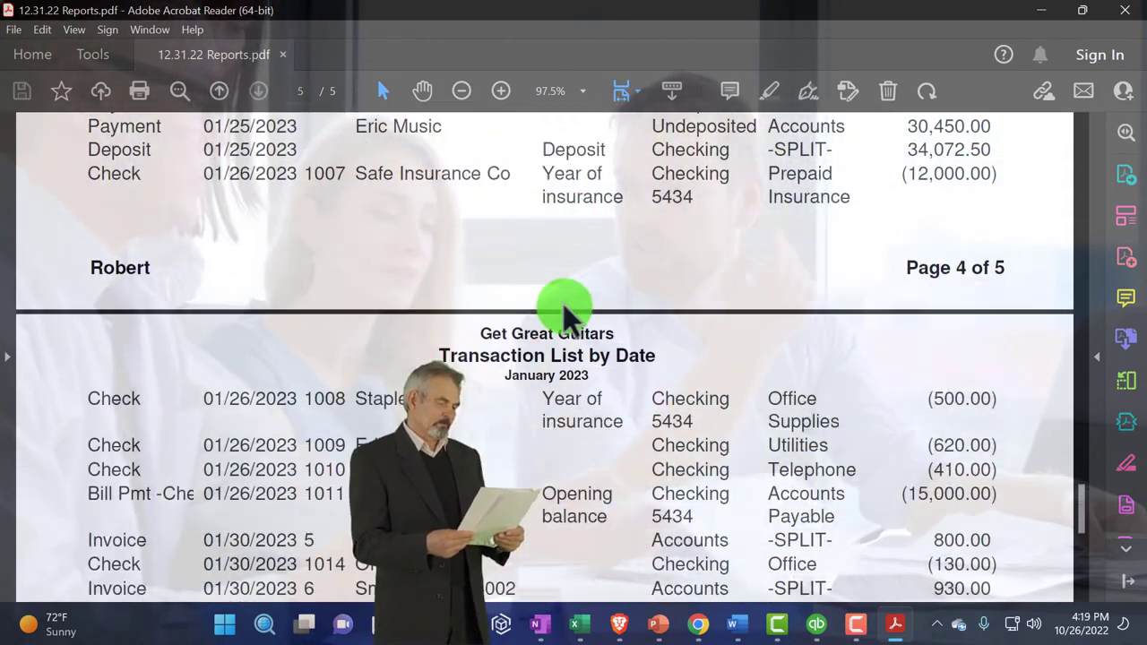
scroll(563, 303, "down", 4)
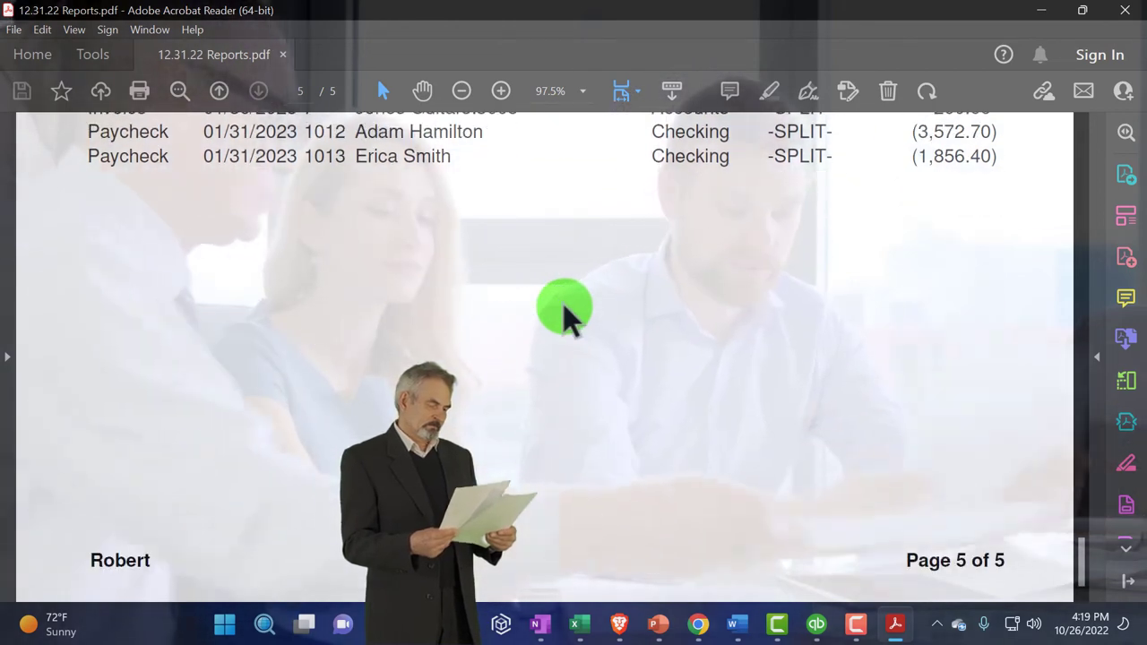
left_click(1122, 11)
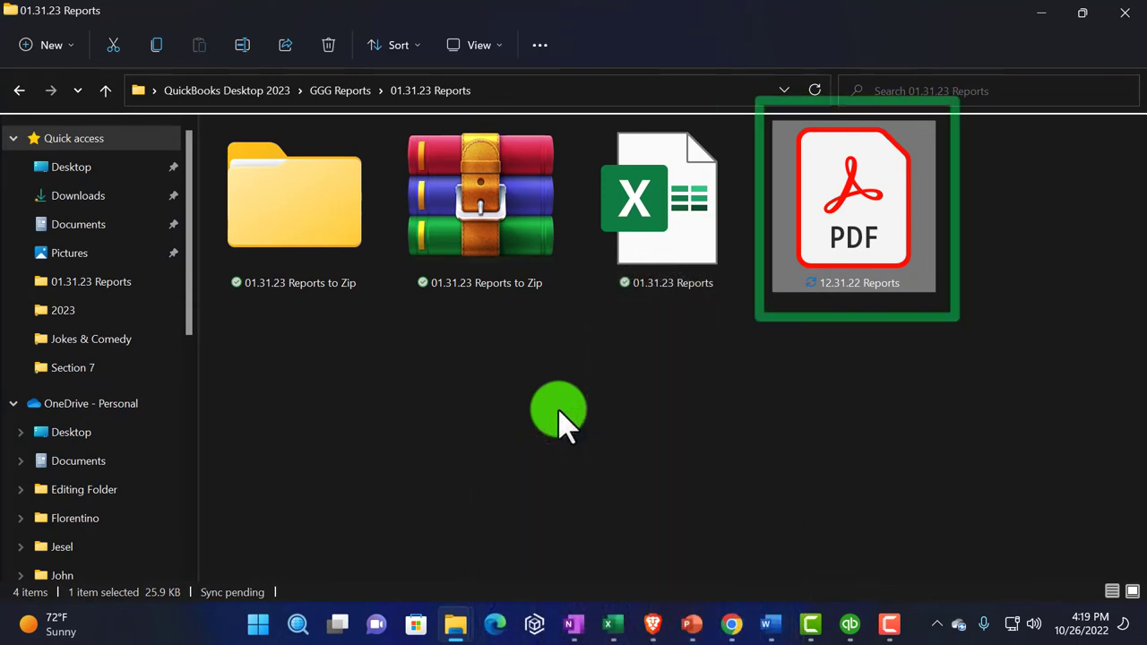
Check the individual PDFs in the 01.31.23 Reports to Zip folder, then return to 01.31.23 Reports and look over its ZIP, Excel and PDF files.
double_click(366, 298)
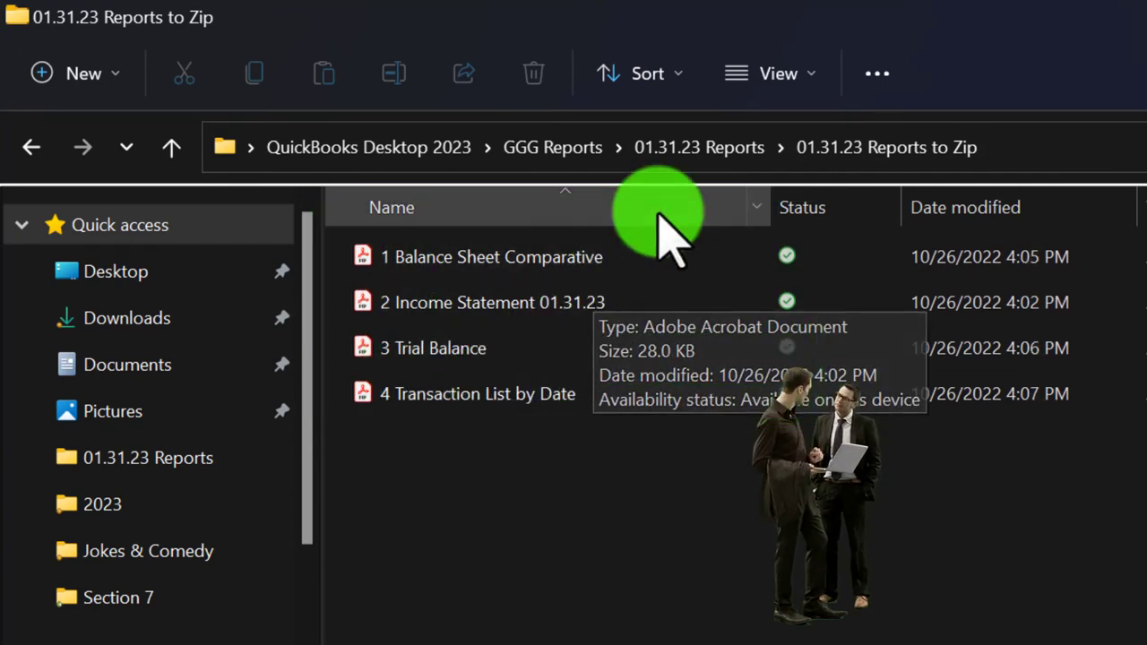
left_click(679, 151)
double_click(790, 374)
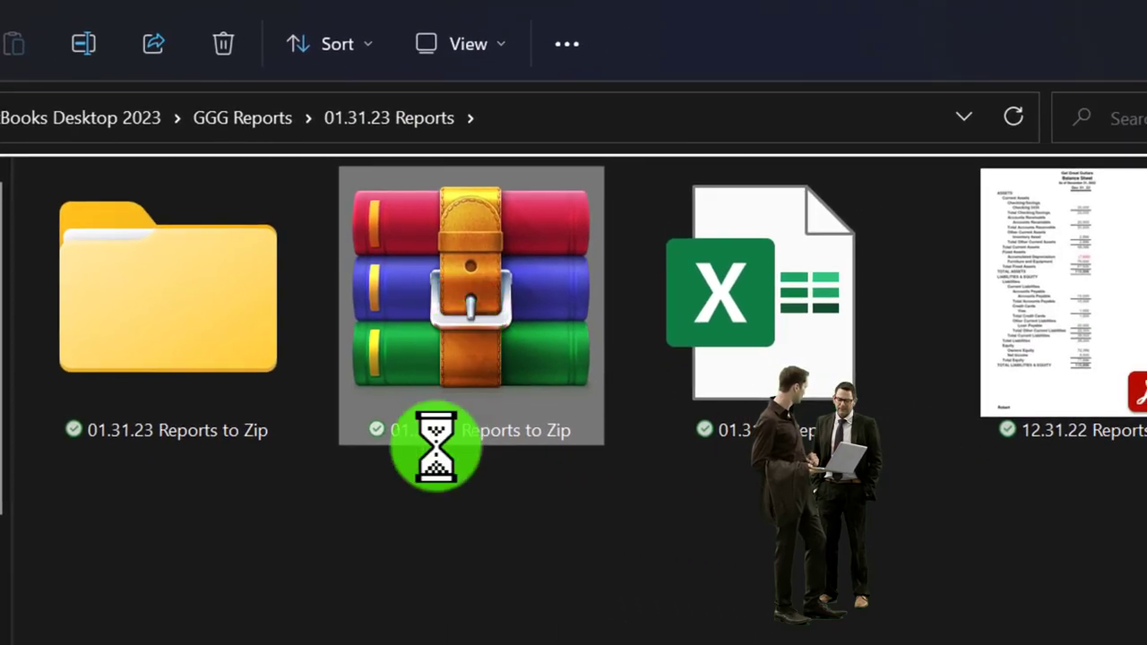
double_click(755, 406)
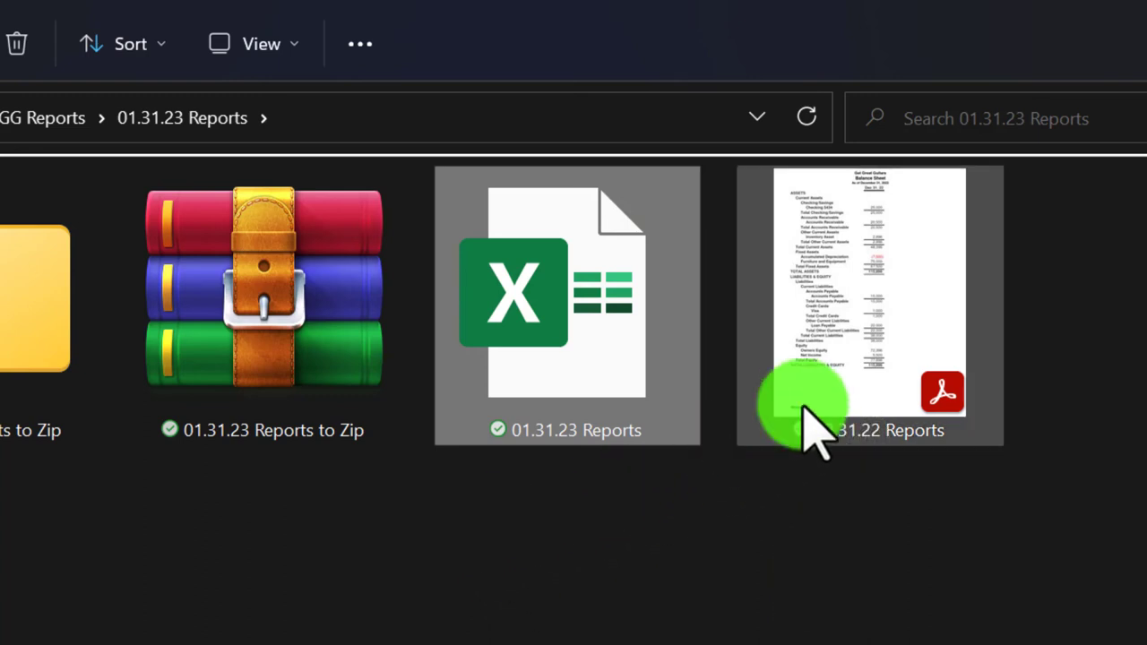
left_click(848, 385)
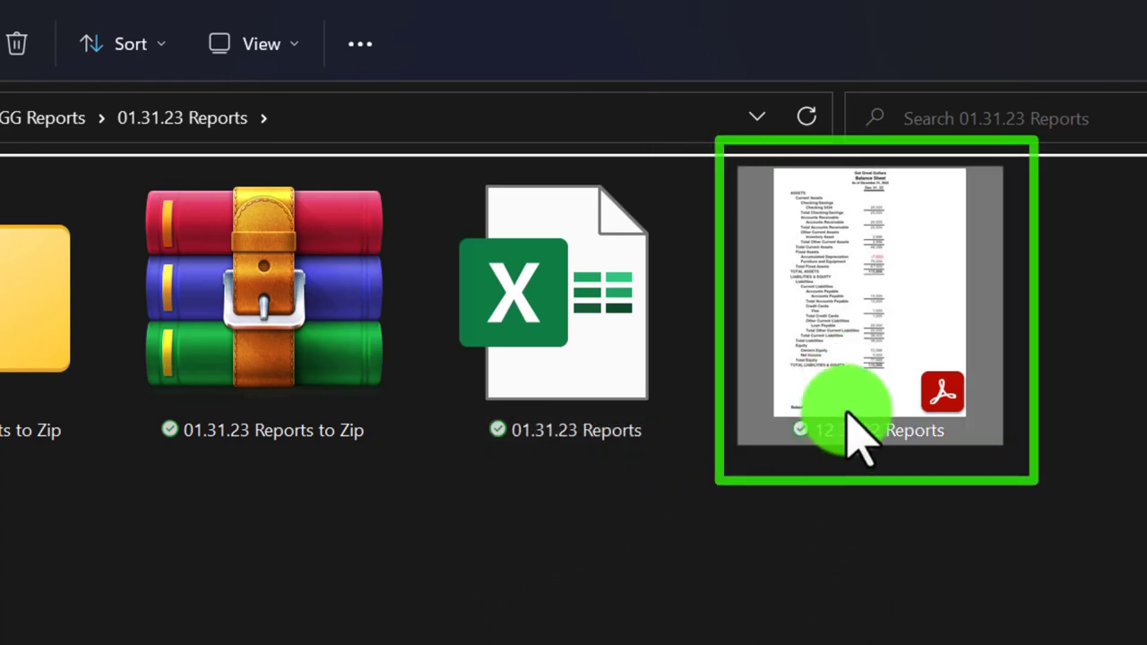